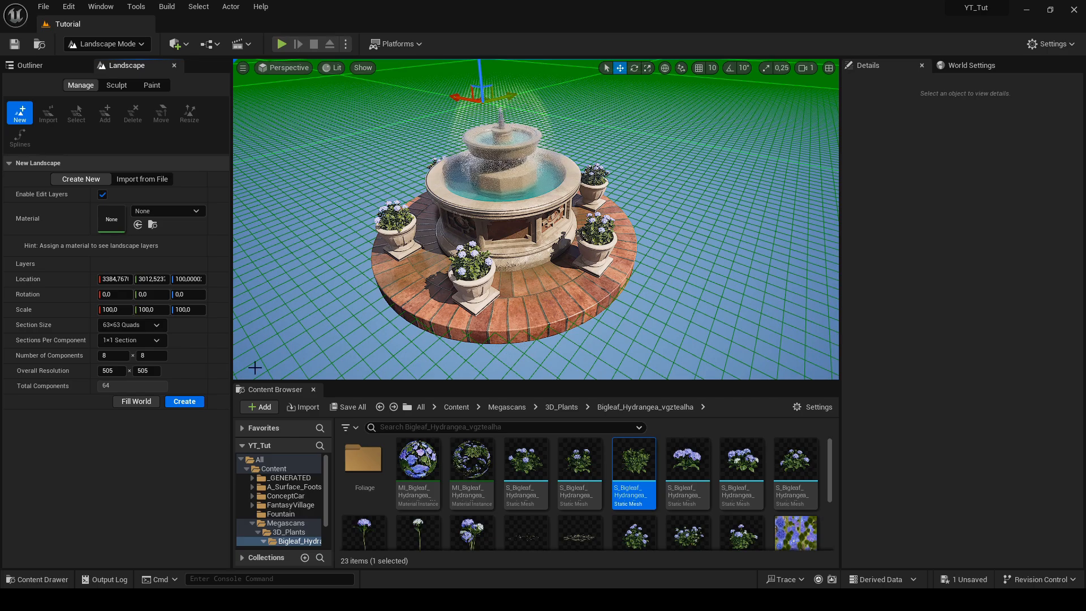
Create the new landscape with the current settings and switch from Landscape mode to Selection mode
{"action": "left_click", "coordinate": [186, 401]}
{"action": "left_click", "coordinate": [105, 43]}
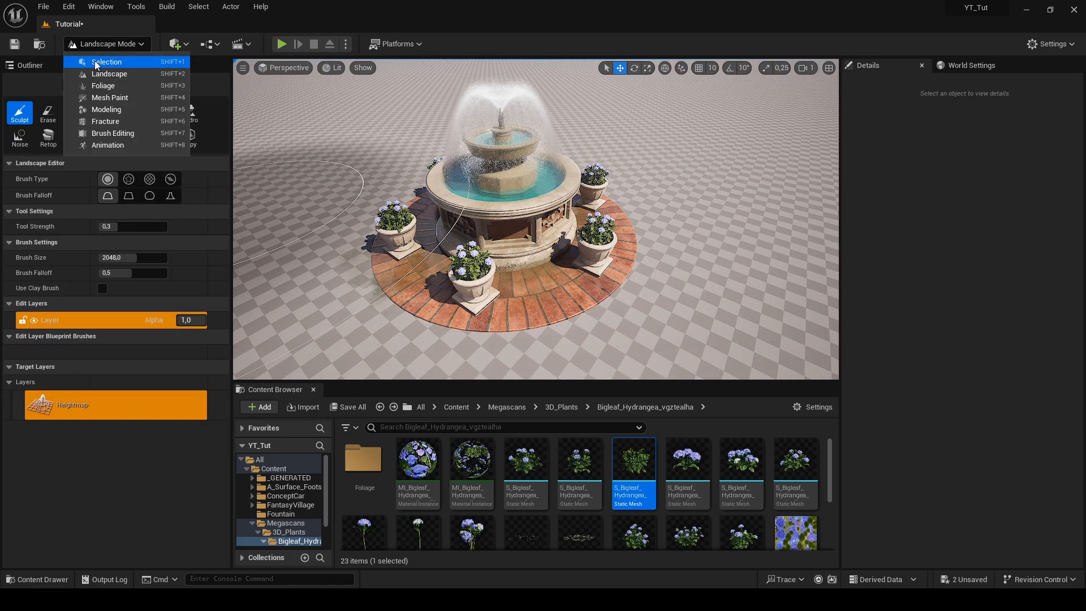
{"action": "left_click", "coordinate": [96, 63]}
{"action": "key", "text": "f"}
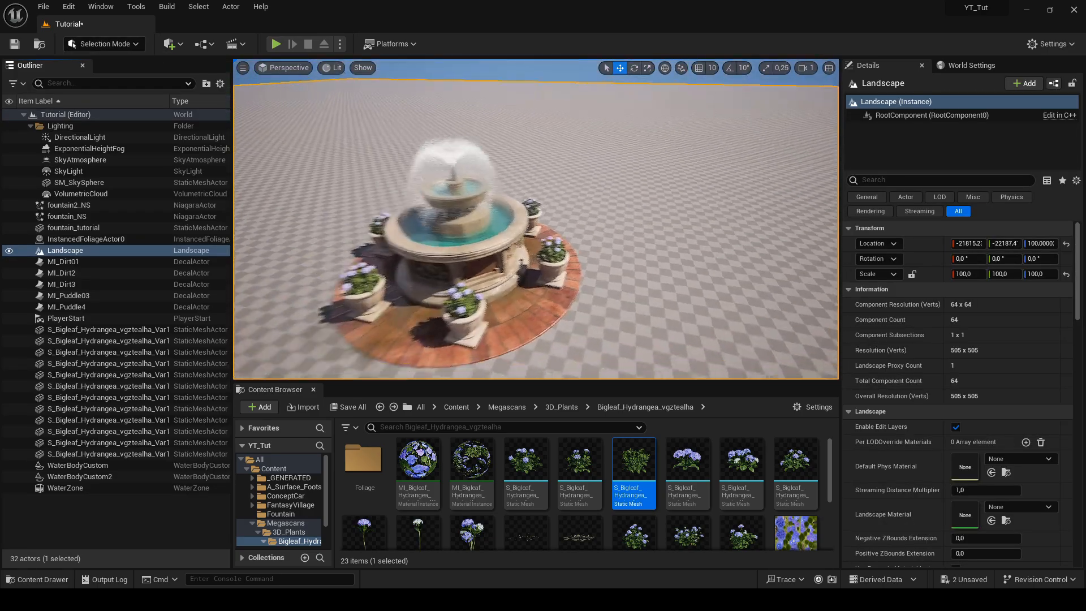
Try lowering the landscape along the vertical axis and undo the move
{"action": "mouse_move", "coordinate": [522, 108]}
{"action": "right_mouse_down"}
{"action": "mouse_move", "coordinate": [452, 164]}
{"action": "mouse_move", "coordinate": [521, 107]}
{"action": "right_mouse_up"}
{"action": "left_click_drag", "start_coordinate": [522, 104], "coordinate": [521, 105]}
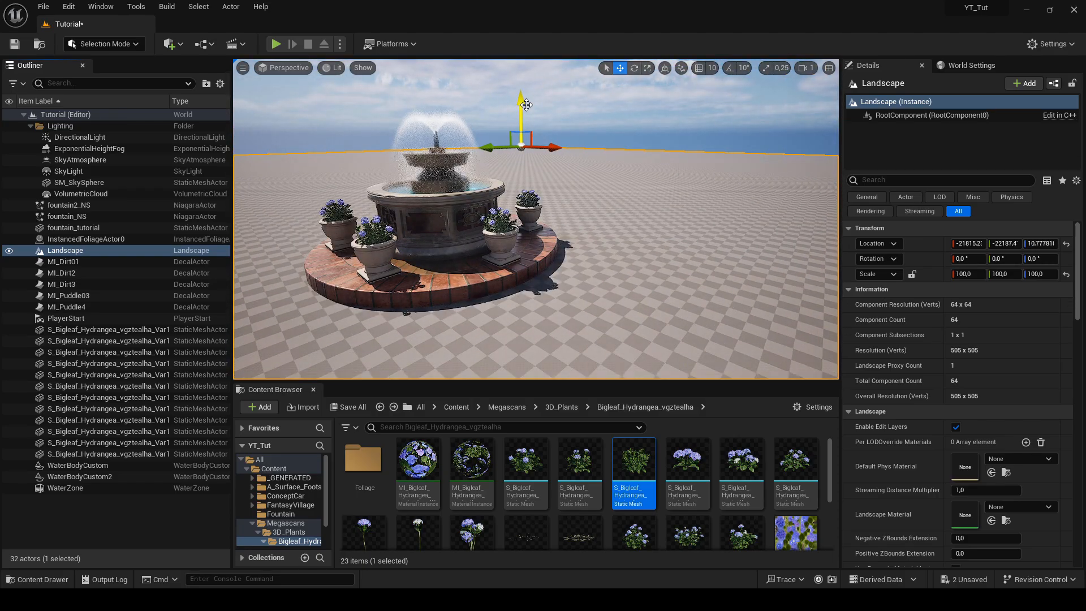
{"action": "key", "text": "ctrl+z"}
Select the fountain_tutorial mesh and display all of its properties to examine its location
{"action": "left_click", "coordinate": [448, 236]}
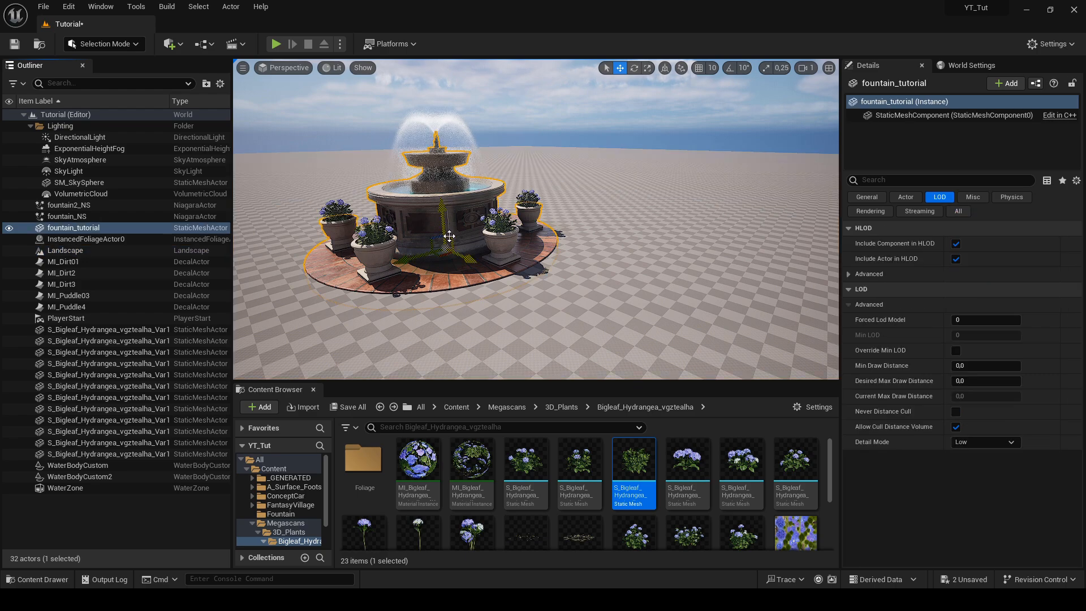
{"action": "left_click", "coordinate": [867, 197]}
{"action": "left_click", "coordinate": [958, 211]}
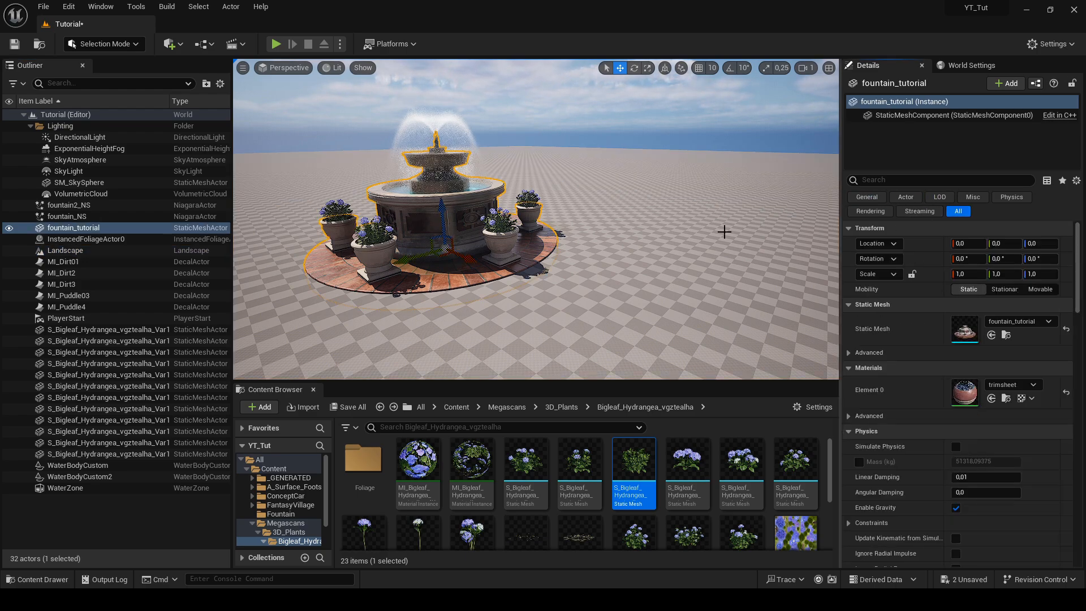
Select the landscape and set its Z location to 0
{"action": "left_click", "coordinate": [725, 232]}
{"action": "left_click", "coordinate": [1038, 244]}
{"action": "type", "text": "0"}
{"action": "key", "text": "Return"}
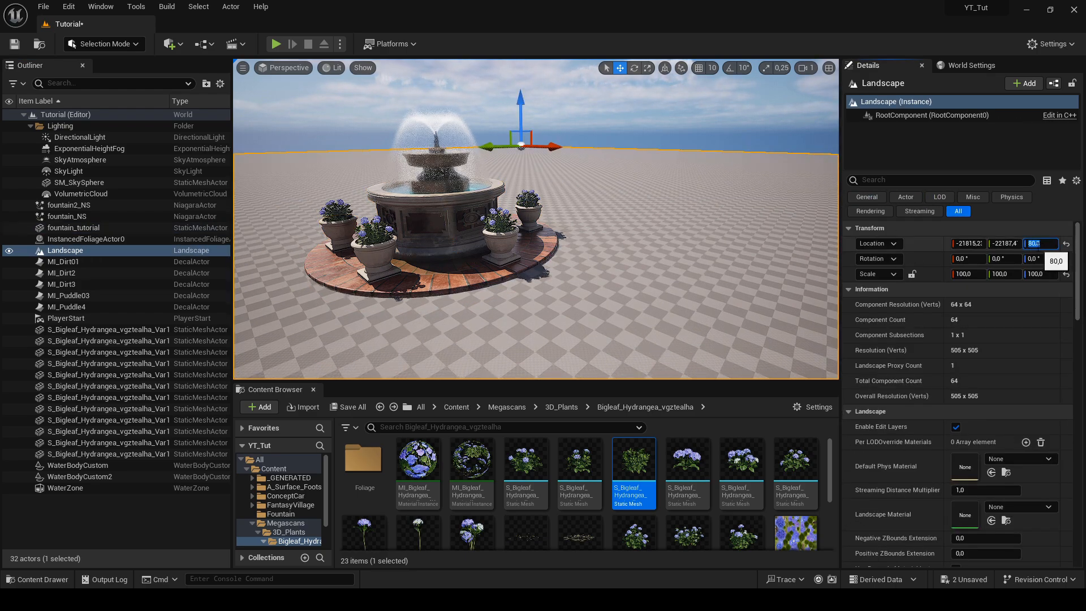
{"action": "right_click_drag", "start_coordinate": [718, 240], "coordinate": [676, 257]}
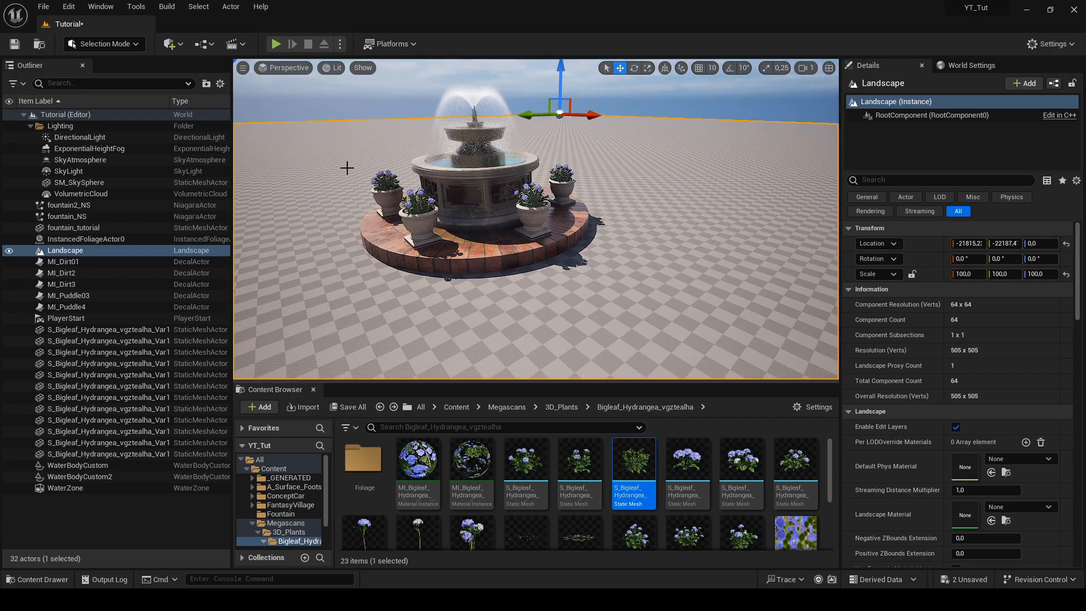
Open Quixel Bridge, search the assets for canyon and dismiss the Bigleaf Hydrangea details
{"action": "left_click", "coordinate": [179, 45]}
{"action": "left_click", "coordinate": [204, 87]}
{"action": "left_click", "coordinate": [338, 86]}
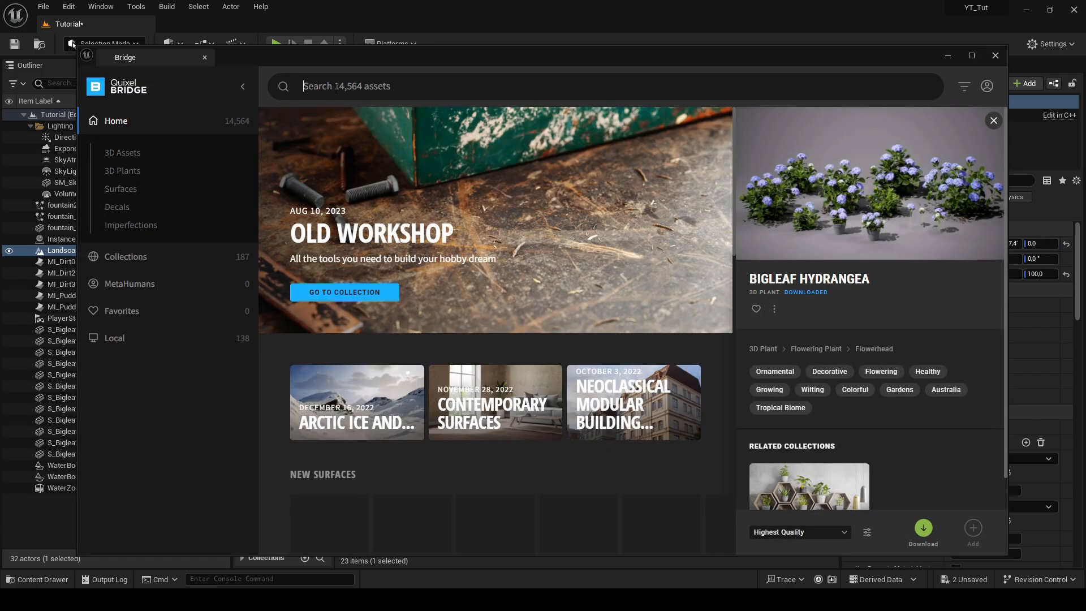
{"action": "left_click", "coordinate": [407, 84]}
{"action": "type", "text": "canyon"}
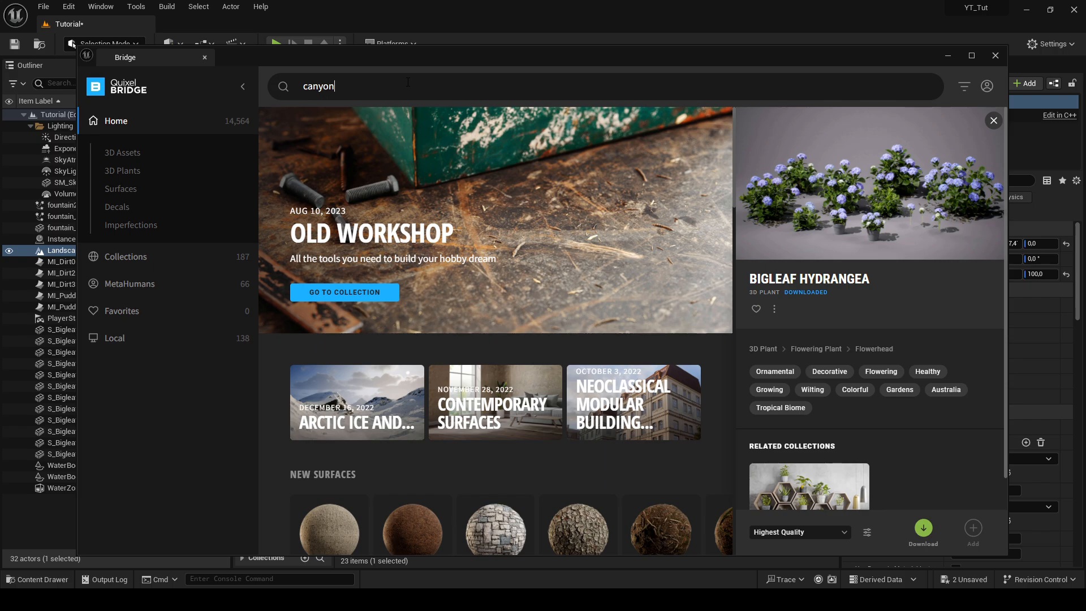
{"action": "key", "text": "Return"}
{"action": "left_click", "coordinate": [993, 120]}
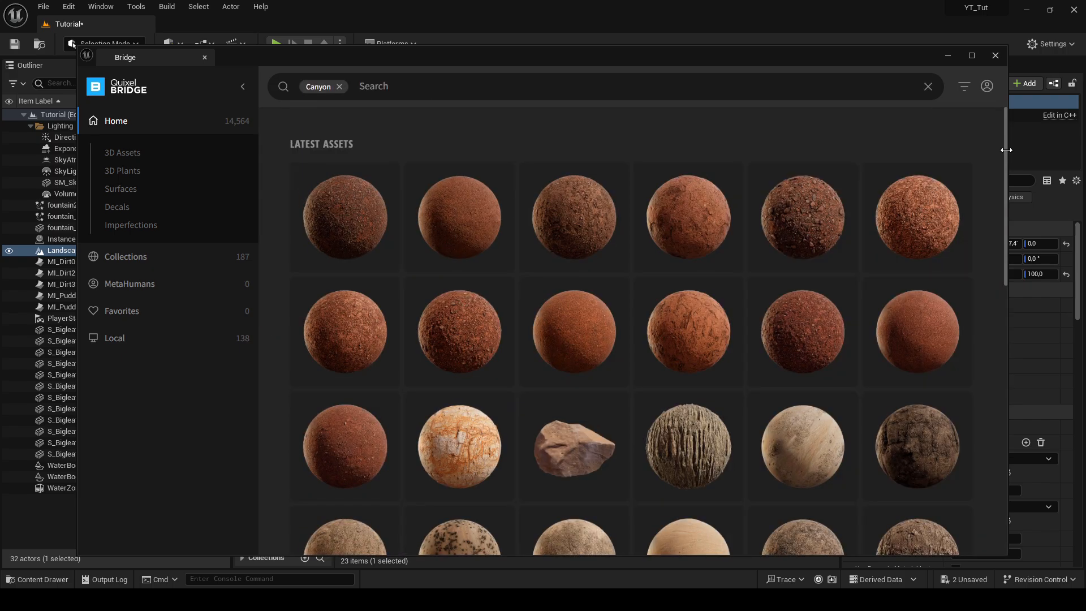
Open the Canyons of Utah collection related to the Massive Canyon Sandstone Cliff and select the Canyon Rocky Ground surface
{"action": "scroll", "coordinate": [975, 205], "scroll_direction": "down", "scroll_amount": 6}
{"action": "left_click", "coordinate": [673, 417]}
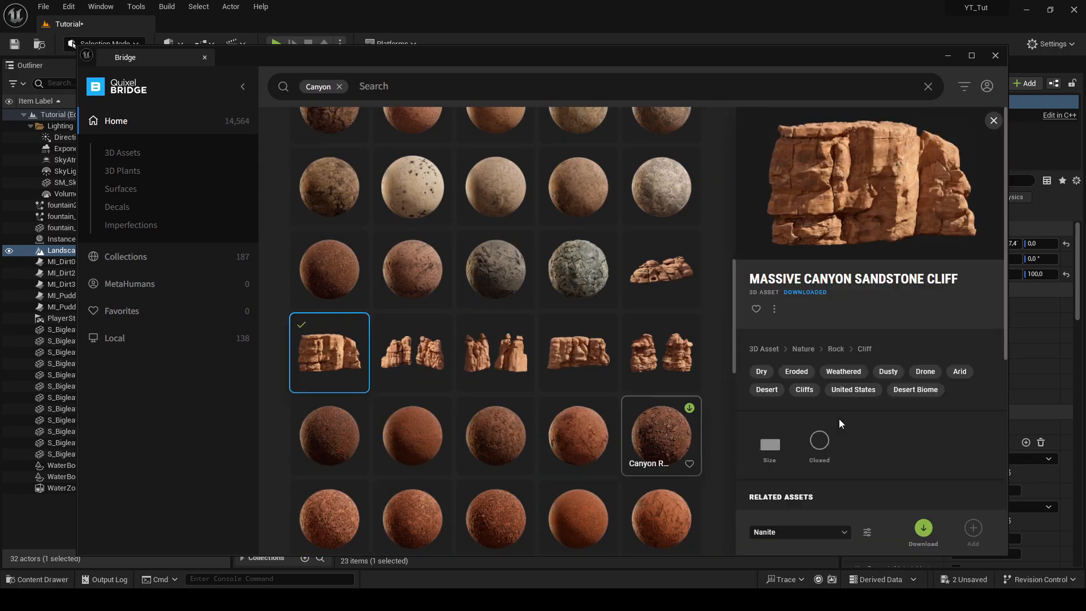
{"action": "scroll", "coordinate": [942, 423], "scroll_direction": "down", "scroll_amount": 5}
{"action": "left_click", "coordinate": [807, 479]}
{"action": "scroll", "coordinate": [450, 341], "scroll_direction": "down", "scroll_amount": 8}
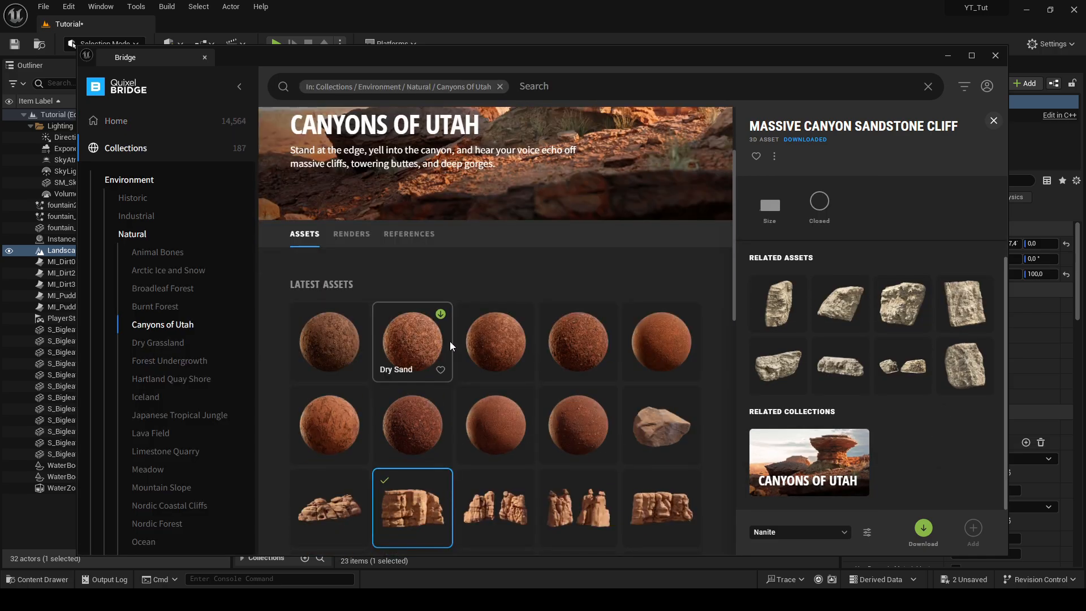
{"action": "left_click", "coordinate": [323, 341]}
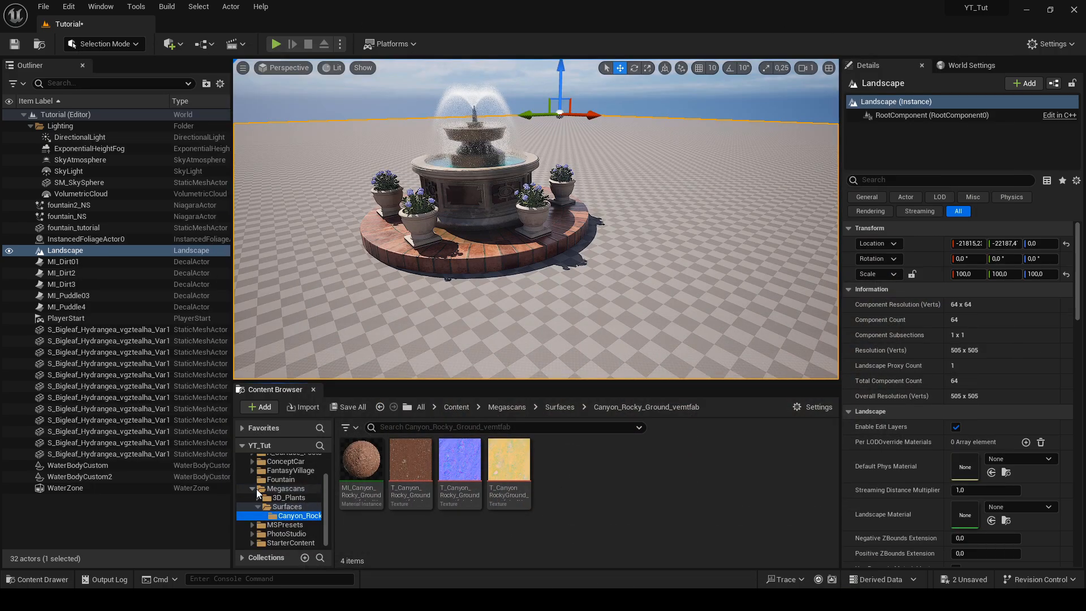
Assign the MI_Canyon_Rocky_Ground material instance as the landscape's material
{"action": "left_click_drag", "start_coordinate": [361, 461], "coordinate": [965, 515]}
{"action": "right_click_drag", "start_coordinate": [650, 254], "coordinate": [678, 289]}
{"action": "key", "text": "w"}
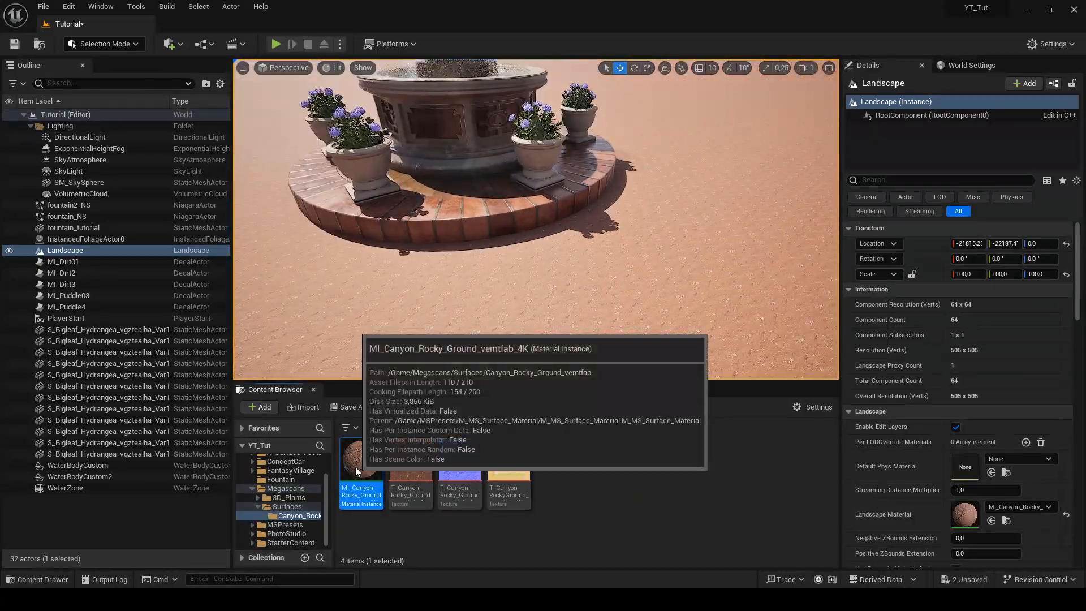
Enable the Tiling/Offset override in the canyon ground material instance, set Tiling X and Y to 0,5 and save
{"action": "double_click", "coordinate": [360, 466]}
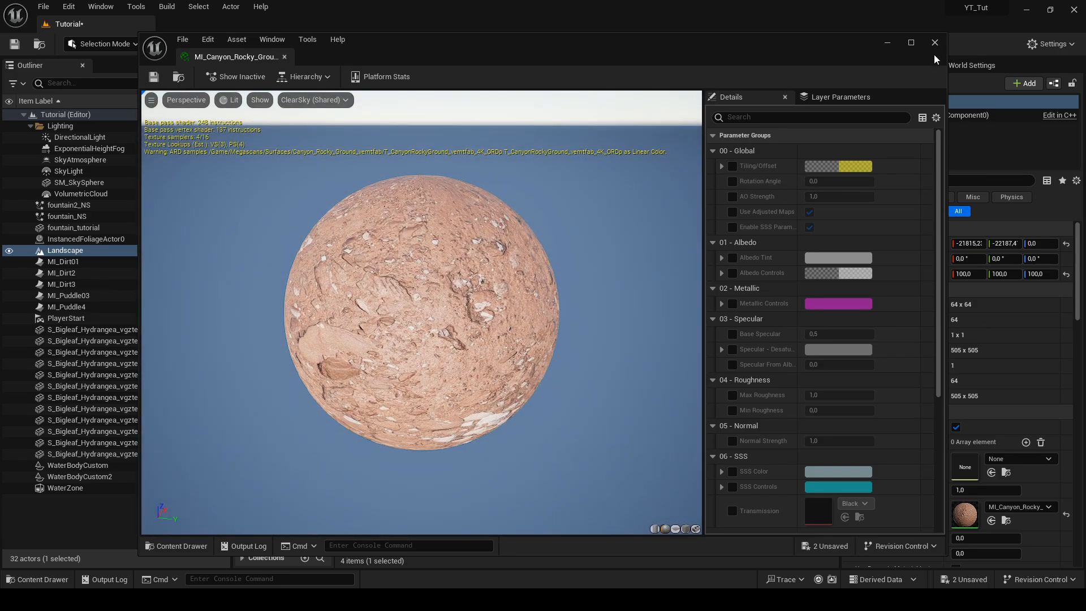
{"action": "left_click", "coordinate": [733, 166]}
{"action": "left_click", "coordinate": [837, 181]}
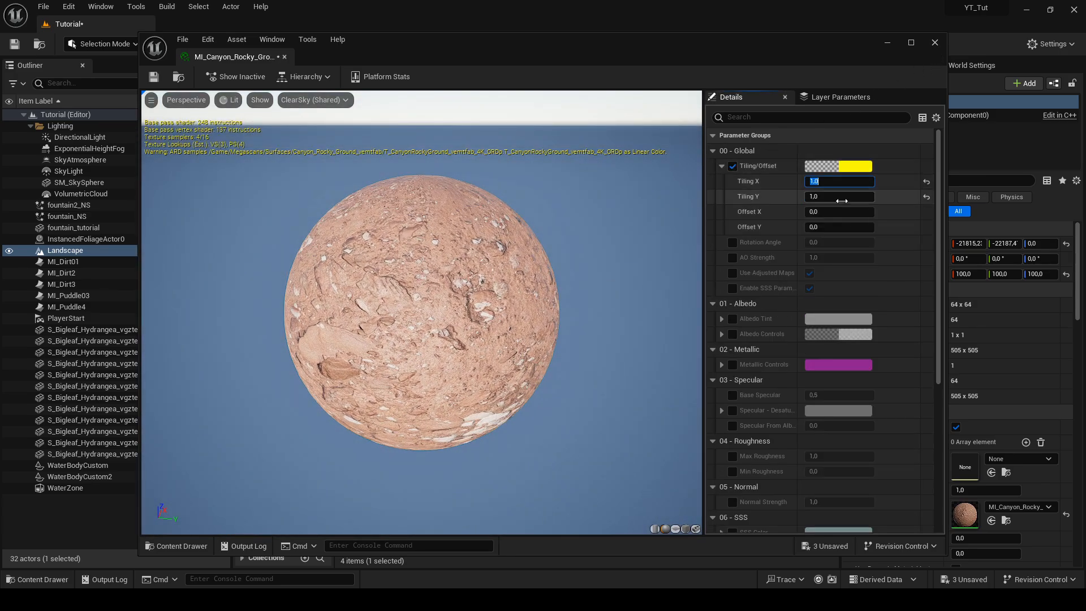
{"action": "type", "text": ",5"}
{"action": "left_click", "coordinate": [836, 196]}
{"action": "type", "text": "5"}
{"action": "key", "text": "Return"}
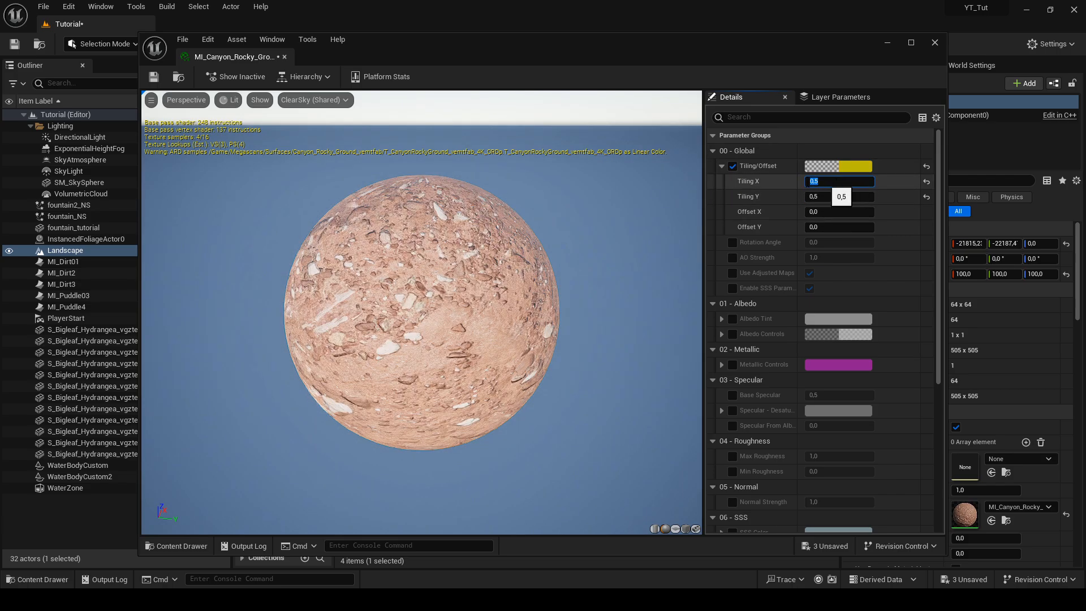
{"action": "left_click", "coordinate": [154, 78]}
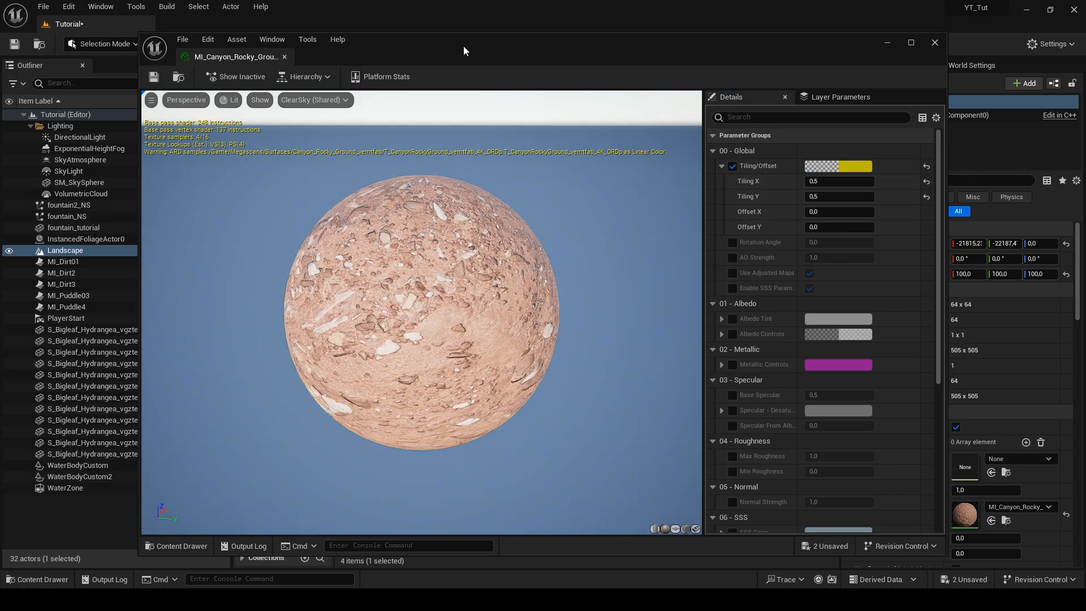
Set the ground material's Tiling X and Tiling Y to 0,1, keeping the landscape in view
{"action": "left_click_drag", "start_coordinate": [466, 46], "coordinate": [458, 234]}
{"action": "left_click", "coordinate": [835, 369]}
{"action": "type", "text": "0,1"}
{"action": "left_click", "coordinate": [837, 385]}
{"action": "type", "text": "0,1"}
{"action": "key", "text": "Return"}
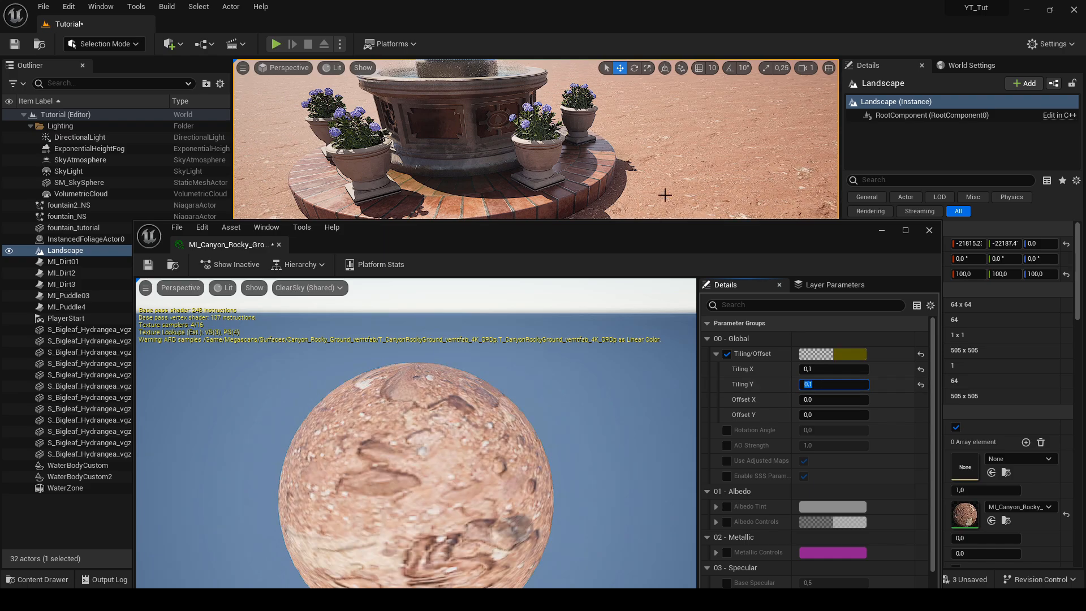
{"action": "left_click_drag", "start_coordinate": [653, 222], "coordinate": [668, 375]}
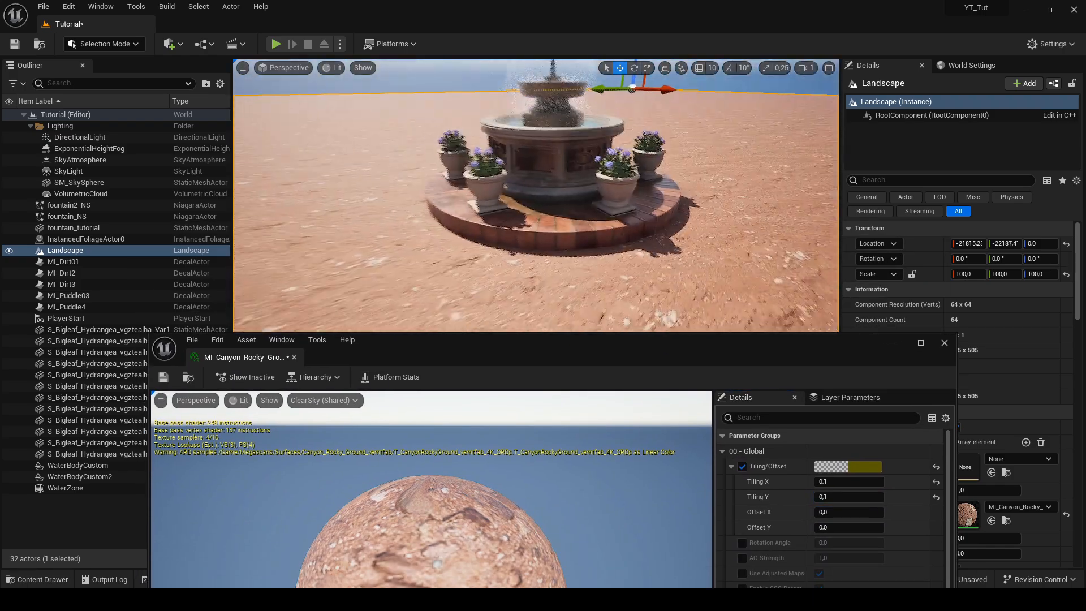
Set the ground material's Tiling X and Tiling Y to 0,08 and check the texture scale around the fountain
{"action": "right_click_drag", "start_coordinate": [536, 195], "coordinate": [551, 226]}
{"action": "key", "text": "w"}
{"action": "left_click", "coordinate": [837, 481]}
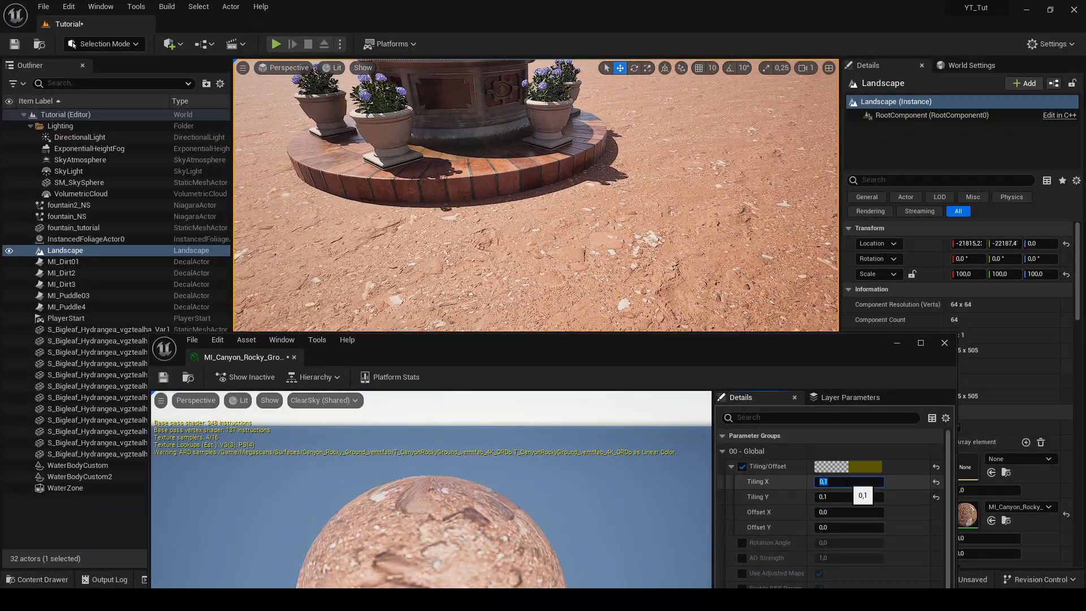
{"action": "type", "text": "0,08"}
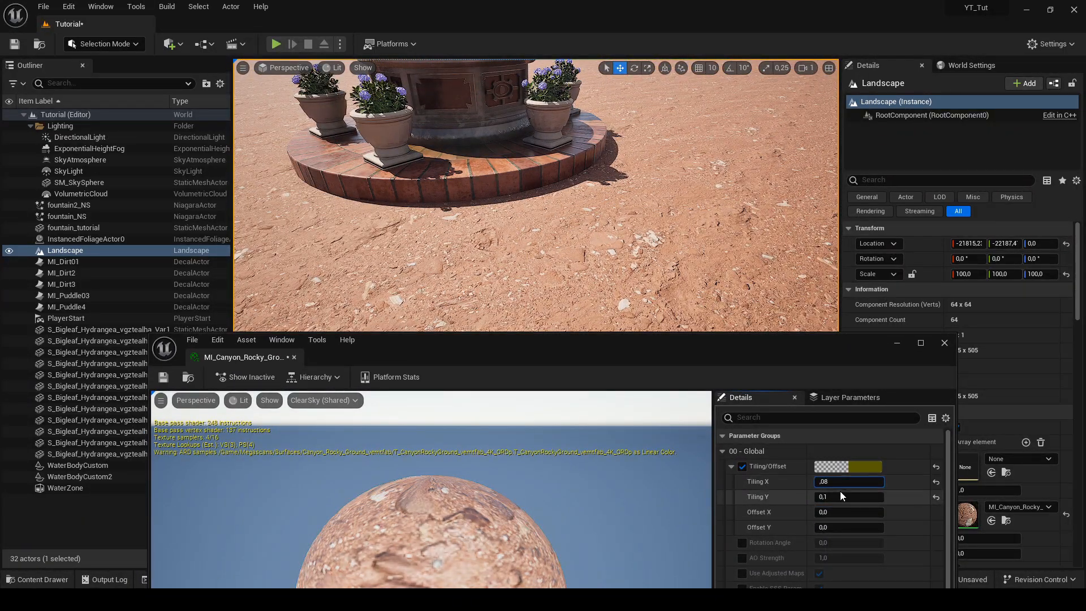
{"action": "left_click", "coordinate": [840, 496]}
{"action": "type", "text": "0,08"}
{"action": "key", "text": "Return"}
{"action": "right_click_drag", "start_coordinate": [537, 226], "coordinate": [562, 229]}
{"action": "key", "text": "w"}
{"action": "key", "text": "s"}
Find and enable the Displacement Scaling override in the ground material instance, then minimize the material editor
{"action": "left_click_drag", "start_coordinate": [710, 342], "coordinate": [711, 104]}
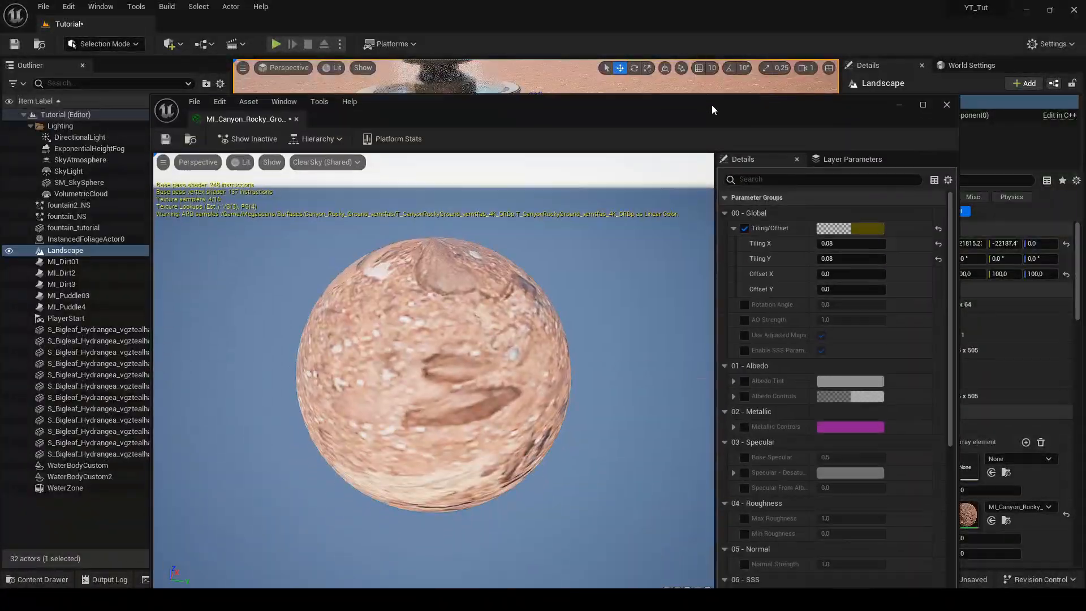
{"action": "scroll", "coordinate": [817, 319], "scroll_direction": "down", "scroll_amount": 10}
{"action": "scroll", "coordinate": [809, 312], "scroll_direction": "up", "scroll_amount": 10}
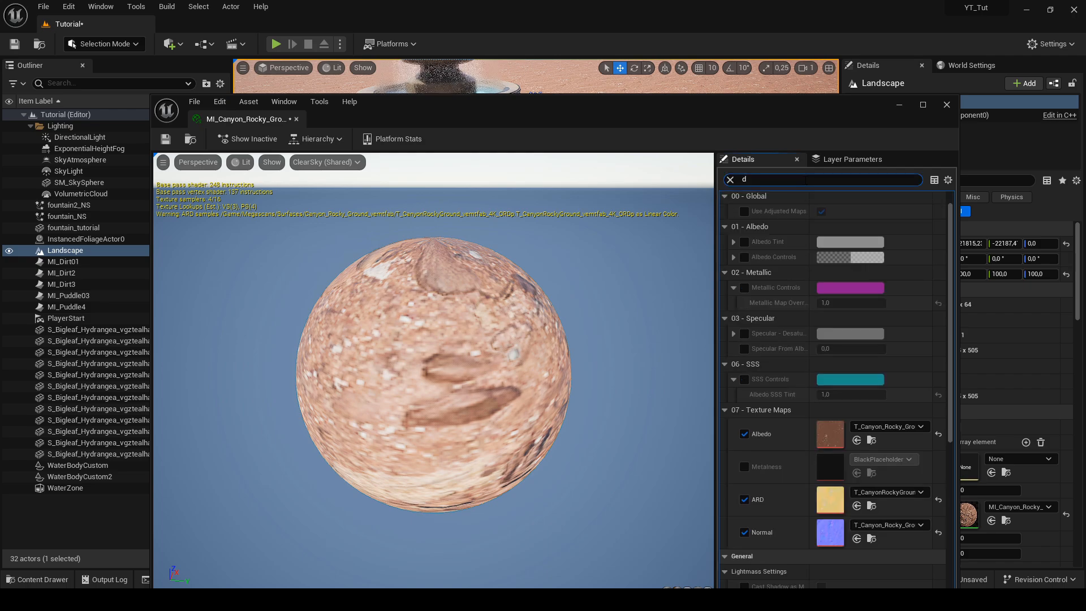
{"action": "left_click", "coordinate": [792, 179]}
{"action": "type", "text": "dis"}
{"action": "left_click", "coordinate": [745, 228]}
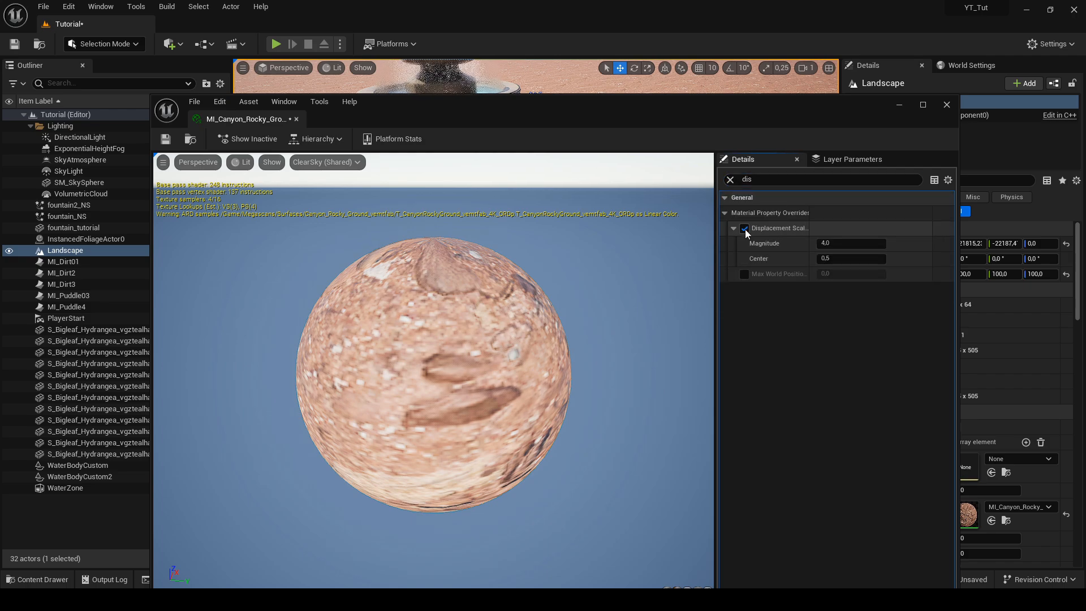
{"action": "left_click", "coordinate": [730, 180]}
{"action": "scroll", "coordinate": [820, 351], "scroll_direction": "down", "scroll_amount": 10}
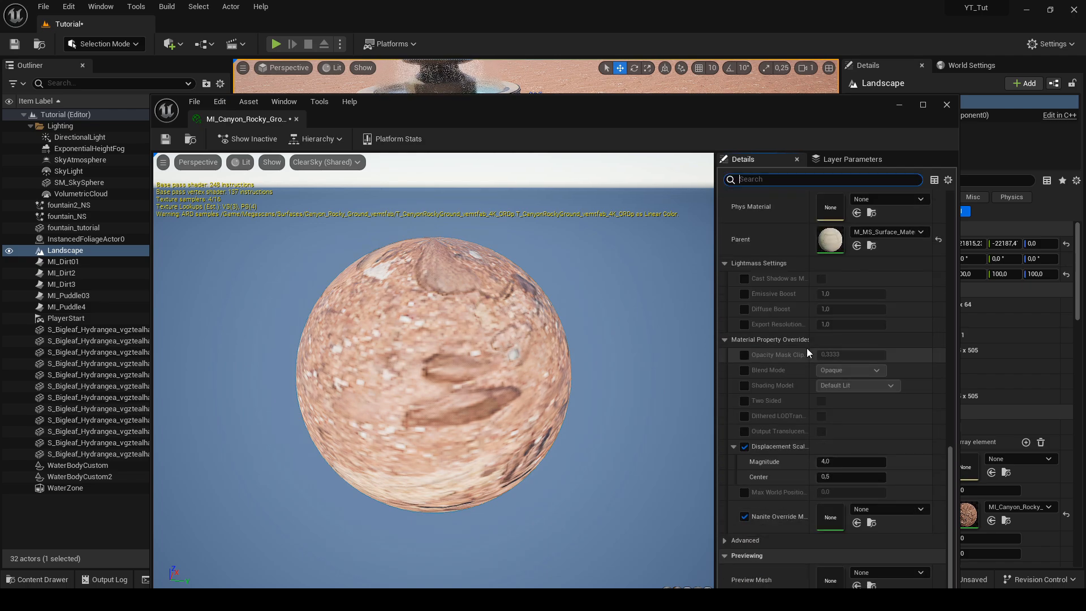
{"action": "left_click_drag", "start_coordinate": [366, 114], "coordinate": [407, 307]}
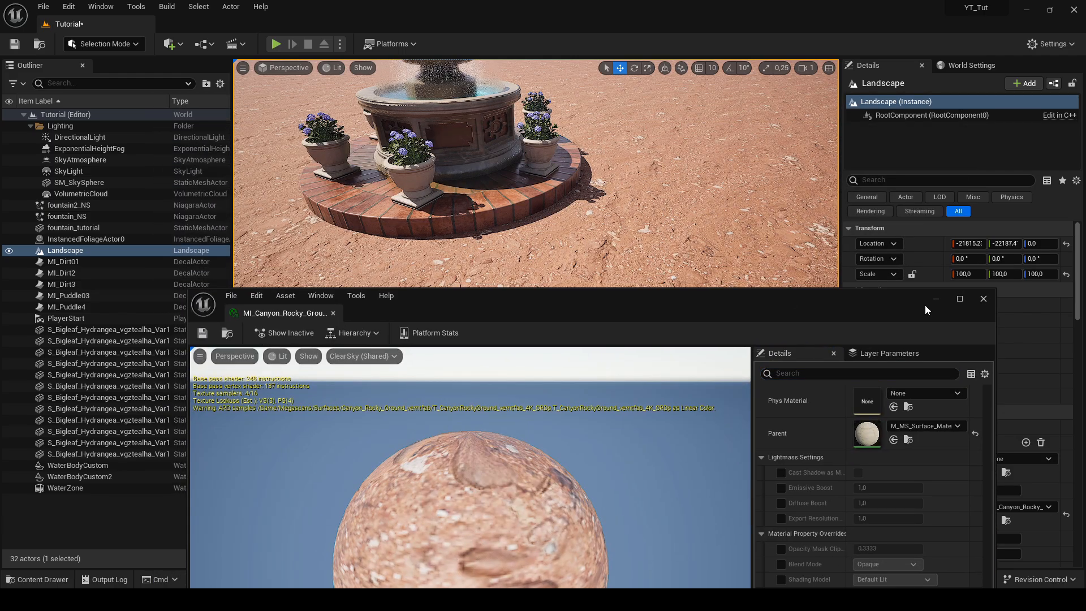
{"action": "left_click", "coordinate": [940, 298]}
Enable Nanite for the landscape and build its Nanite data
{"action": "right_click_drag", "start_coordinate": [667, 220], "coordinate": [706, 238]}
{"action": "key", "text": "w"}
{"action": "key", "text": "w"}
{"action": "right_click_drag", "start_coordinate": [608, 263], "coordinate": [594, 235]}
{"action": "key", "text": "s"}
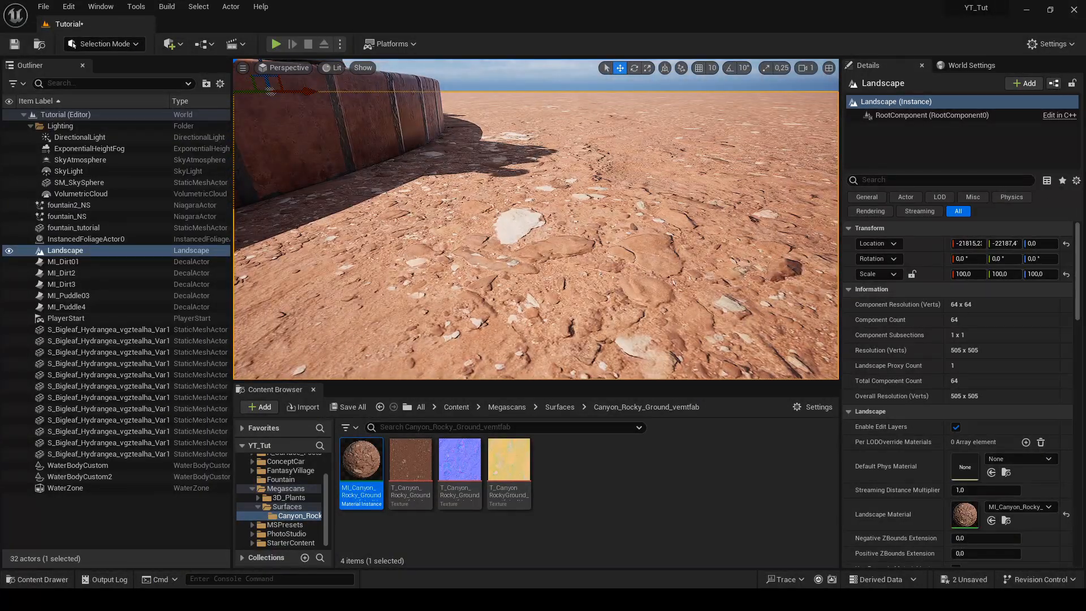
{"action": "left_click", "coordinate": [911, 180]}
{"action": "type", "text": "nanite"}
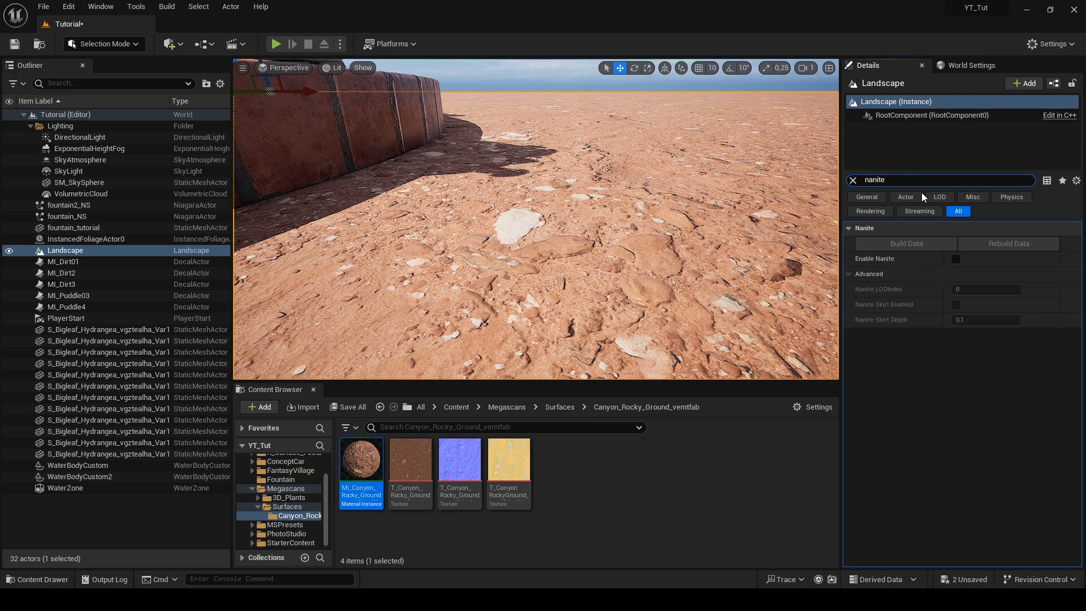
{"action": "left_click", "coordinate": [956, 259]}
{"action": "key", "text": "w"}
{"action": "right_click_drag", "start_coordinate": [707, 271], "coordinate": [678, 255]}
{"action": "left_click", "coordinate": [903, 247]}
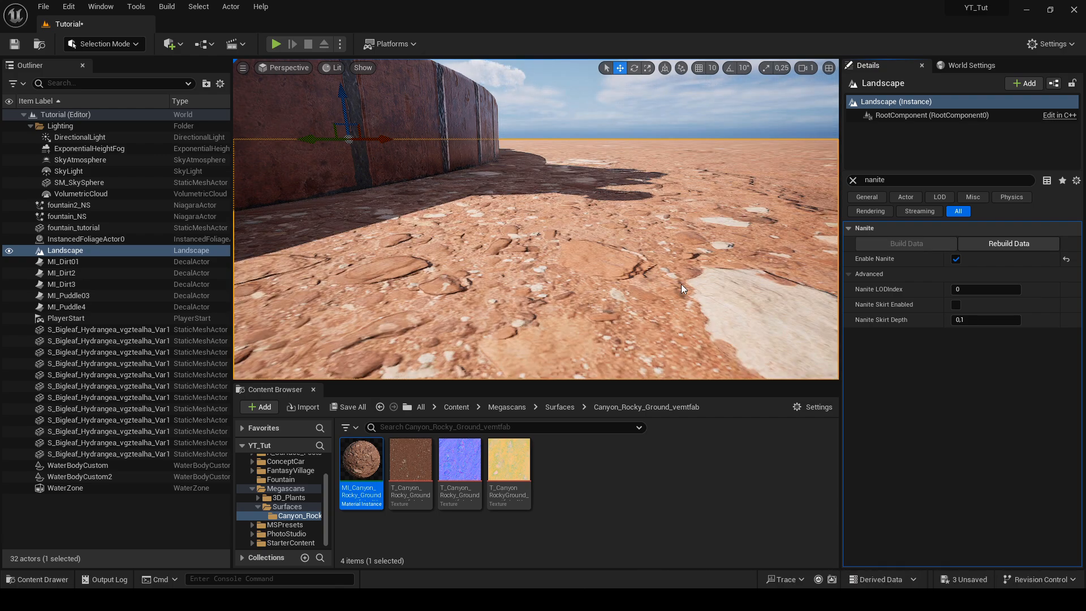
Reopen the ground material instance and set its displacement magnitude to 20, also trying 500
{"action": "right_click_drag", "start_coordinate": [684, 290], "coordinate": [685, 283]}
{"action": "double_click", "coordinate": [364, 459]}
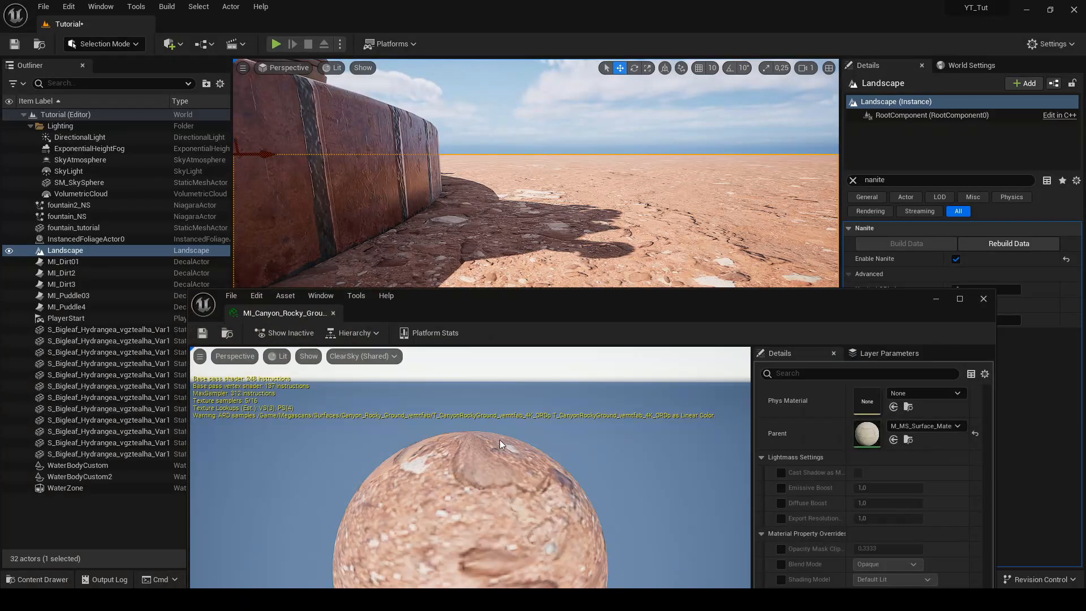
{"action": "left_click", "coordinate": [820, 374]}
{"action": "type", "text": "dis"}
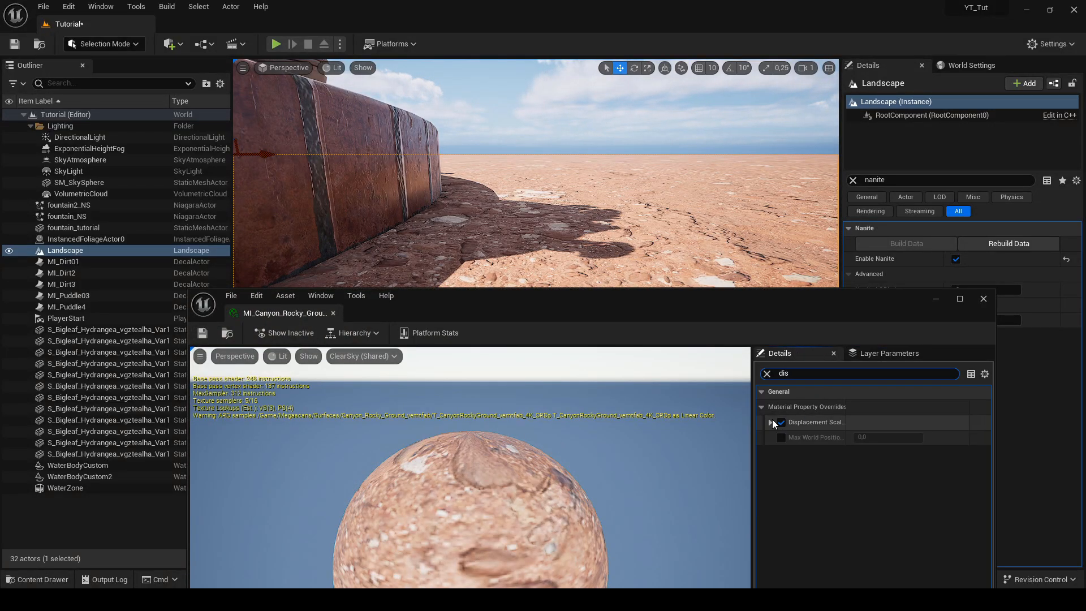
{"action": "left_click", "coordinate": [771, 422]}
{"action": "left_click", "coordinate": [891, 433]}
{"action": "type", "text": "20"}
{"action": "key", "text": "Return"}
{"action": "type", "text": "500"}
{"action": "key", "text": "Return"}
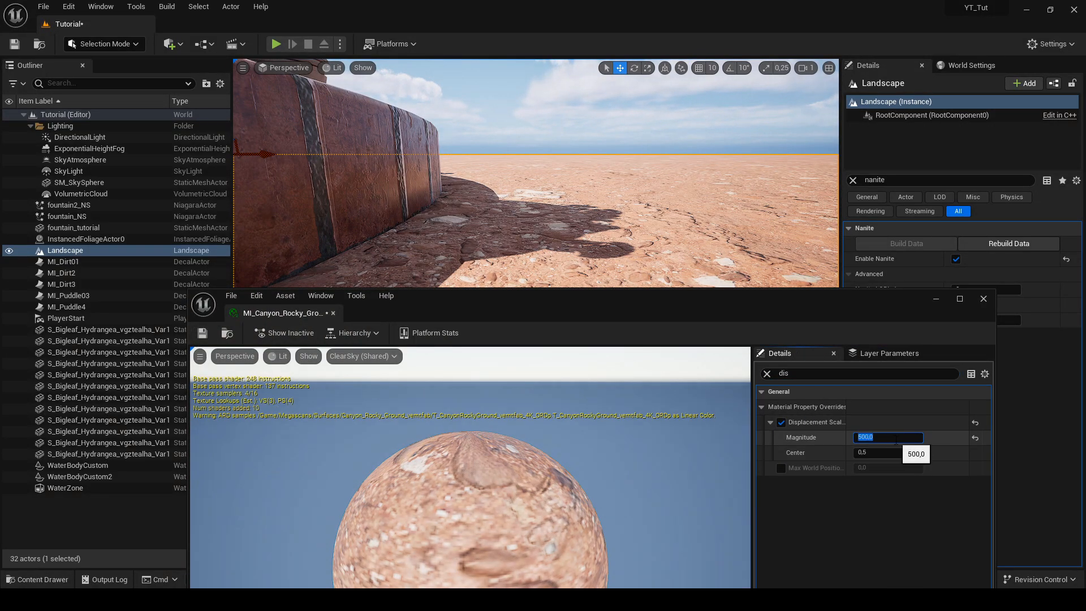
Toggle the Max World Position override on and off, and try a displacement center of 1
{"action": "left_click", "coordinate": [782, 467]}
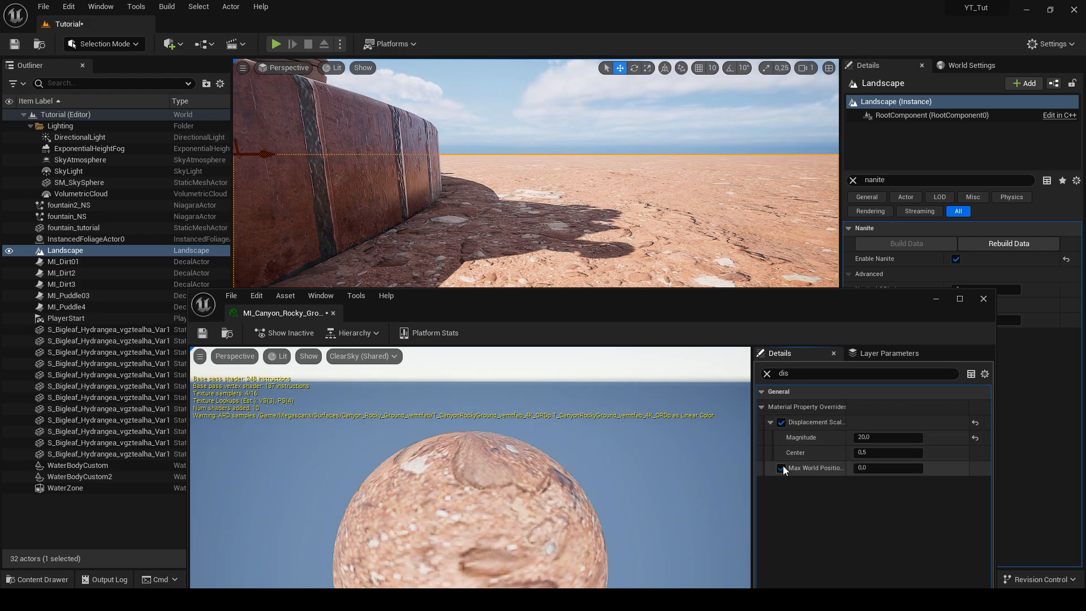
{"action": "left_click", "coordinate": [782, 467]}
{"action": "left_click", "coordinate": [871, 451]}
{"action": "type", "text": "1"}
{"action": "key", "text": "Return"}
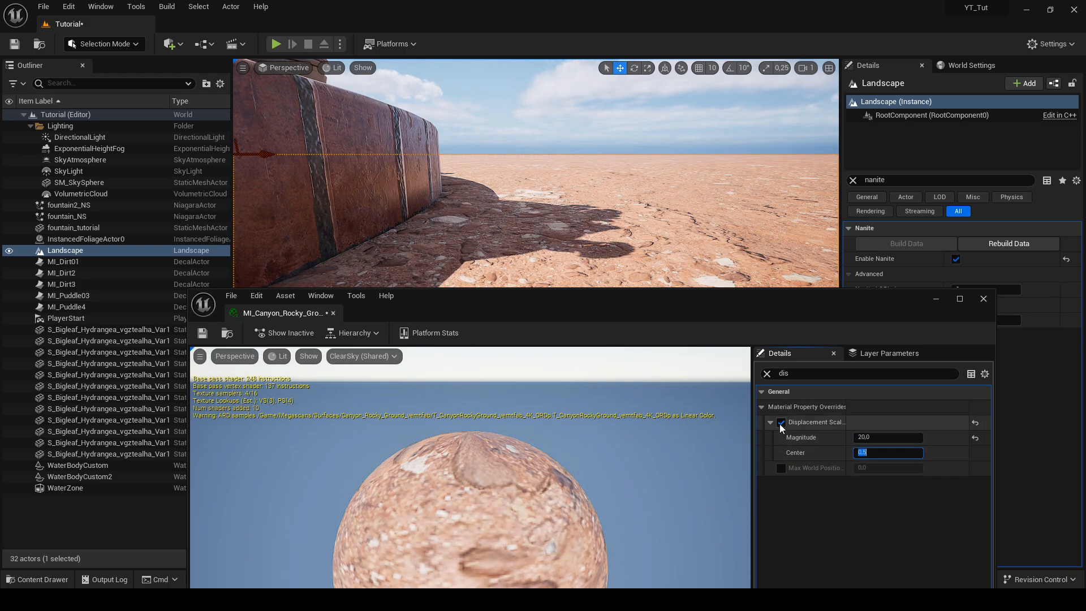
Close the ground material instance editor and rebuild the landscape's Nanite data
{"action": "left_click", "coordinate": [984, 299]}
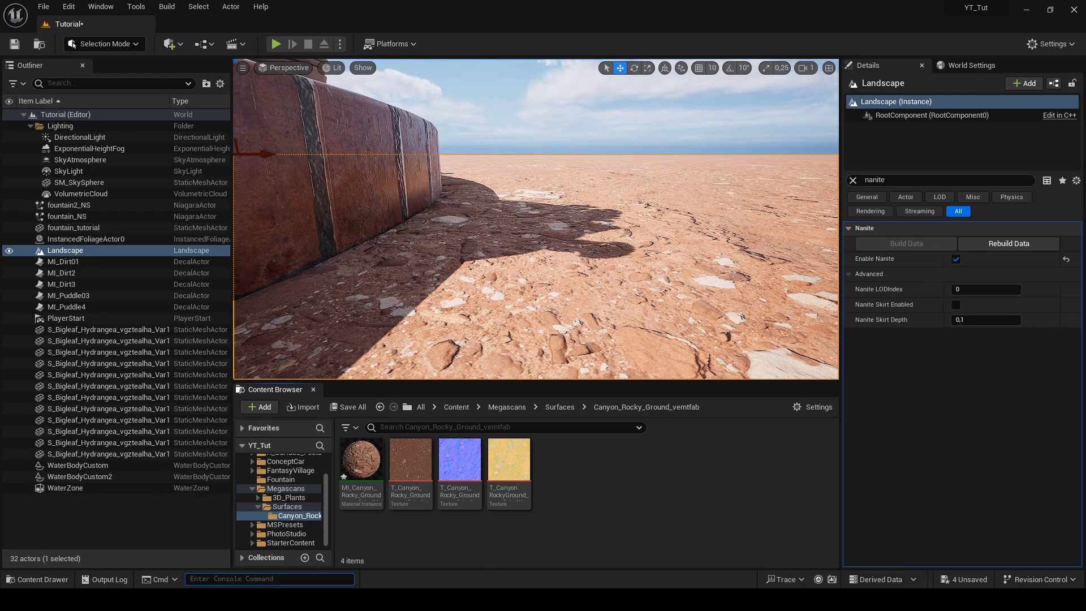
{"action": "left_click", "coordinate": [989, 247]}
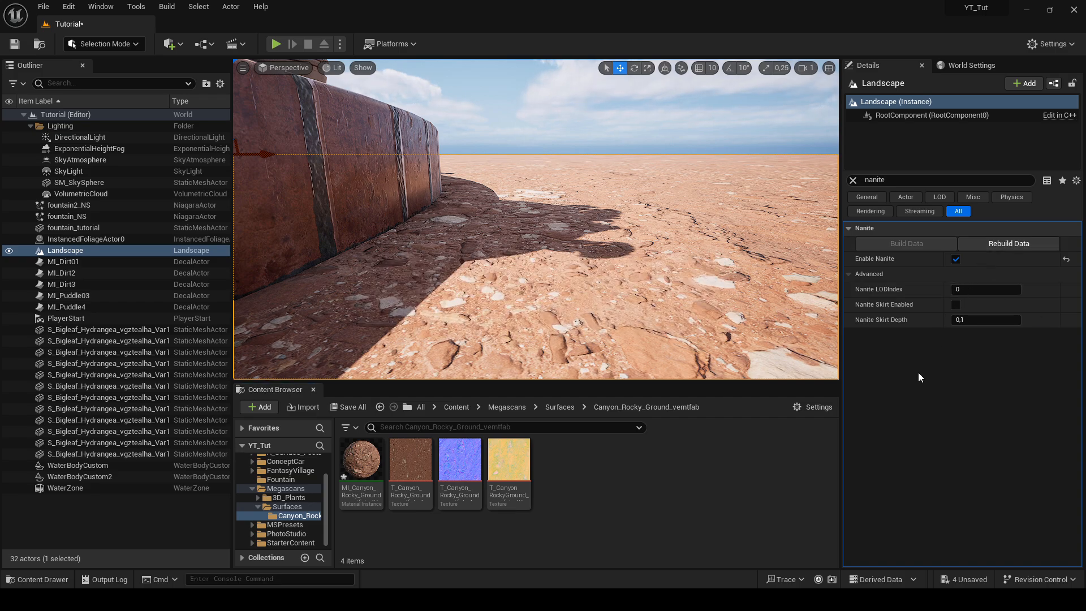
{"action": "mouse_move", "coordinate": [536, 218]}
{"action": "right_mouse_down"}
{"action": "mouse_move", "coordinate": [481, 237]}
{"action": "mouse_move", "coordinate": [523, 213]}
{"action": "right_mouse_up"}
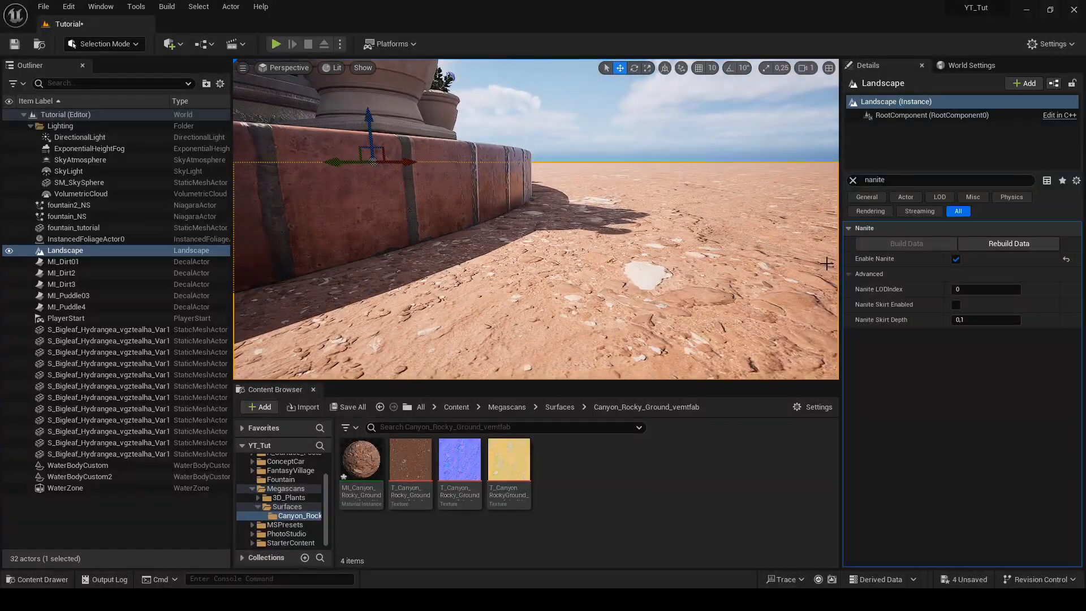
{"action": "left_click", "coordinate": [911, 245]}
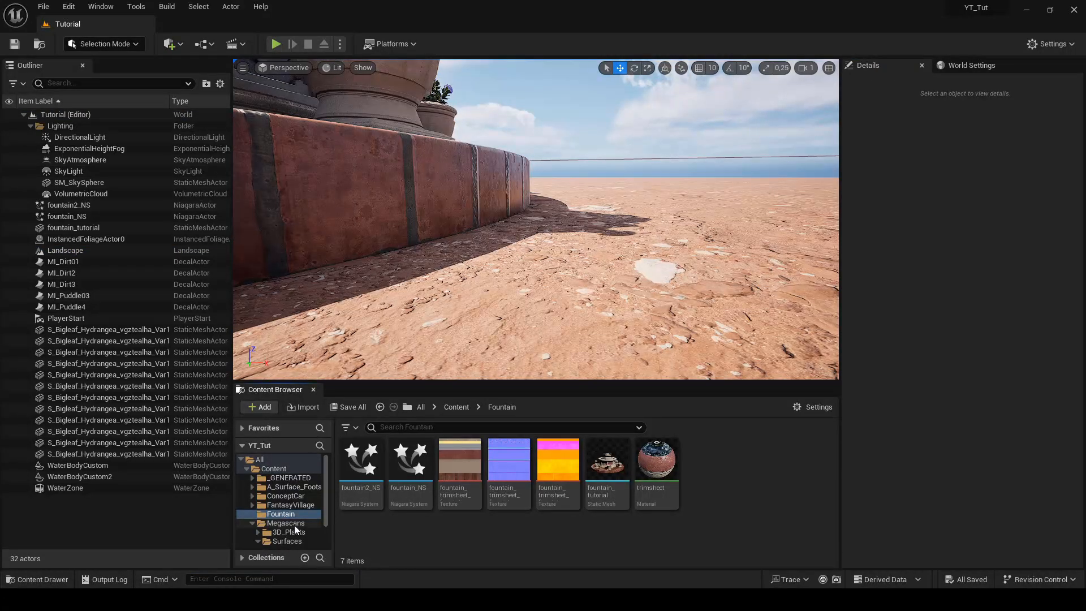
Create a new material named "ground" in the Megascans Canyon_Rocky_Ground surface folder and open it for editing
{"action": "left_click", "coordinate": [293, 541]}
{"action": "double_click", "coordinate": [362, 469]}
{"action": "right_click", "coordinate": [618, 503]}
{"action": "left_click", "coordinate": [684, 192]}
{"action": "type", "text": "ground"}
{"action": "key", "text": "Return"}
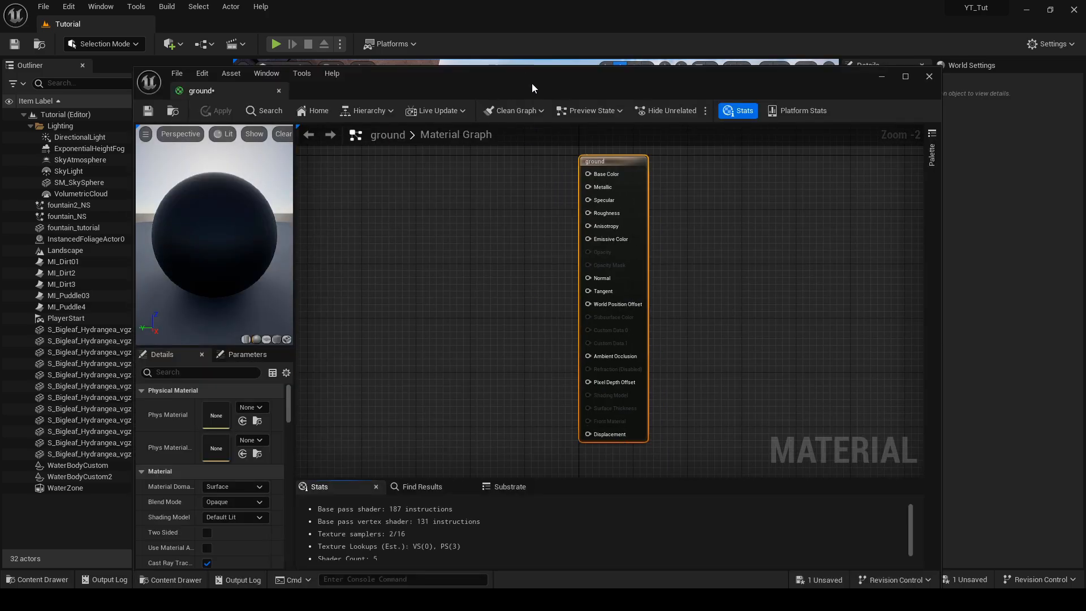
Add the three canyon ground textures to the ground material graph and stack their Texture Sample nodes beside the material node
{"action": "left_click_drag", "start_coordinate": [531, 82], "coordinate": [1001, 88]}
{"action": "left_click", "coordinate": [558, 468]}
{"action": "left_click", "coordinate": [513, 468], "text": "ctrl"}
{"action": "left_click", "coordinate": [461, 467], "text": "ctrl"}
{"action": "left_click_drag", "start_coordinate": [461, 467], "coordinate": [839, 299]}
{"action": "left_click_drag", "start_coordinate": [921, 82], "coordinate": [483, 55]}
{"action": "left_click_drag", "start_coordinate": [474, 279], "coordinate": [472, 256]}
{"action": "left_click_drag", "start_coordinate": [459, 307], "coordinate": [465, 139]}
{"action": "left_click_drag", "start_coordinate": [472, 254], "coordinate": [472, 242]}
{"action": "left_click_drag", "start_coordinate": [364, 254], "coordinate": [472, 360]}
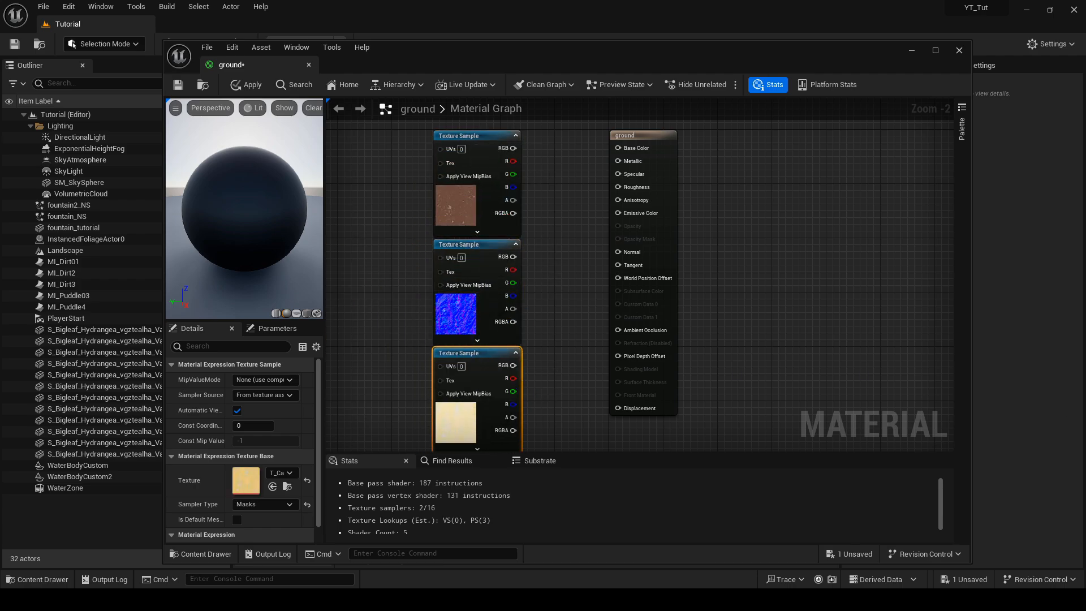
Connect the packed texture's RGBA output to Displacement, its green channel to Roughness and its red channel to Ambient Occlusion
{"action": "left_click_drag", "start_coordinate": [622, 416], "coordinate": [620, 409]}
{"action": "left_click_drag", "start_coordinate": [513, 391], "coordinate": [618, 187]}
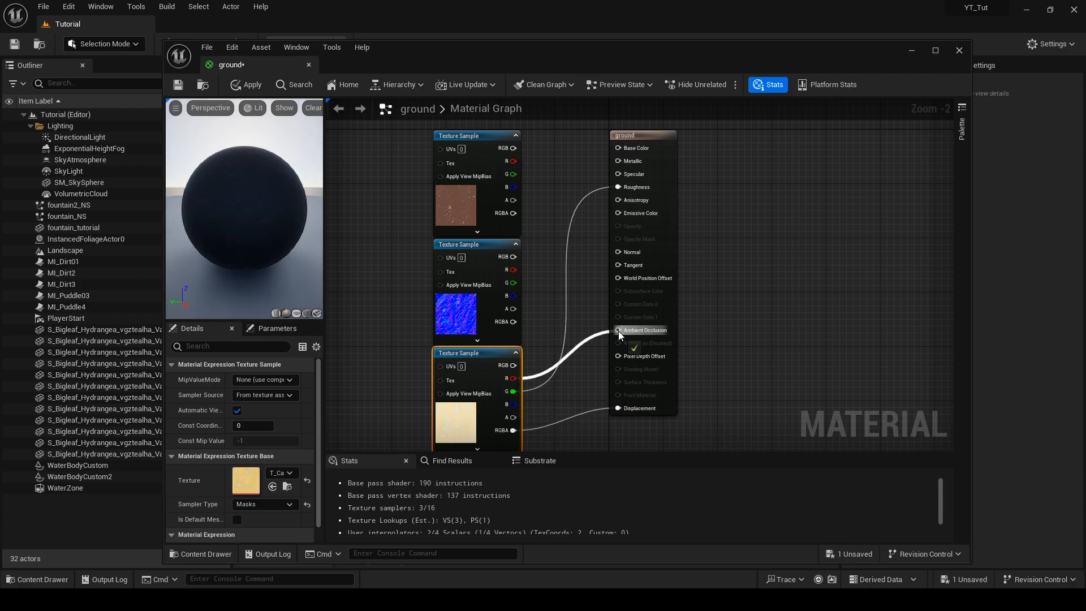
{"action": "left_click_drag", "start_coordinate": [618, 331], "coordinate": [619, 331]}
Connect the normal texture to Normal and the color texture to Base Color, then apply and save the ground material
{"action": "left_click_drag", "start_coordinate": [513, 257], "coordinate": [619, 252]}
{"action": "left_click_drag", "start_coordinate": [514, 148], "coordinate": [618, 148]}
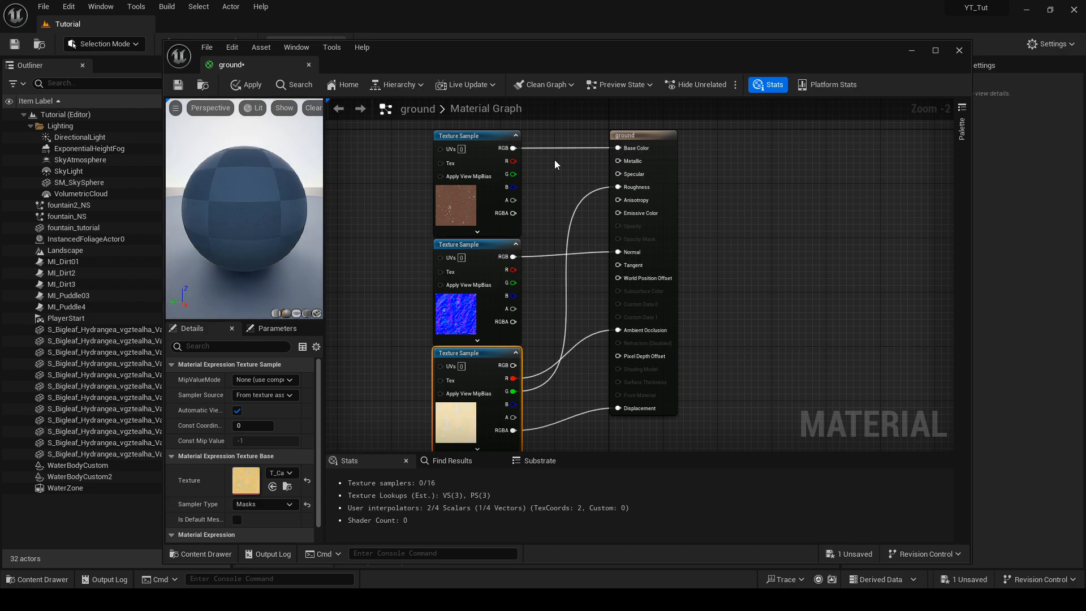
{"action": "left_click", "coordinate": [244, 85]}
{"action": "left_click", "coordinate": [177, 85]}
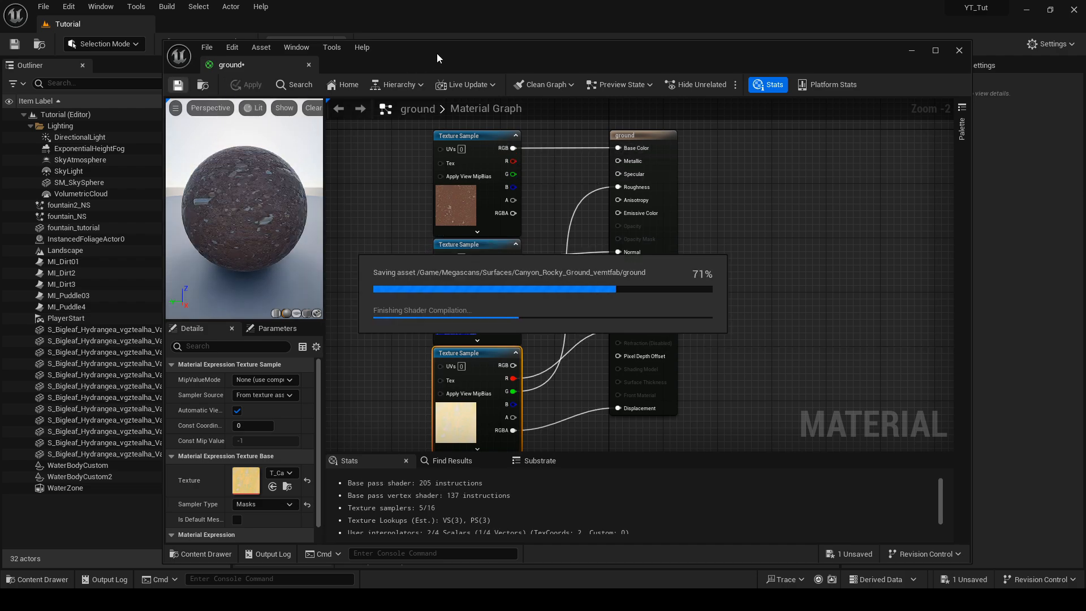
Select the landscape and assign the new ground material as its Landscape Material
{"action": "left_click_drag", "start_coordinate": [436, 53], "coordinate": [398, 441]}
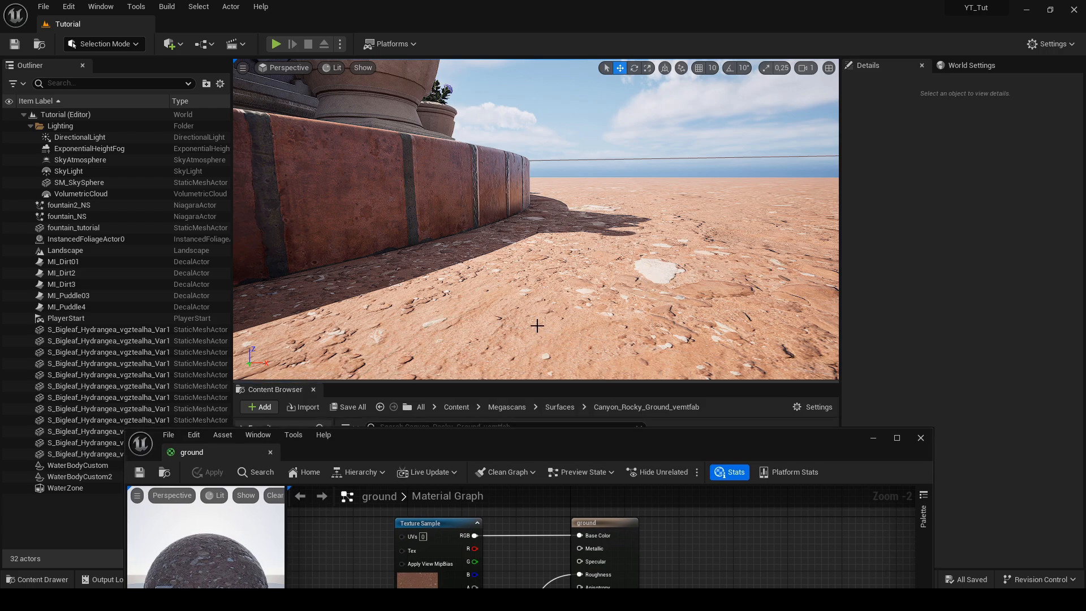
{"action": "left_click", "coordinate": [536, 325]}
{"action": "left_click_drag", "start_coordinate": [509, 435], "coordinate": [440, 531]}
{"action": "left_click_drag", "start_coordinate": [360, 463], "coordinate": [975, 516]}
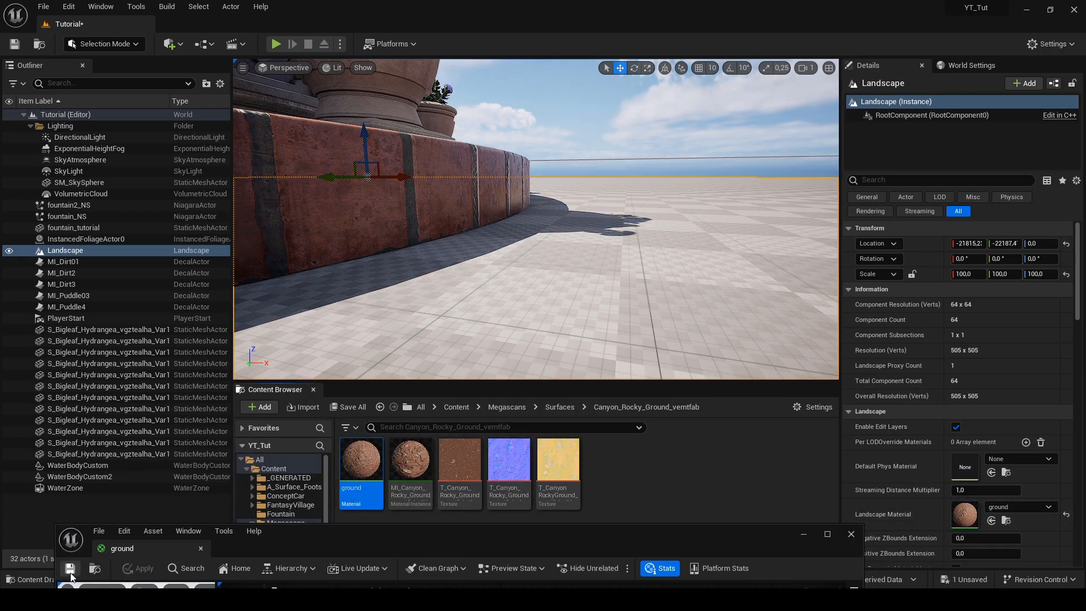
{"action": "mouse_move", "coordinate": [630, 279]}
{"action": "right_mouse_down"}
{"action": "mouse_move", "coordinate": [599, 306]}
{"action": "mouse_move", "coordinate": [631, 281]}
{"action": "right_mouse_up"}
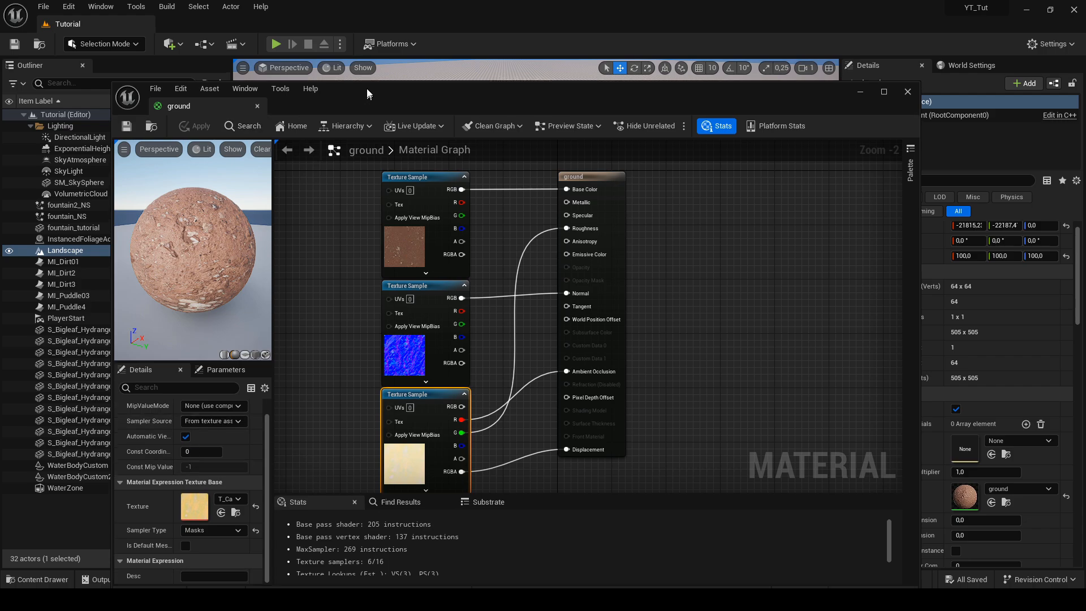
Find the displacement settings in the ground material's properties, then minimize the material editor
{"action": "left_click_drag", "start_coordinate": [367, 88], "coordinate": [363, 46]}
{"action": "left_click", "coordinate": [586, 195]}
{"action": "left_click", "coordinate": [192, 349]}
{"action": "type", "text": "dis"}
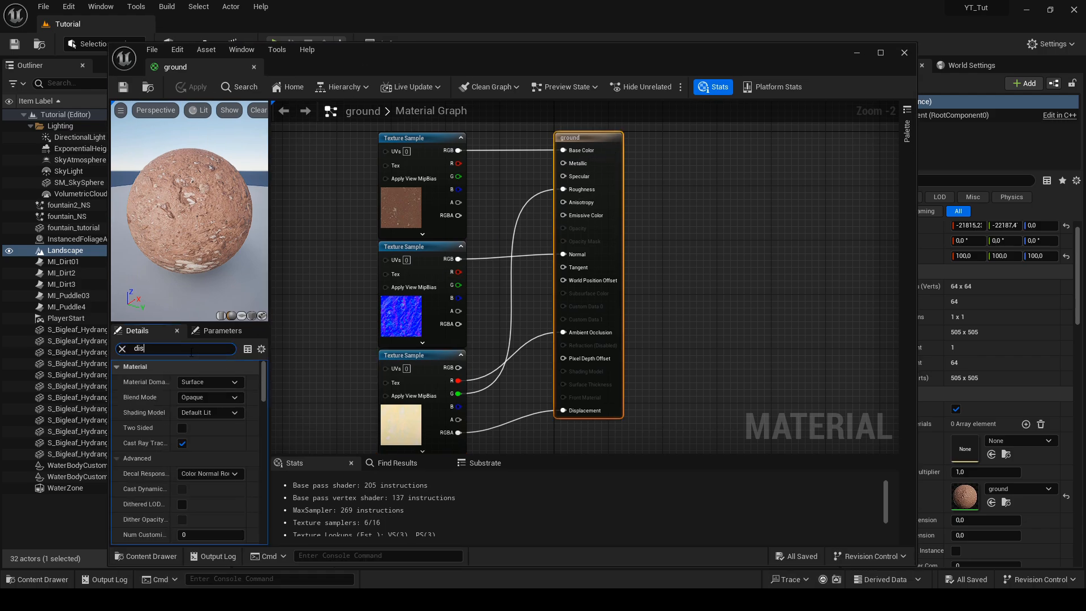
{"action": "left_click", "coordinate": [857, 52]}
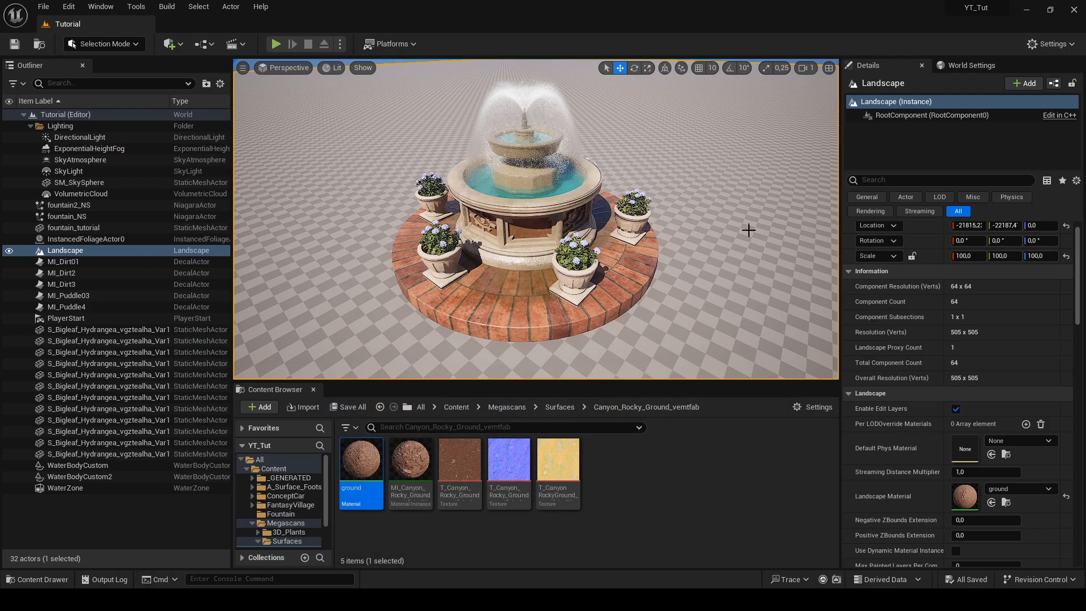
Find the landscape's Nanite settings, build its Nanite data, and view the displaced ground around the fountain
{"action": "left_click", "coordinate": [936, 179]}
{"action": "type", "text": "nani"}
{"action": "left_click", "coordinate": [926, 247]}
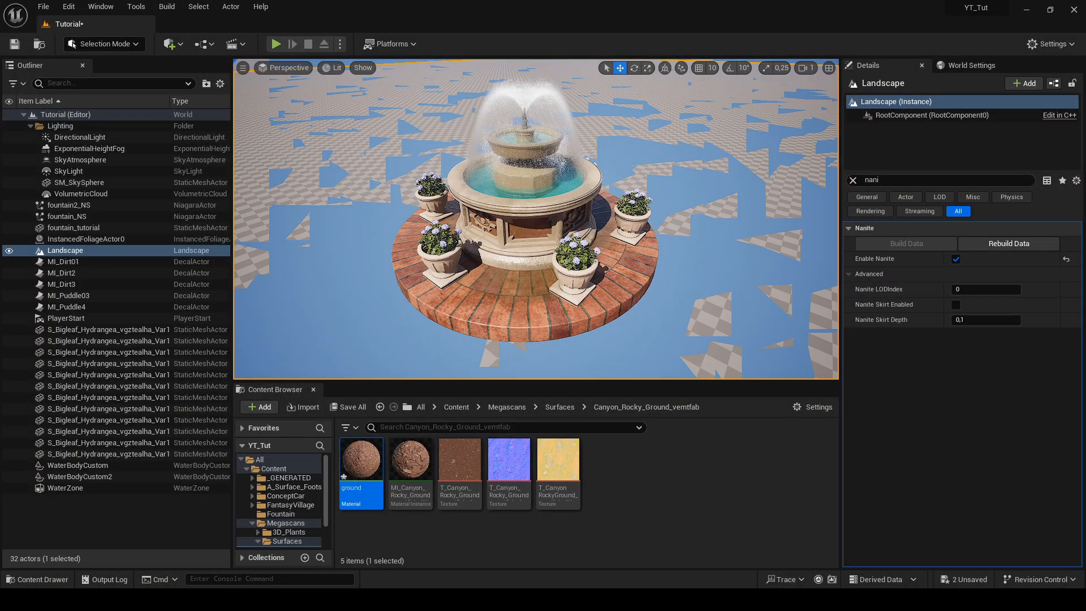
{"action": "right_click_drag", "start_coordinate": [728, 269], "coordinate": [694, 274]}
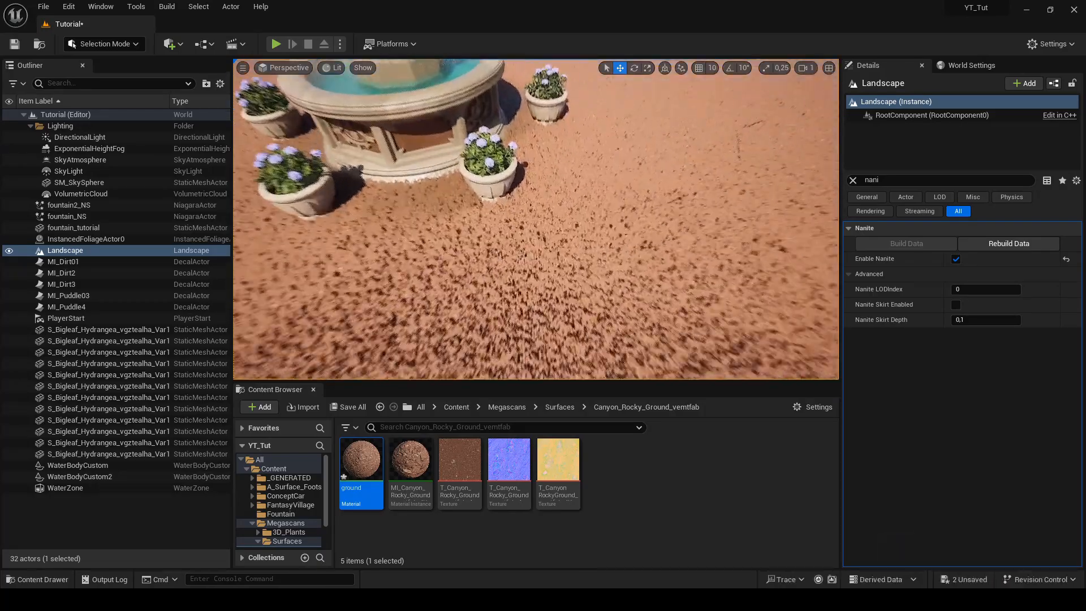
Reopen the ground material, try displacement magnitudes of 1 and 0.5, and apply the change
{"action": "right_click_drag", "start_coordinate": [603, 255], "coordinate": [598, 247]}
{"action": "double_click", "coordinate": [362, 470]}
{"action": "left_click", "coordinate": [228, 398]}
{"action": "type", "text": "1"}
{"action": "key", "text": "Return"}
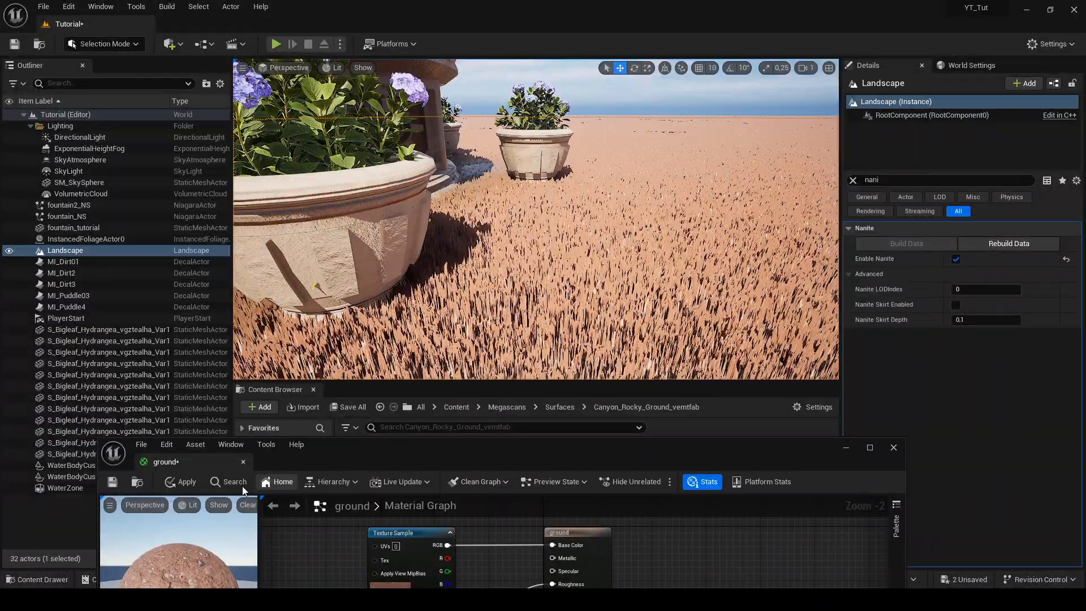
{"action": "left_click", "coordinate": [184, 481]}
{"action": "mouse_move", "coordinate": [611, 271]}
{"action": "right_mouse_down"}
{"action": "mouse_move", "coordinate": [616, 317]}
{"action": "mouse_move", "coordinate": [610, 271]}
{"action": "right_mouse_up"}
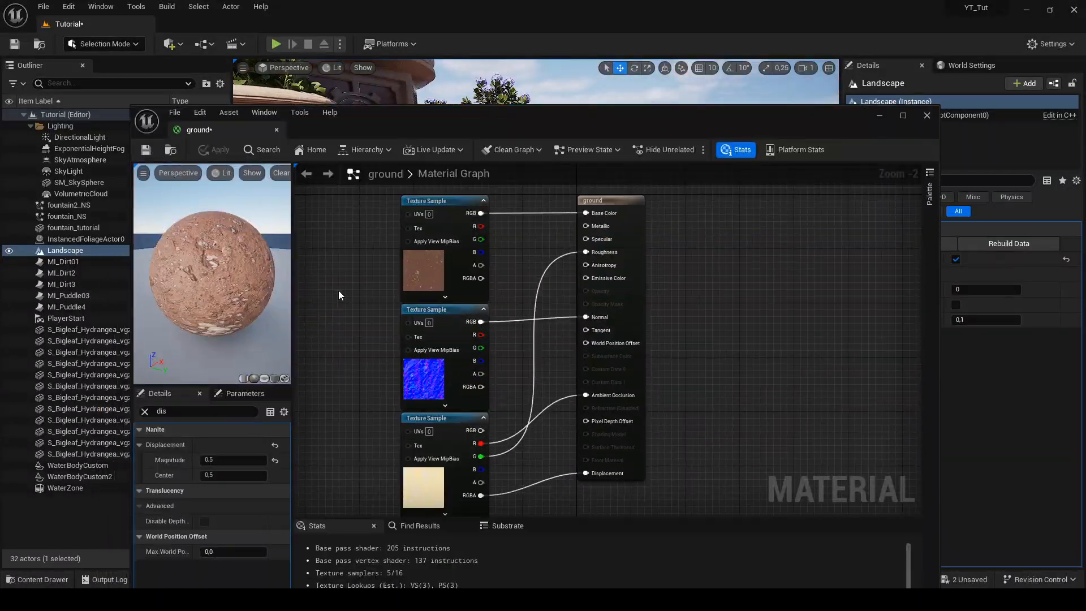
Add a TexCoord node to the ground material graph and connect it to the color texture's UVs
{"action": "right_click_drag", "start_coordinate": [338, 290], "coordinate": [388, 287]}
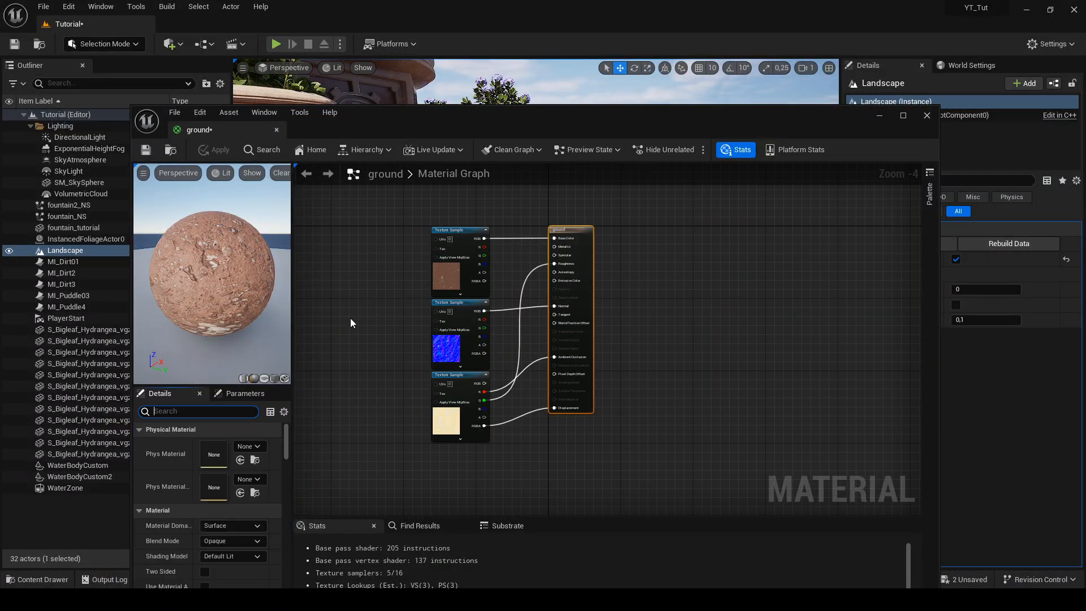
{"action": "right_click", "coordinate": [341, 252]}
{"action": "type", "text": "texcoord"}
{"action": "key", "text": "Return"}
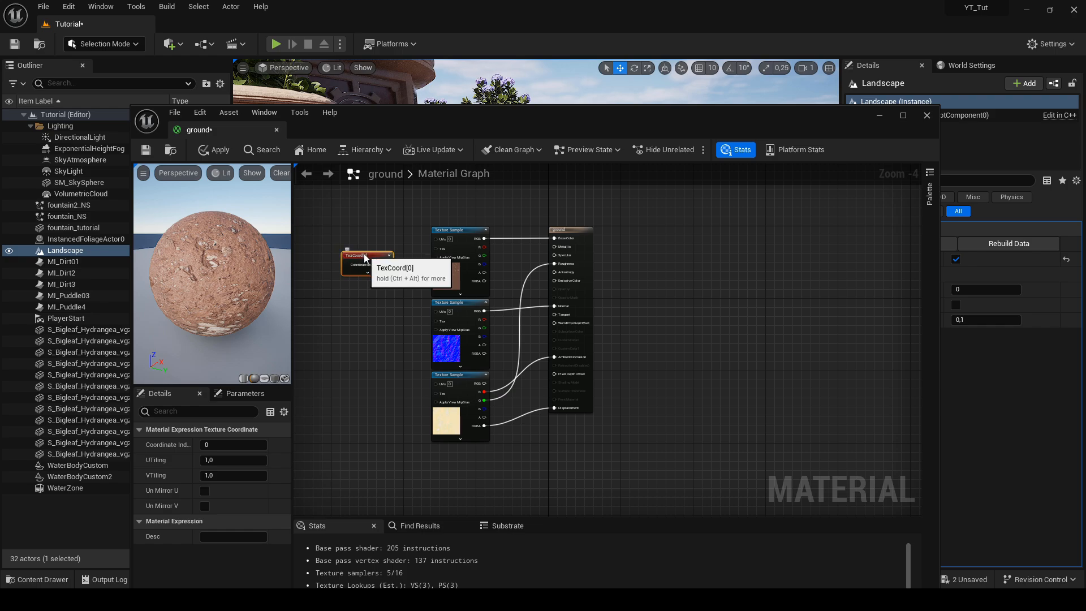
{"action": "left_click_drag", "start_coordinate": [342, 252], "coordinate": [335, 235]}
{"action": "left_click_drag", "start_coordinate": [382, 248], "coordinate": [436, 239]}
Set the TexCoord node's U tiling and V tiling both to 0.08
{"action": "left_click", "coordinate": [228, 459]}
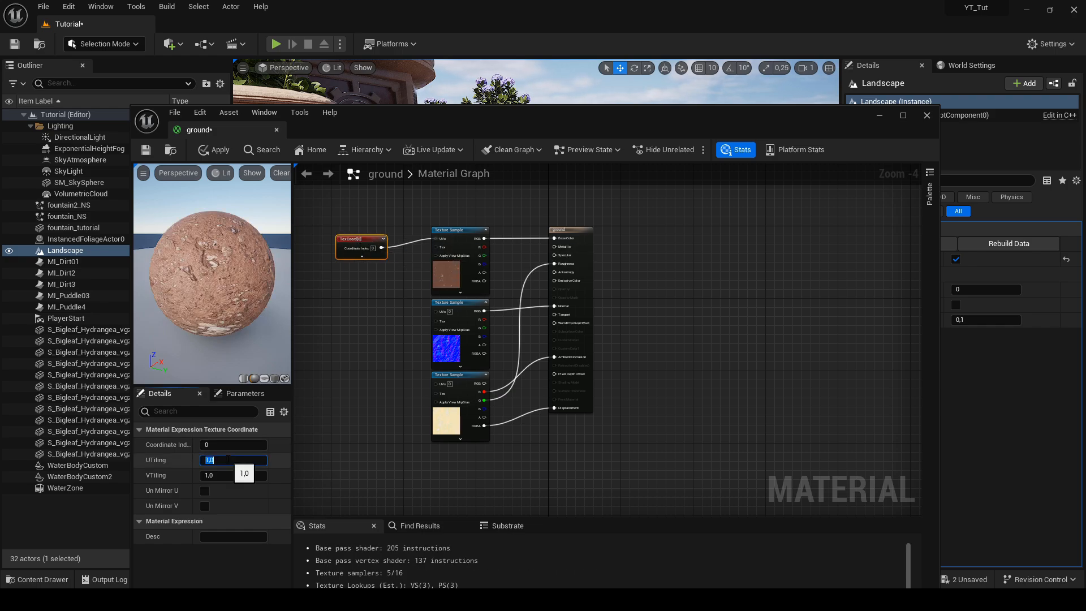
{"action": "type", "text": "0,08"}
{"action": "key", "text": "Tab"}
{"action": "type", "text": "0,08"}
{"action": "key", "text": "Return"}
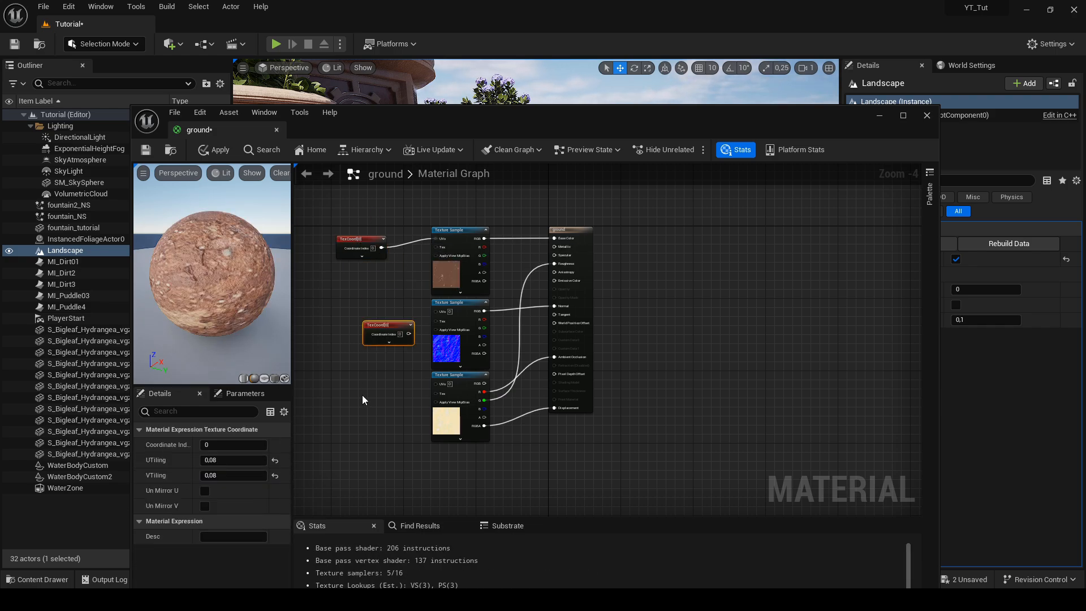
Duplicate the TexCoord node for the normal and packed textures' UVs, apply the material, and view the retiled ground up close
{"action": "key", "text": "ctrl+v"}
{"action": "left_click_drag", "start_coordinate": [380, 325], "coordinate": [436, 312]}
{"action": "left_click_drag", "start_coordinate": [400, 379], "coordinate": [436, 383]}
{"action": "left_click", "coordinate": [215, 149]}
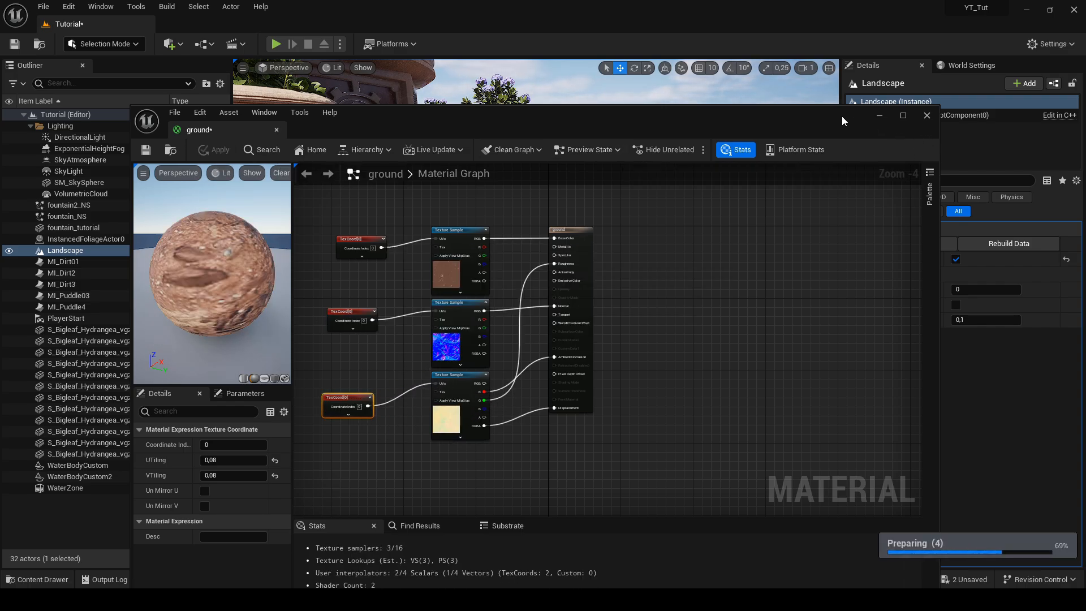
{"action": "left_click_drag", "start_coordinate": [842, 121], "coordinate": [790, 515]}
{"action": "mouse_move", "coordinate": [594, 243]}
{"action": "right_mouse_down"}
{"action": "mouse_move", "coordinate": [600, 258]}
{"action": "mouse_move", "coordinate": [591, 249]}
{"action": "right_mouse_up"}
{"action": "key", "text": "w"}
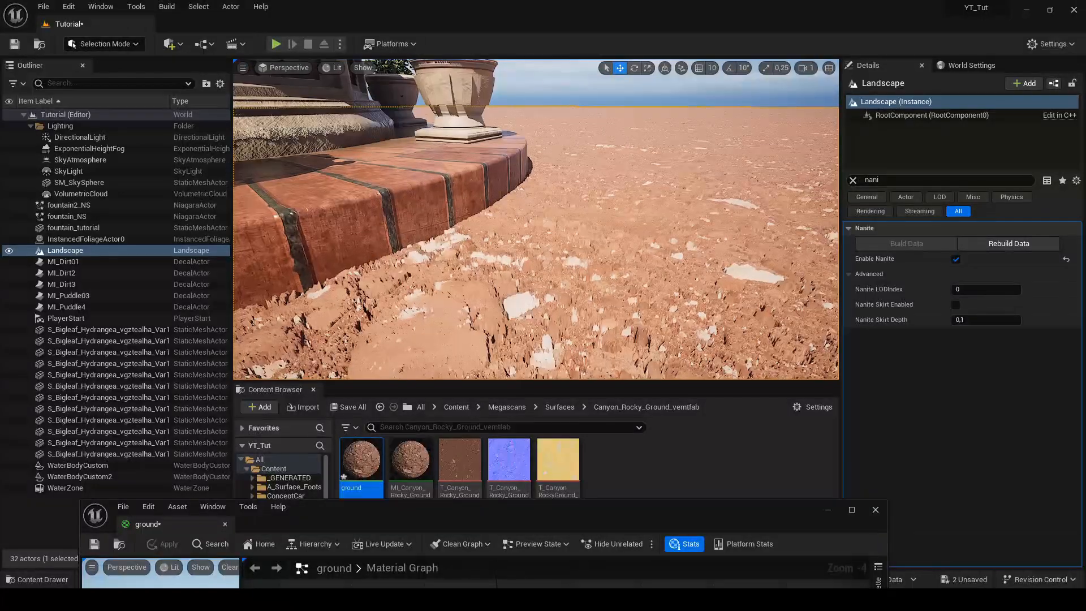
Select the ground material's output node, find its displacement settings, and set the magnitude to 0.1
{"action": "left_click_drag", "start_coordinate": [536, 502], "coordinate": [557, 201]}
{"action": "left_click", "coordinate": [537, 325]}
{"action": "left_click", "coordinate": [201, 502]}
{"action": "type", "text": "displ"}
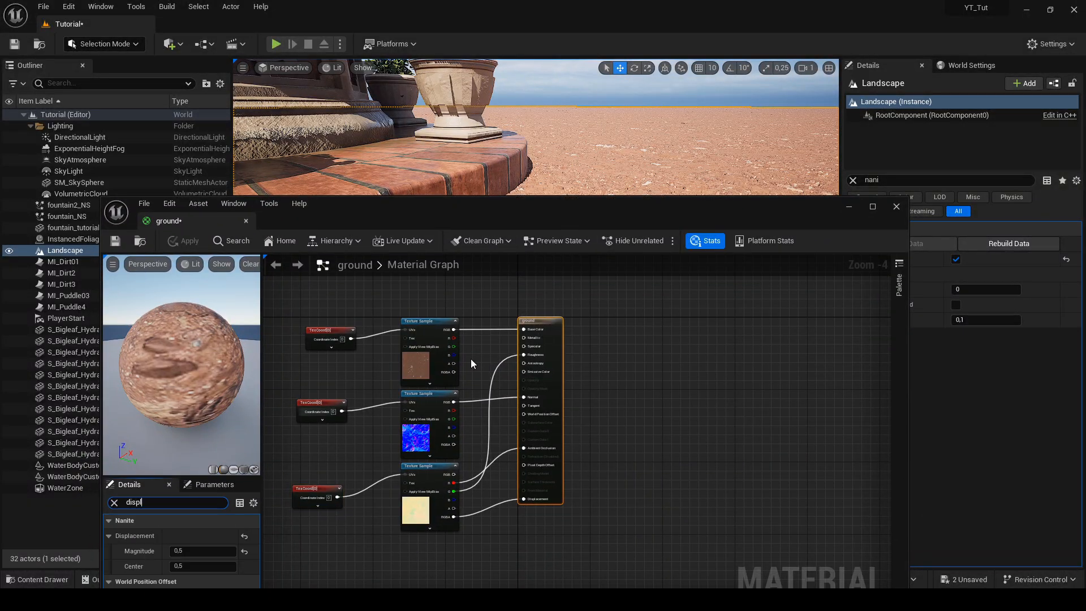
{"action": "left_click_drag", "start_coordinate": [639, 204], "coordinate": [602, 394]}
{"action": "left_click", "coordinate": [220, 528]}
{"action": "type", "text": "0,1"}
{"action": "key", "text": "Tab"}
{"action": "type", "text": ",1,5"}
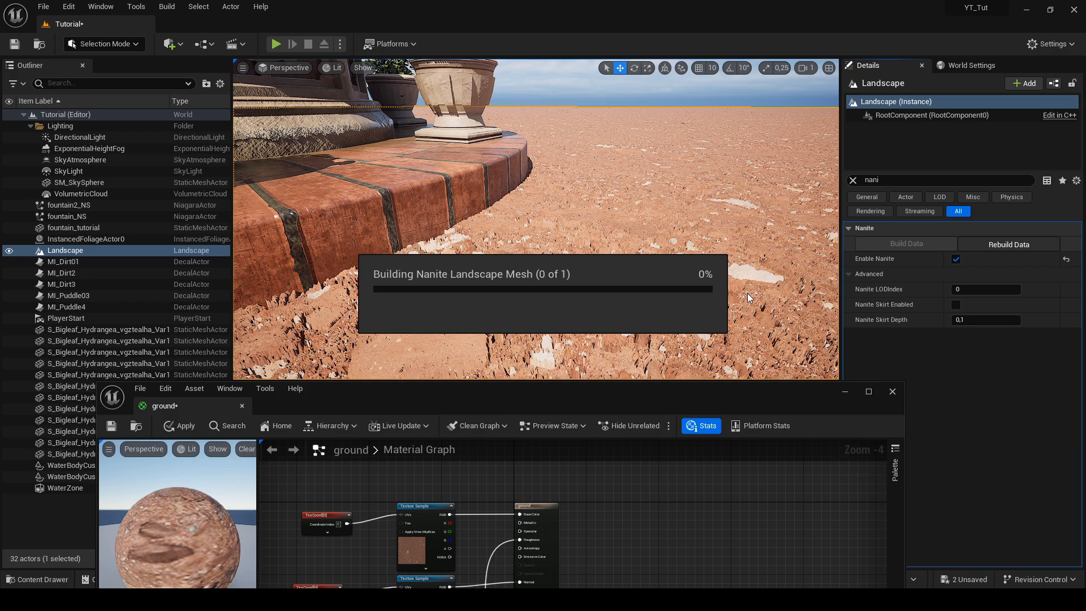
Rebuild the landscape's Nanite data and inspect the displaced ground beside the fountain's brick rim
{"action": "left_click", "coordinate": [1004, 244]}
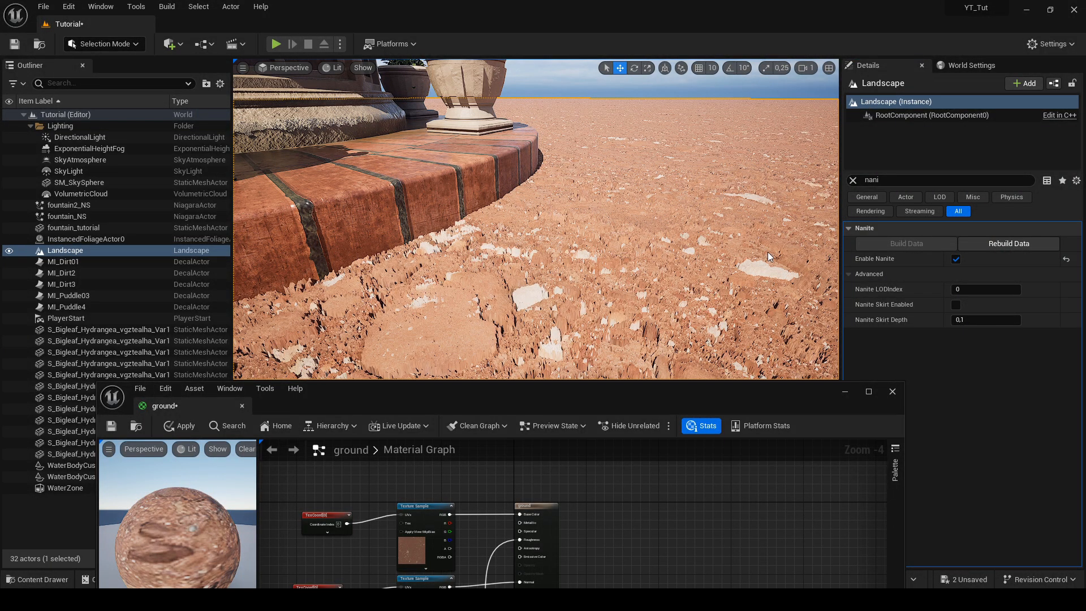
{"action": "key", "text": "w"}
{"action": "right_click_drag", "start_coordinate": [768, 253], "coordinate": [746, 302]}
{"action": "key", "text": "w"}
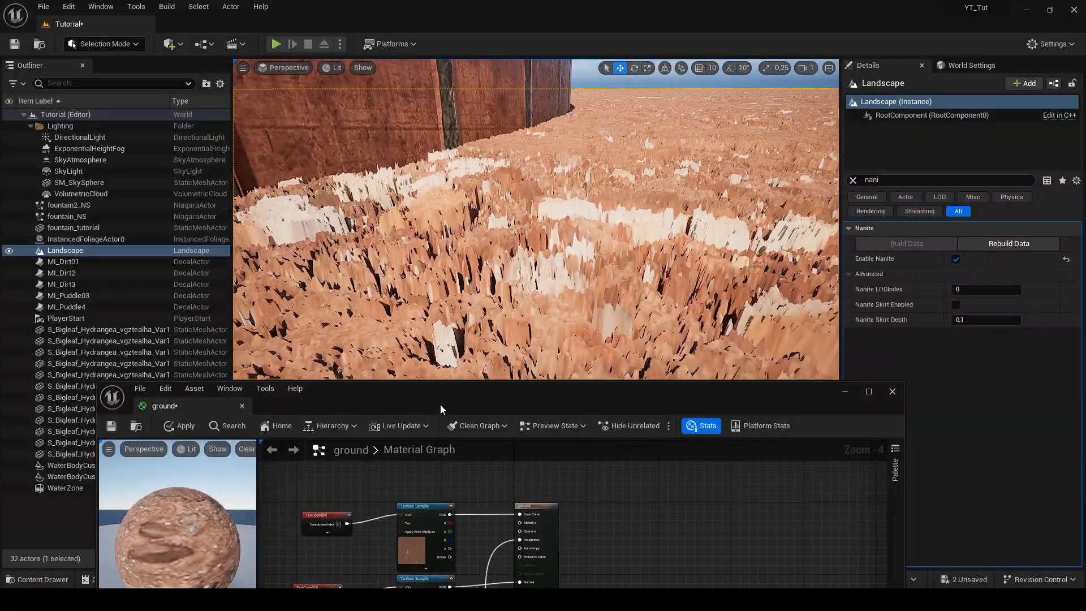
Try a displacement magnitude of 0.05 in the ground material, apply it, and inspect the ground near the brick rim
{"action": "left_click_drag", "start_coordinate": [432, 401], "coordinate": [358, 169]}
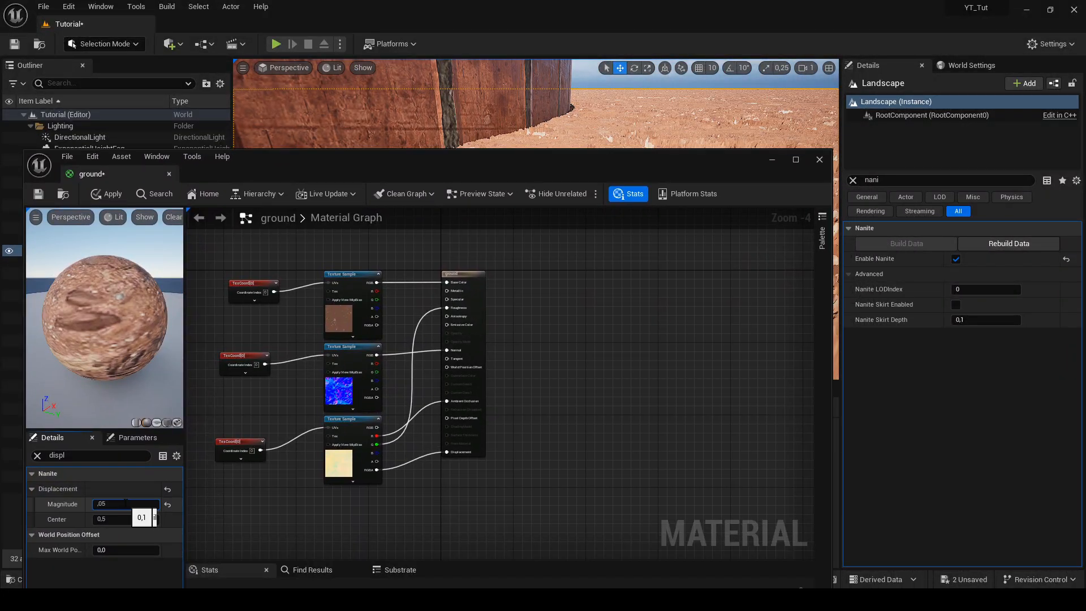
{"action": "key", "text": "Return"}
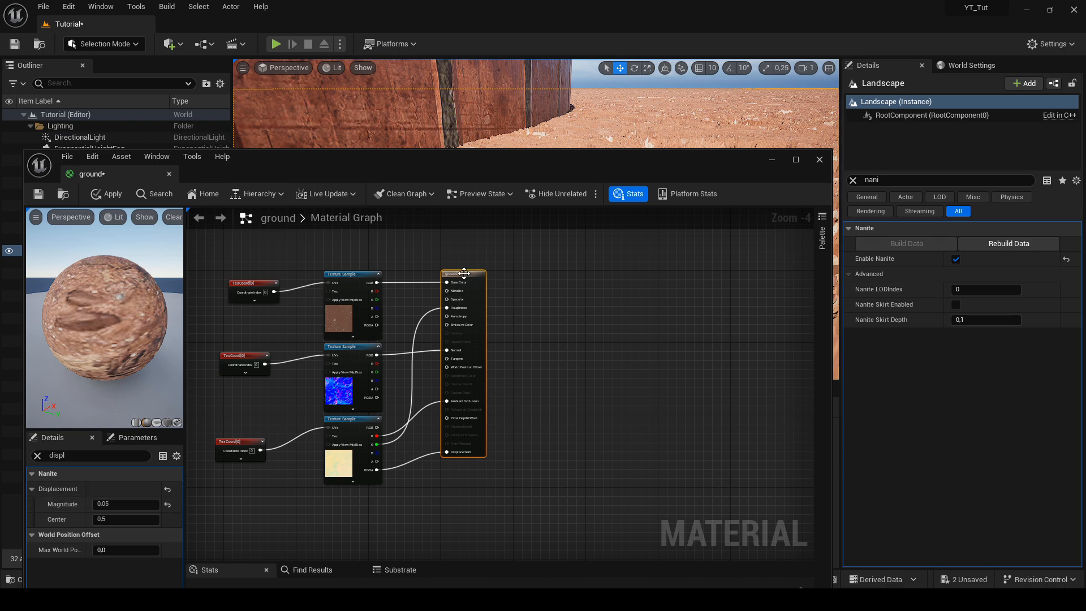
{"action": "left_click_drag", "start_coordinate": [728, 161], "coordinate": [800, 333]}
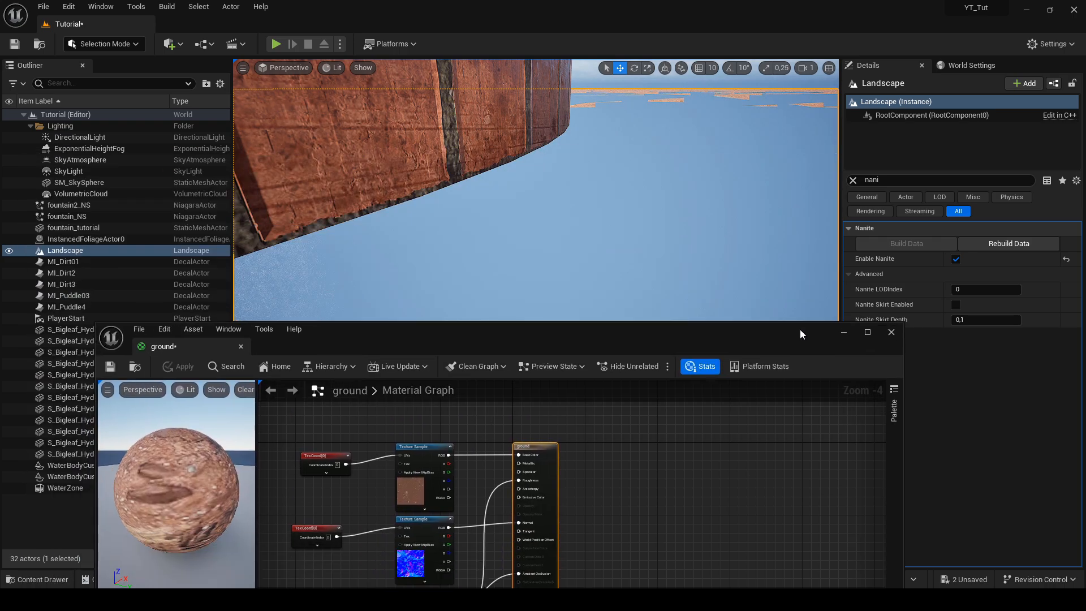
{"action": "right_click_drag", "start_coordinate": [729, 254], "coordinate": [650, 257]}
{"action": "key", "text": "s"}
{"action": "key", "text": "w"}
{"action": "key", "text": "s"}
{"action": "key", "text": "w"}
{"action": "key", "text": "w"}
Try a displacement magnitude of 0.08 in the ground material, apply it, and inspect the ground around the fountain
{"action": "left_click_drag", "start_coordinate": [544, 335], "coordinate": [547, 204]}
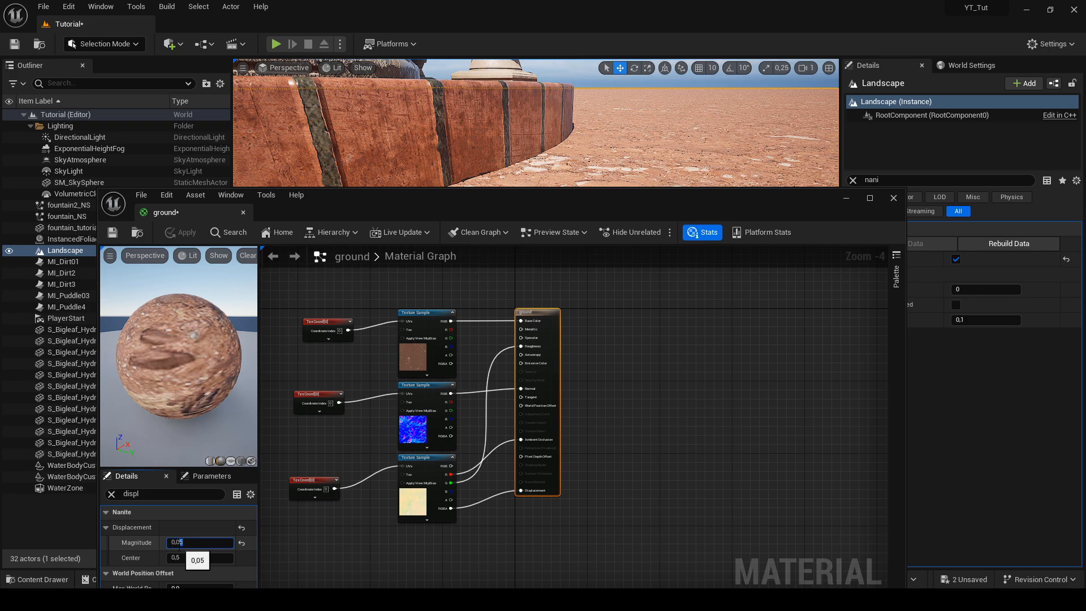
{"action": "type", "text": "8"}
{"action": "key", "text": "Return"}
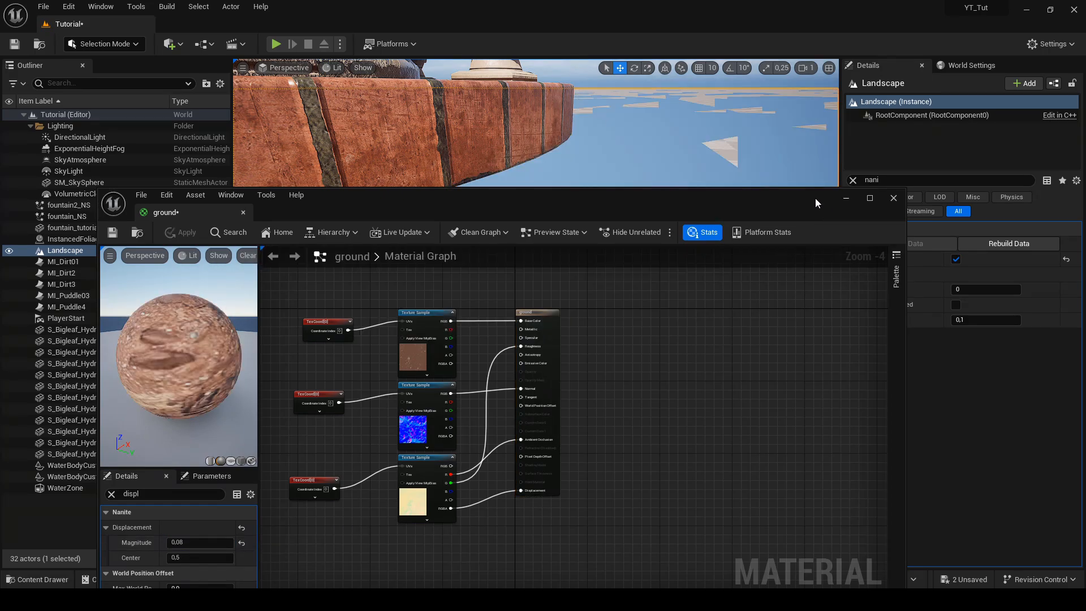
{"action": "left_click_drag", "start_coordinate": [717, 208], "coordinate": [729, 468]}
{"action": "right_click_drag", "start_coordinate": [633, 283], "coordinate": [498, 311]}
{"action": "key", "text": "s"}
{"action": "key", "text": "w"}
{"action": "key", "text": "s"}
{"action": "key", "text": "w"}
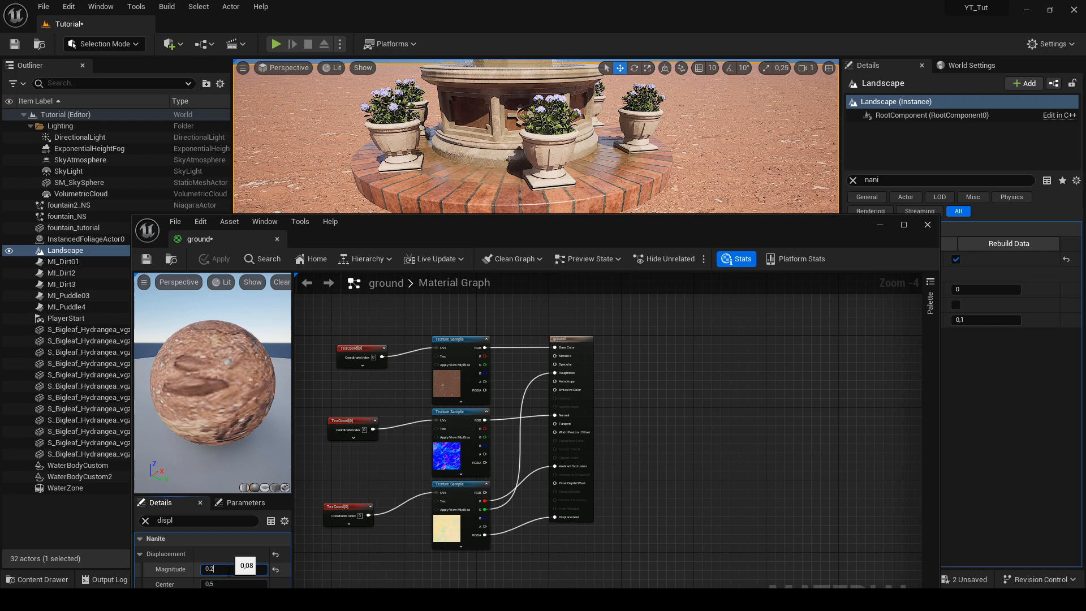
Try a displacement magnitude of 0.2 in the ground material, apply it, and inspect the ground beside the brick rim
{"action": "key", "text": "Return"}
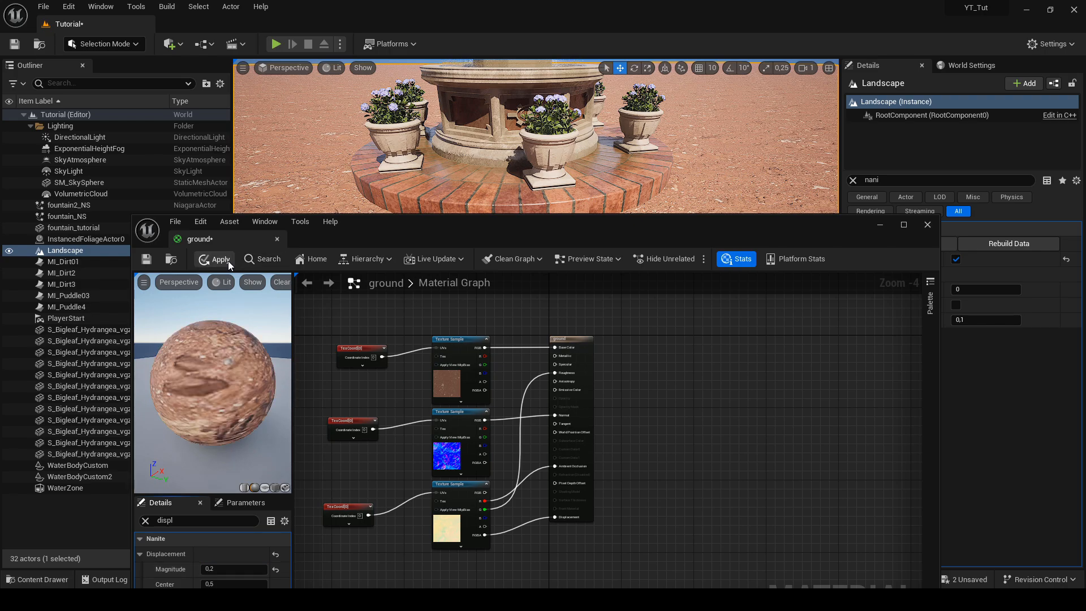
{"action": "left_click", "coordinate": [213, 259]}
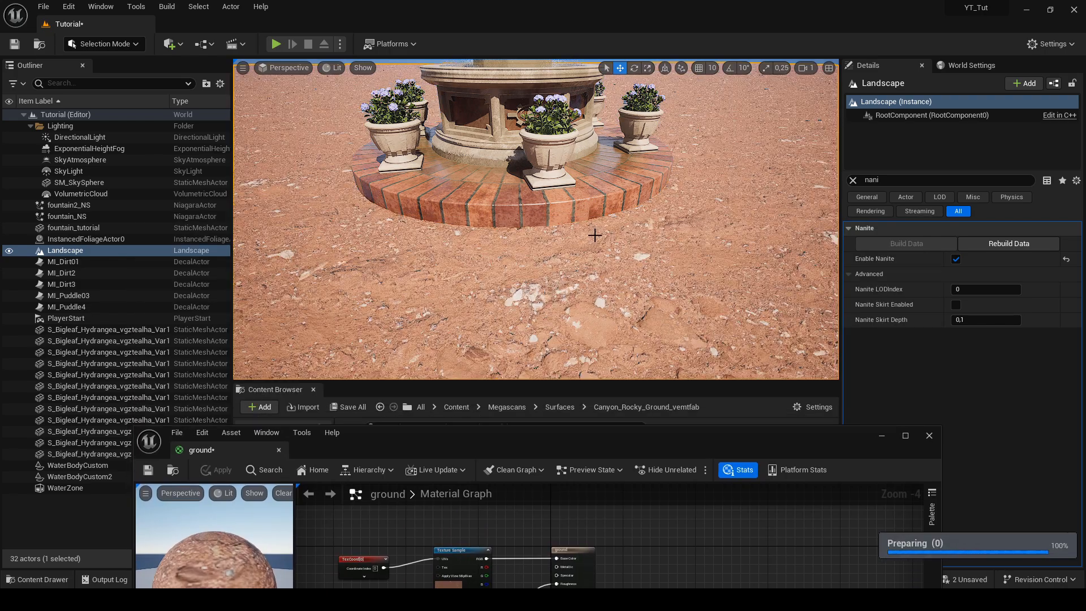
{"action": "key", "text": "w"}
{"action": "right_click_drag", "start_coordinate": [595, 235], "coordinate": [537, 209]}
{"action": "key", "text": "s"}
{"action": "key", "text": "w"}
{"action": "key", "text": "s"}
{"action": "key", "text": "w"}
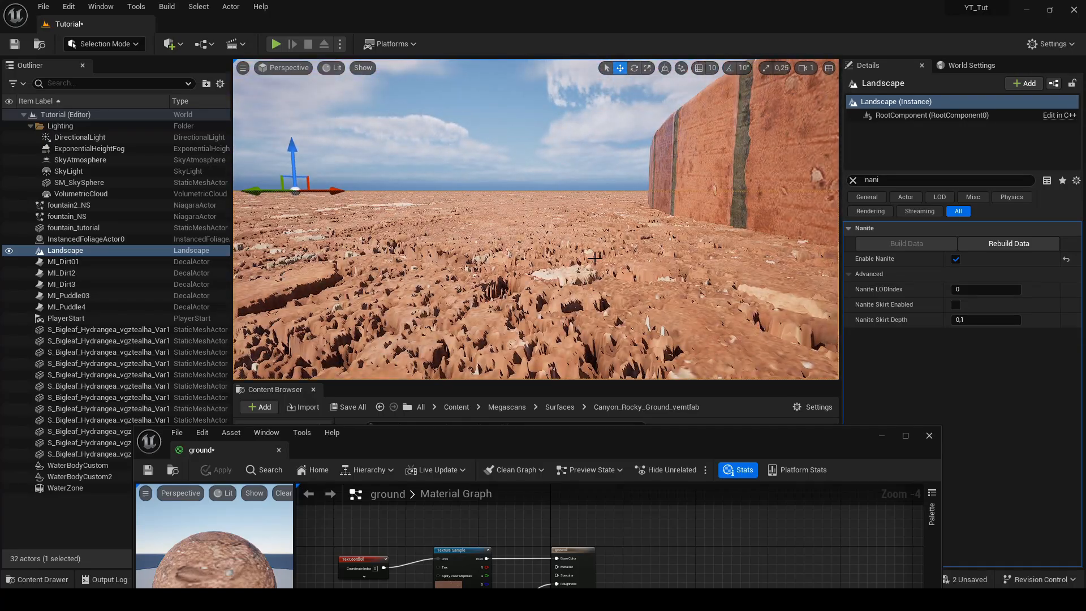
Revise the ground material's displacement magnitude, apply it, and save the level after inspecting the ground around the fountain
{"action": "left_click_drag", "start_coordinate": [583, 437], "coordinate": [595, 203]}
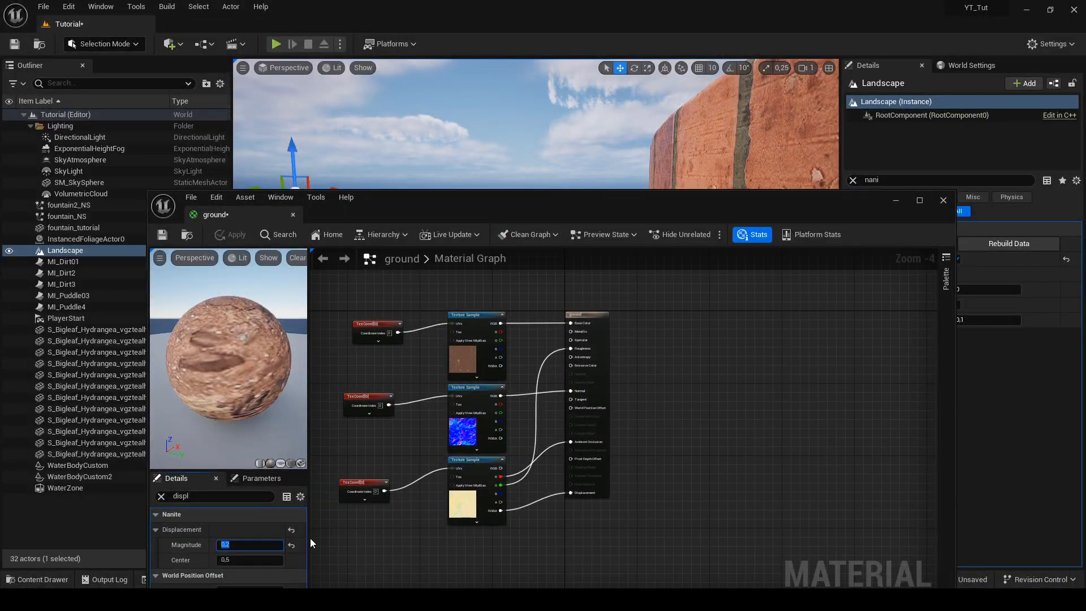
{"action": "left_click", "coordinate": [226, 234]}
{"action": "left_click", "coordinate": [896, 201]}
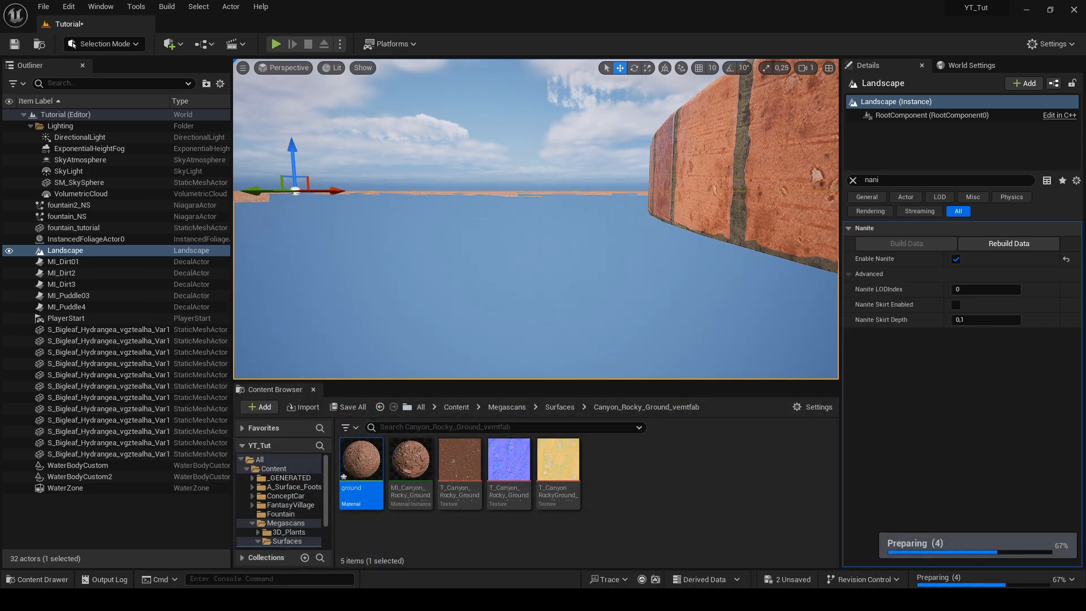
{"action": "right_click_drag", "start_coordinate": [565, 221], "coordinate": [548, 246]}
{"action": "key", "text": "s"}
{"action": "key", "text": "w"}
{"action": "key", "text": "w"}
{"action": "key", "text": "s"}
{"action": "key", "text": "w"}
{"action": "key", "text": "s"}
{"action": "key", "text": "s"}
{"action": "key", "text": "d"}
{"action": "key", "text": "e"}
{"action": "key", "text": "ctrl+s"}
Open Quixel Bridge, search for canyon assets, and select the Massive Canyon Sandstone Cliff
{"action": "left_click", "coordinate": [171, 44]}
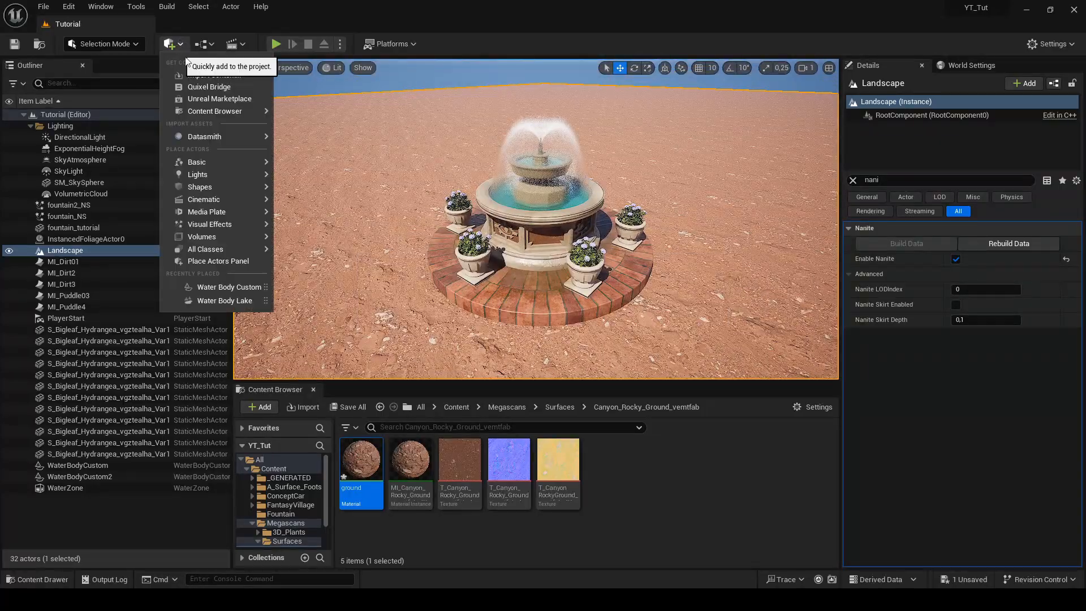
{"action": "left_click", "coordinate": [208, 87]}
{"action": "left_click", "coordinate": [334, 86]}
{"action": "type", "text": "canyon"}
{"action": "key", "text": "Return"}
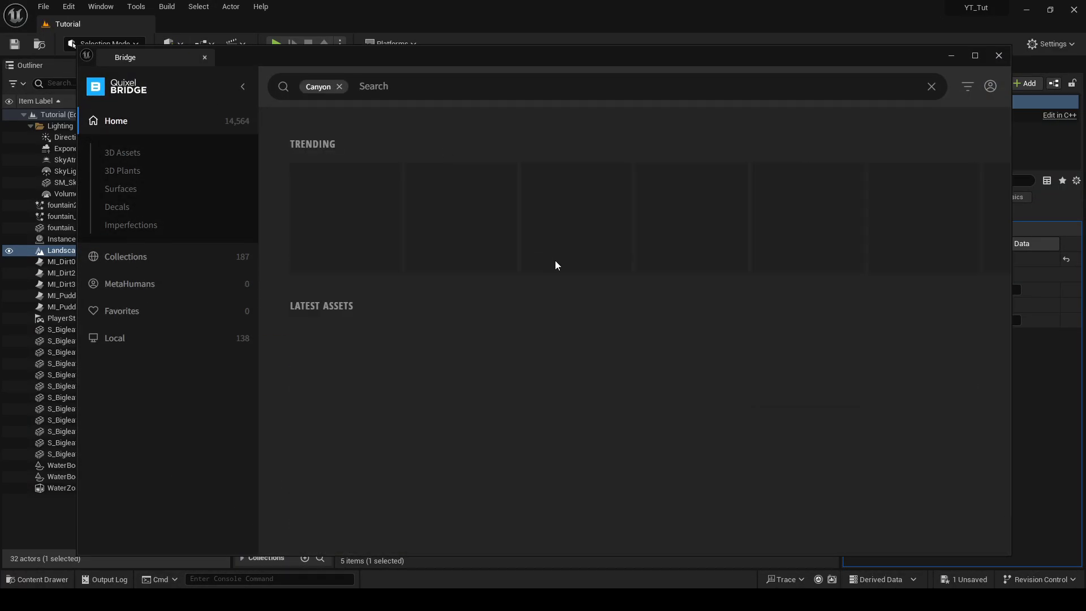
{"action": "scroll", "coordinate": [560, 300], "scroll_direction": "down", "scroll_amount": 3}
{"action": "left_click", "coordinate": [559, 307]}
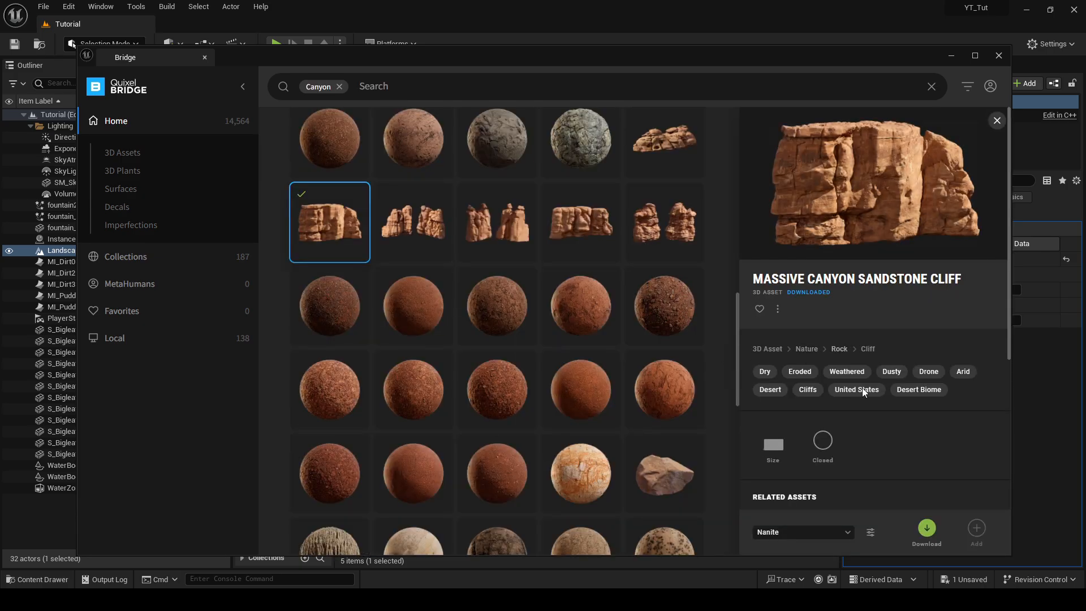
Open the related Canyons of Utah collection and look through its rocks, surfaces and plants
{"action": "scroll", "coordinate": [862, 388], "scroll_direction": "down", "scroll_amount": 4}
{"action": "left_click", "coordinate": [812, 462]}
{"action": "scroll", "coordinate": [595, 408], "scroll_direction": "down", "scroll_amount": 5}
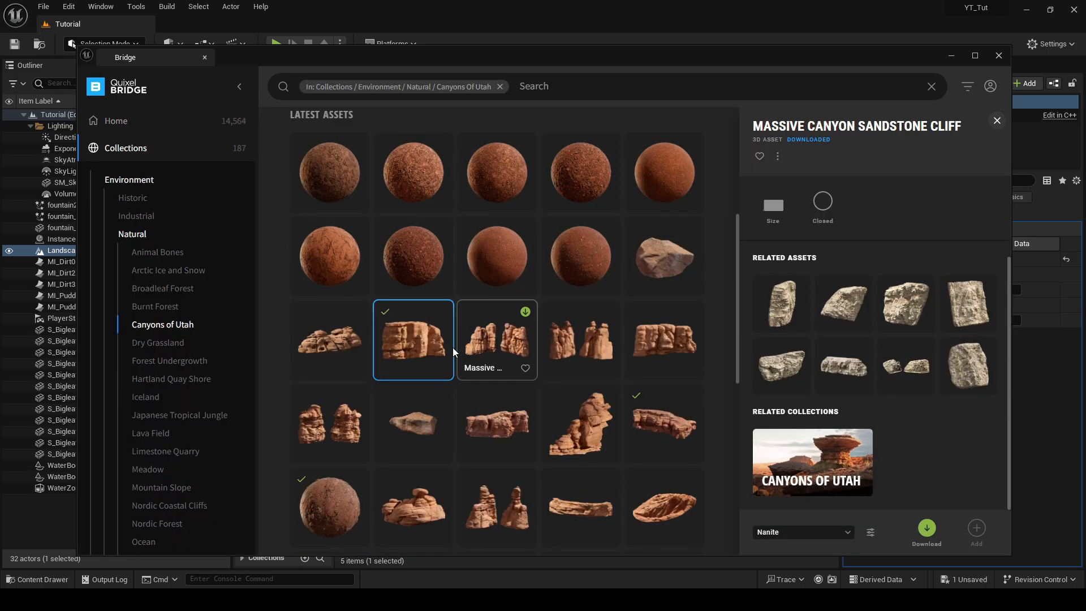
{"action": "scroll", "coordinate": [443, 376], "scroll_direction": "down", "scroll_amount": 5}
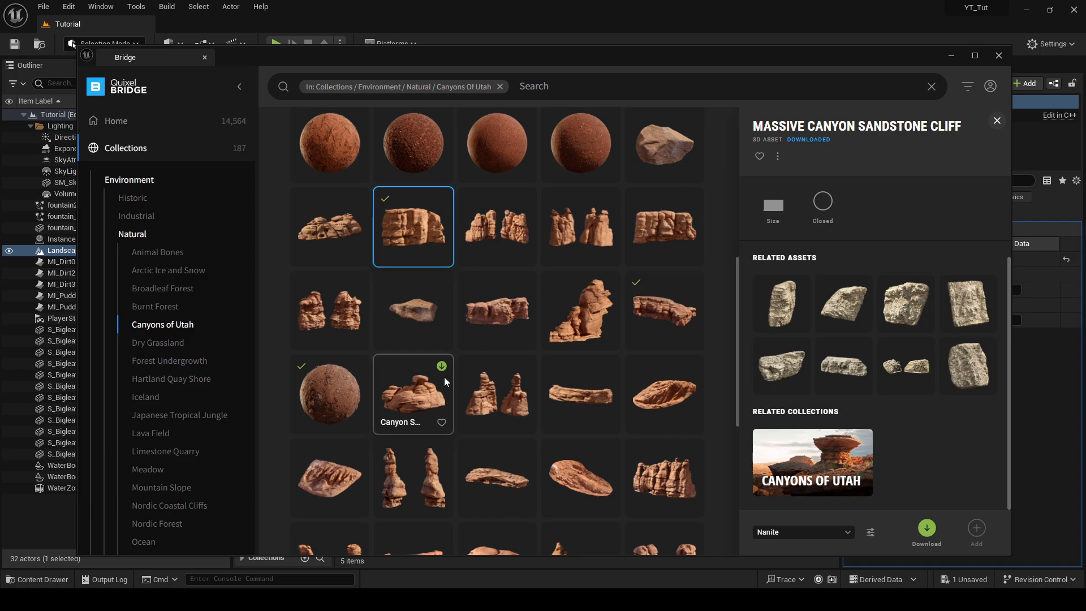
{"action": "scroll", "coordinate": [459, 302], "scroll_direction": "down", "scroll_amount": 1}
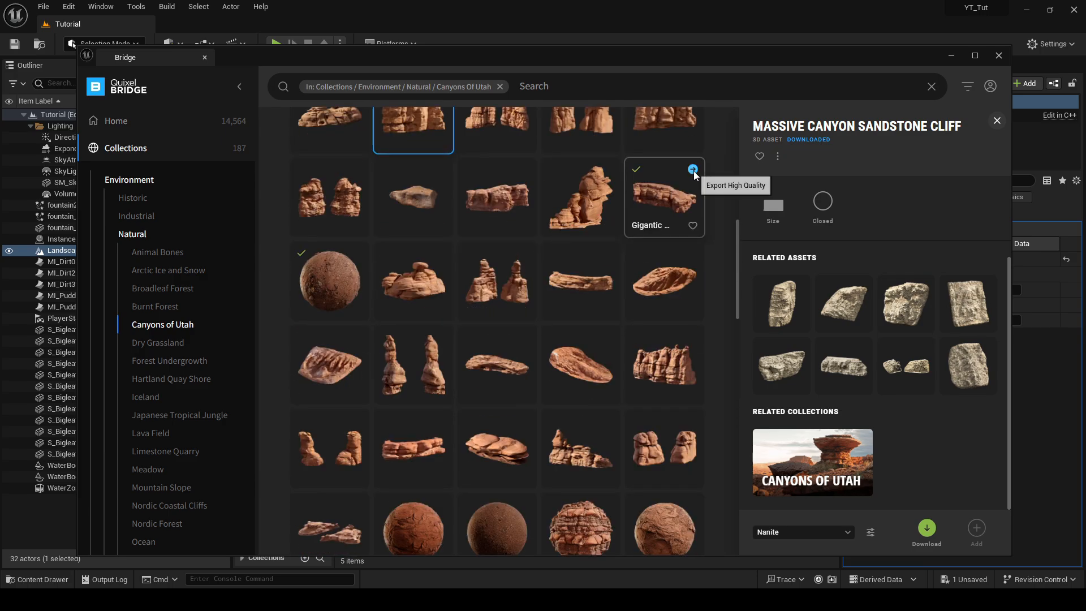
{"action": "scroll", "coordinate": [660, 271], "scroll_direction": "up", "scroll_amount": 4}
{"action": "scroll", "coordinate": [657, 274], "scroll_direction": "down", "scroll_amount": 16}
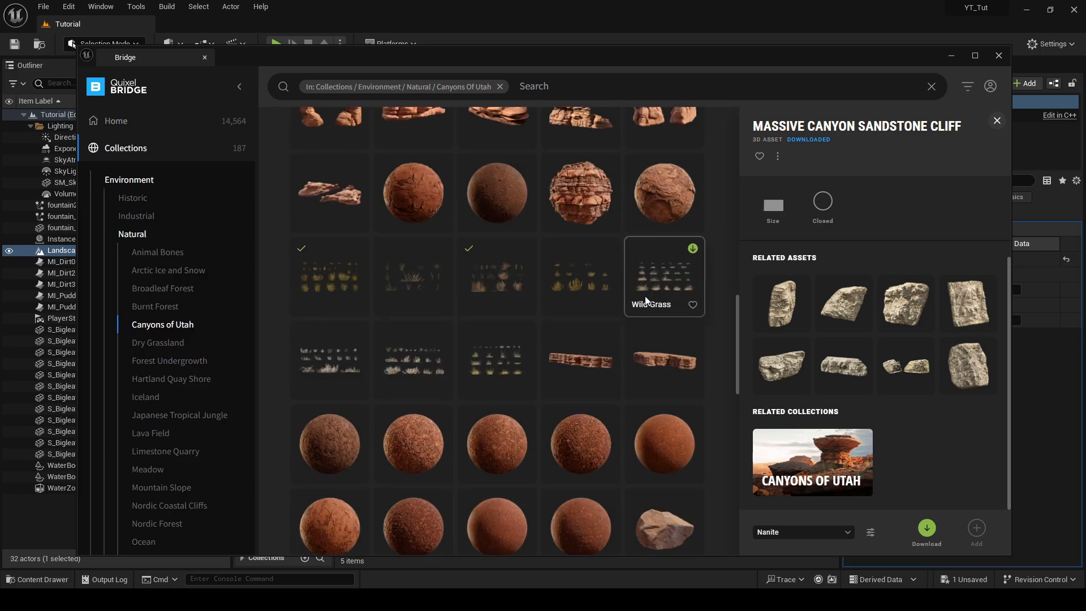
{"action": "scroll", "coordinate": [634, 272], "scroll_direction": "down", "scroll_amount": 4}
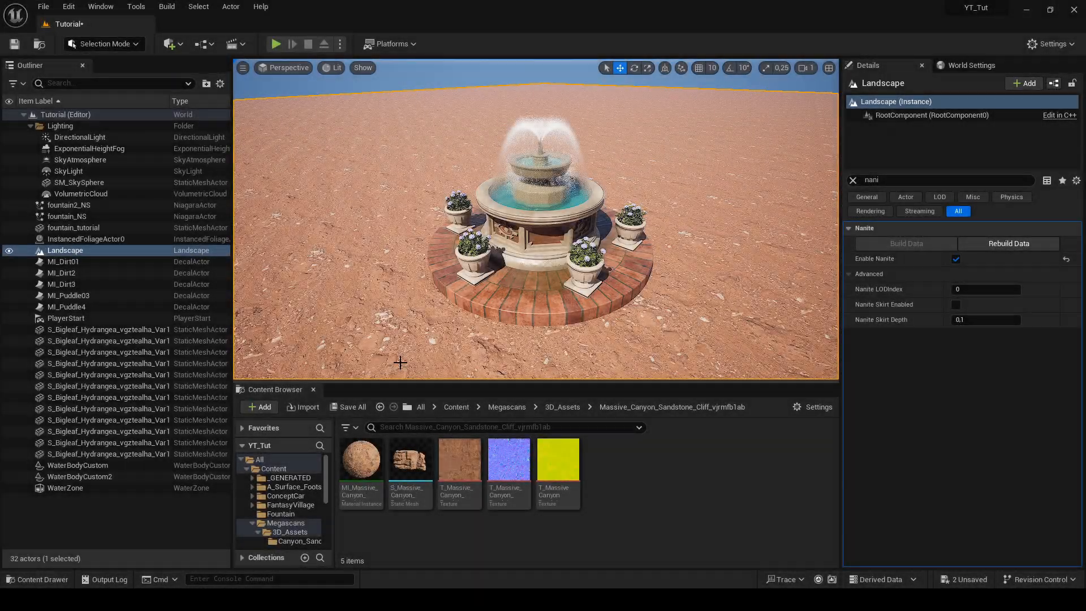
Look through the canyon folders in Megascans 3D_Assets and place the Massive Canyon Sandstone Cliff mesh in the level behind the fountain
{"action": "left_click", "coordinate": [295, 470]}
{"action": "left_click", "coordinate": [291, 478]}
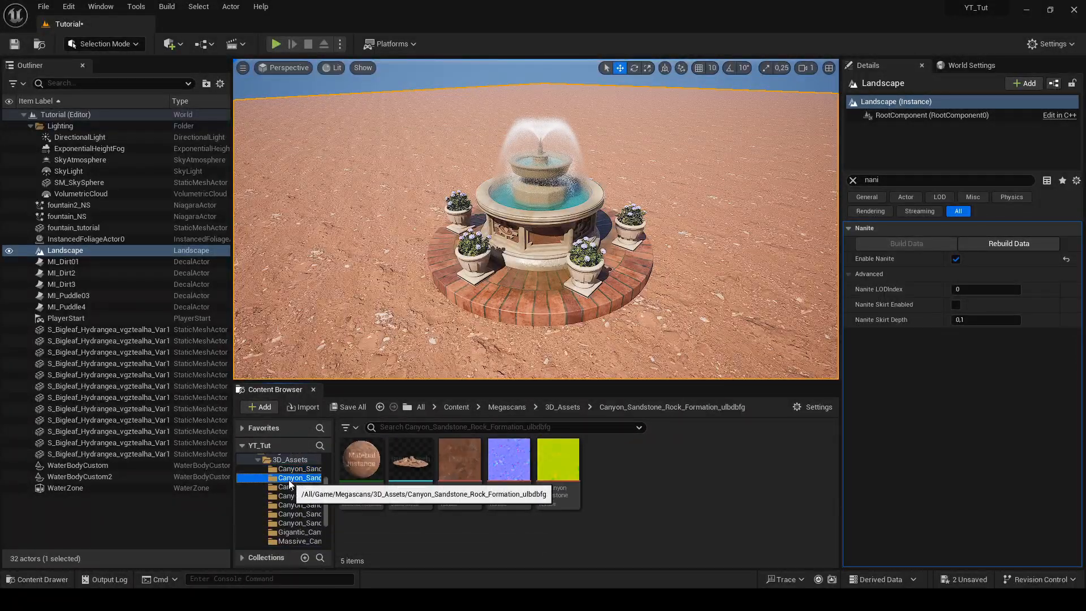
{"action": "left_click", "coordinate": [291, 488]}
{"action": "left_click", "coordinate": [292, 496]}
{"action": "left_click", "coordinate": [292, 506]}
{"action": "left_click", "coordinate": [294, 541]}
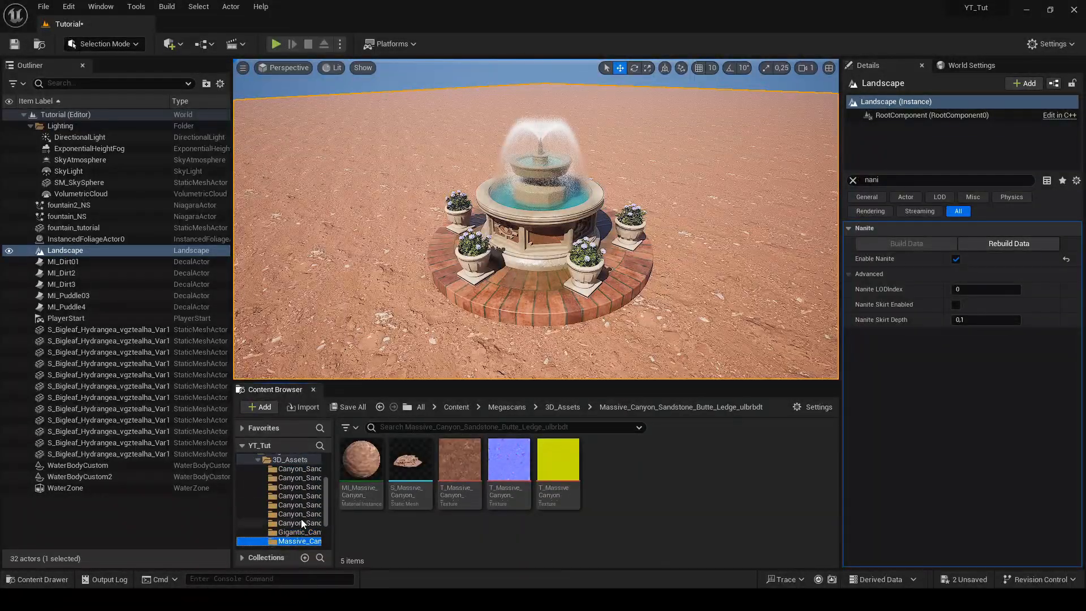
{"action": "scroll", "coordinate": [302, 522], "scroll_direction": "down", "scroll_amount": 1}
{"action": "left_click", "coordinate": [303, 530]}
{"action": "left_click_drag", "start_coordinate": [410, 465], "coordinate": [362, 143]}
{"action": "right_click_drag", "start_coordinate": [362, 144], "coordinate": [334, 107]}
Scale the sandstone cliff to 5 on all axes and move it farther back behind the fountain, to Y about -10439
{"action": "left_click", "coordinate": [853, 180]}
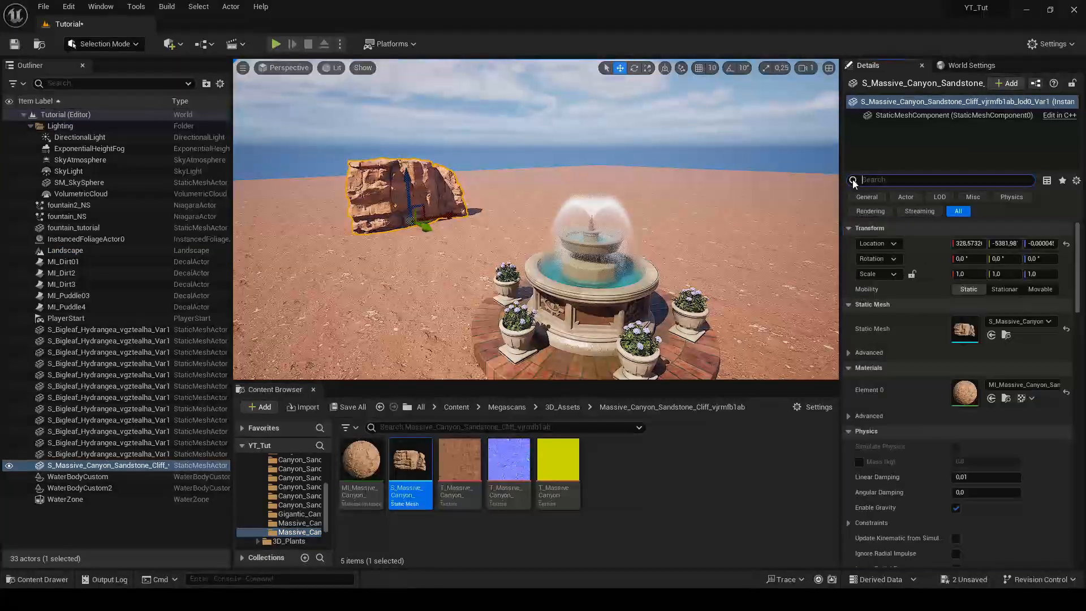
{"action": "key", "text": "Return"}
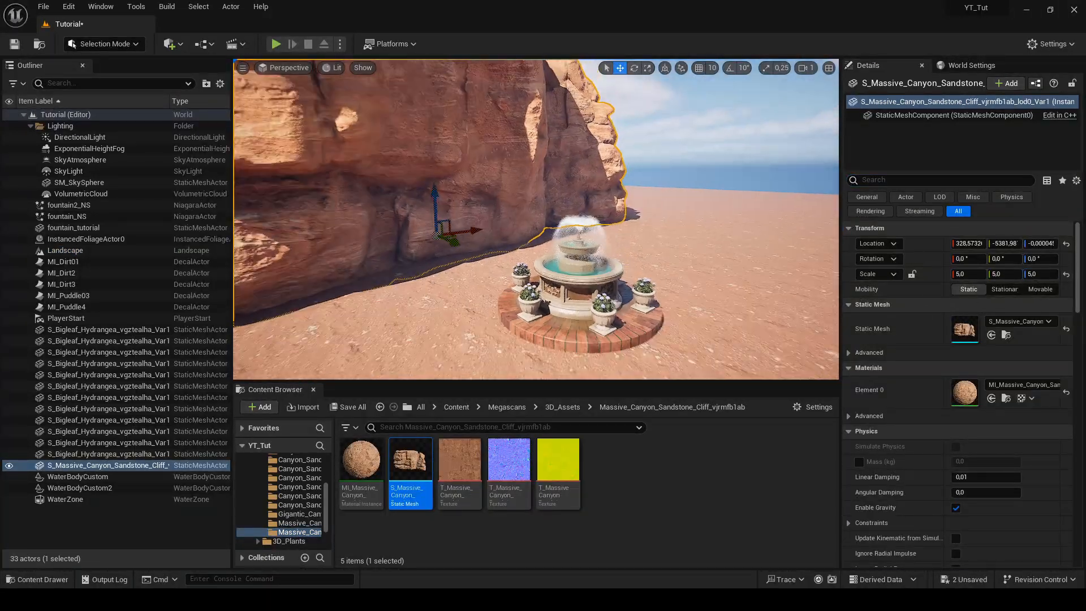
{"action": "left_click_drag", "start_coordinate": [481, 219], "coordinate": [446, 204]}
{"action": "right_click_drag", "start_coordinate": [447, 204], "coordinate": [424, 195]}
{"action": "left_click_drag", "start_coordinate": [443, 200], "coordinate": [410, 209]}
{"action": "right_click_drag", "start_coordinate": [410, 209], "coordinate": [393, 200]}
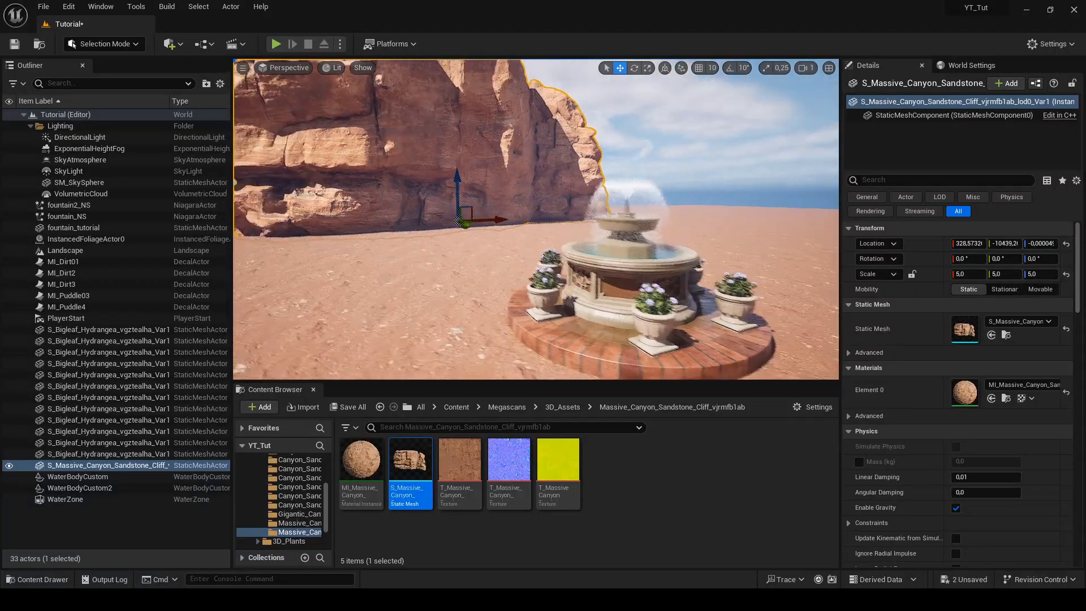
Place a second copy of the cliff beside the first, rotated about 42° around Z, scaled to about 4.23 and lowered to Z about -375
{"action": "left_click_drag", "start_coordinate": [438, 221], "coordinate": [591, 246]}
{"action": "key", "text": "e"}
{"action": "key", "text": "w"}
{"action": "key", "text": "r"}
{"action": "key", "text": "w"}
{"action": "mouse_move", "coordinate": [611, 204]}
{"action": "left_mouse_down"}
{"action": "mouse_move", "coordinate": [611, 184]}
{"action": "mouse_move", "coordinate": [611, 198]}
{"action": "left_mouse_up"}
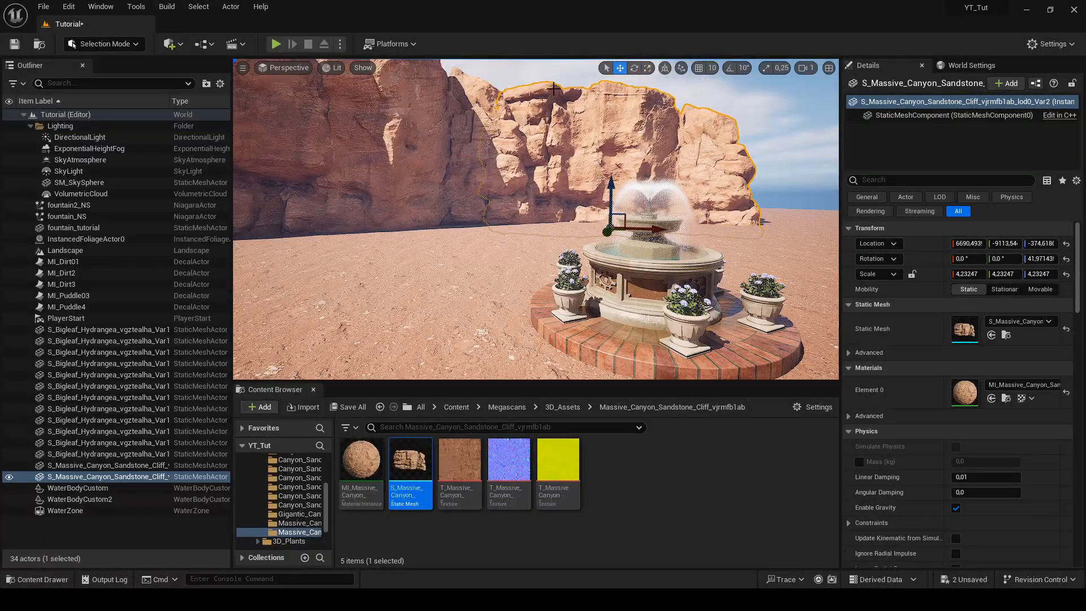
{"action": "left_click", "coordinate": [552, 78]}
{"action": "mouse_move", "coordinate": [549, 163]}
{"action": "right_mouse_down"}
{"action": "mouse_move", "coordinate": [549, 184]}
{"action": "mouse_move", "coordinate": [549, 163]}
{"action": "right_mouse_up"}
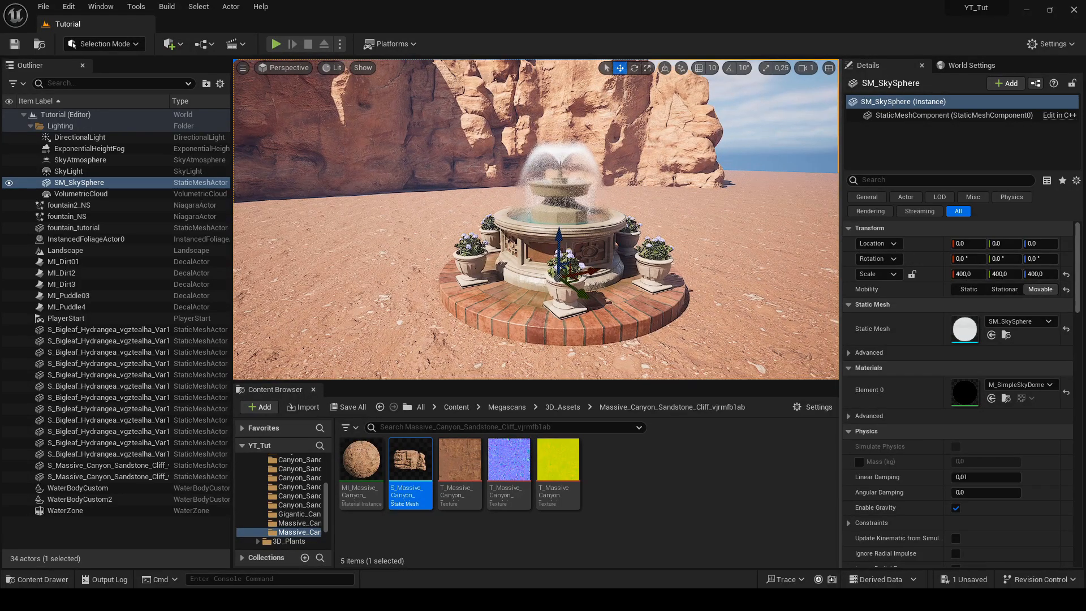
Delete the SkyLight, VolumetricCloud, SM_SkySphere and SkyAtmosphere actors from the Lighting folder
{"action": "left_click", "coordinate": [127, 167]}
{"action": "key", "text": "Delete"}
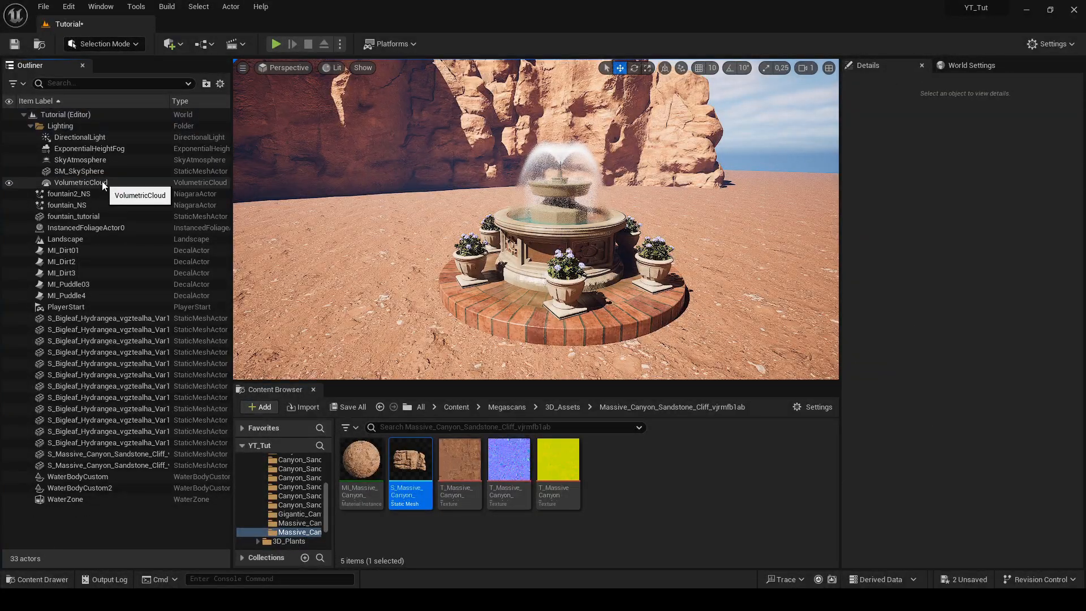
{"action": "left_click", "coordinate": [102, 183]}
{"action": "key", "text": "Delete"}
{"action": "left_click", "coordinate": [102, 171]}
{"action": "key", "text": "Delete"}
{"action": "left_click", "coordinate": [101, 161]}
{"action": "key", "text": "Delete"}
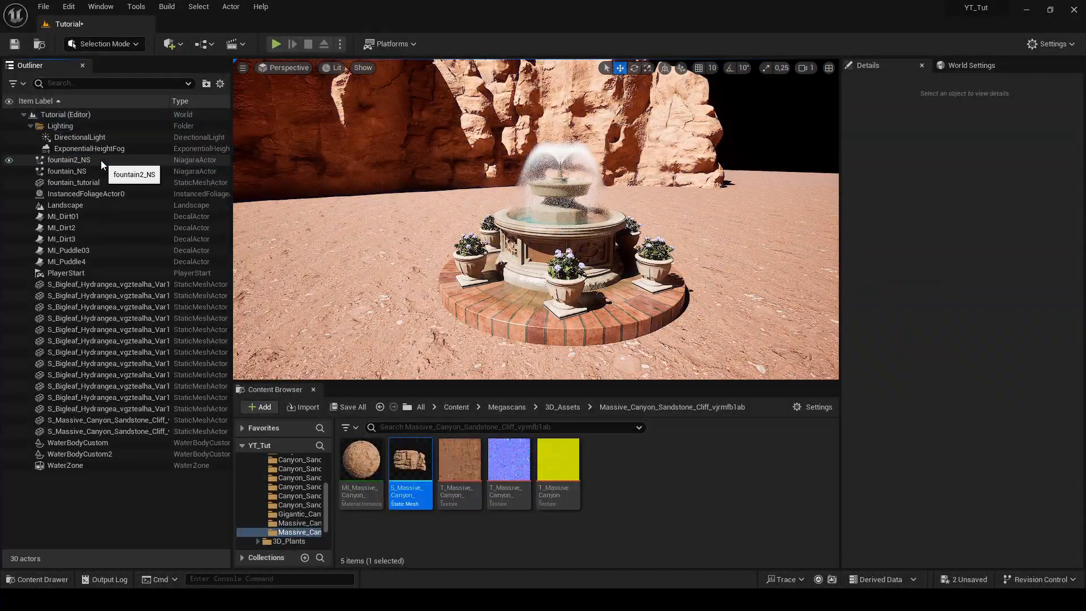
Hide the directional light and add an HDRI Backdrop to the level
{"action": "left_click", "coordinate": [9, 137]}
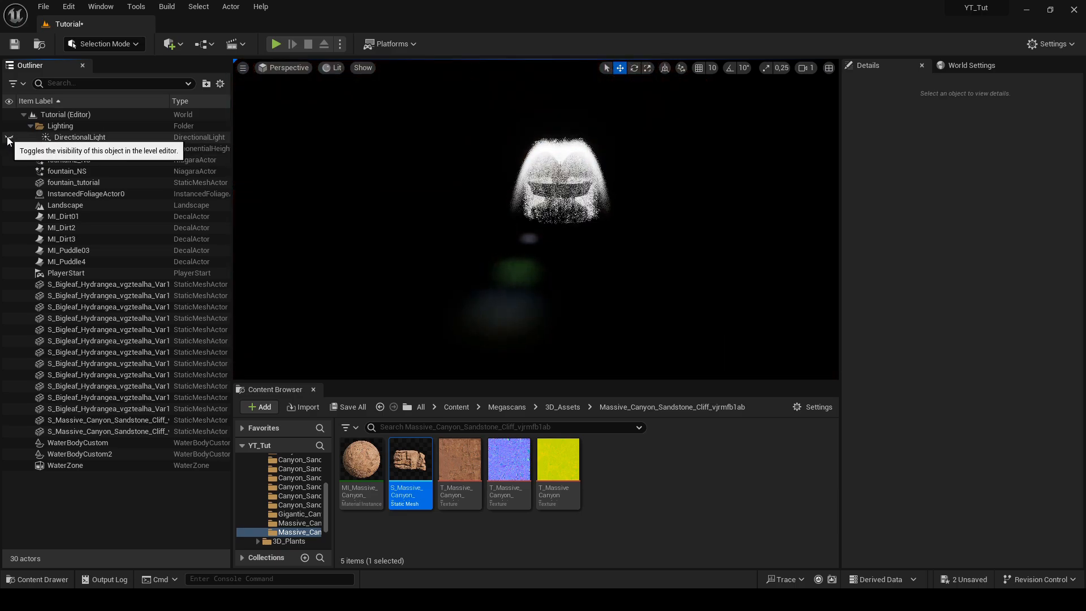
{"action": "left_click", "coordinate": [9, 138]}
{"action": "left_click", "coordinate": [11, 137]}
{"action": "left_click", "coordinate": [171, 43]}
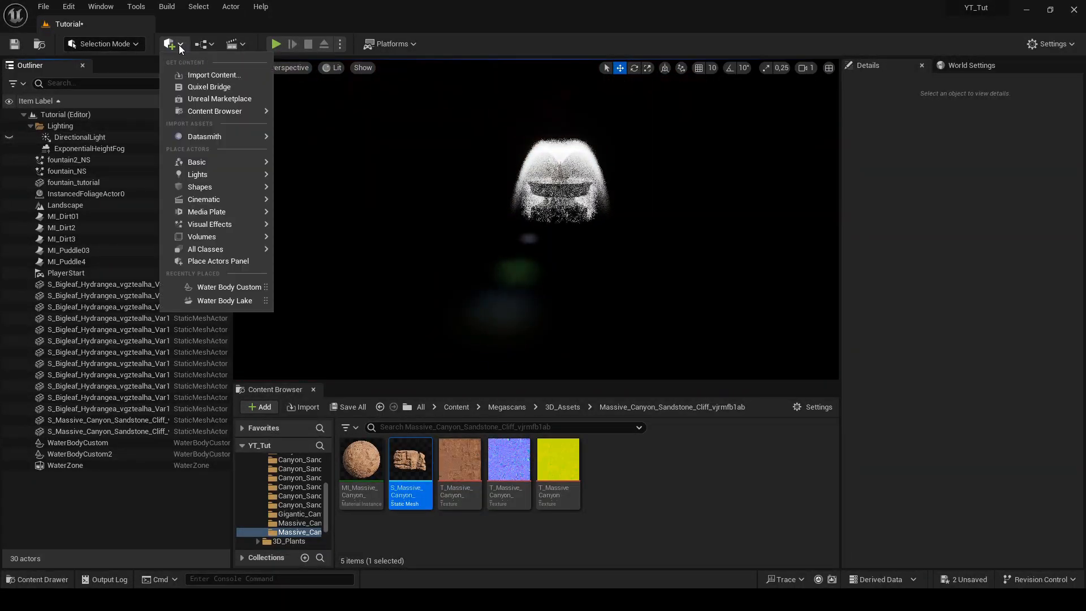
{"action": "mouse_move", "coordinate": [225, 175]}
{"action": "left_click", "coordinate": [333, 247]}
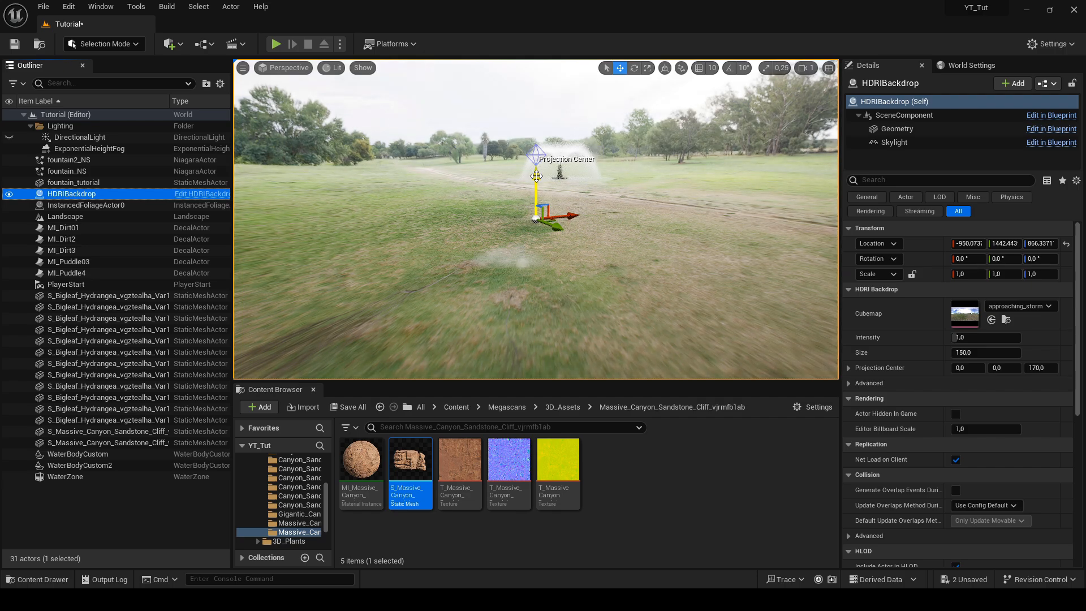
Lower the HDRI backdrop towards the landscape's ground level and set its size to 1500
{"action": "left_click_drag", "start_coordinate": [538, 352], "coordinate": [545, 365]}
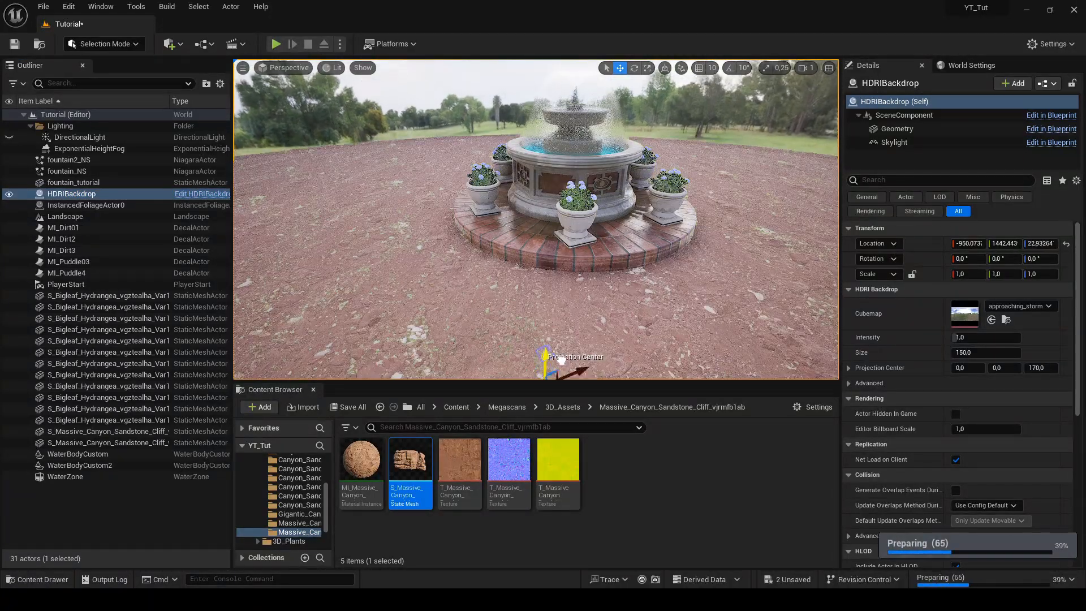
{"action": "right_click_drag", "start_coordinate": [629, 288], "coordinate": [695, 260]}
{"action": "left_click", "coordinate": [966, 353]}
{"action": "type", "text": "1500"}
{"action": "key", "text": "Return"}
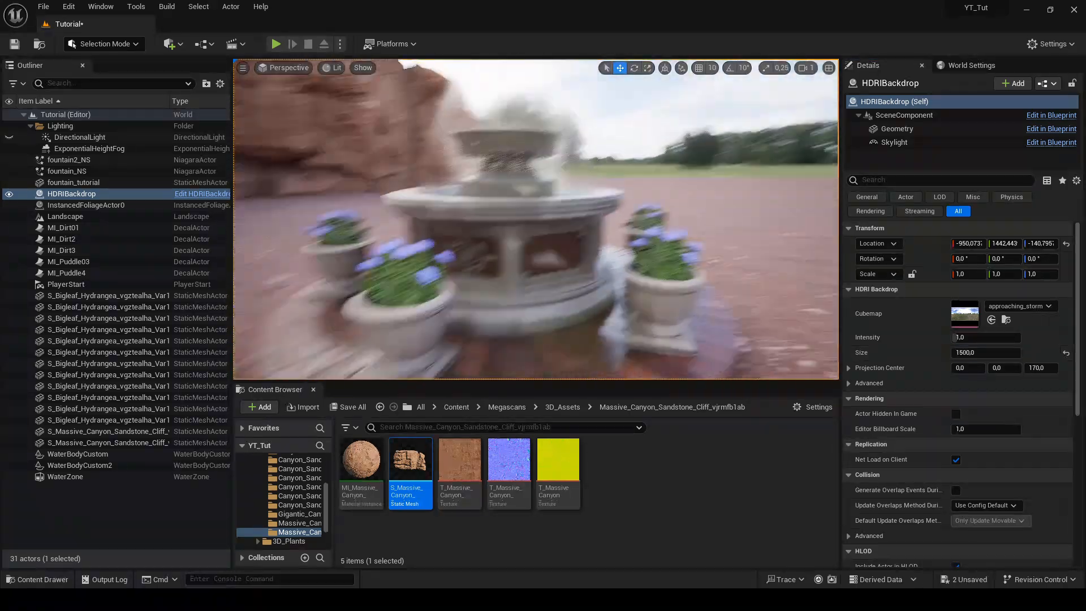
Move the enlarged HDRI backdrop well below the landscape, to Z about -3473
{"action": "right_click_drag", "start_coordinate": [514, 252], "coordinate": [576, 253]}
{"action": "left_click_drag", "start_coordinate": [569, 287], "coordinate": [571, 340]}
{"action": "right_click_drag", "start_coordinate": [572, 340], "coordinate": [577, 365]}
{"action": "left_click_drag", "start_coordinate": [578, 209], "coordinate": [576, 334]}
Try the T_Panorama04_HDR cubemap on the backdrop, and replace it with the goegap_4k texture from the Fountain folder
{"action": "left_click", "coordinate": [1011, 307]}
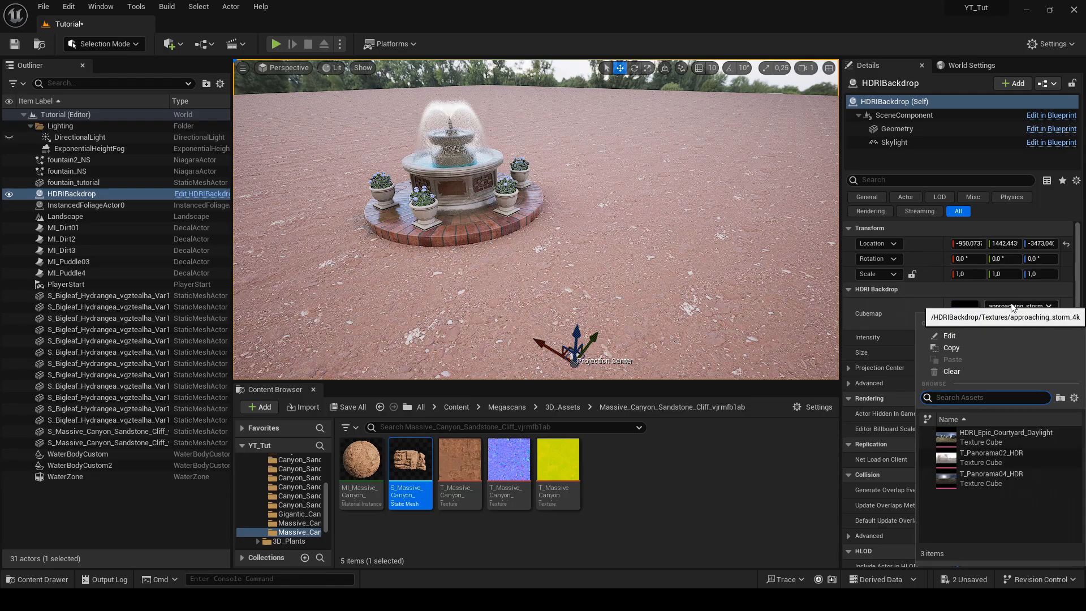
{"action": "left_click", "coordinate": [1000, 480]}
{"action": "right_click_drag", "start_coordinate": [566, 237], "coordinate": [622, 238]}
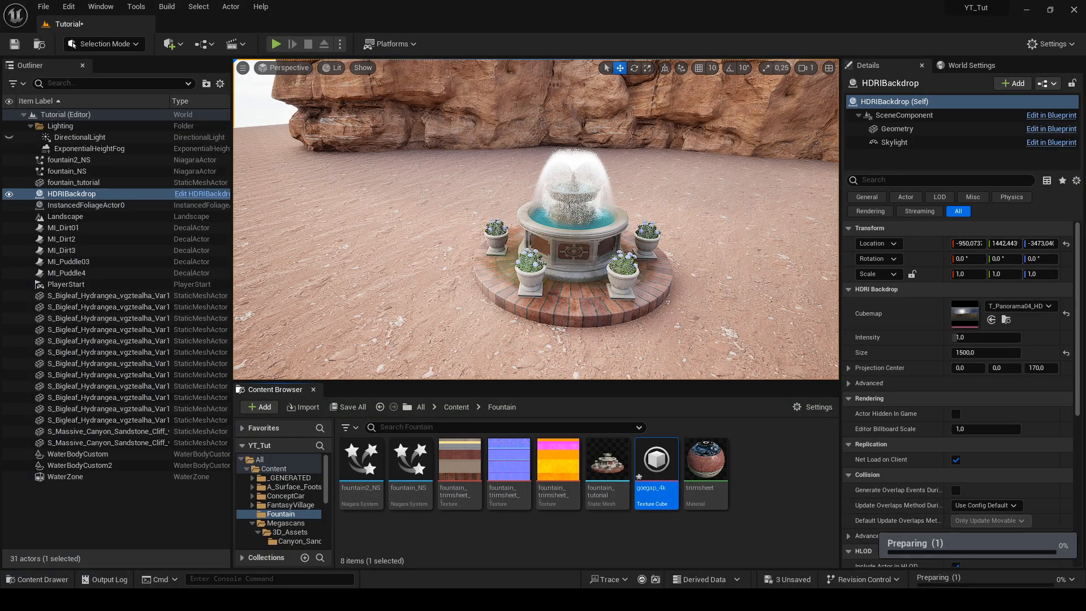
{"action": "left_click_drag", "start_coordinate": [633, 499], "coordinate": [964, 314]}
{"action": "right_click_drag", "start_coordinate": [537, 226], "coordinate": [639, 217]}
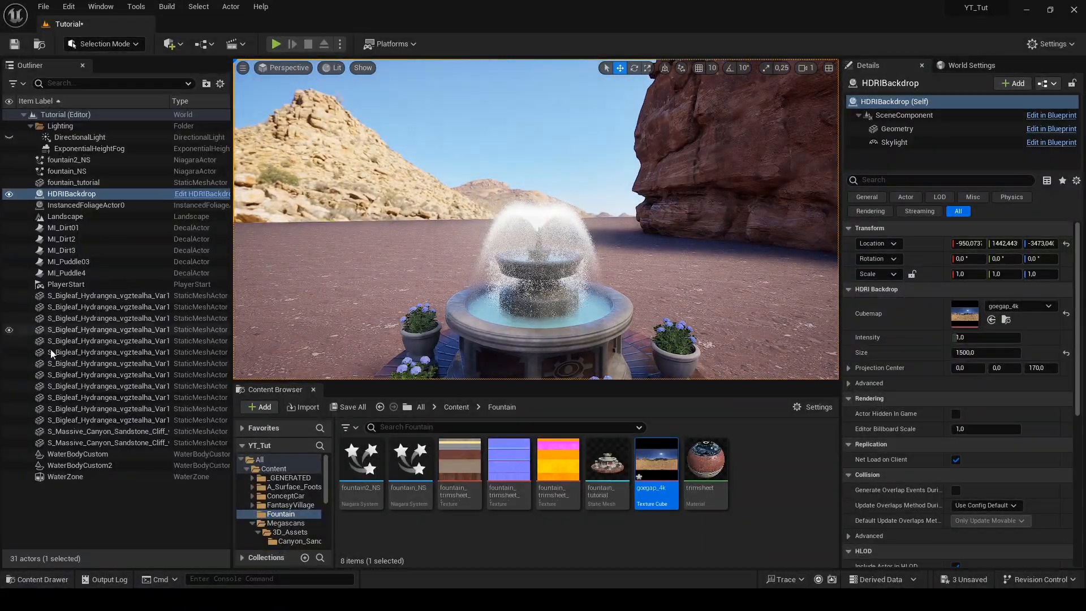
Try different heights for the HDRI backdrop, including Z -2000, and set its Z location to -5000
{"action": "key", "text": "Return"}
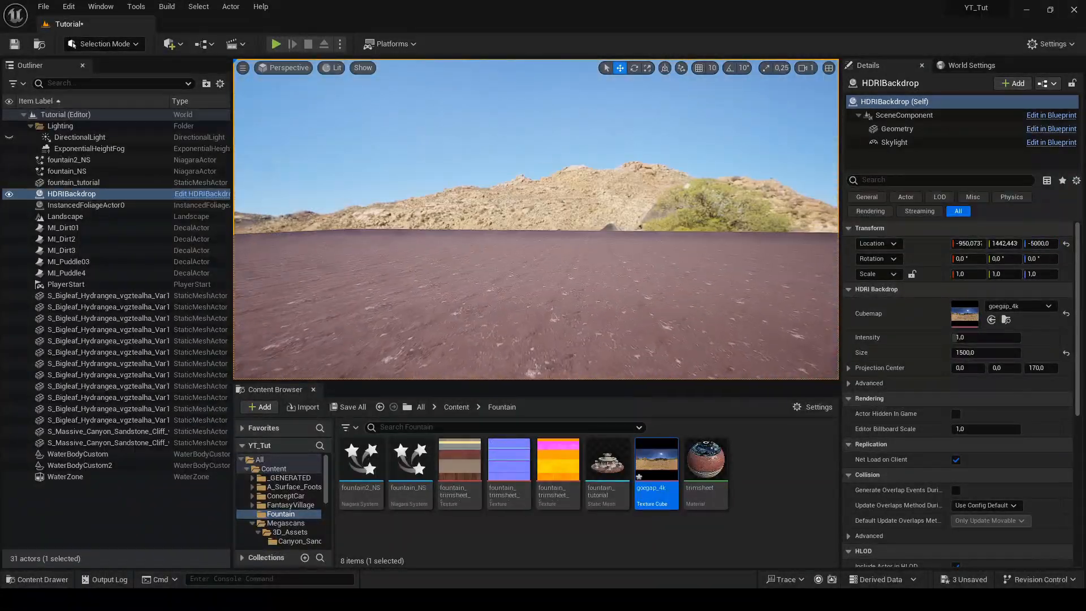
{"action": "type", "text": "0"}
{"action": "key", "text": "Return"}
{"action": "type", "text": "-2"}
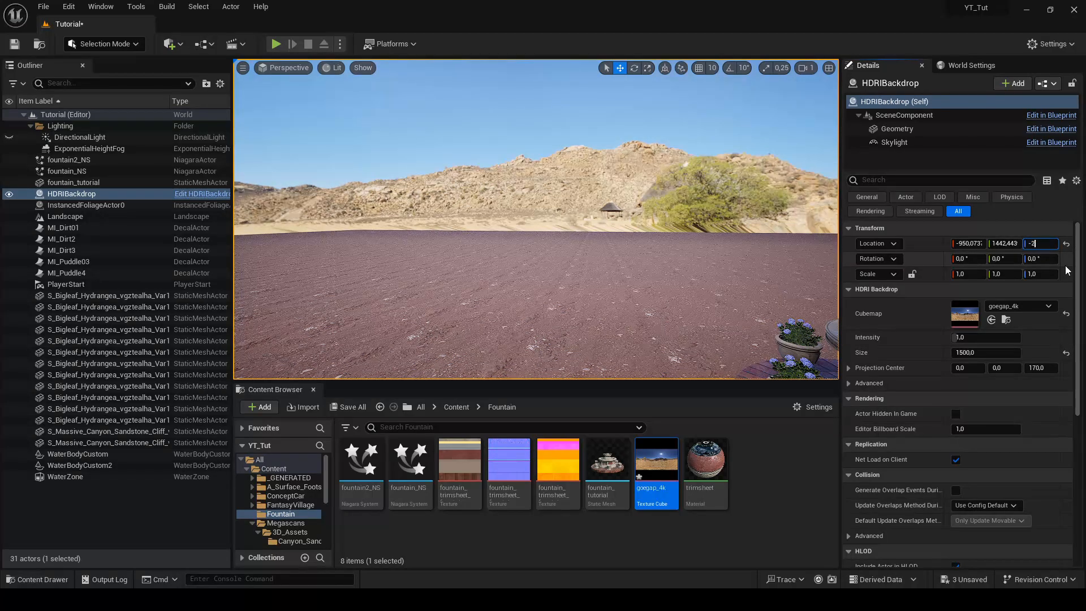
{"action": "type", "text": "000"}
{"action": "key", "text": "Return"}
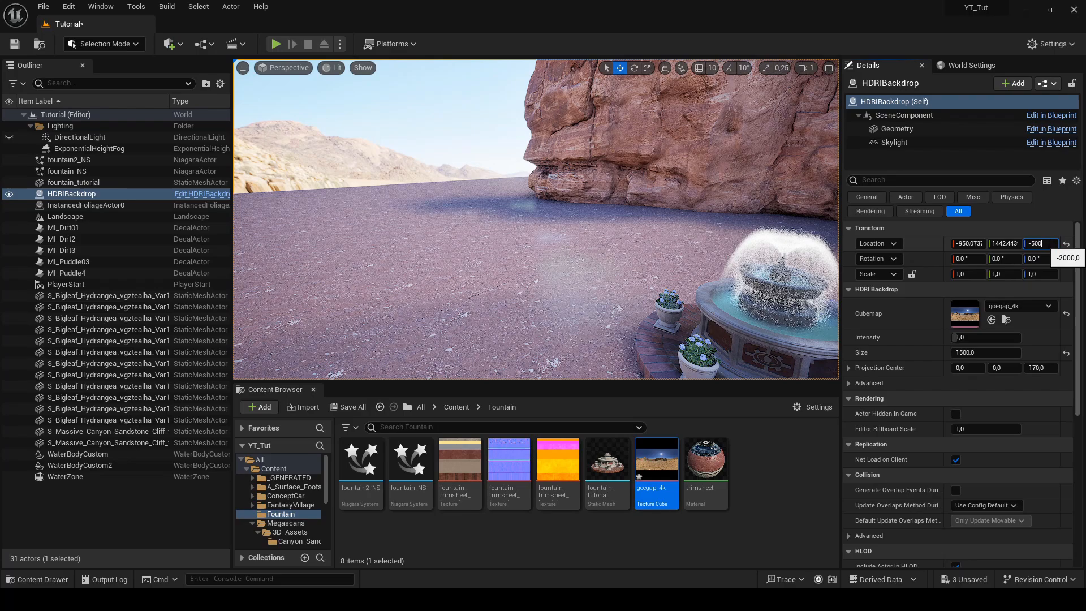
{"action": "type", "text": "00"}
{"action": "key", "text": "Return"}
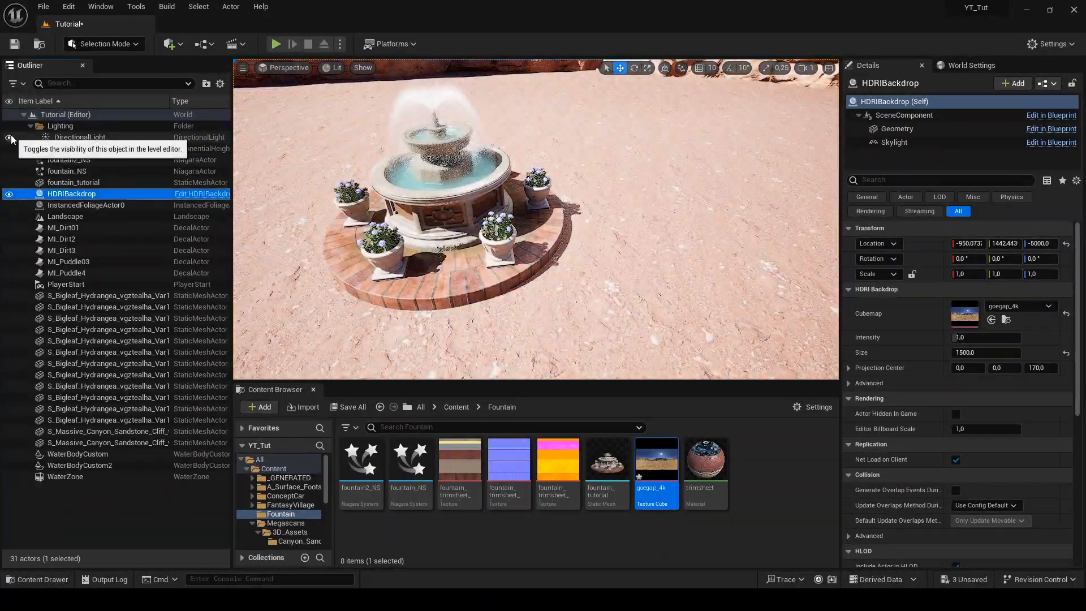
Set the directional light's intensity to 0.3 lux and hide the light to judge the backdrop lighting alone
{"action": "left_click", "coordinate": [79, 137]}
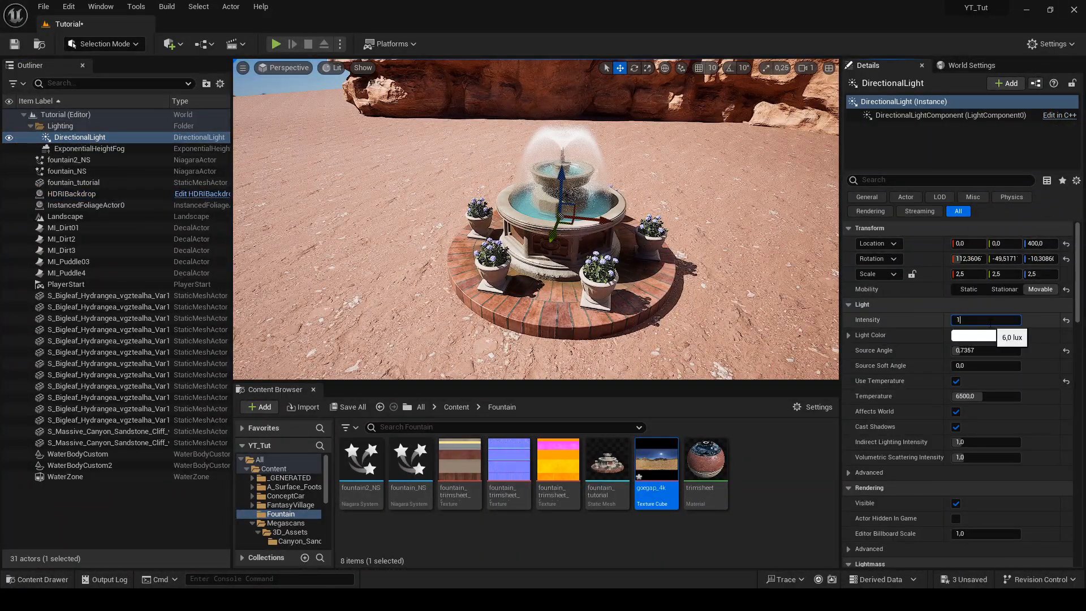
{"action": "key", "text": "Return"}
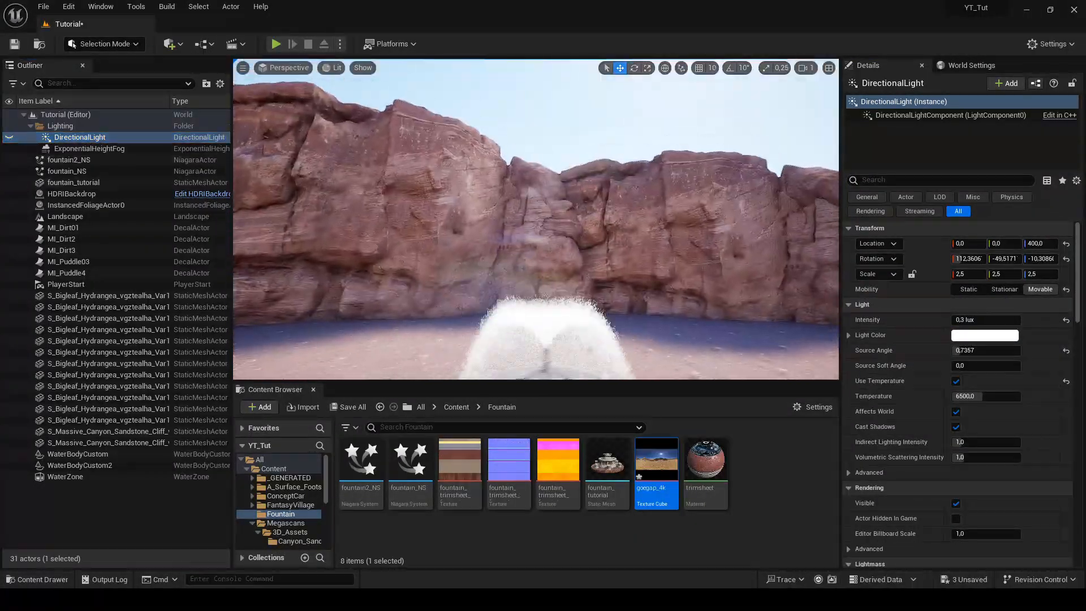
{"action": "right_click_drag", "start_coordinate": [536, 219], "coordinate": [707, 243]}
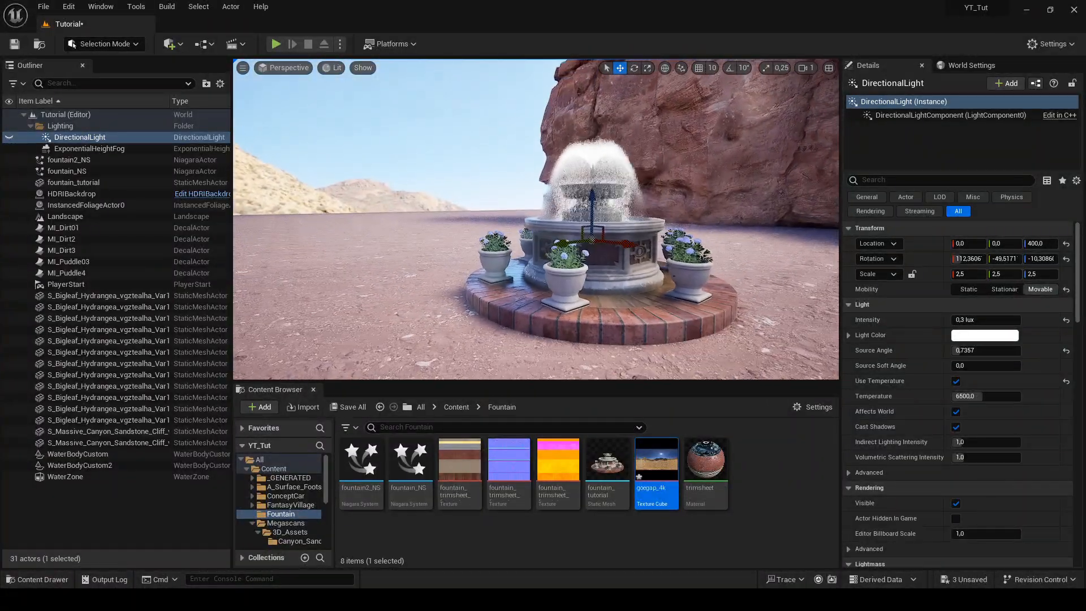
Reposition the second sandstone cliff behind the fountain and add a distant duplicate scaled to about 7.2
{"action": "left_click", "coordinate": [723, 230]}
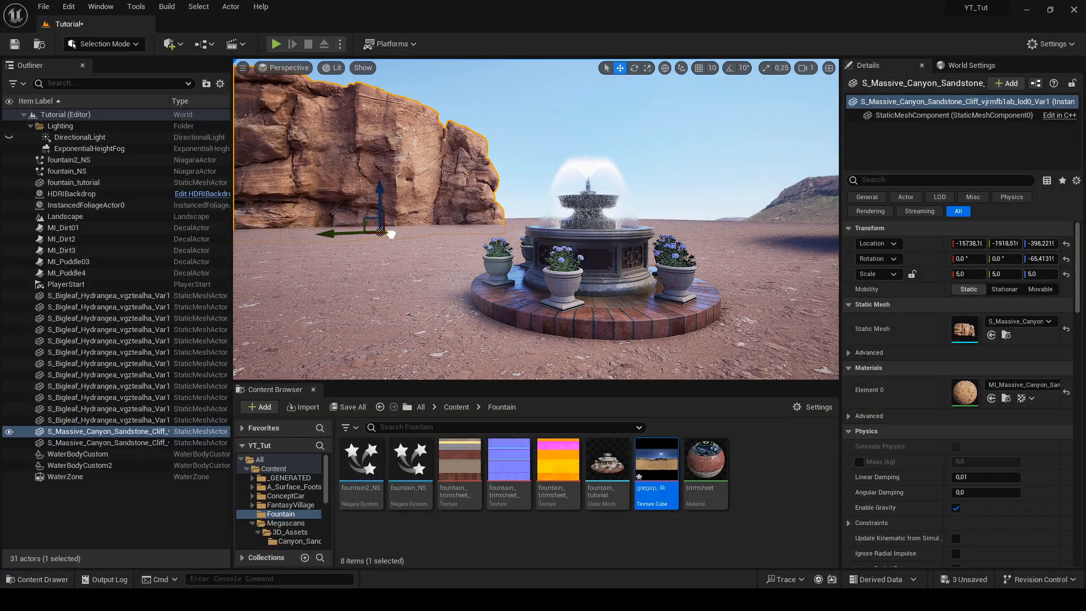
{"action": "left_click", "coordinate": [701, 177]}
{"action": "right_click_drag", "start_coordinate": [700, 177], "coordinate": [679, 177]}
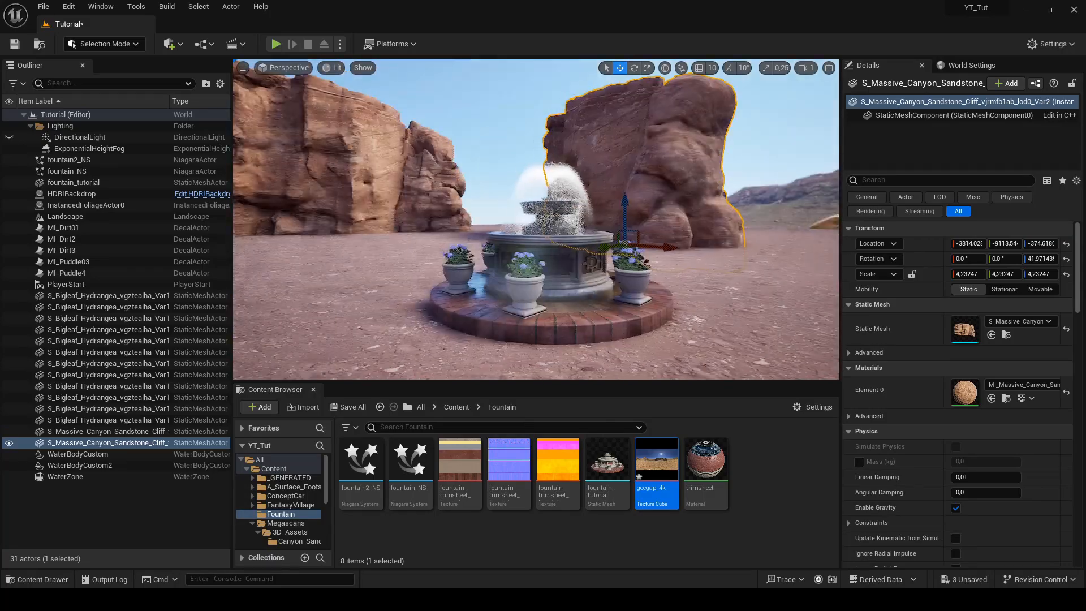
{"action": "left_click_drag", "start_coordinate": [637, 251], "coordinate": [564, 257]}
{"action": "key", "text": "e"}
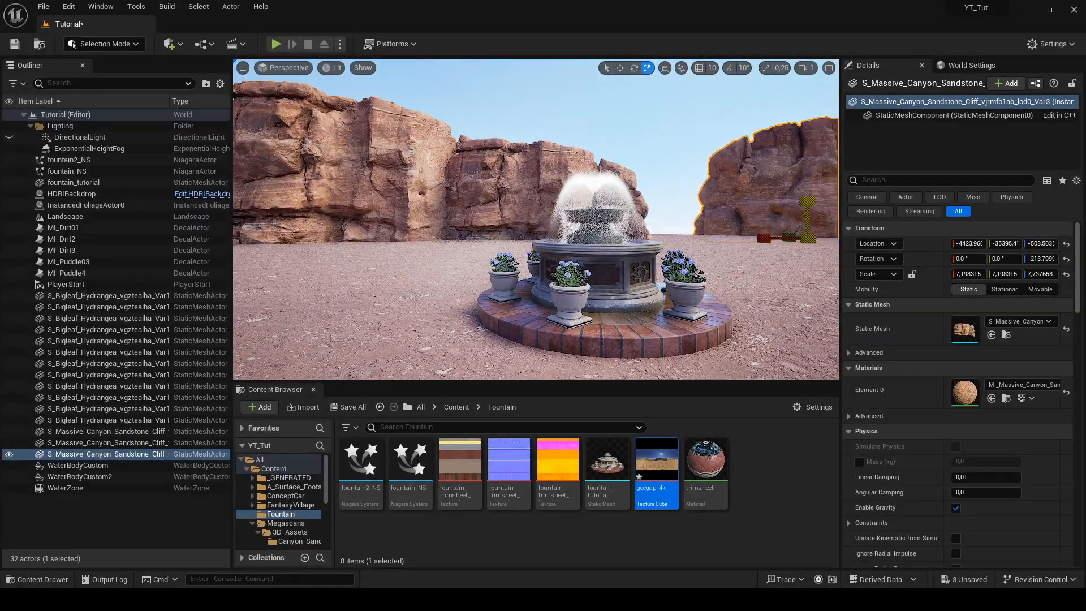
Duplicate the distant cliff into the gap behind the fountain, near X -22380, and scale it to about 8.14
{"action": "key", "text": "w"}
{"action": "left_click_drag", "start_coordinate": [765, 239], "coordinate": [595, 236], "text": "alt"}
{"action": "right_click_drag", "start_coordinate": [622, 235], "coordinate": [688, 233]}
{"action": "key", "text": "e"}
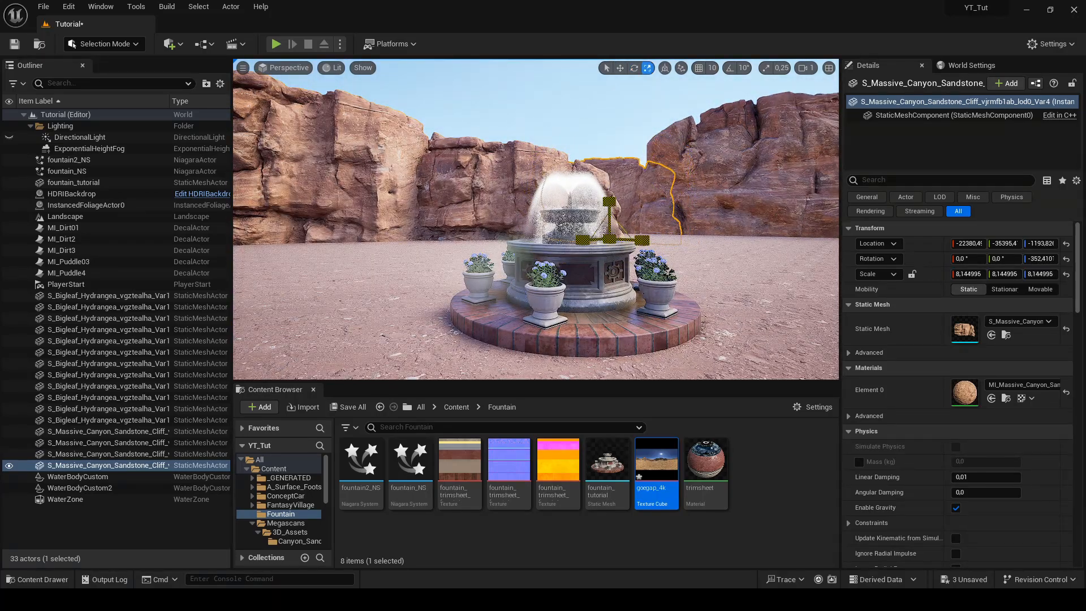
Show the directional light, tint its colour a very pale warm pink, and set its intensity to 0.15 lux
{"action": "left_click", "coordinate": [79, 137]}
{"action": "left_click", "coordinate": [984, 335]}
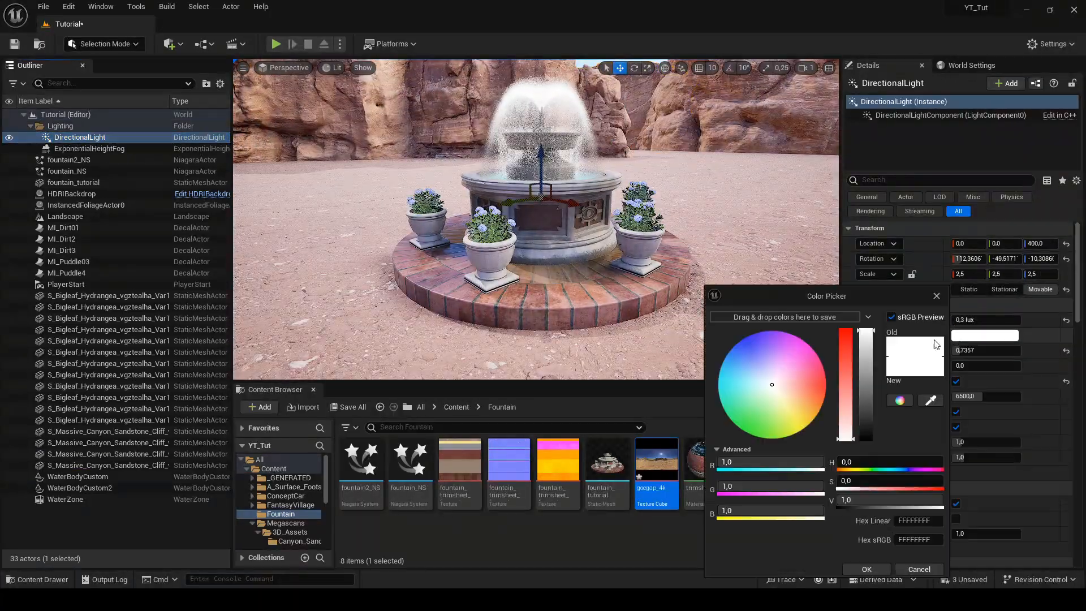
{"action": "left_click", "coordinate": [793, 393]}
{"action": "left_click_drag", "start_coordinate": [793, 392], "coordinate": [778, 391]}
{"action": "left_click", "coordinate": [985, 319]}
{"action": "type", "text": ".1"}
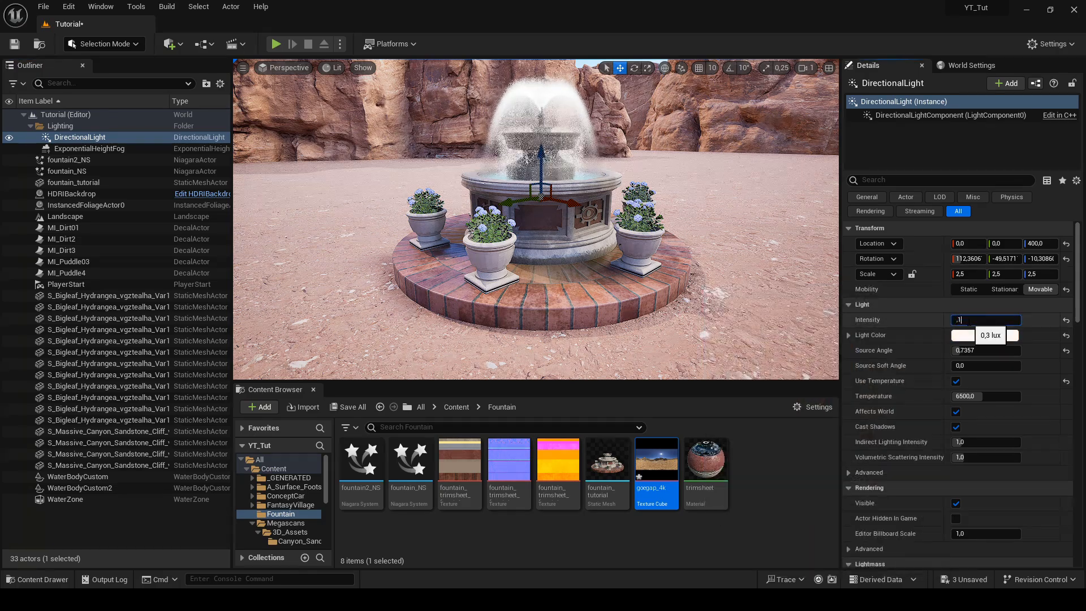
Rotate the directional light to change the direction of the sunlight on the fountain
{"action": "right_click_drag", "start_coordinate": [509, 237], "coordinate": [503, 217]}
{"action": "key", "text": "e"}
{"action": "left_click_drag", "start_coordinate": [509, 244], "coordinate": [565, 249]}
{"action": "right_click_drag", "start_coordinate": [565, 249], "coordinate": [521, 298]}
{"action": "left_click_drag", "start_coordinate": [560, 293], "coordinate": [523, 294]}
{"action": "right_click_drag", "start_coordinate": [523, 294], "coordinate": [591, 292]}
Try rotating the HDRI backdrop about Z by hand, including to about 3.6° and about 127°
{"action": "left_click", "coordinate": [611, 99]}
{"action": "right_click_drag", "start_coordinate": [611, 108], "coordinate": [588, 124]}
{"action": "left_click_drag", "start_coordinate": [1039, 259], "coordinate": [1046, 259]}
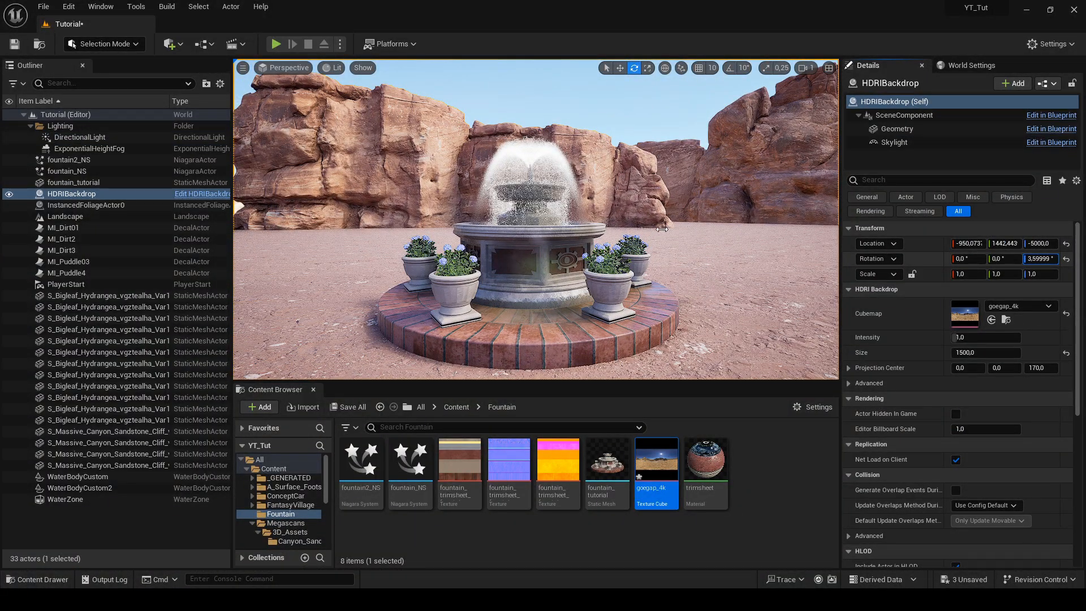
{"action": "left_click", "coordinate": [727, 247]}
{"action": "key", "text": "ctrl+z"}
{"action": "key", "text": "ctrl+z"}
{"action": "right_click_drag", "start_coordinate": [725, 244], "coordinate": [692, 294]}
{"action": "left_click_drag", "start_coordinate": [500, 286], "coordinate": [526, 277]}
{"action": "right_click_drag", "start_coordinate": [612, 330], "coordinate": [628, 325]}
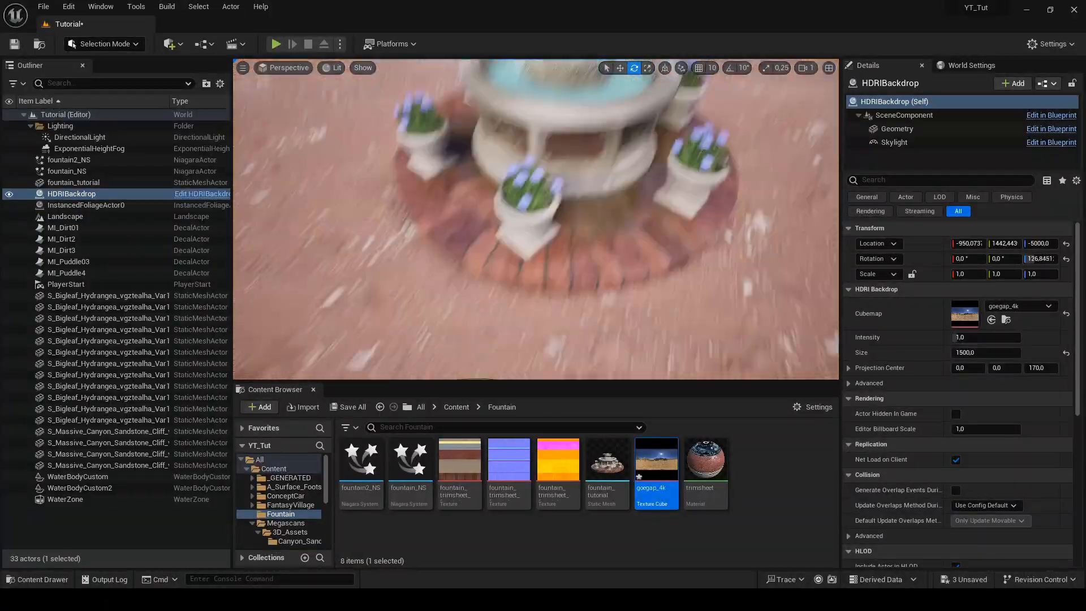
Hide the directional light and try different Z rotations for the HDRI backdrop, including 40°, -60° and -160°
{"action": "left_click", "coordinate": [9, 137]}
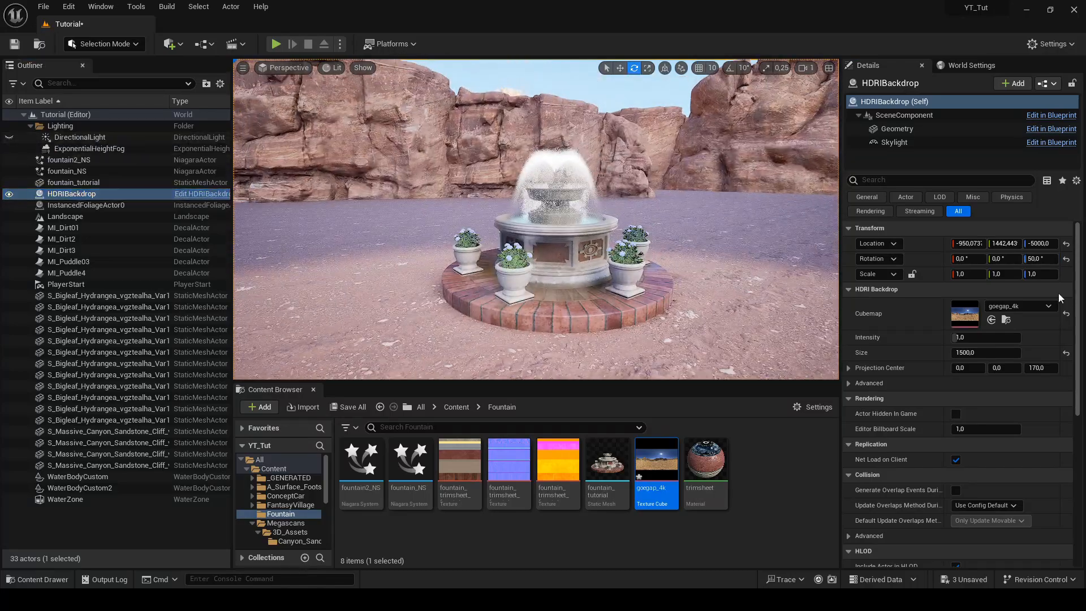
{"action": "left_click", "coordinate": [1040, 259]}
{"action": "type", "text": "20"}
{"action": "key", "text": "Return"}
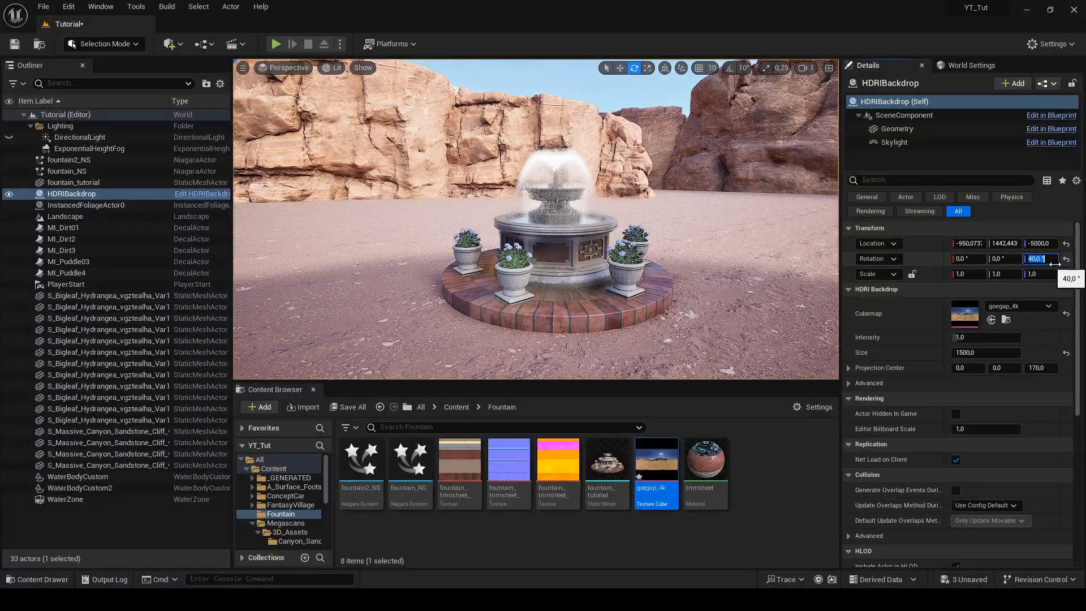
{"action": "type", "text": "-20"}
{"action": "key", "text": "Return"}
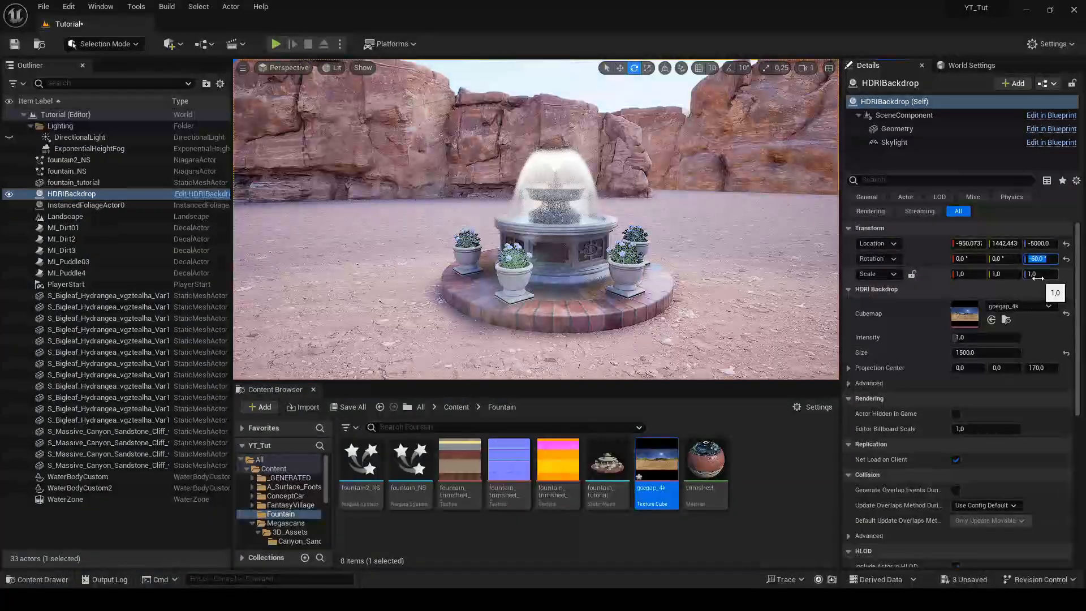
{"action": "type", "text": "-120"}
{"action": "key", "text": "Return"}
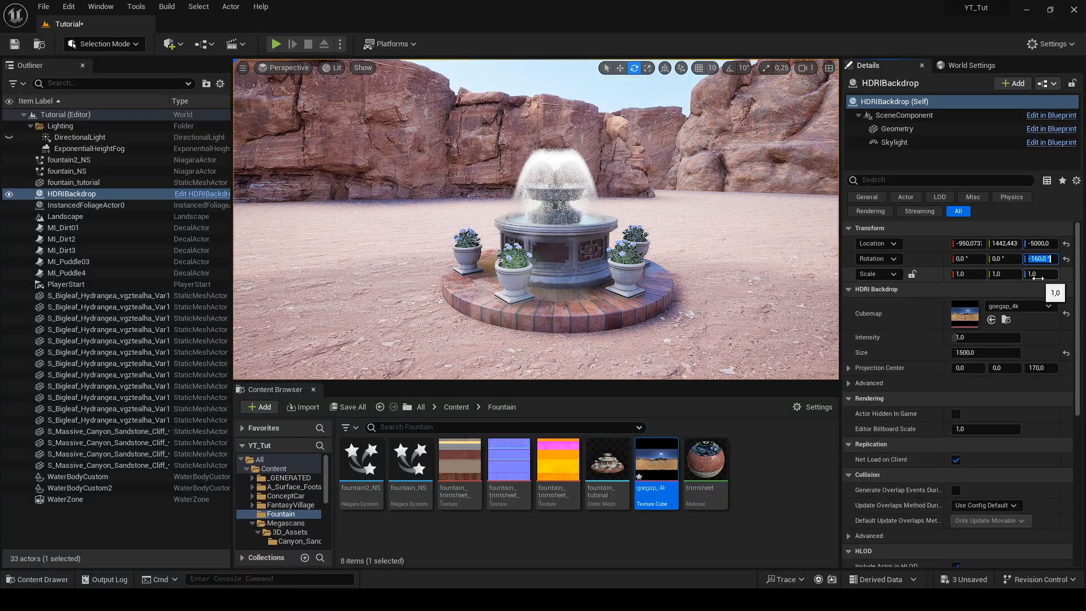
Try further Z rotations for the HDRI backdrop, including -200°, and set its Z rotation to -100°
{"action": "type", "text": "-200"}
{"action": "key", "text": "Return"}
{"action": "type", "text": "-300"}
{"action": "key", "text": "Return"}
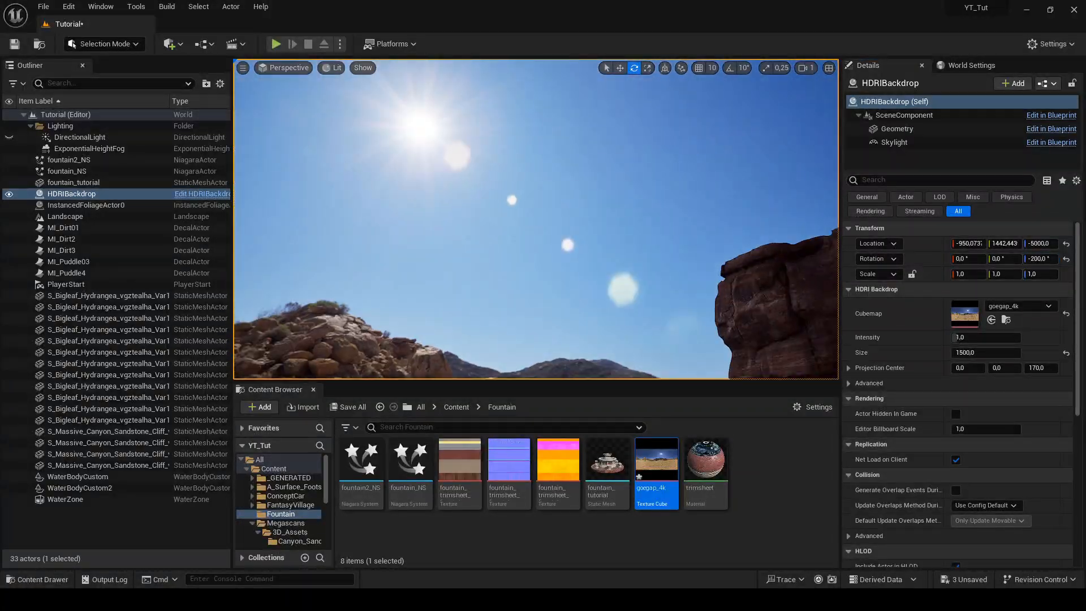
{"action": "type", "text": "-100"}
{"action": "key", "text": "Return"}
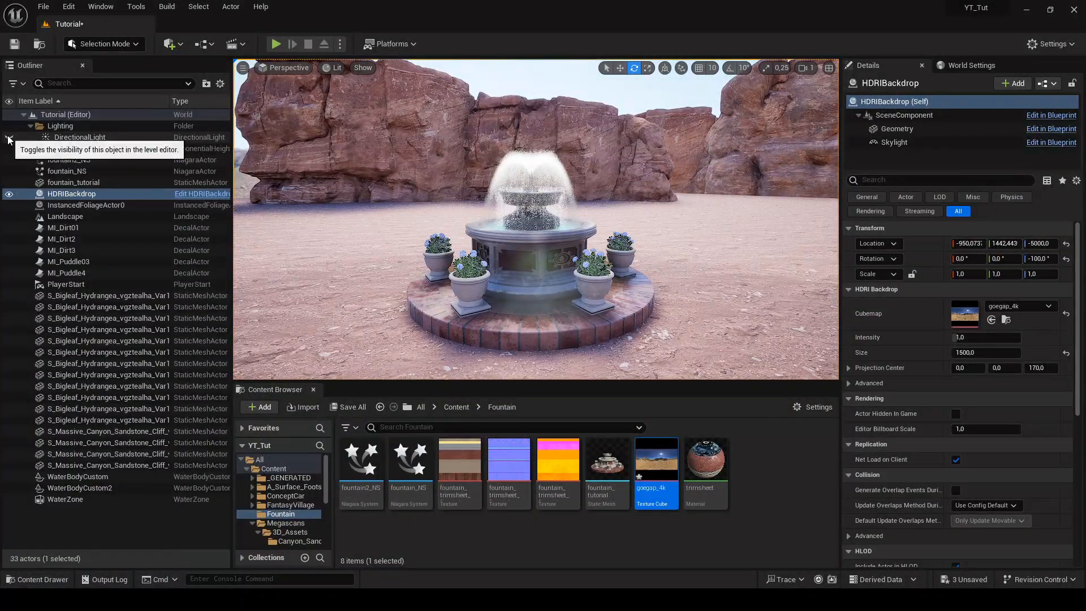
Rotate the directional light to about X 102.4°, Y -45.7°, Z 74.6° and make it visible again
{"action": "left_click", "coordinate": [80, 136]}
{"action": "left_click_drag", "start_coordinate": [590, 243], "coordinate": [571, 257]}
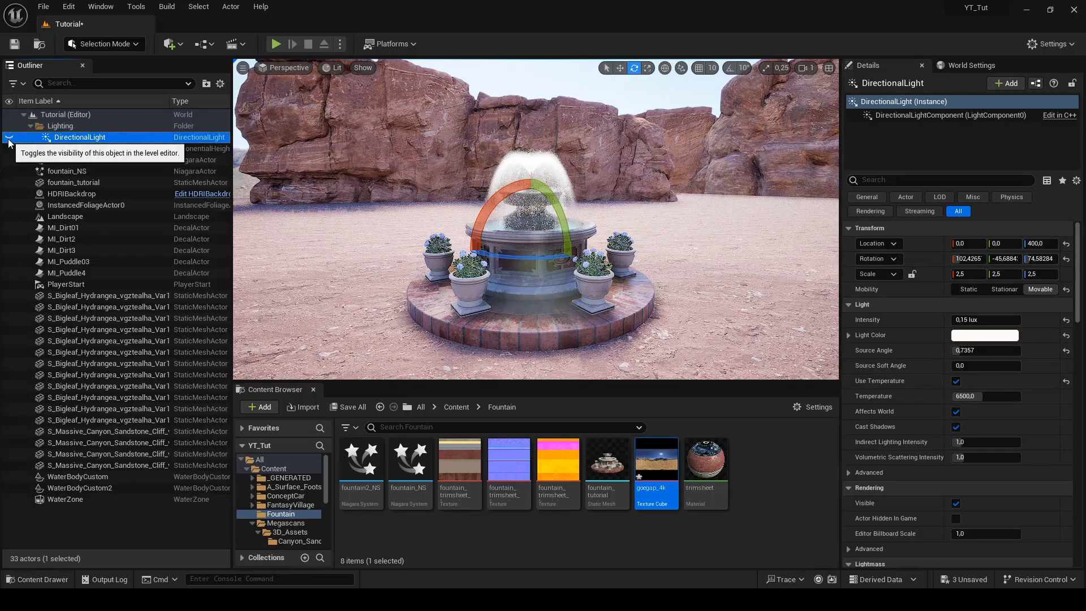
{"action": "scroll", "coordinate": [996, 442], "scroll_direction": "down", "scroll_amount": 10}
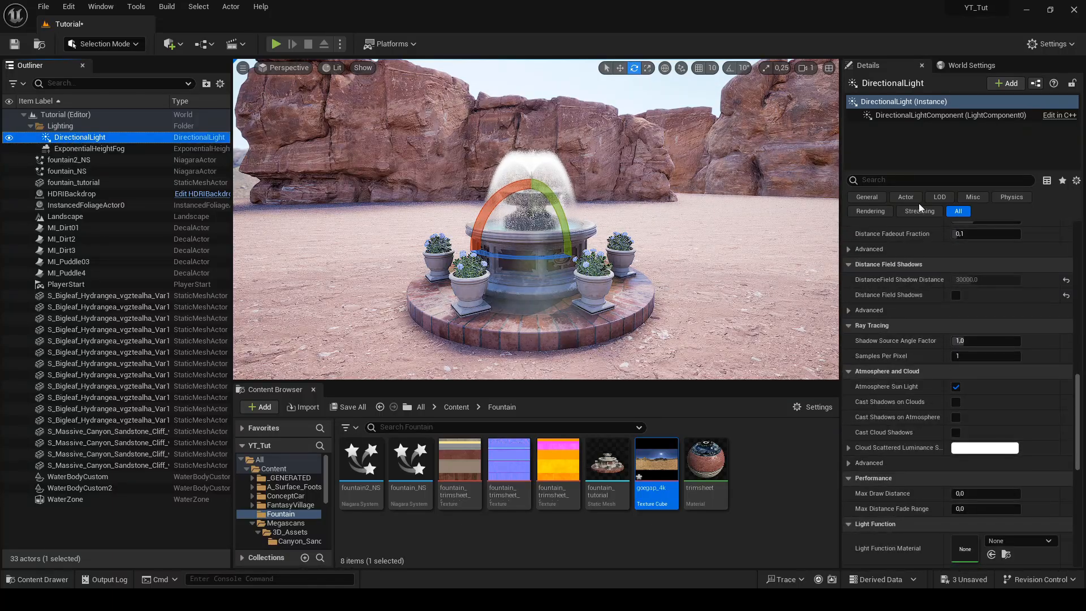
Filter the exponential height fog's properties for "volum" and set the volumetric fog albedo to a pale orange
{"action": "type", "text": "vo"}
{"action": "left_click", "coordinate": [90, 148]}
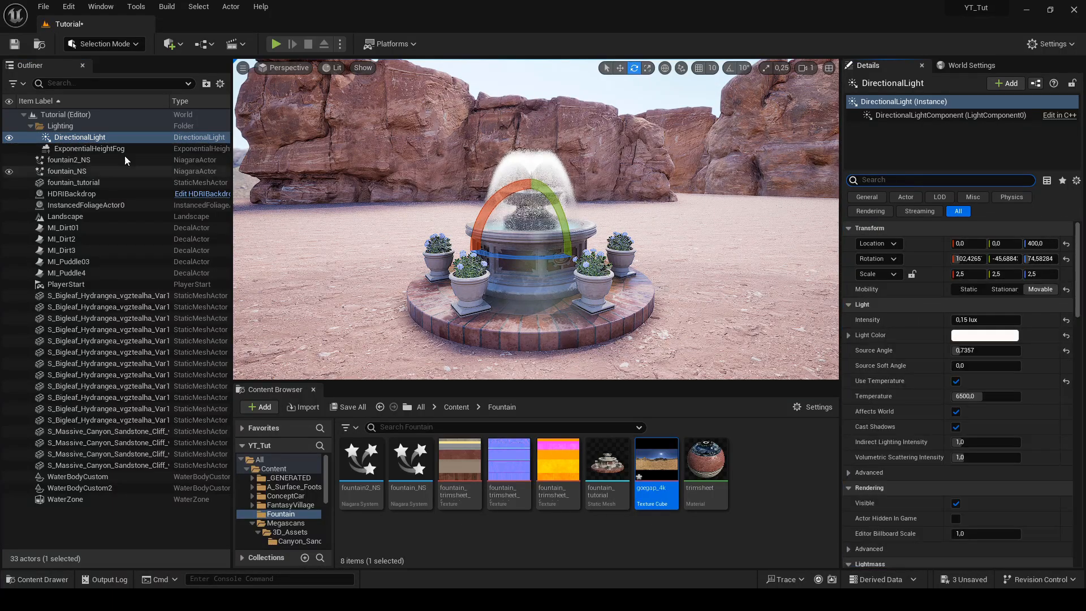
{"action": "type", "text": "lum"}
{"action": "left_click", "coordinate": [985, 274]}
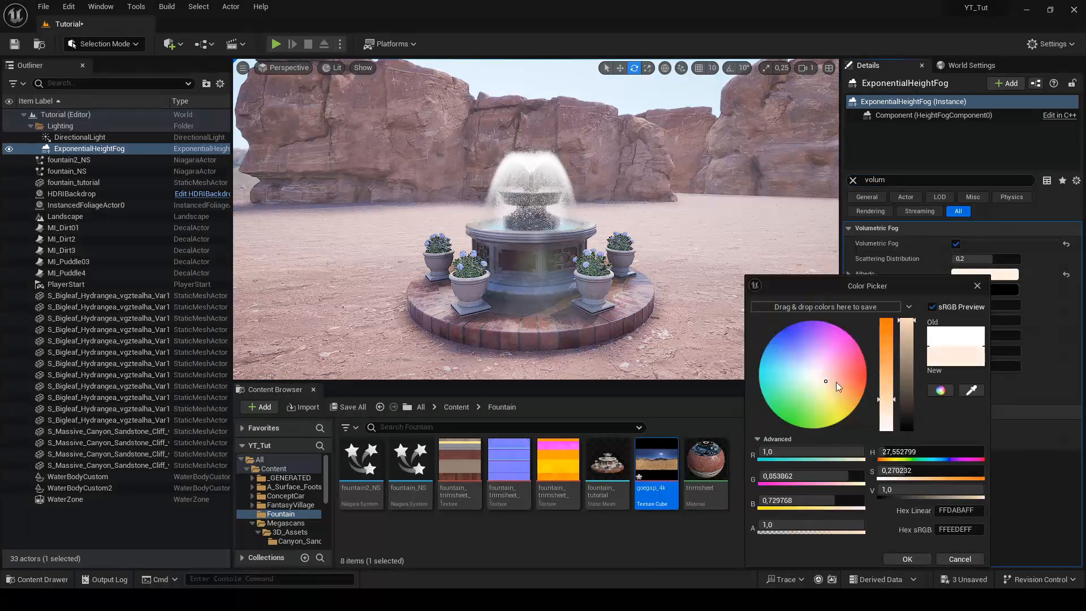
{"action": "left_click", "coordinate": [907, 559]}
Compare the scene with volumetric fog off and on, and try a scattering distribution of 0.9
{"action": "left_click", "coordinate": [956, 243]}
{"action": "left_click", "coordinate": [956, 244]}
{"action": "right_click_drag", "start_coordinate": [656, 226], "coordinate": [565, 220]}
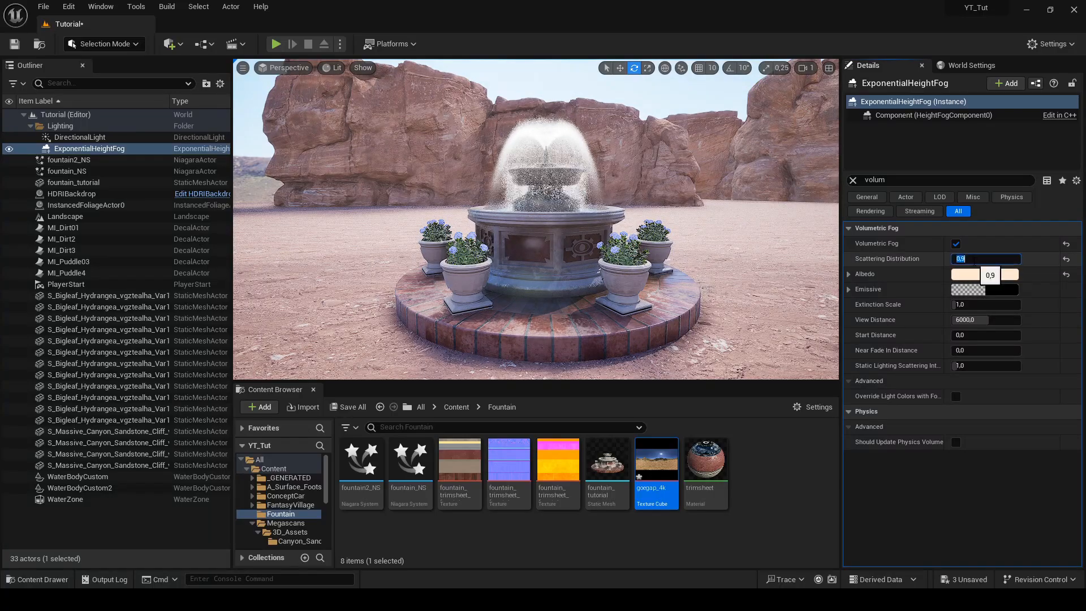
Give the volumetric fog a dark muted brown emissive colour
{"action": "left_click", "coordinate": [985, 289]}
{"action": "left_click", "coordinate": [828, 390]}
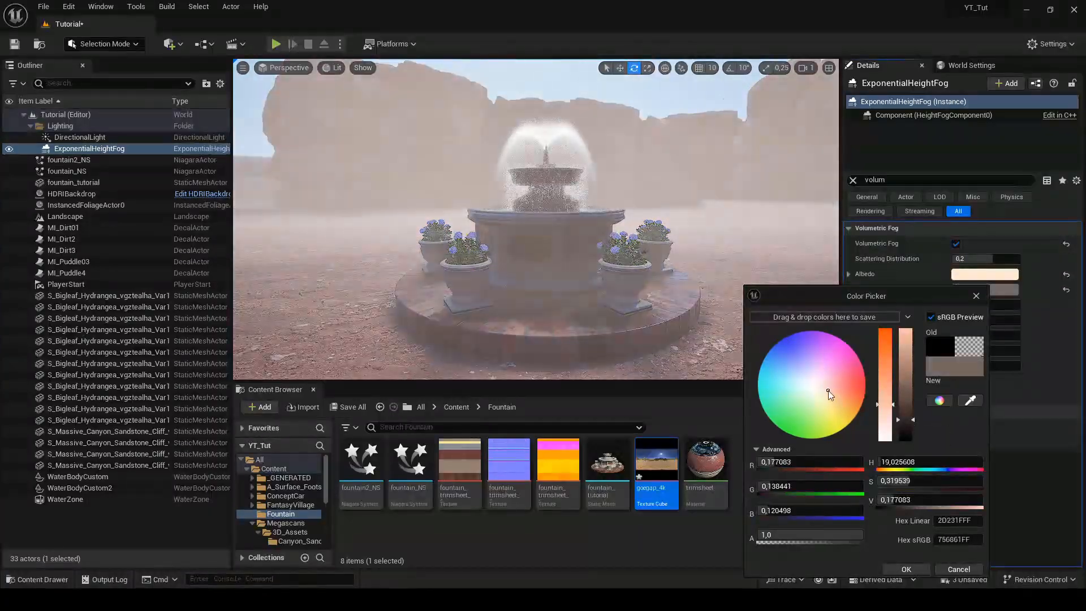
{"action": "left_click", "coordinate": [912, 433]}
{"action": "left_click", "coordinate": [906, 569]}
Try a lower scattering distribution, restore its default, and darken the fog's emissive colour to almost black
{"action": "left_click_drag", "start_coordinate": [984, 259], "coordinate": [983, 259]}
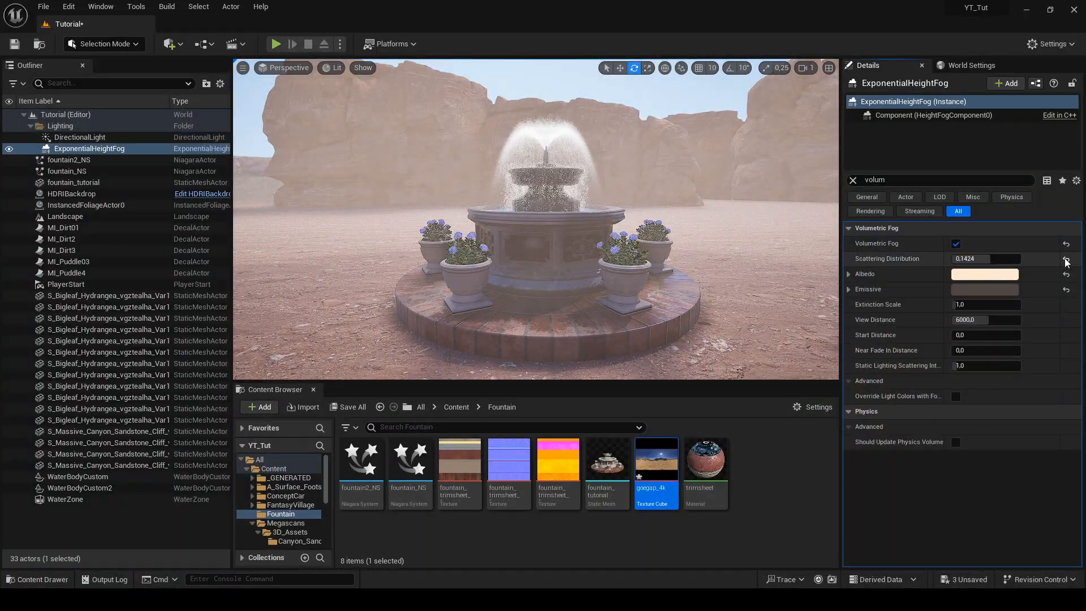
{"action": "left_click", "coordinate": [1065, 260]}
{"action": "left_click", "coordinate": [984, 289]}
{"action": "left_click", "coordinate": [911, 437]}
{"action": "left_click", "coordinate": [903, 569]}
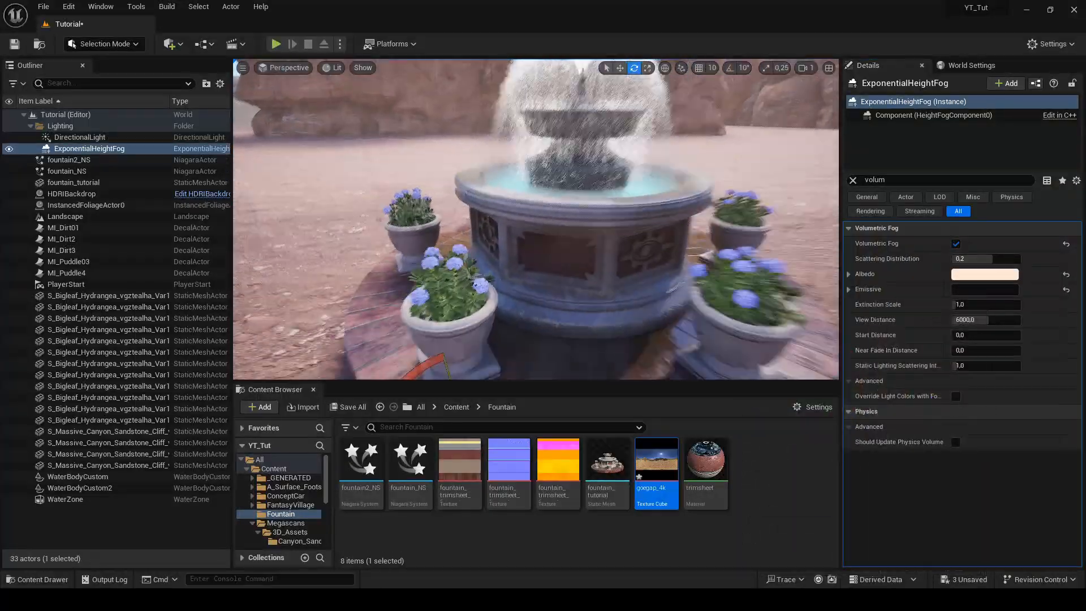
Duplicate a sandstone cliff beside the existing wall, mirror it with a Y scale of about -4.09, and rotate it to fit
{"action": "mouse_move", "coordinate": [489, 177]}
{"action": "right_mouse_down"}
{"action": "mouse_move", "coordinate": [490, 203]}
{"action": "mouse_move", "coordinate": [490, 177]}
{"action": "right_mouse_up"}
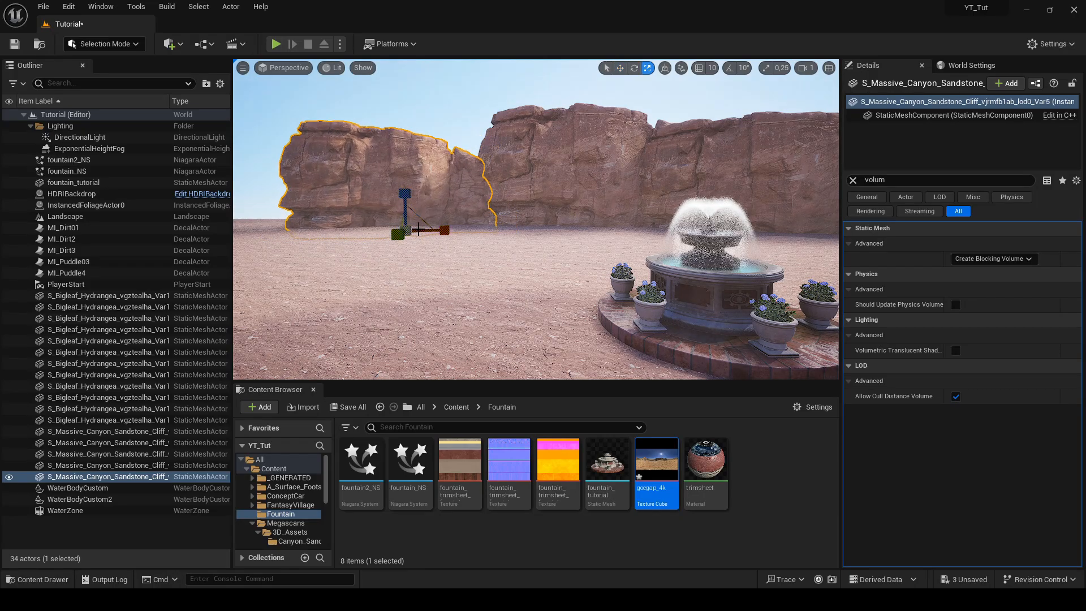
{"action": "key", "text": "e"}
{"action": "left_click", "coordinate": [853, 180]}
{"action": "key", "text": "w"}
{"action": "left_click", "coordinate": [1010, 273]}
{"action": "type", "text": "-"}
{"action": "key", "text": "Return"}
{"action": "key", "text": "e"}
{"action": "left_click_drag", "start_coordinate": [426, 236], "coordinate": [398, 235]}
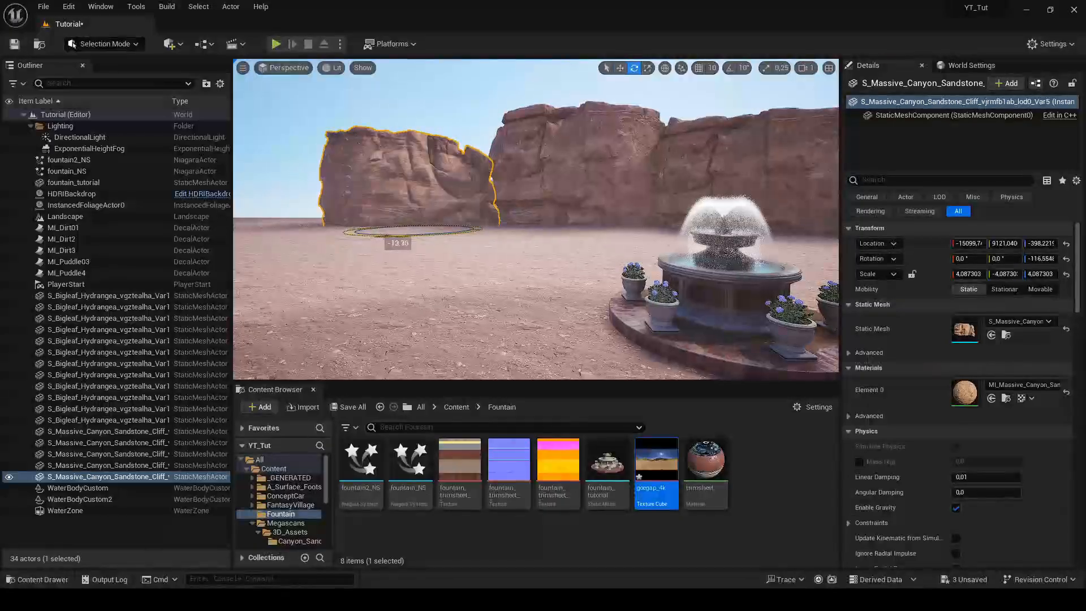
Duplicate the mirrored cliff further along the wall, rotated to about -319.5° and scaled to about 5.61
{"action": "mouse_move", "coordinate": [424, 235]}
{"action": "right_mouse_down"}
{"action": "mouse_move", "coordinate": [492, 243]}
{"action": "mouse_move", "coordinate": [424, 235]}
{"action": "right_mouse_up"}
{"action": "left_click_drag", "start_coordinate": [413, 235], "coordinate": [254, 235], "text": "alt"}
{"action": "key", "text": "e"}
{"action": "left_click_drag", "start_coordinate": [317, 238], "coordinate": [314, 238]}
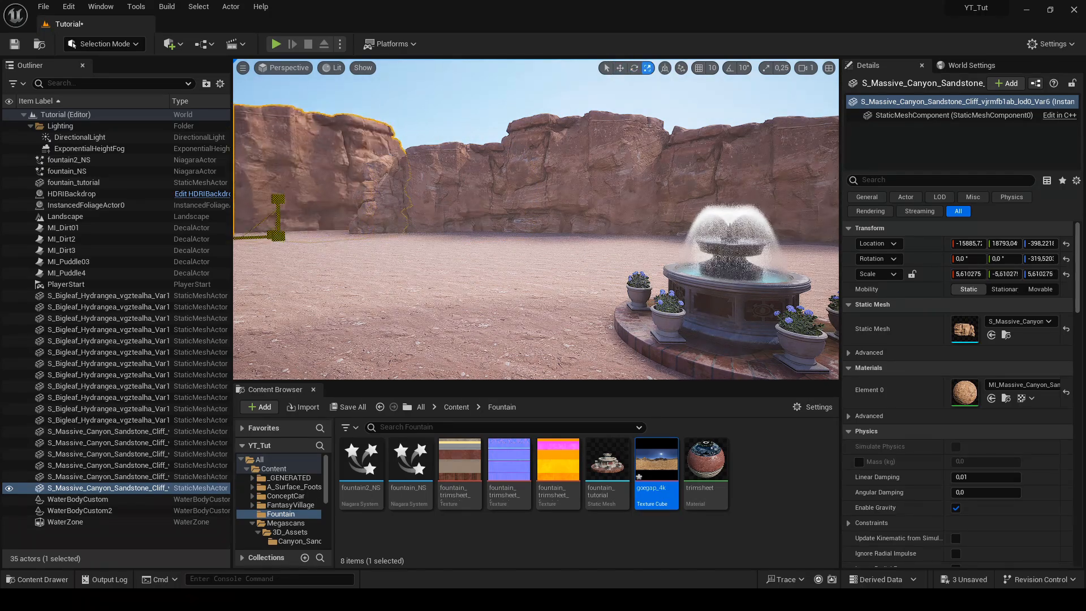
{"action": "left_click_drag", "start_coordinate": [286, 198], "coordinate": [286, 194]}
Duplicate a distant cliff to about X 14970 on the fountain's other side, scaled to about 9.91 and rotated to about -338.5°
{"action": "right_click_drag", "start_coordinate": [286, 194], "coordinate": [453, 195]}
{"action": "left_click_drag", "start_coordinate": [656, 221], "coordinate": [703, 220], "text": "alt"}
{"action": "key", "text": "e"}
{"action": "left_click_drag", "start_coordinate": [730, 175], "coordinate": [735, 184]}
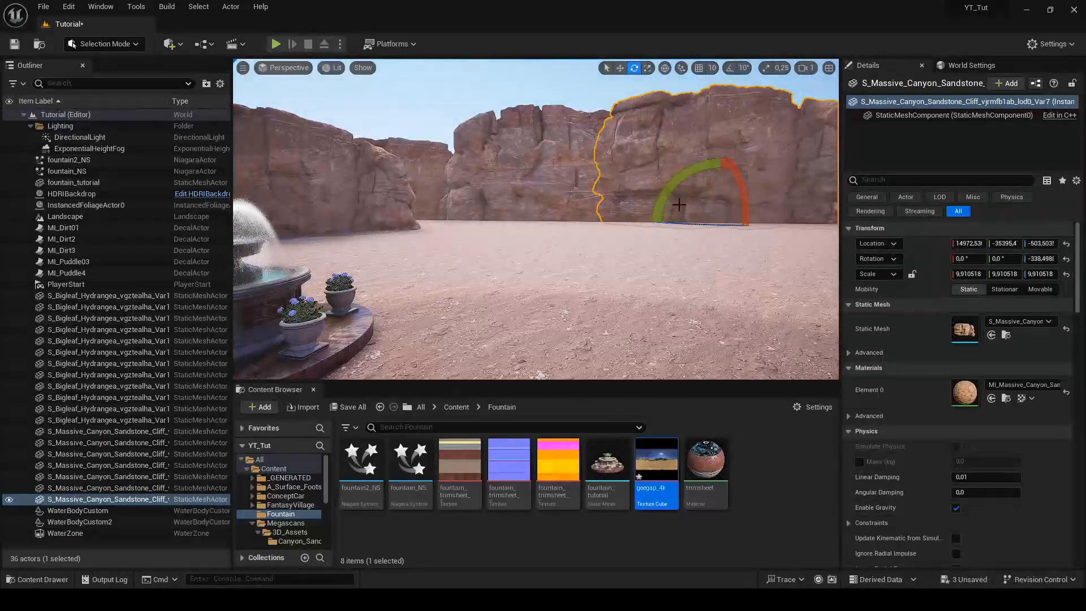
{"action": "key", "text": "w"}
{"action": "right_click_drag", "start_coordinate": [702, 220], "coordinate": [508, 221]}
Deselect the cliffs and save the level
{"action": "left_click", "coordinate": [551, 85]}
{"action": "key", "text": "Escape"}
{"action": "key", "text": "ctrl+s"}
{"action": "mouse_move", "coordinate": [573, 157]}
{"action": "right_mouse_down"}
{"action": "mouse_move", "coordinate": [542, 170]}
{"action": "mouse_move", "coordinate": [565, 192]}
{"action": "mouse_move", "coordinate": [573, 158]}
{"action": "right_mouse_up"}
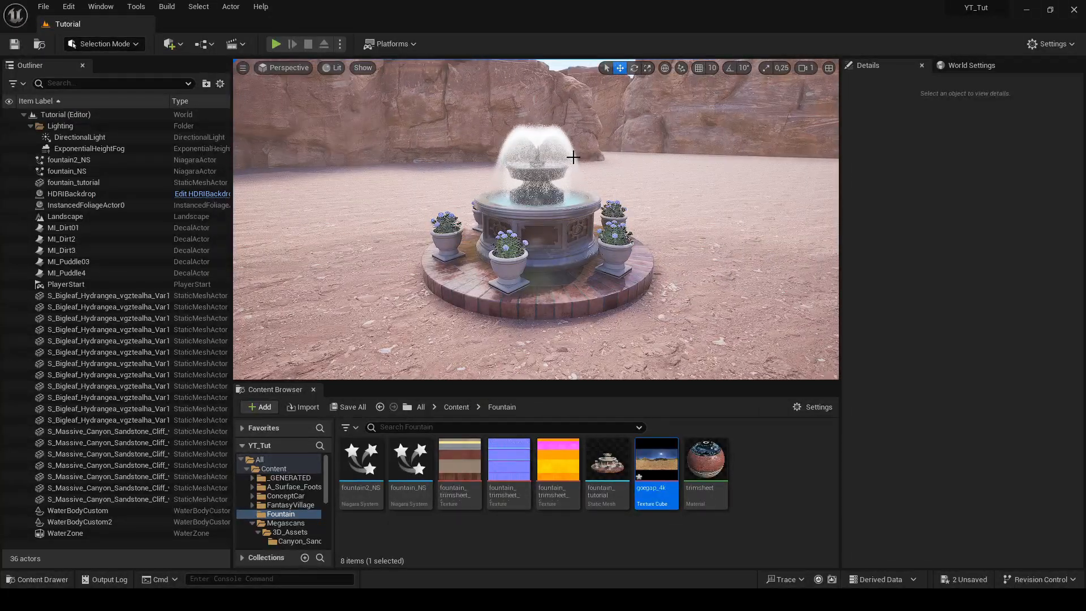
Place the Canyon_Sandstone_Cliff_Base mesh on the ground behind the fountain and scale it to 10 on all axes
{"action": "scroll", "coordinate": [267, 504], "scroll_direction": "down", "scroll_amount": 2}
{"action": "left_click", "coordinate": [294, 514]}
{"action": "left_click", "coordinate": [294, 505]}
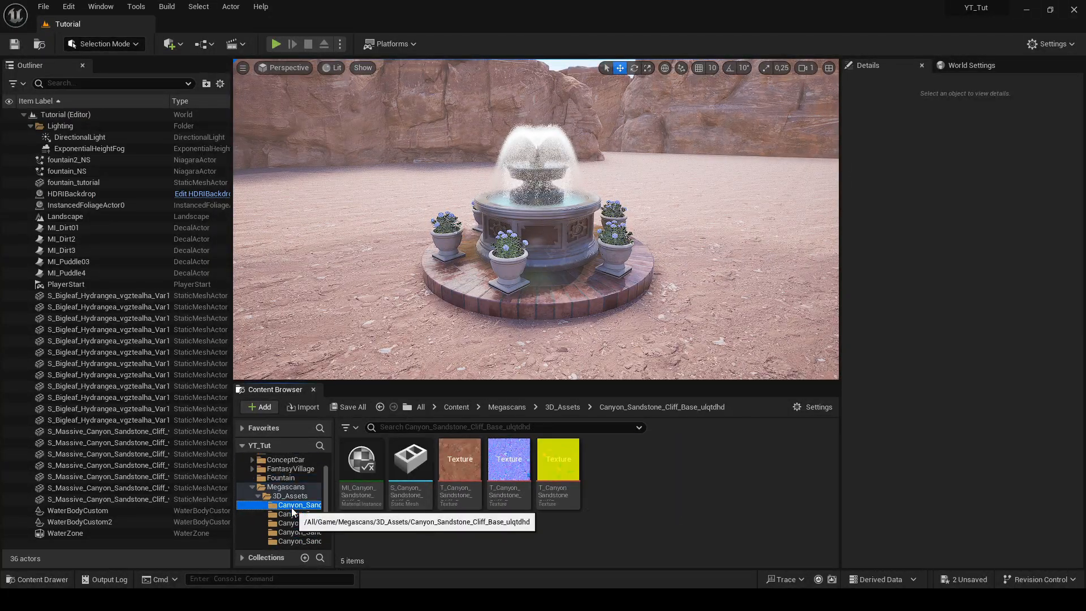
{"action": "left_click_drag", "start_coordinate": [410, 460], "coordinate": [612, 196]}
{"action": "left_click", "coordinate": [967, 275]}
{"action": "type", "text": "10"}
{"action": "key", "text": "Tab"}
{"action": "type", "text": "10"}
{"action": "key", "text": "Tab"}
{"action": "type", "text": "10"}
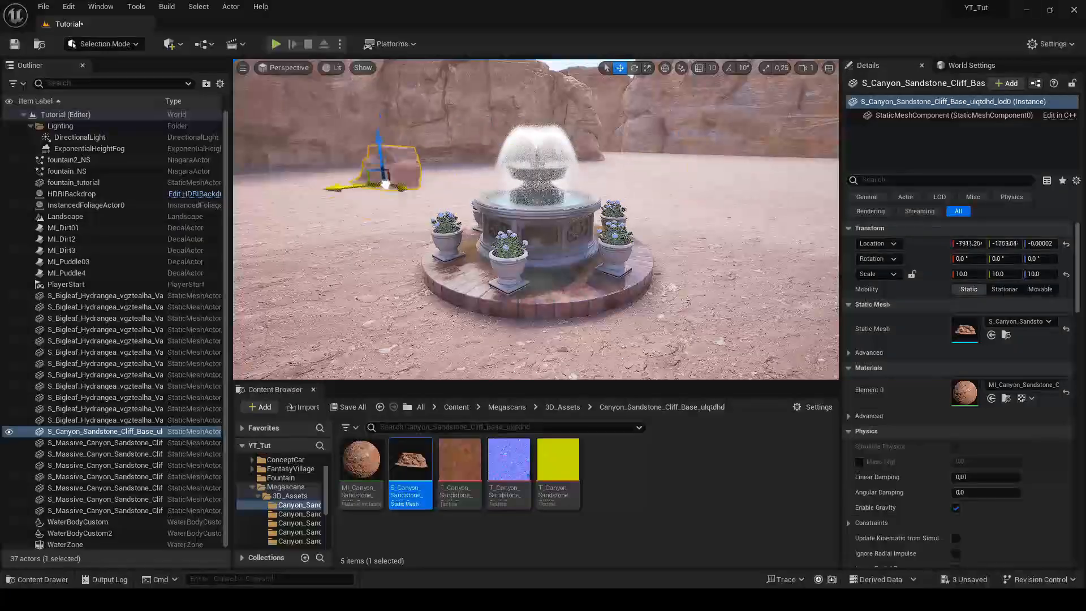
Place the Massive_Canyon_Sandstone_Butte_Ledge mesh behind the fountain and scale it to 5 on all axes
{"action": "left_click", "coordinate": [298, 515]}
{"action": "scroll", "coordinate": [298, 517], "scroll_direction": "down", "scroll_amount": 3}
{"action": "left_click", "coordinate": [297, 507]}
{"action": "left_click_drag", "start_coordinate": [410, 464], "coordinate": [477, 155]}
{"action": "left_click", "coordinate": [967, 276]}
{"action": "type", "text": "5"}
{"action": "key", "text": "Tab"}
{"action": "key", "text": "5"}
{"action": "key", "text": "Tab"}
{"action": "key", "text": "5"}
{"action": "key", "text": "Return"}
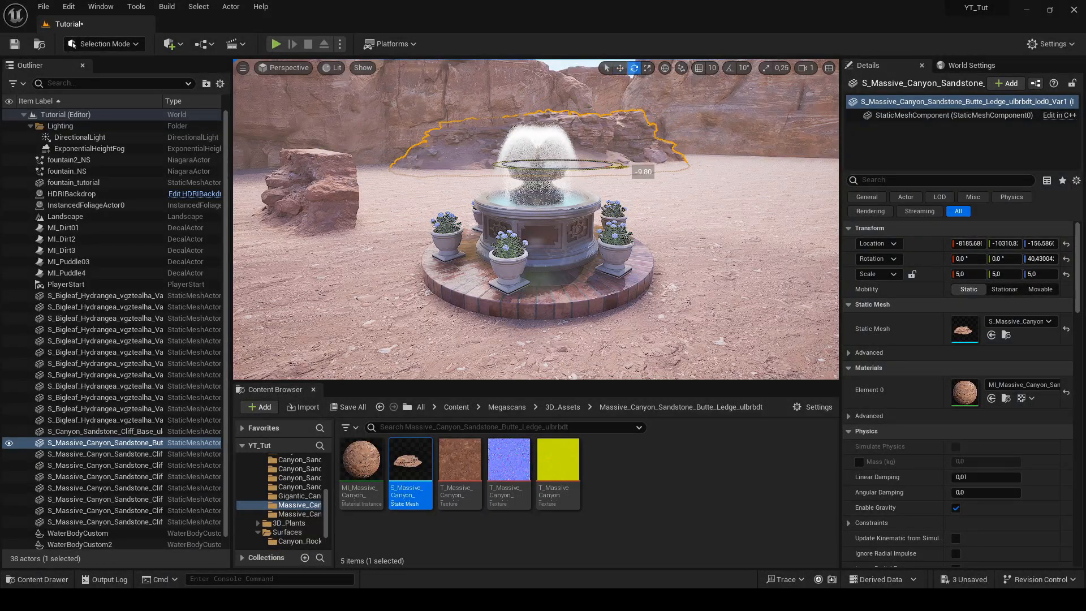
Rotate the butte ledge and place two duplicates around the fountain, scaled to about 4.34 and 2.0
{"action": "left_click_drag", "start_coordinate": [536, 169], "coordinate": [529, 168]}
{"action": "key", "text": "w"}
{"action": "left_click_drag", "start_coordinate": [529, 168], "coordinate": [528, 168], "text": "alt"}
{"action": "key", "text": "r"}
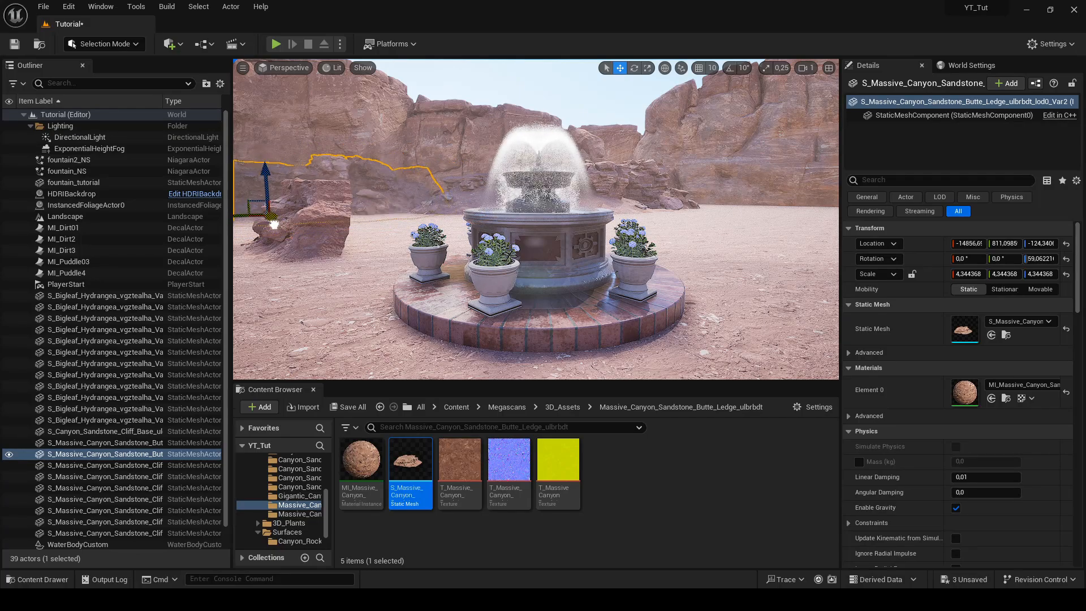
{"action": "key", "text": "ctrl+d"}
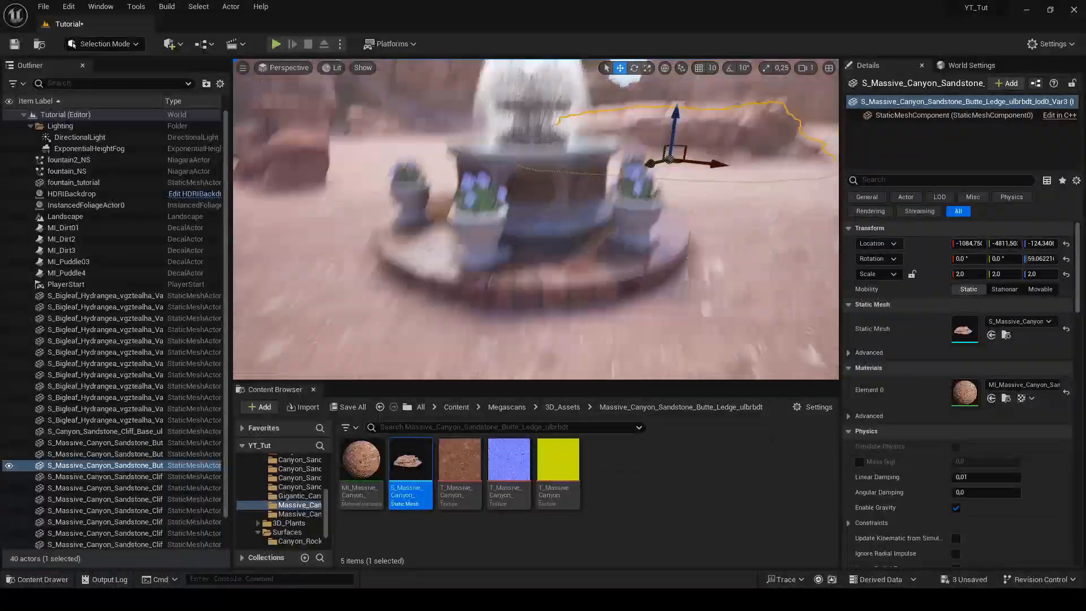
Rotate the small butte ledge behind the fountain, adjust its height and scale it to about 1.99
{"action": "right_click_drag", "start_coordinate": [668, 215], "coordinate": [673, 164]}
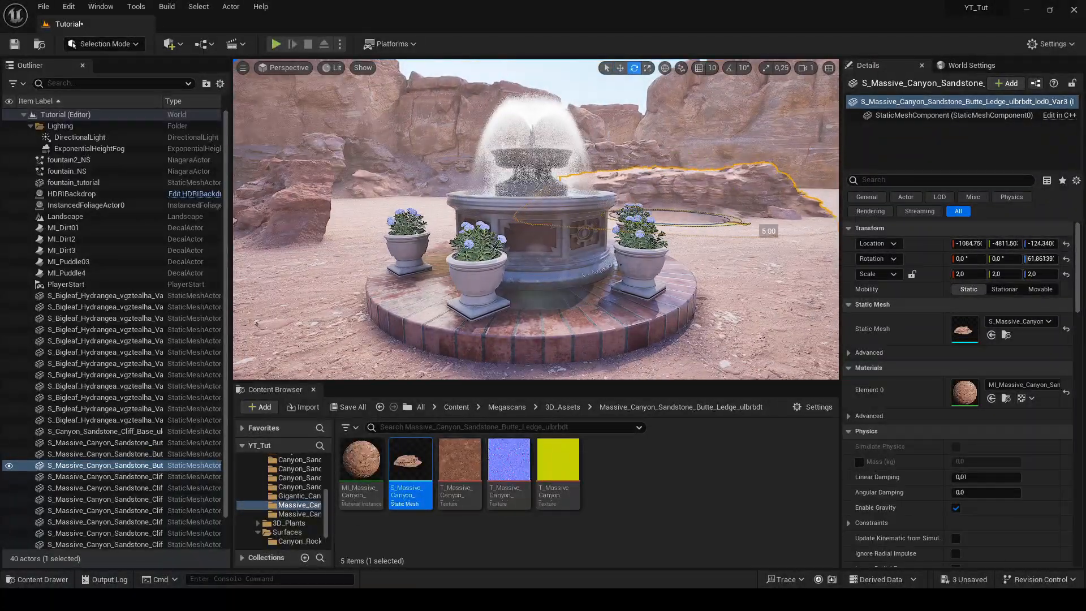
{"action": "key", "text": "e"}
{"action": "key", "text": "w"}
{"action": "left_click_drag", "start_coordinate": [667, 235], "coordinate": [681, 141]}
{"action": "key", "text": "r"}
{"action": "key", "text": "w"}
Duplicate the small butte ledge, place the copy along the ground behind the fountain, and undo the last change
{"action": "key", "text": "ctrl+d"}
{"action": "left_click_drag", "start_coordinate": [727, 170], "coordinate": [723, 171]}
{"action": "left_click_drag", "start_coordinate": [679, 141], "coordinate": [676, 213]}
{"action": "key", "text": "e"}
{"action": "left_click_drag", "start_coordinate": [678, 249], "coordinate": [521, 222]}
{"action": "left_click", "coordinate": [678, 238]}
{"action": "key", "text": "ctrl+z"}
{"action": "key", "text": "w"}
Shift the duplicated small ledge so it sits directly behind the fountain
{"action": "mouse_move", "coordinate": [522, 222]}
{"action": "right_mouse_down"}
{"action": "mouse_move", "coordinate": [487, 238]}
{"action": "mouse_move", "coordinate": [523, 238]}
{"action": "right_mouse_up"}
{"action": "key", "text": "s"}
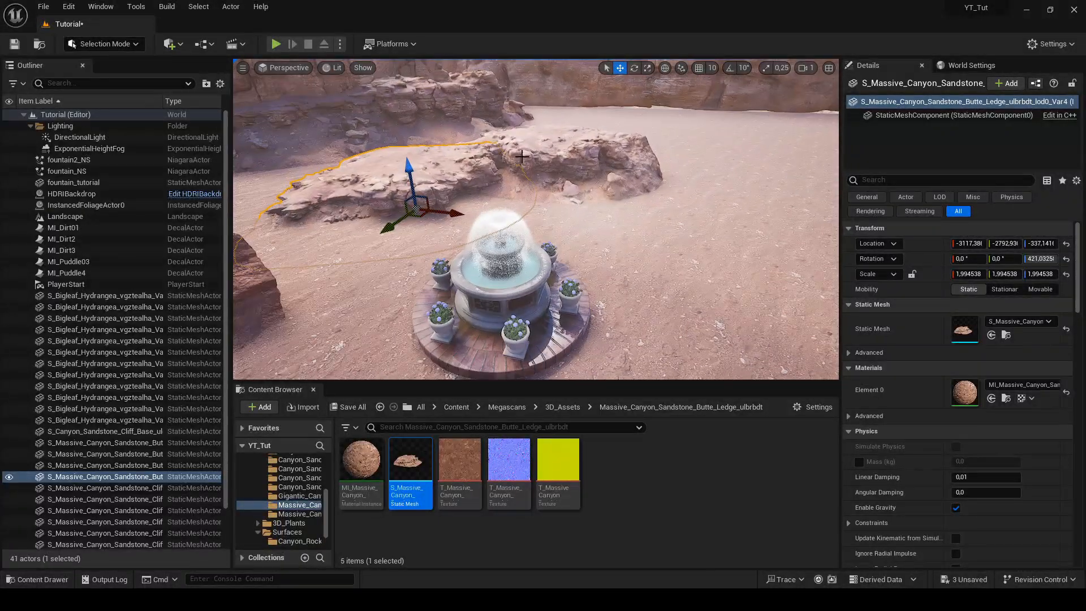
{"action": "left_click_drag", "start_coordinate": [417, 207], "coordinate": [443, 207]}
{"action": "key", "text": "w"}
{"action": "mouse_move", "coordinate": [442, 207]}
{"action": "right_mouse_down"}
{"action": "mouse_move", "coordinate": [443, 238]}
{"action": "mouse_move", "coordinate": [446, 187]}
{"action": "right_mouse_up"}
{"action": "key", "text": "s"}
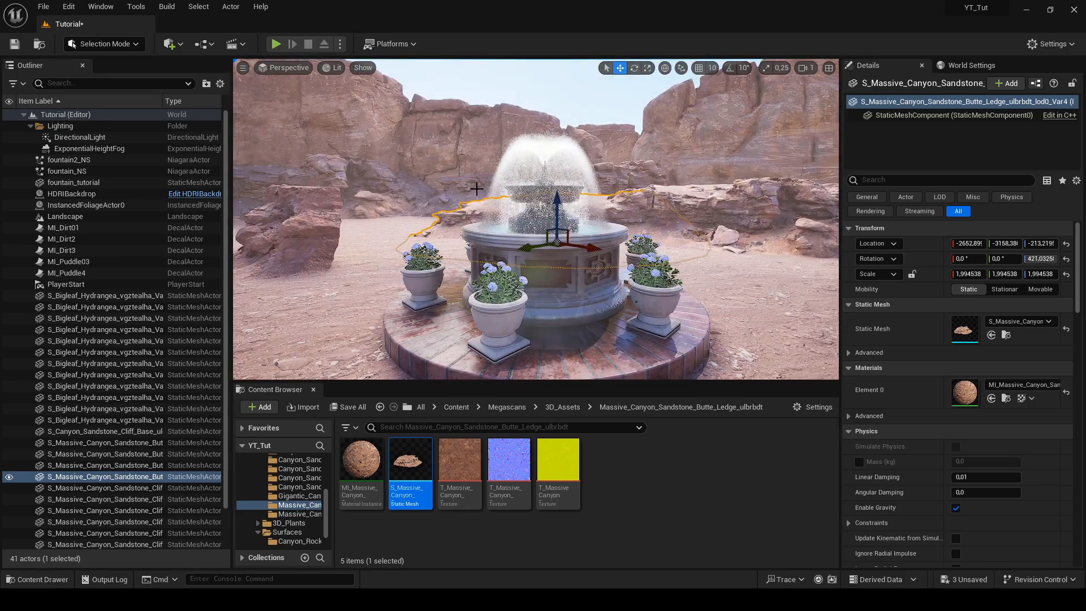
Duplicate the canyon cliff base into the left background, rotate it about -71.8° and scale a copy to about 13.5
{"action": "left_click", "coordinate": [419, 233]}
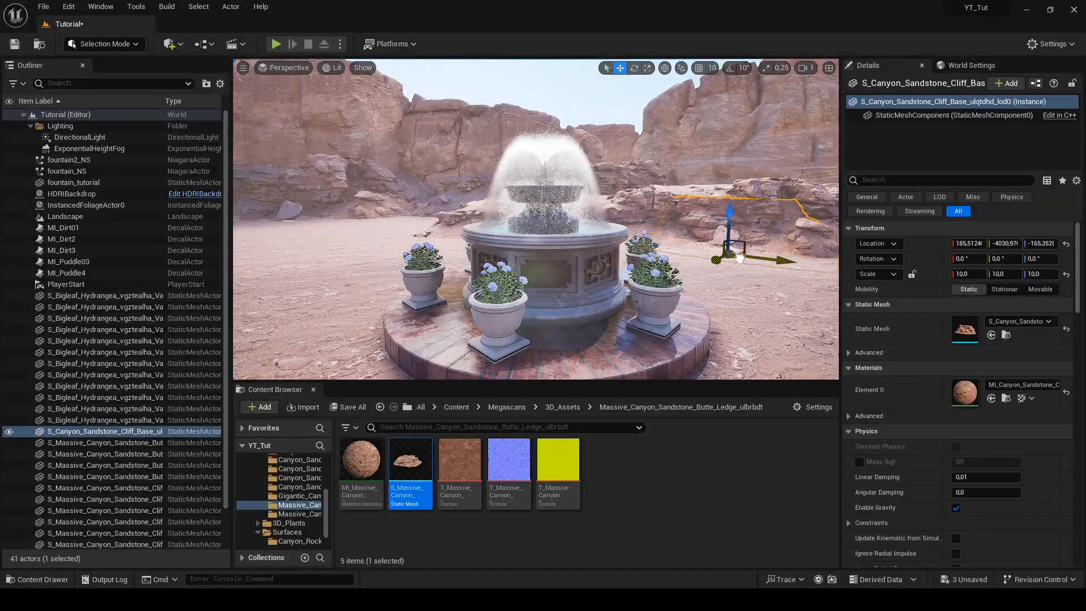
{"action": "left_click_drag", "start_coordinate": [695, 253], "coordinate": [308, 149], "text": "alt"}
{"action": "key", "text": "r"}
{"action": "key", "text": "w"}
{"action": "left_click_drag", "start_coordinate": [280, 184], "coordinate": [253, 221]}
{"action": "left_click_drag", "start_coordinate": [300, 182], "coordinate": [299, 206]}
{"action": "key", "text": "r"}
{"action": "left_click_drag", "start_coordinate": [298, 239], "coordinate": [562, 205]}
{"action": "key", "text": "w"}
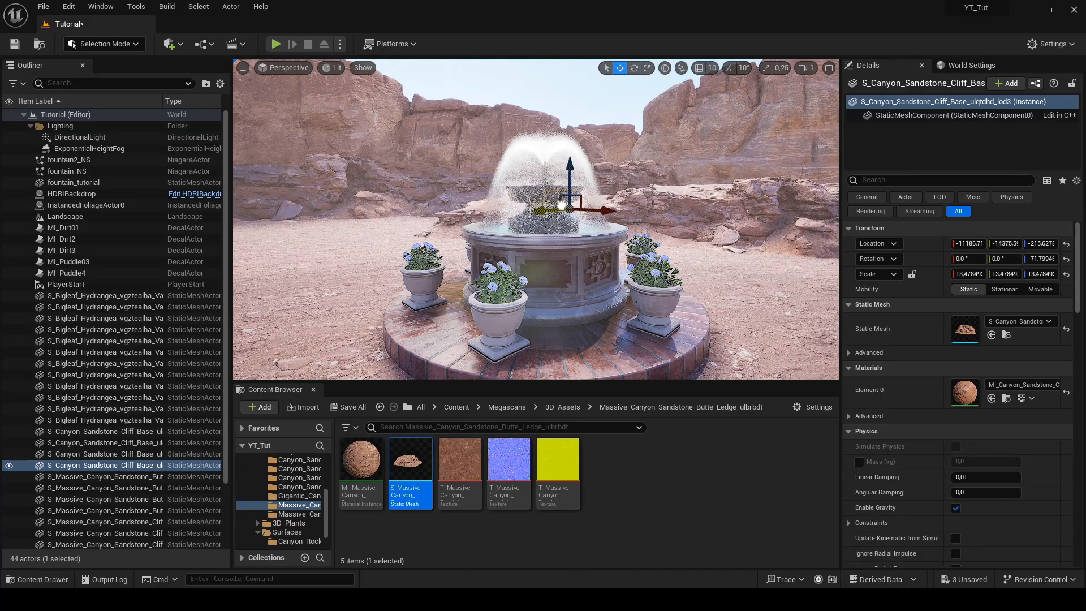
Move the cliff base copy to the far right background, scale it to about 46.1 and rotate it to about -15.4°
{"action": "left_click_drag", "start_coordinate": [752, 193], "coordinate": [772, 193]}
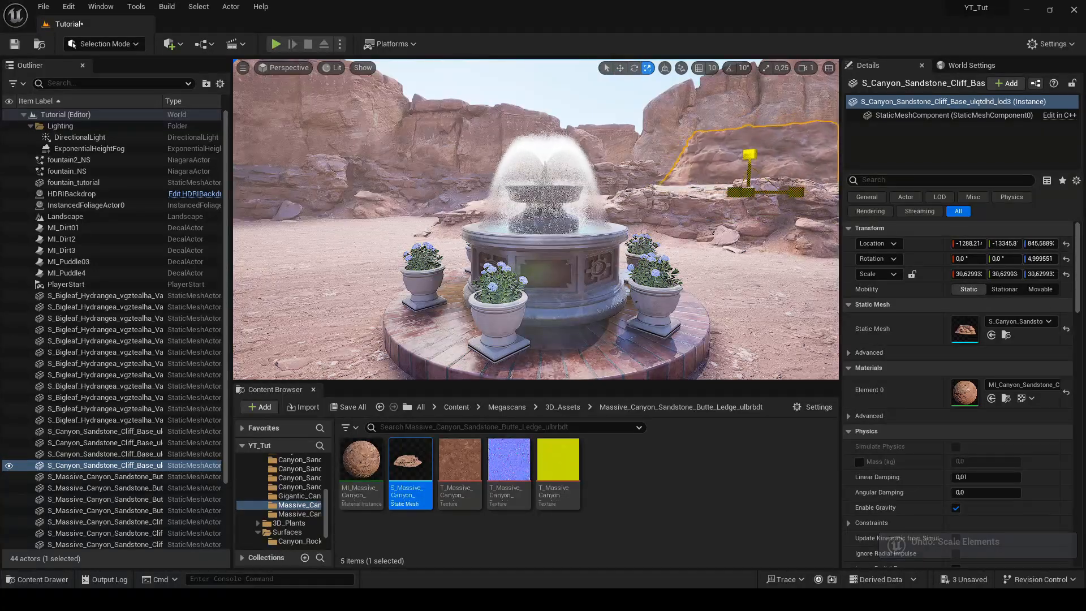
{"action": "key", "text": "w"}
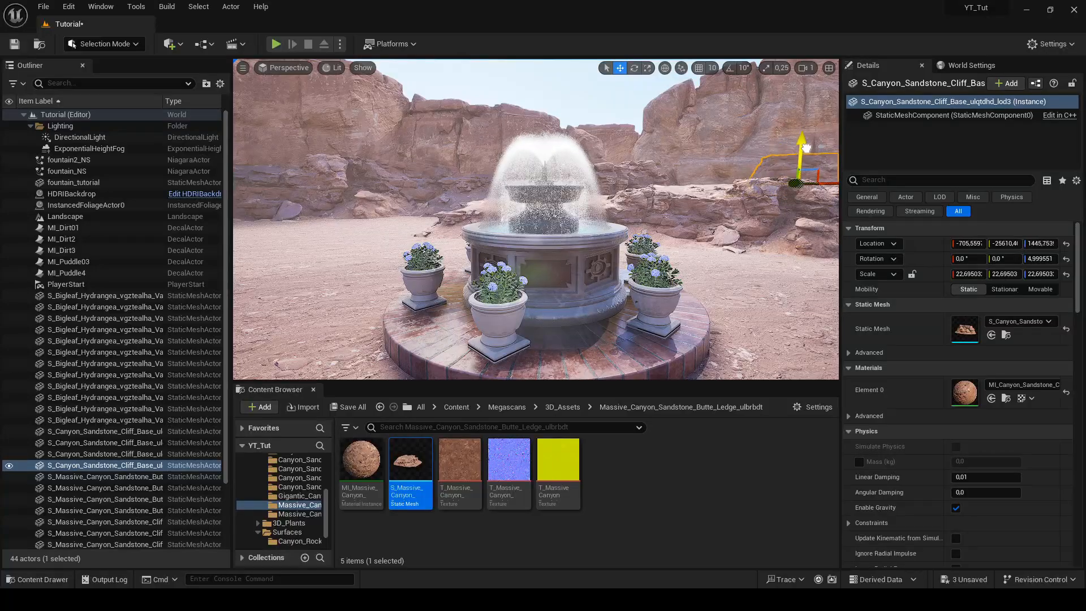
{"action": "key", "text": "e"}
{"action": "left_click_drag", "start_coordinate": [762, 185], "coordinate": [803, 187]}
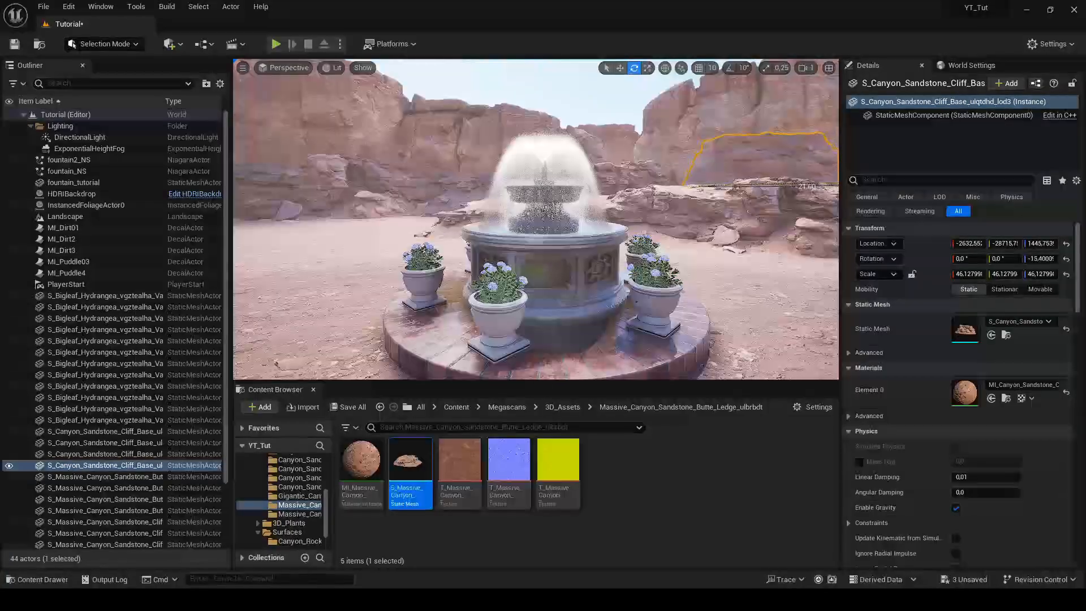
Duplicate the small butte ledge into the right background and enlarge the copy to about 8.5, 8.6 and 8.8
{"action": "left_click", "coordinate": [677, 198]}
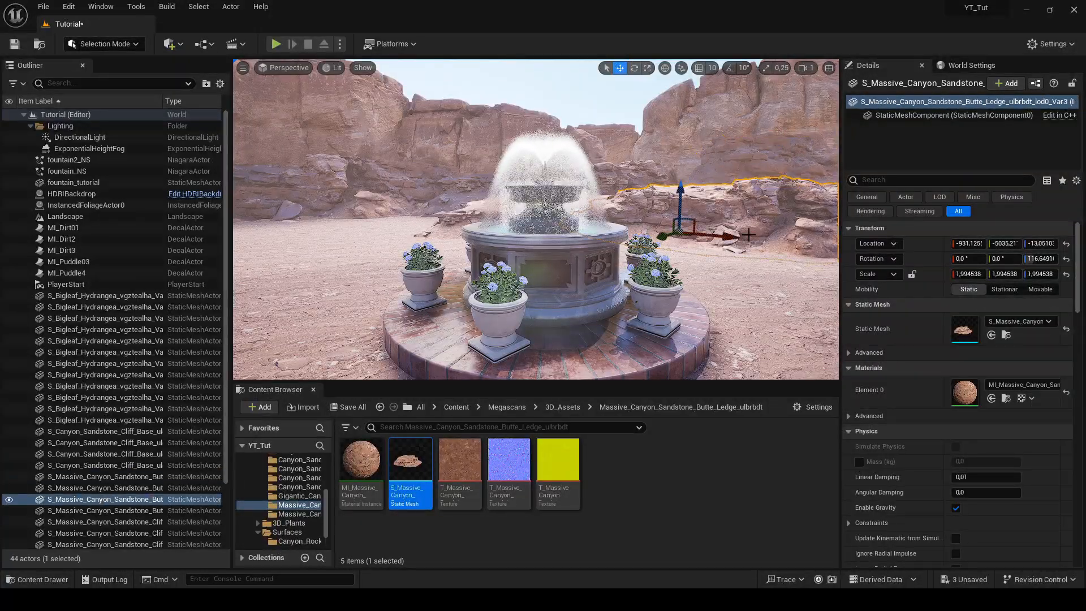
{"action": "left_click_drag", "start_coordinate": [677, 231], "coordinate": [783, 149], "text": "alt"}
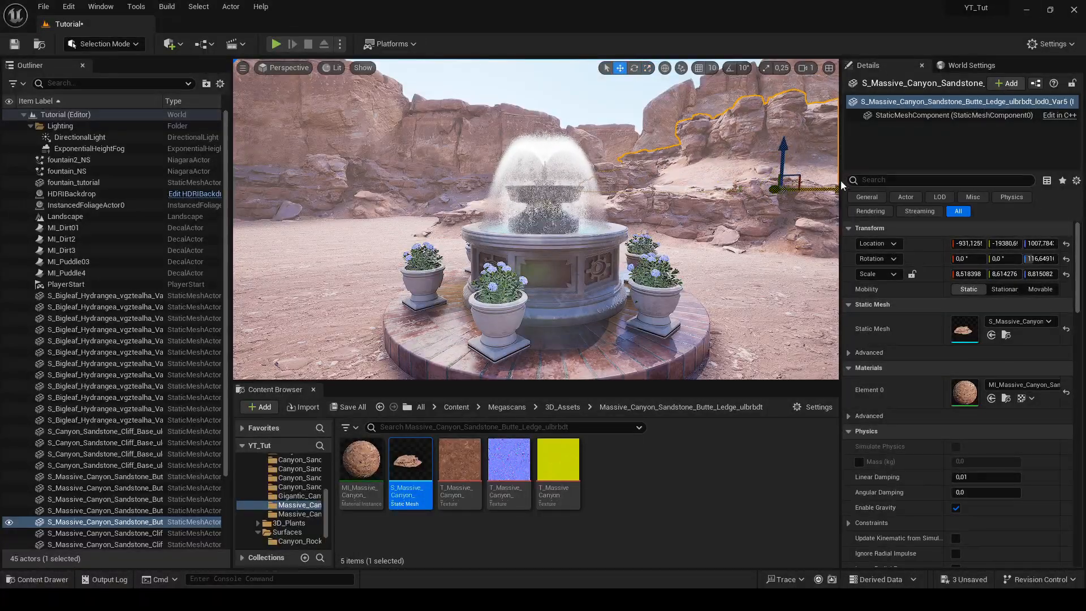
{"action": "key", "text": "ctrl+z"}
{"action": "key", "text": "ctrl+z"}
{"action": "key", "text": "ctrl+z"}
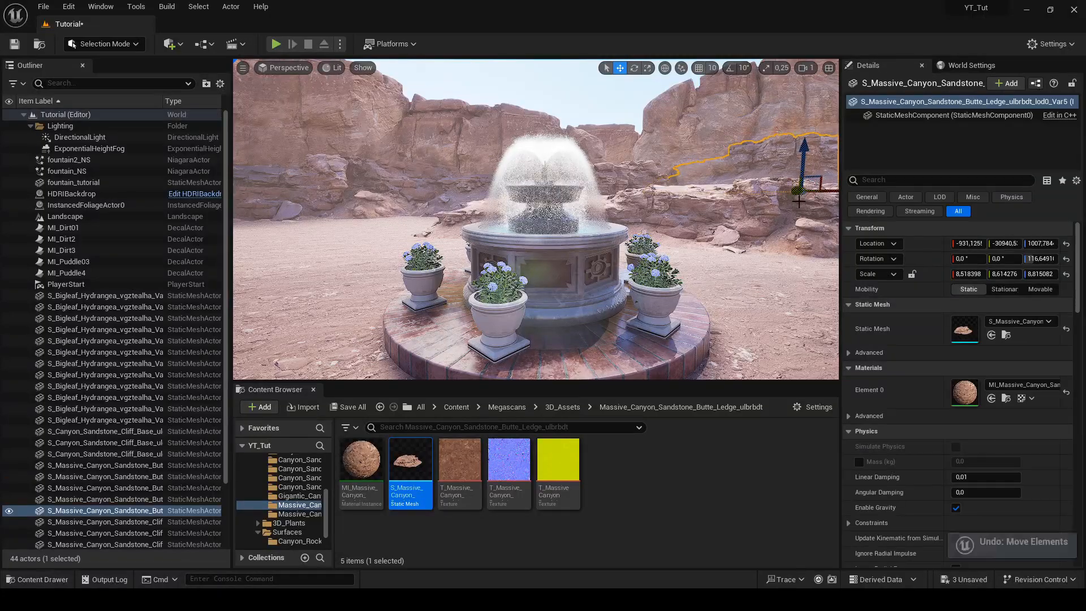
{"action": "left_click_drag", "start_coordinate": [762, 188], "coordinate": [759, 189]}
Duplicate the large butte ledge, move the copy to the left of the fountain and rotate it to about 17.4°
{"action": "left_click_drag", "start_coordinate": [783, 146], "coordinate": [783, 207], "text": "alt"}
{"action": "left_click_drag", "start_coordinate": [782, 249], "coordinate": [317, 254]}
{"action": "key", "text": "e"}
{"action": "key", "text": "w"}
{"action": "mouse_move", "coordinate": [429, 264]}
{"action": "right_mouse_down"}
{"action": "mouse_move", "coordinate": [428, 322]}
{"action": "mouse_move", "coordinate": [428, 265]}
{"action": "right_mouse_up"}
{"action": "left_click_drag", "start_coordinate": [296, 263], "coordinate": [302, 164]}
{"action": "mouse_move", "coordinate": [428, 218]}
{"action": "right_mouse_down"}
{"action": "mouse_move", "coordinate": [429, 271]}
{"action": "mouse_move", "coordinate": [429, 219]}
{"action": "right_mouse_up"}
Scale the left ledge copy to about 5.7, 5.8 and 6.0 and shift it farther from the fountain
{"action": "key", "text": "r"}
{"action": "mouse_move", "coordinate": [322, 213]}
{"action": "left_mouse_down"}
{"action": "mouse_move", "coordinate": [305, 224]}
{"action": "mouse_move", "coordinate": [316, 228]}
{"action": "left_mouse_up"}
{"action": "key", "text": "ctrl+z"}
{"action": "left_click_drag", "start_coordinate": [292, 227], "coordinate": [237, 224]}
{"action": "key", "text": "w"}
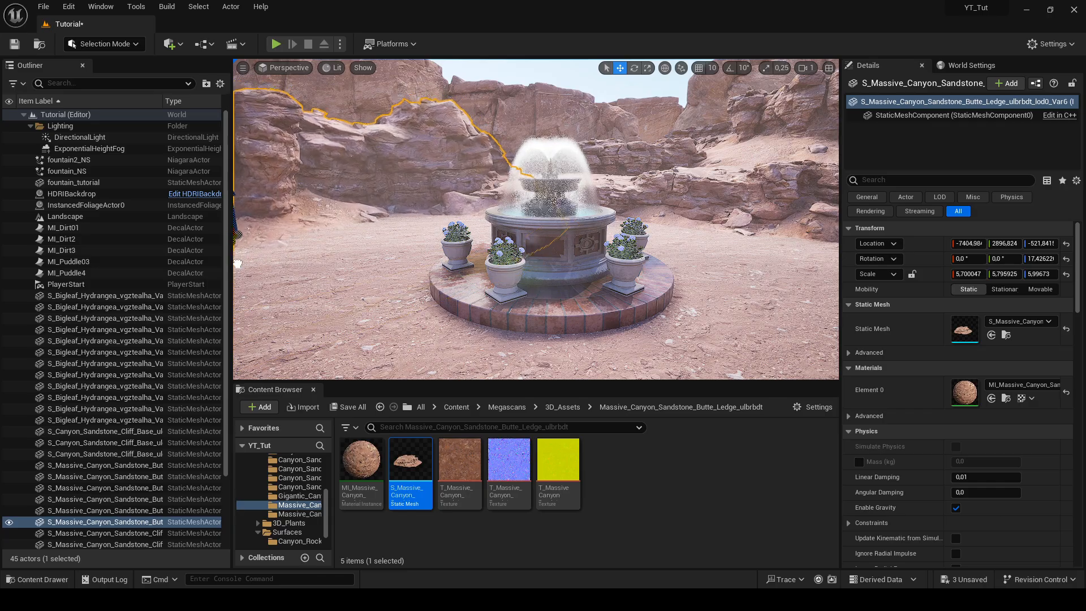
{"action": "left_click_drag", "start_coordinate": [237, 264], "coordinate": [249, 258]}
{"action": "mouse_move", "coordinate": [429, 218]}
{"action": "right_mouse_down"}
{"action": "mouse_move", "coordinate": [429, 249]}
{"action": "mouse_move", "coordinate": [429, 232]}
{"action": "mouse_move", "coordinate": [435, 238]}
{"action": "right_mouse_up"}
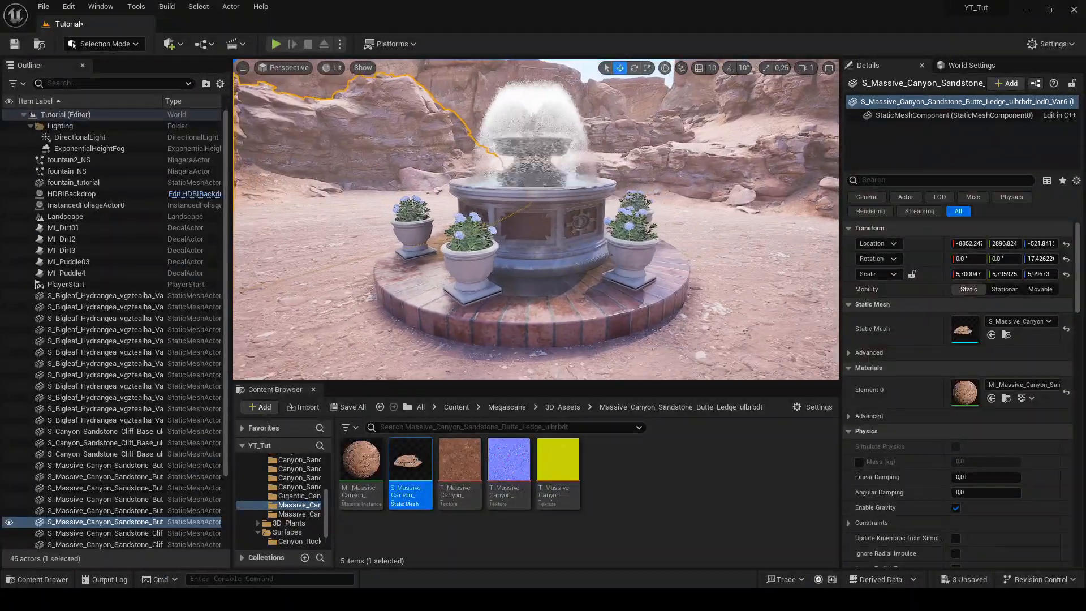
Duplicate the large right background ledge and mirror the copy with an X scale of -8.518398
{"action": "right_click_drag", "start_coordinate": [536, 218], "coordinate": [526, 243]}
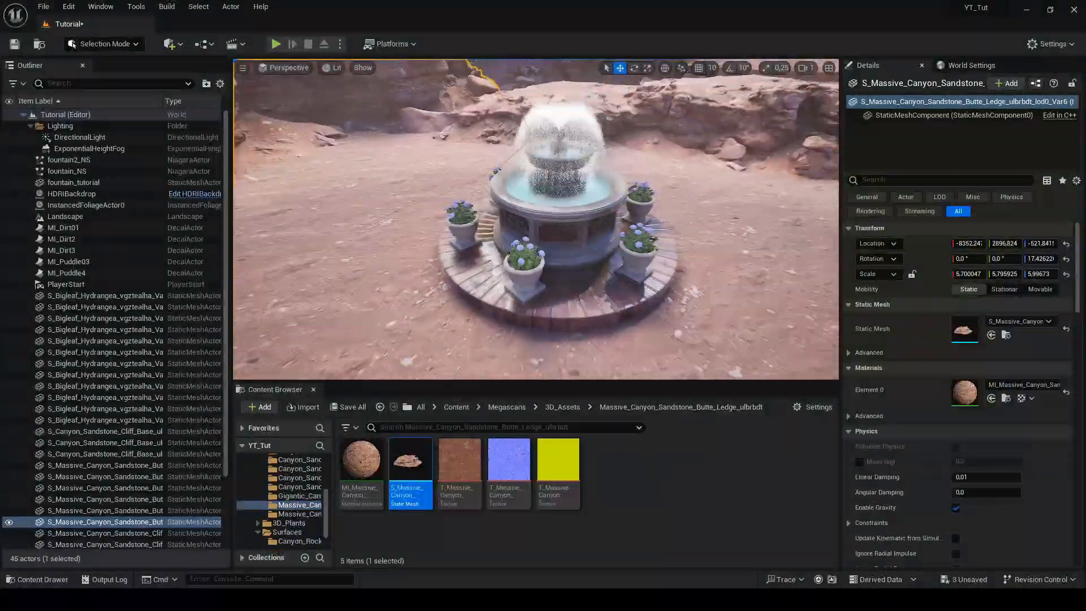
{"action": "right_click_drag", "start_coordinate": [635, 173], "coordinate": [688, 118]}
{"action": "left_click", "coordinate": [652, 174]}
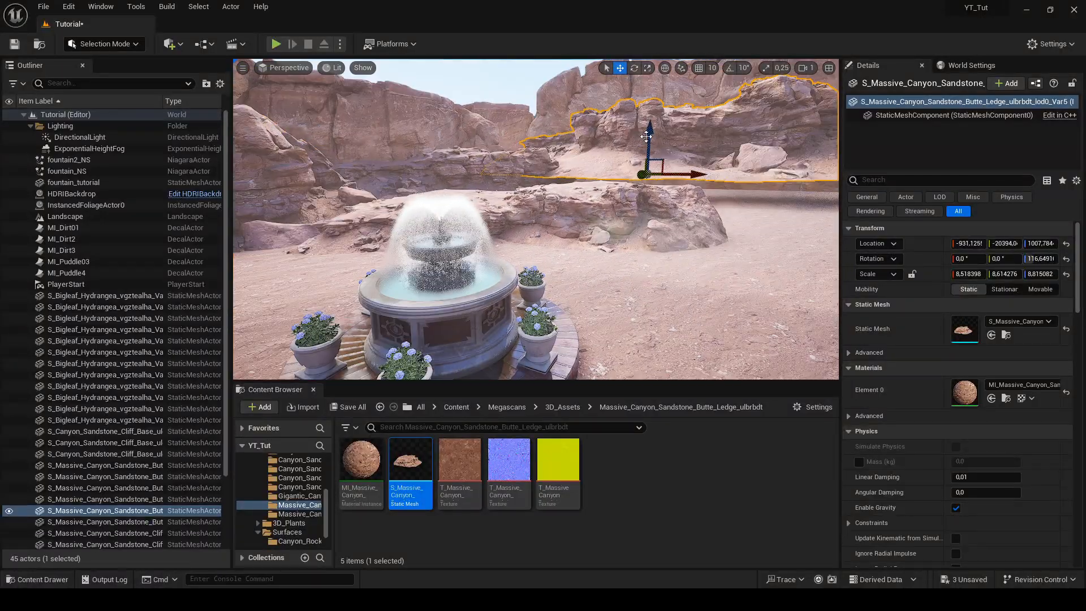
{"action": "left_click_drag", "start_coordinate": [642, 176], "coordinate": [626, 216], "text": "alt"}
{"action": "left_click", "coordinate": [973, 274]}
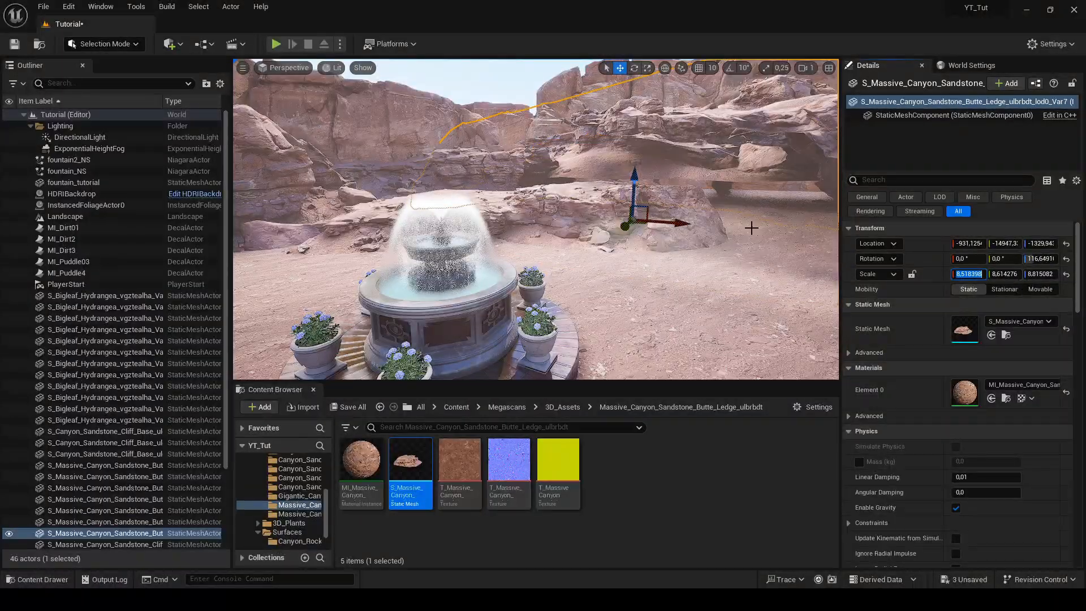
{"action": "key", "text": "Home"}
{"action": "type", "text": "-"}
{"action": "key", "text": "Return"}
Lower the mirrored ledge and rotate it to about 231.7° so it fills the gap in the background
{"action": "left_click_drag", "start_coordinate": [634, 176], "coordinate": [634, 205]}
{"action": "key", "text": "e"}
{"action": "left_click_drag", "start_coordinate": [665, 262], "coordinate": [665, 262]}
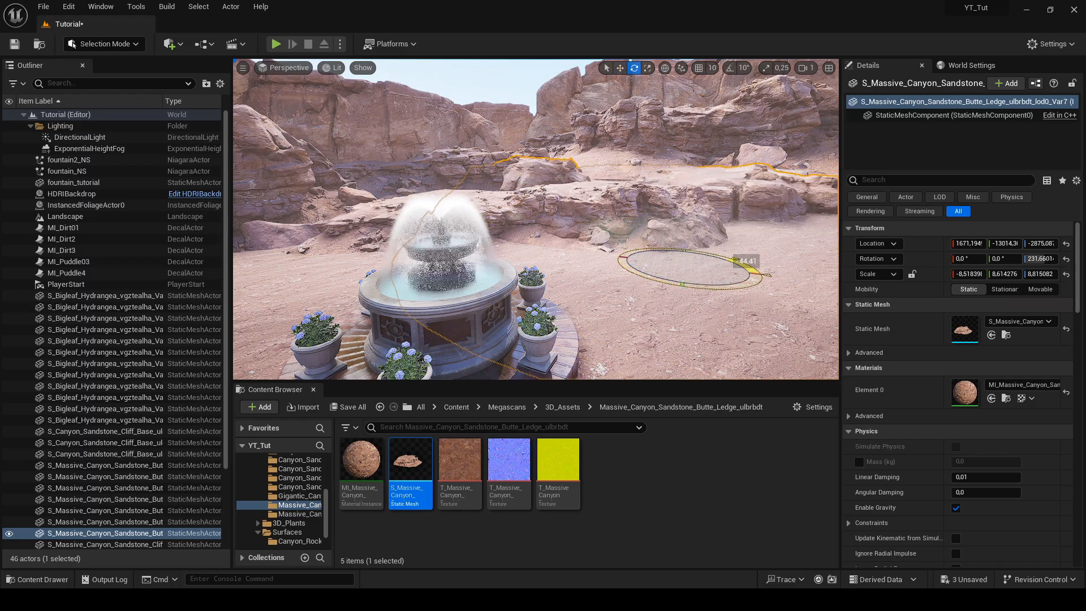
{"action": "left_click_drag", "start_coordinate": [749, 268], "coordinate": [750, 272]}
Try HDRIBackdrop Z rotations of 120, 90, -120 and -130 degrees
{"action": "right_click_drag", "start_coordinate": [750, 273], "coordinate": [618, 174]}
{"action": "left_click", "coordinate": [627, 185]}
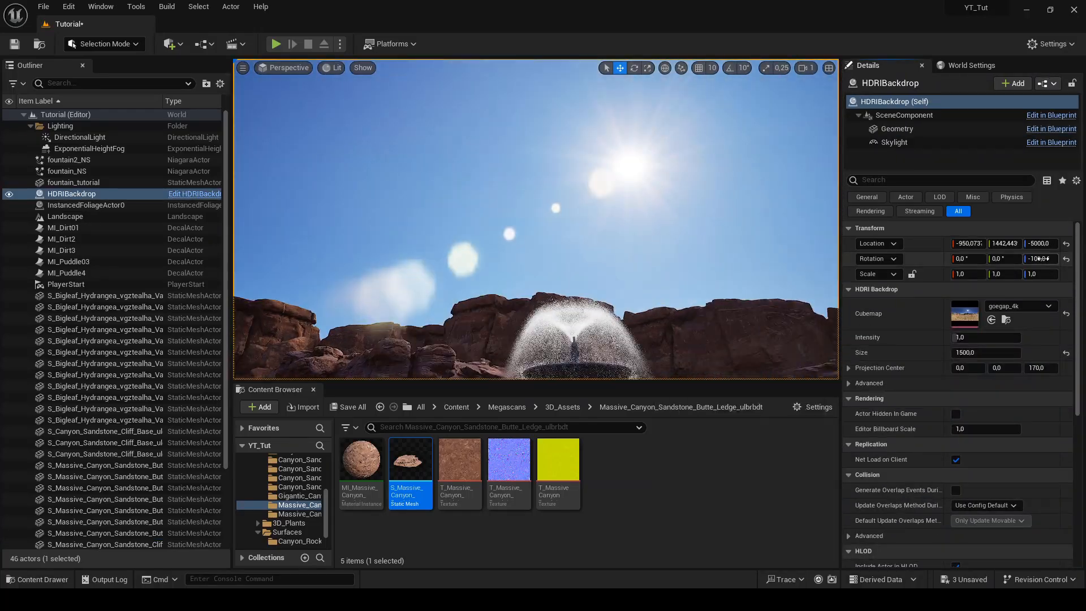
{"action": "type", "text": "120"}
{"action": "key", "text": "Return"}
{"action": "type", "text": "90"}
{"action": "key", "text": "Return"}
{"action": "type", "text": "-120"}
{"action": "key", "text": "Return"}
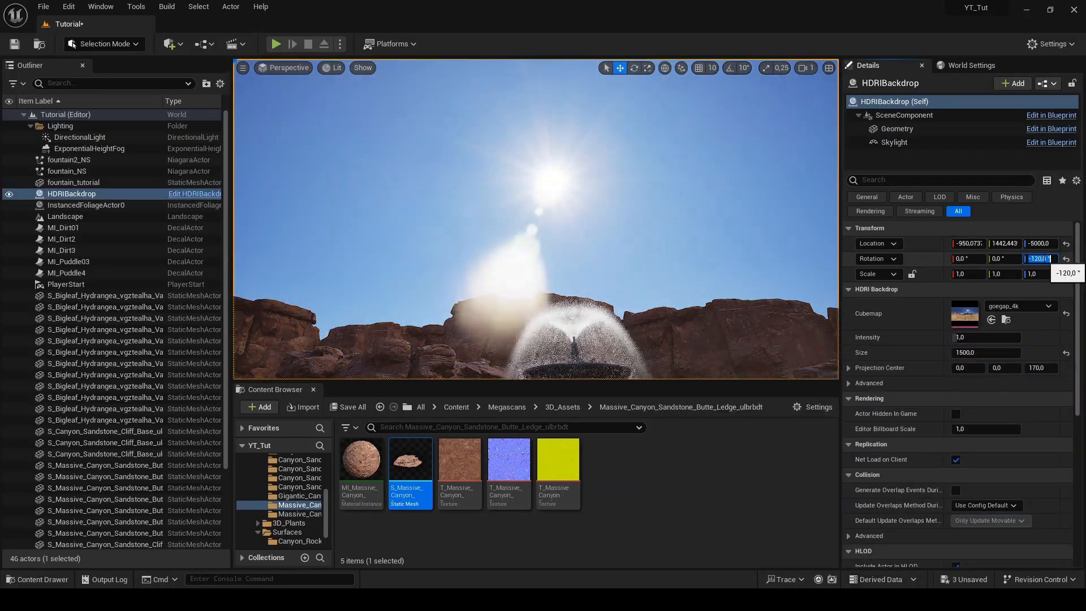
{"action": "type", "text": "-130"}
{"action": "key", "text": "Return"}
Hide the DirectionalLight to judge the fountain under the HDRI lighting alone
{"action": "right_click_drag", "start_coordinate": [622, 186], "coordinate": [478, 226]}
{"action": "left_click", "coordinate": [9, 138]}
{"action": "key", "text": "Return"}
Try HDRIBackdrop Z rotations of -110 and -80 degrees while viewing the fountain
{"action": "right_click_drag", "start_coordinate": [678, 226], "coordinate": [713, 226]}
{"action": "left_click", "coordinate": [1042, 259]}
{"action": "type", "text": "-110"}
{"action": "key", "text": "Return"}
{"action": "left_click", "coordinate": [1043, 260]}
{"action": "type", "text": "-80"}
{"action": "key", "text": "Return"}
{"action": "right_click_drag", "start_coordinate": [565, 226], "coordinate": [656, 226]}
Set the HDRIBackdrop's Z rotation to 240 degrees after trying values including 80 and 120
{"action": "left_click", "coordinate": [1042, 259]}
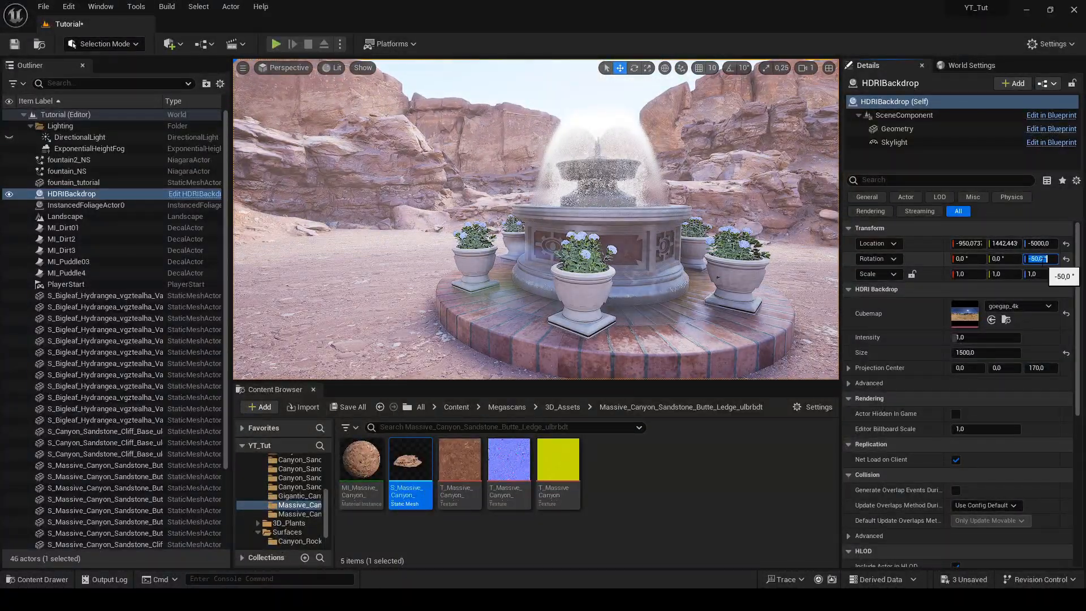
{"action": "type", "text": "80"}
{"action": "key", "text": "Return"}
{"action": "type", "text": "180"}
{"action": "key", "text": "Return"}
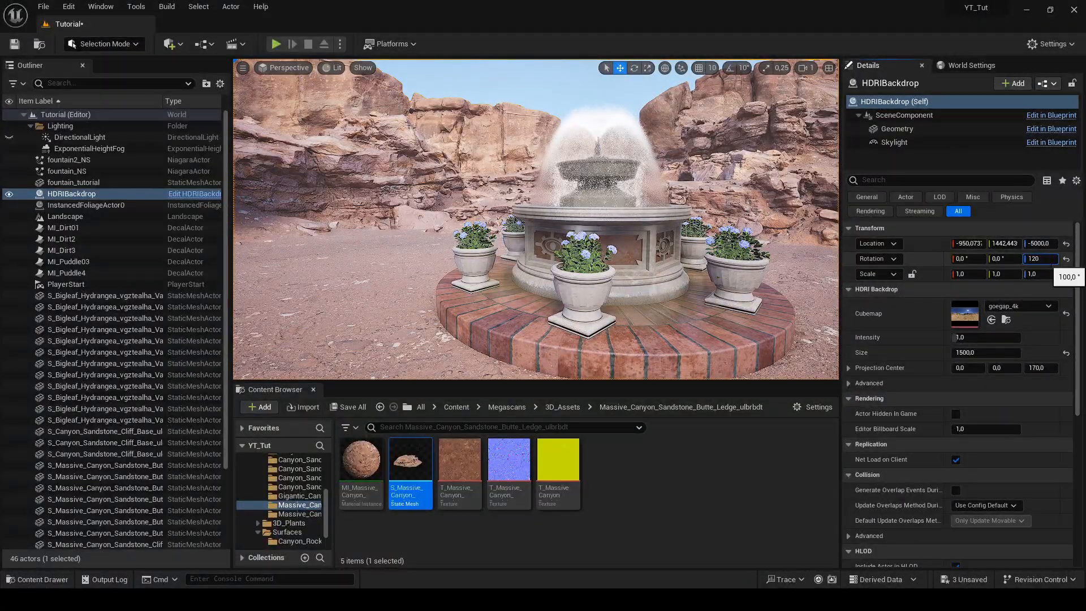
{"action": "type", "text": "240"}
{"action": "key", "text": "Return"}
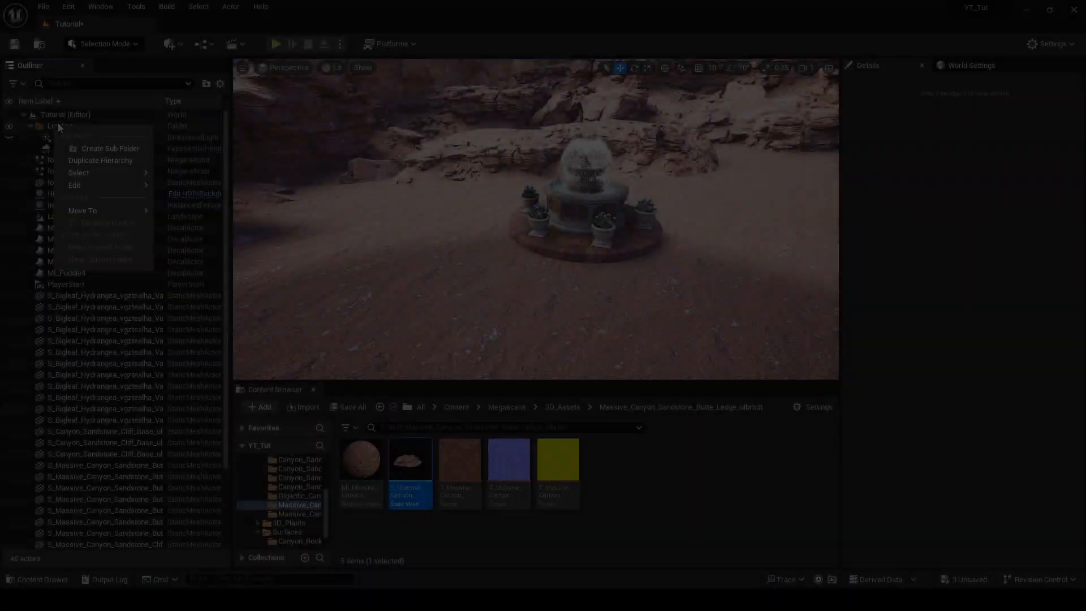
Add a Cine Camera Actor to the level and pilot it in the viewport
{"action": "left_click", "coordinate": [170, 43]}
{"action": "mouse_move", "coordinate": [230, 198]}
{"action": "left_click", "coordinate": [339, 216]}
{"action": "right_click", "coordinate": [96, 160]}
{"action": "left_click", "coordinate": [147, 226]}
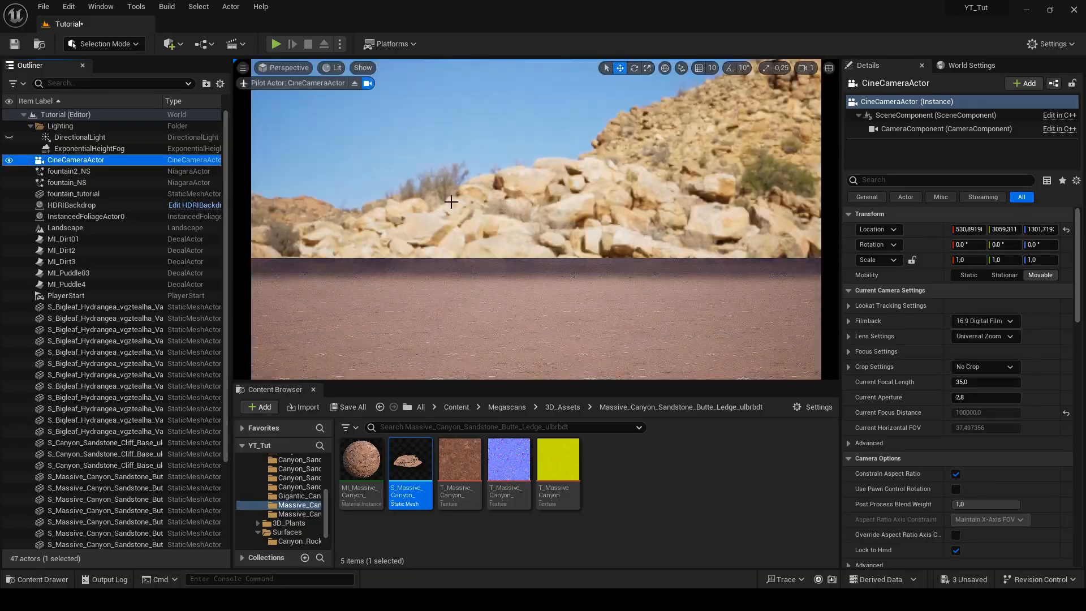
Frame the fountain through the piloted camera and choose a different lens preset
{"action": "right_click_drag", "start_coordinate": [452, 220], "coordinate": [690, 212]}
{"action": "left_click", "coordinate": [986, 337]}
{"action": "left_click", "coordinate": [994, 371]}
{"action": "mouse_move", "coordinate": [565, 226]}
{"action": "right_mouse_down"}
{"action": "mouse_move", "coordinate": [543, 232]}
{"action": "mouse_move", "coordinate": [622, 209]}
{"action": "mouse_move", "coordinate": [543, 232]}
{"action": "mouse_move", "coordinate": [566, 226]}
{"action": "mouse_move", "coordinate": [532, 209]}
{"action": "mouse_move", "coordinate": [560, 255]}
{"action": "mouse_move", "coordinate": [565, 244]}
{"action": "mouse_move", "coordinate": [520, 232]}
{"action": "mouse_move", "coordinate": [562, 239]}
{"action": "right_mouse_up"}
Hide three of the massive sandstone cliffs behind the fountain in the camera view
{"action": "left_click", "coordinate": [382, 100]}
{"action": "left_click", "coordinate": [8, 455]}
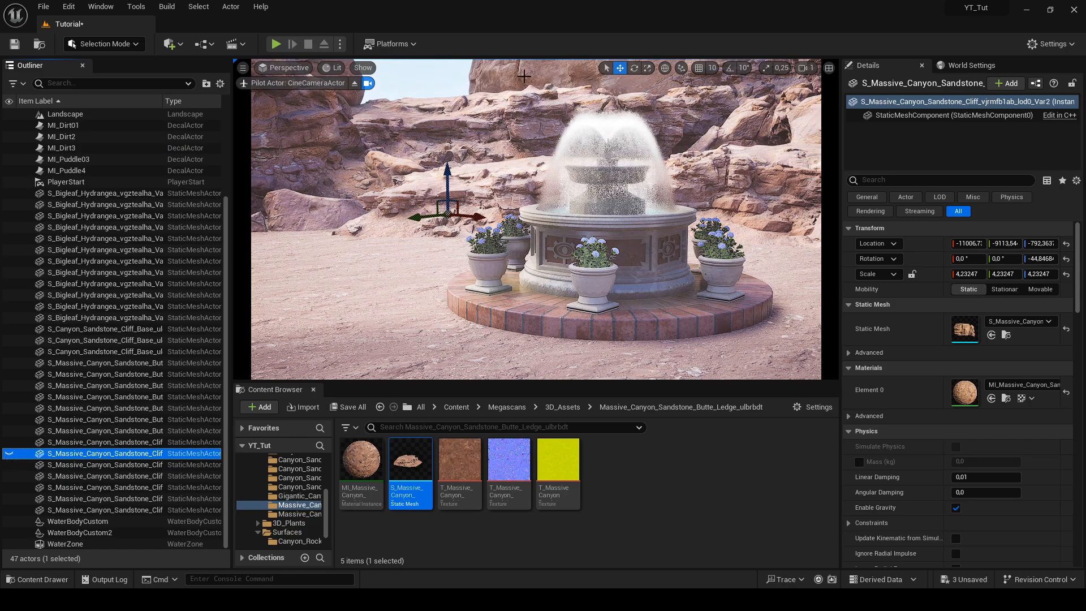
{"action": "left_click", "coordinate": [353, 125]}
{"action": "left_click", "coordinate": [342, 96]}
{"action": "left_click", "coordinate": [8, 442]}
{"action": "left_click", "coordinate": [526, 82]}
{"action": "left_click", "coordinate": [8, 476]}
Hide the large right background ledge and the original cliff base, and briefly toggle the small right ledge's visibility
{"action": "left_click", "coordinate": [678, 130]}
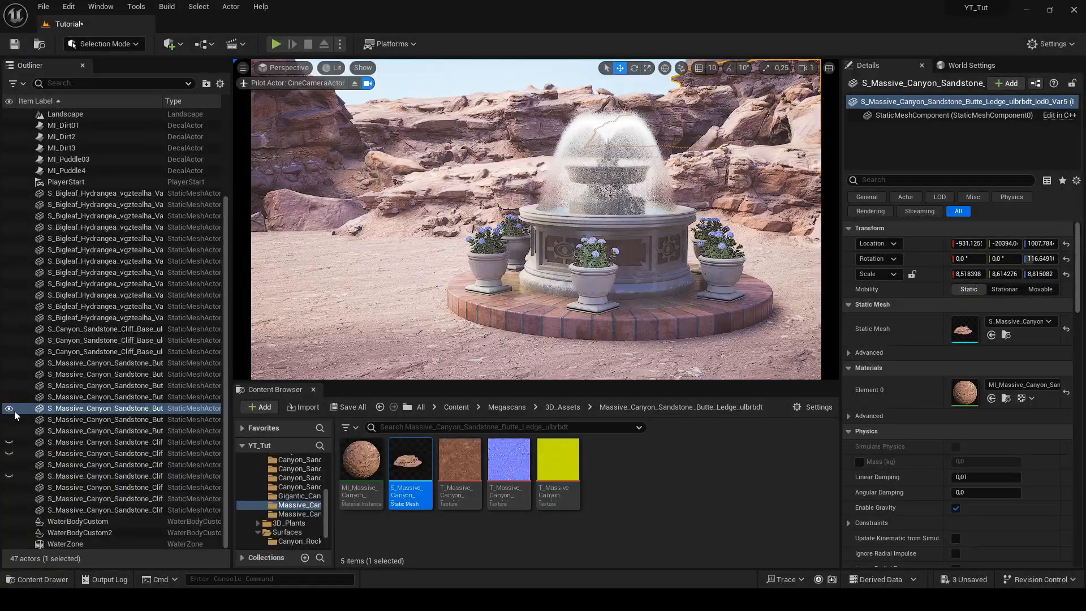
{"action": "left_click", "coordinate": [9, 408]}
{"action": "left_click", "coordinate": [718, 116]}
{"action": "left_click", "coordinate": [9, 330]}
{"action": "left_click", "coordinate": [730, 176]}
{"action": "left_click", "coordinate": [10, 387]}
{"action": "left_click", "coordinate": [10, 387]}
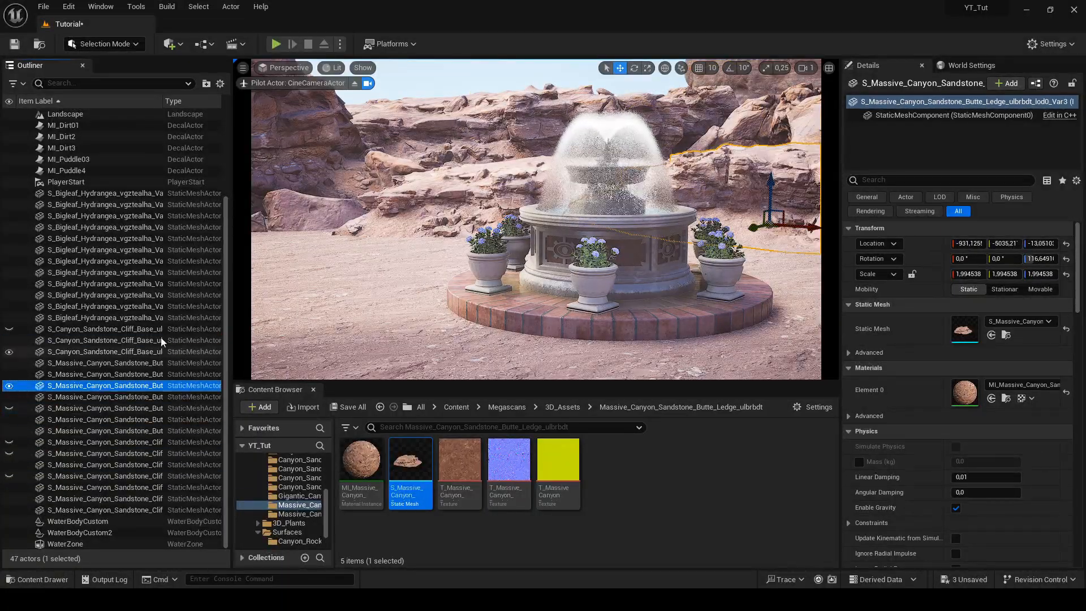
Hide two more butte ledges on the left side of the camera view
{"action": "left_click", "coordinate": [345, 122]}
{"action": "left_click", "coordinate": [9, 421]}
{"action": "left_click", "coordinate": [396, 136]}
{"action": "left_click", "coordinate": [12, 364]}
Duplicate the butte ledge behind the fountain into the left background and adjust the copy's rotation and position
{"action": "left_click", "coordinate": [277, 173]}
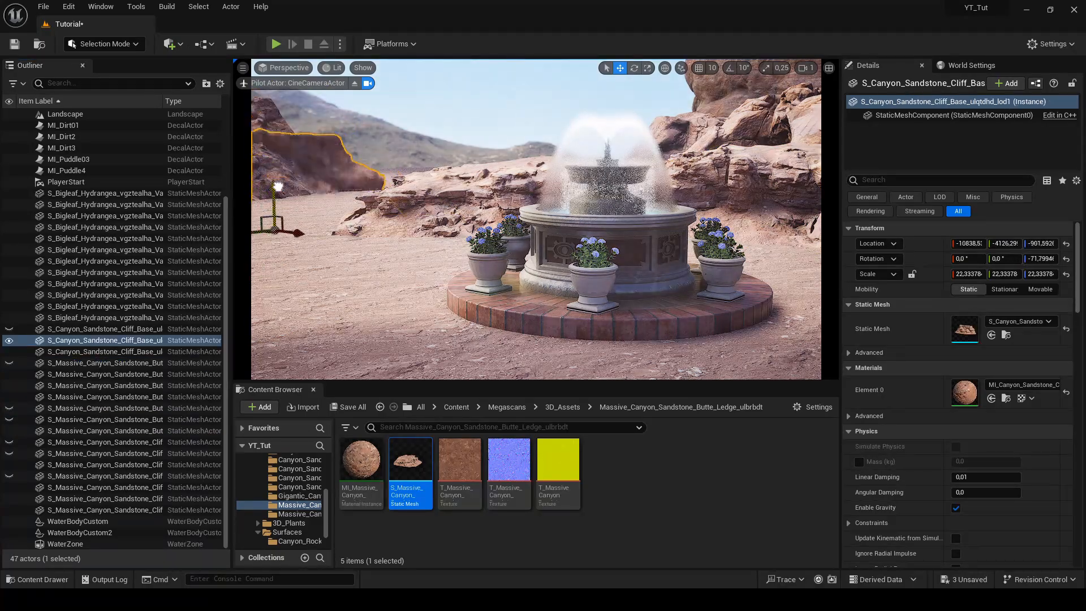
{"action": "left_click", "coordinate": [433, 191]}
{"action": "left_click_drag", "start_coordinate": [433, 212], "coordinate": [333, 223], "text": "alt"}
{"action": "left_click_drag", "start_coordinate": [1041, 259], "coordinate": [1056, 259]}
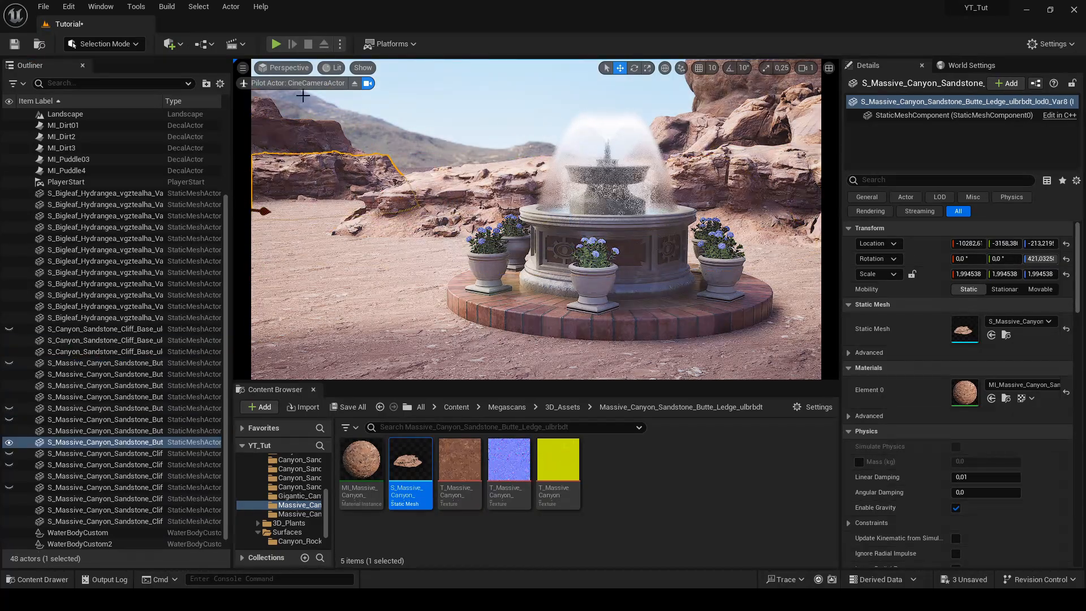
{"action": "left_click", "coordinate": [367, 83]}
{"action": "left_click_drag", "start_coordinate": [433, 231], "coordinate": [450, 226]}
{"action": "left_click", "coordinate": [368, 83]}
{"action": "key", "text": "e"}
{"action": "mouse_move", "coordinate": [359, 210]}
{"action": "left_mouse_down"}
{"action": "mouse_move", "coordinate": [317, 211]}
{"action": "mouse_move", "coordinate": [362, 202]}
{"action": "left_mouse_up"}
{"action": "key", "text": "w"}
{"action": "left_click_drag", "start_coordinate": [390, 158], "coordinate": [385, 168]}
Duplicate the massive sandstone cliff into the far left background and scale the copy to 5 on all axes
{"action": "left_click", "coordinate": [735, 95]}
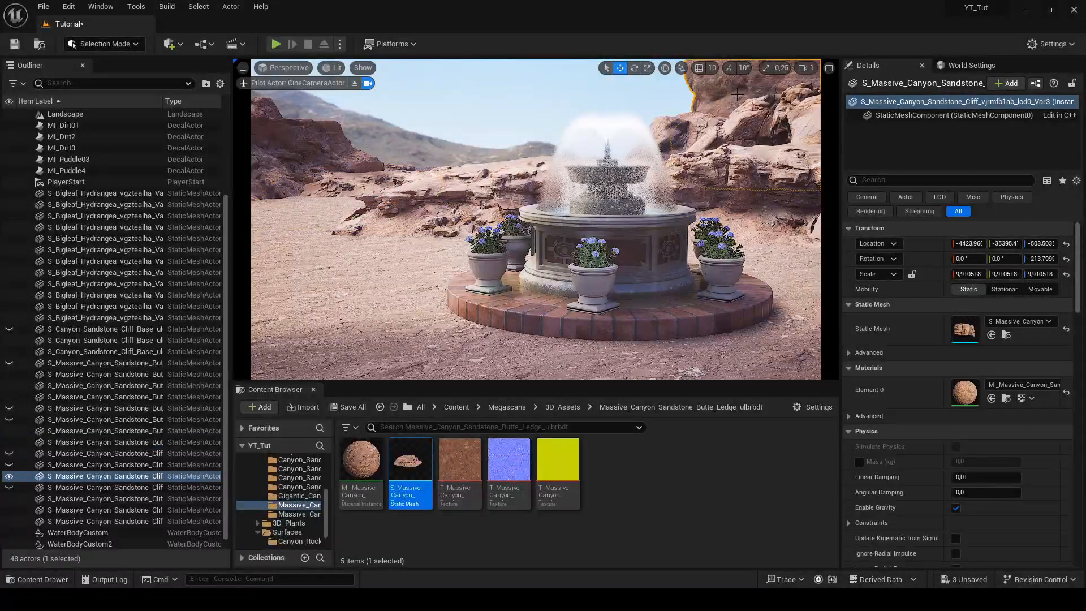
{"action": "left_click", "coordinate": [354, 83]}
{"action": "left_click_drag", "start_coordinate": [665, 233], "coordinate": [414, 237], "text": "alt"}
{"action": "left_click", "coordinate": [283, 68]}
{"action": "left_click", "coordinate": [302, 235]}
{"action": "key", "text": "e"}
{"action": "left_click", "coordinate": [968, 274]}
{"action": "type", "text": "5"}
{"action": "key", "text": "Tab"}
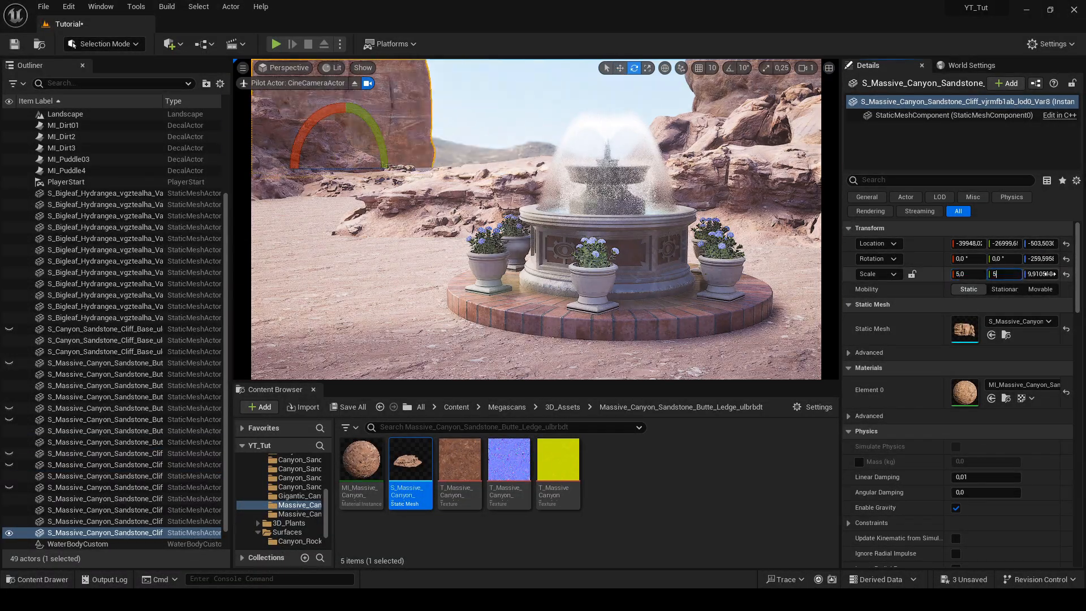
Lower the scaled background cliff and place a rotated duplicate of it farther right
{"action": "right_click", "coordinate": [455, 157]}
{"action": "left_click_drag", "start_coordinate": [346, 122], "coordinate": [346, 140]}
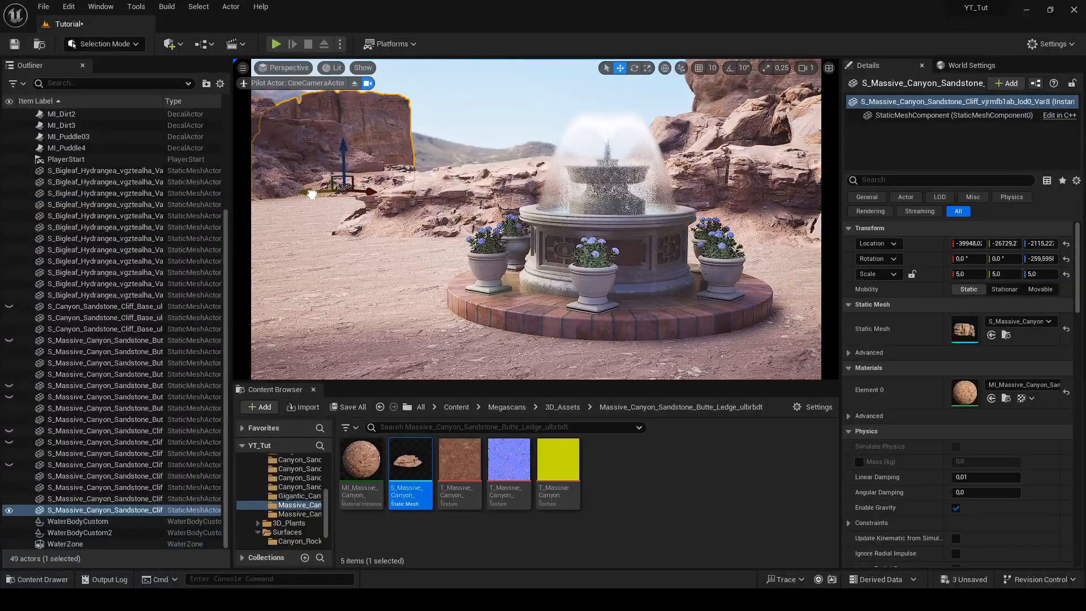
{"action": "mouse_move", "coordinate": [374, 187]}
{"action": "left_mouse_down", "text": "alt"}
{"action": "mouse_move", "coordinate": [536, 195]}
{"action": "mouse_move", "coordinate": [444, 183]}
{"action": "mouse_move", "coordinate": [389, 188]}
{"action": "mouse_move", "coordinate": [416, 199]}
{"action": "mouse_move", "coordinate": [382, 197]}
{"action": "left_mouse_up", "text": "alt"}
{"action": "key", "text": "e"}
Undo the last scaling of the new butte ledge copy behind the fountain and move it toward the right
{"action": "left_click", "coordinate": [428, 183]}
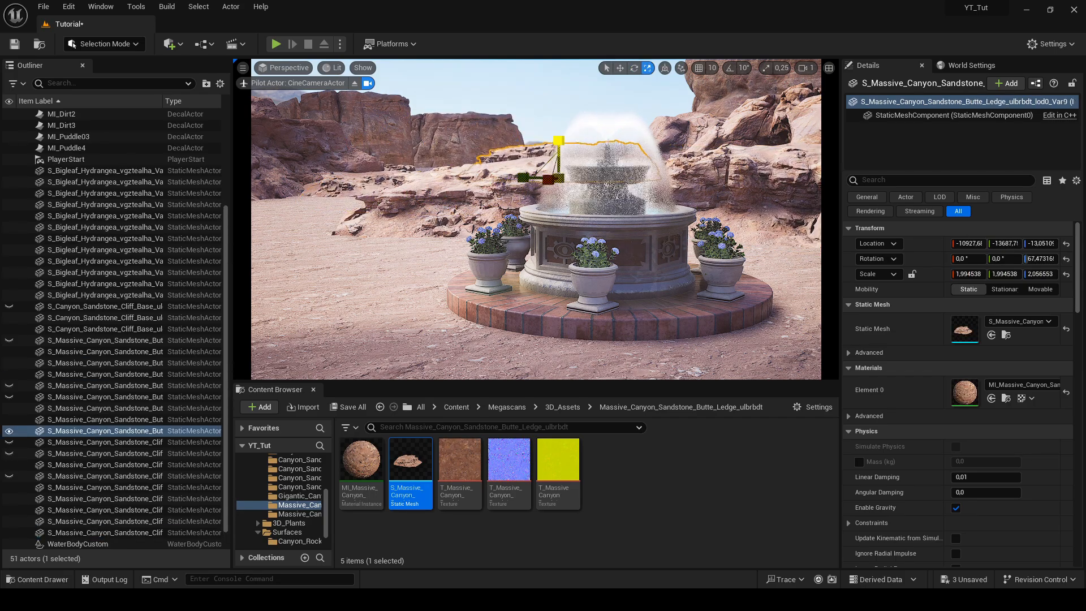
{"action": "key", "text": "ctrl+z"}
{"action": "left_click_drag", "start_coordinate": [559, 179], "coordinate": [701, 212]}
{"action": "key", "text": "w"}
Delete the surplus butte ledges right of the fountain
{"action": "left_click", "coordinate": [716, 180]}
{"action": "key", "text": "Delete"}
{"action": "left_click", "coordinate": [765, 175]}
{"action": "key", "text": "Delete"}
{"action": "left_click", "coordinate": [758, 170]}
{"action": "key", "text": "r"}
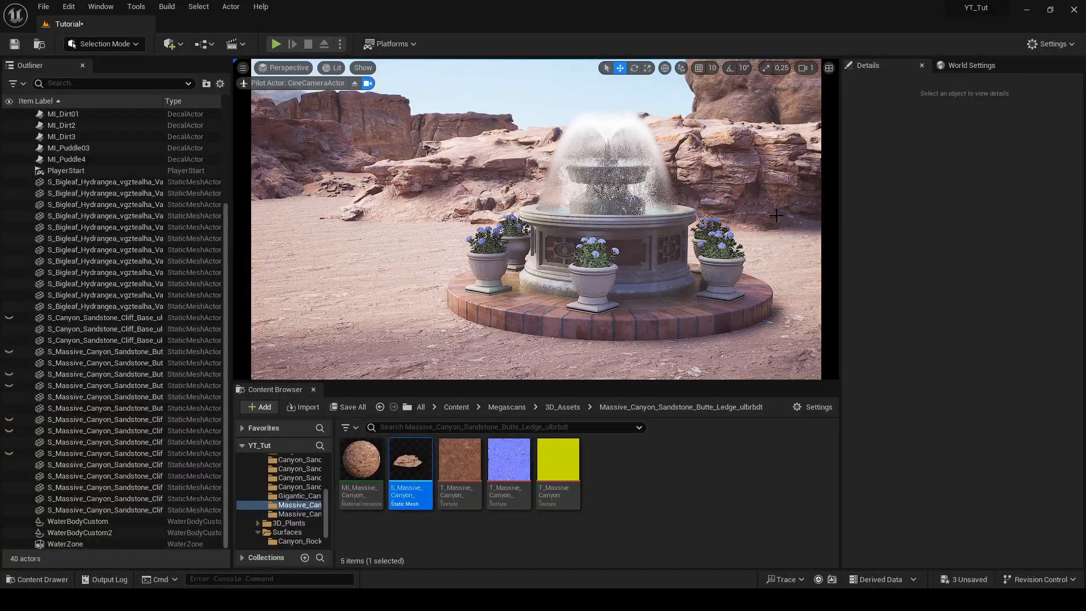
Scale the remaining butte ledge copy to about 3.34 and position it behind the fountain's right side
{"action": "left_click", "coordinate": [790, 126]}
{"action": "left_click", "coordinate": [458, 179]}
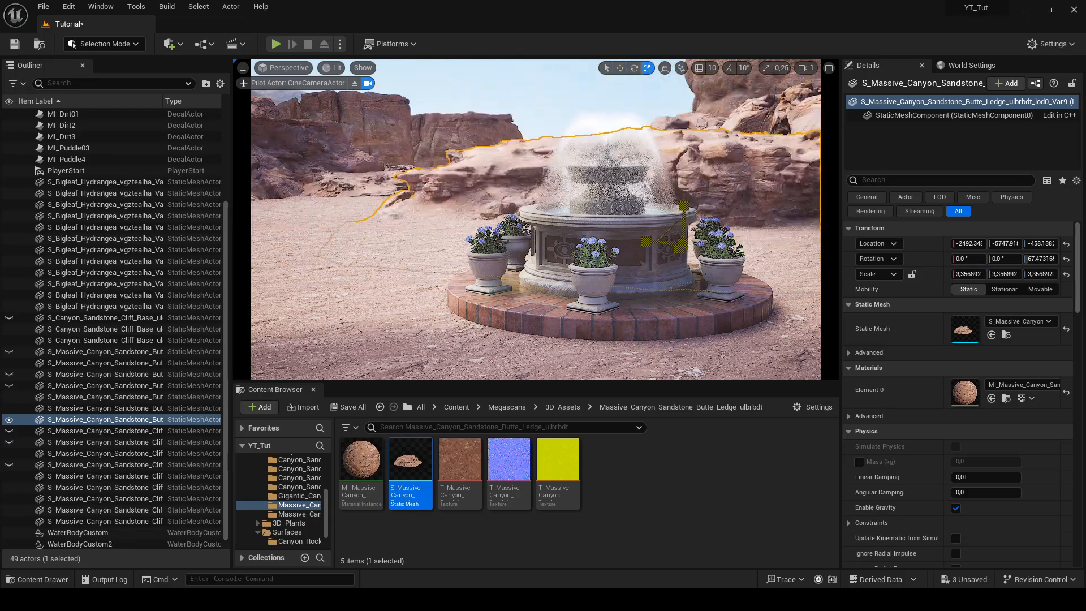
{"action": "left_click_drag", "start_coordinate": [688, 200], "coordinate": [739, 244]}
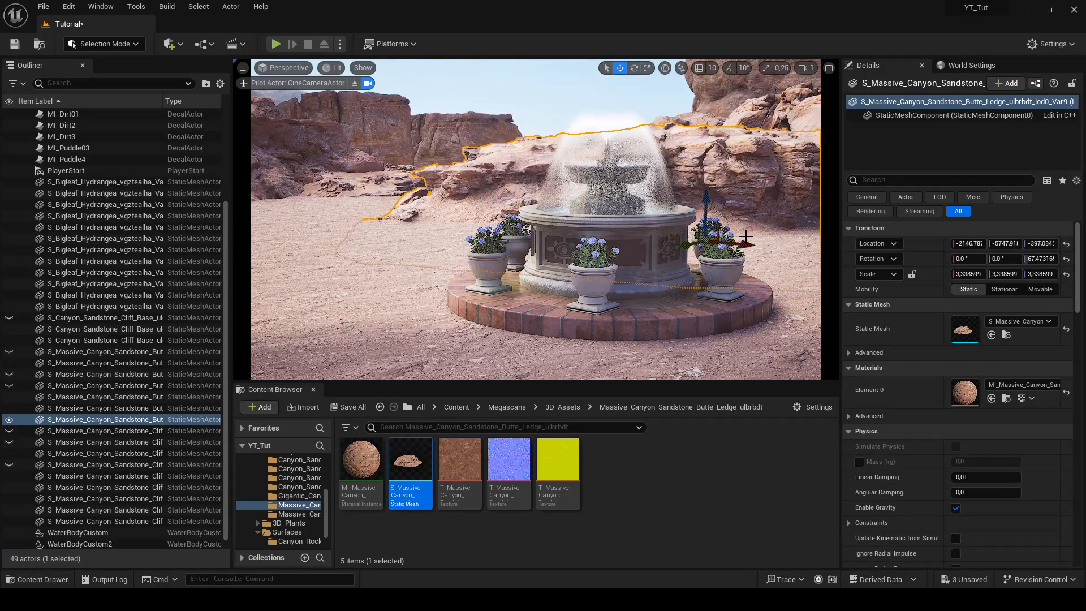
Delete the two surplus sandstone cliffs in the background left of the fountain
{"action": "left_click", "coordinate": [386, 174]}
{"action": "left_click", "coordinate": [436, 132]}
{"action": "left_click", "coordinate": [322, 121], "text": "ctrl"}
{"action": "key", "text": "Delete"}
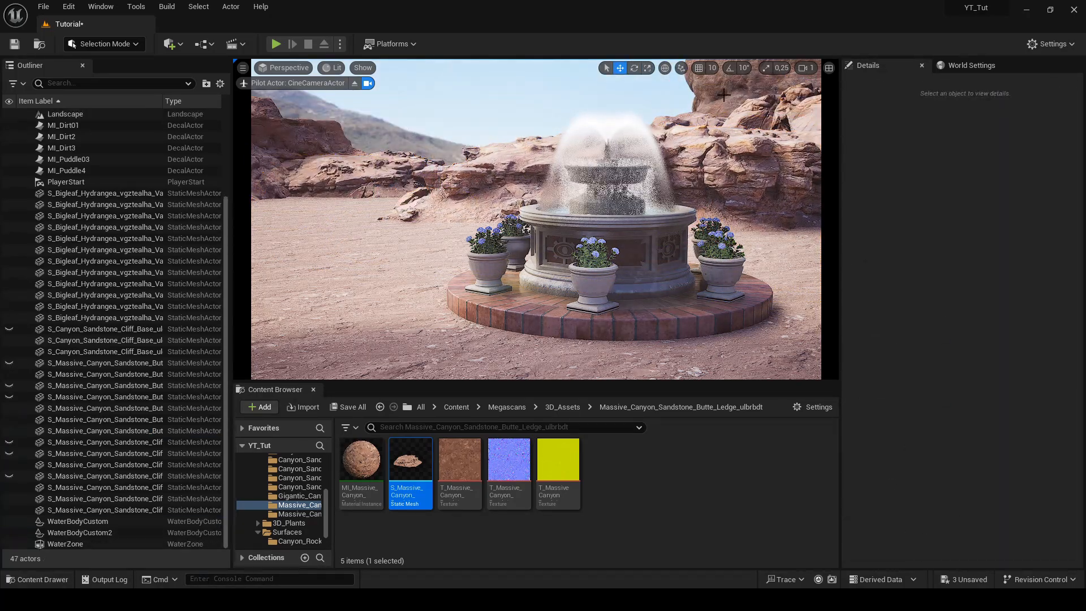
Duplicate the distant sandstone cliff, place the rotated copy behind the fountain's left side, and return to the CineCameraActor view
{"action": "left_click", "coordinate": [745, 101]}
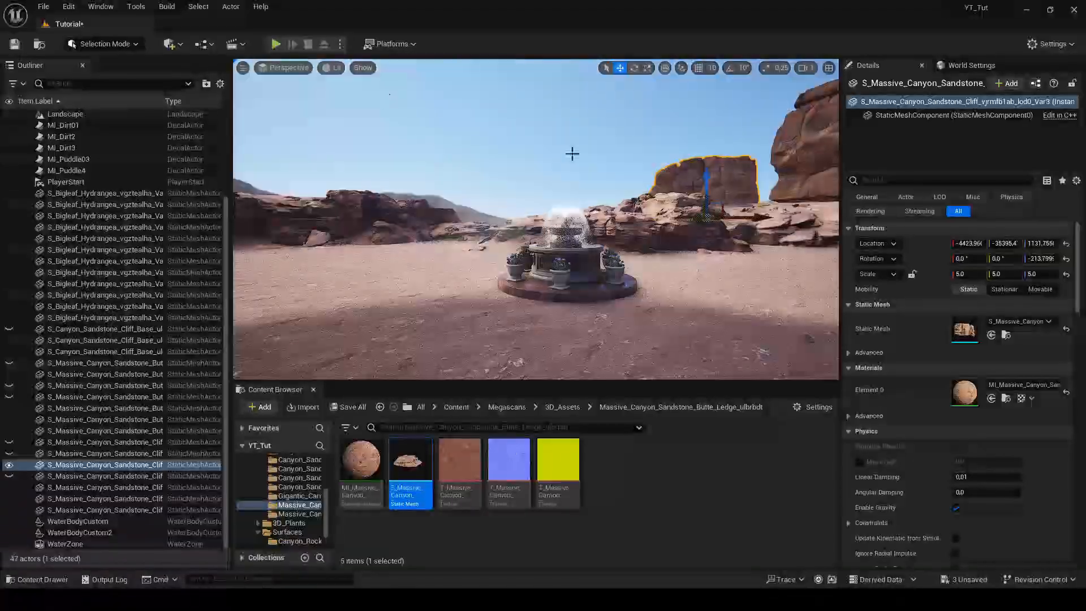
{"action": "left_click", "coordinate": [283, 67]}
{"action": "left_click", "coordinate": [315, 189]}
{"action": "left_click_drag", "start_coordinate": [813, 174], "coordinate": [577, 153], "text": "alt"}
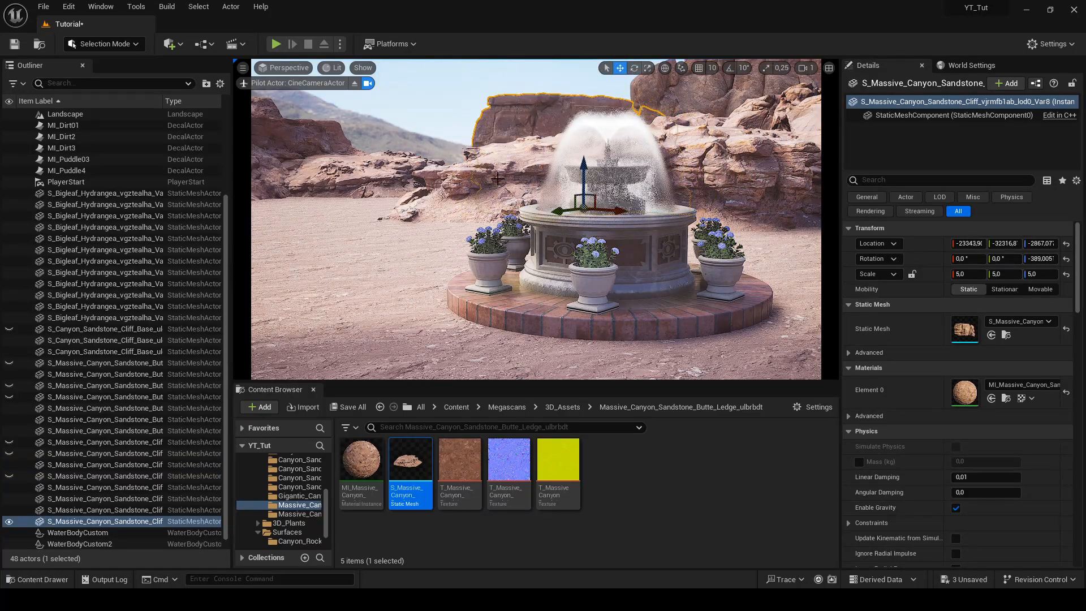
Duplicate the butte ledge into the background left of the fountain and delete a surplus butte ledge
{"action": "left_click", "coordinate": [498, 179]}
{"action": "left_click_drag", "start_coordinate": [543, 208], "coordinate": [319, 211], "text": "alt"}
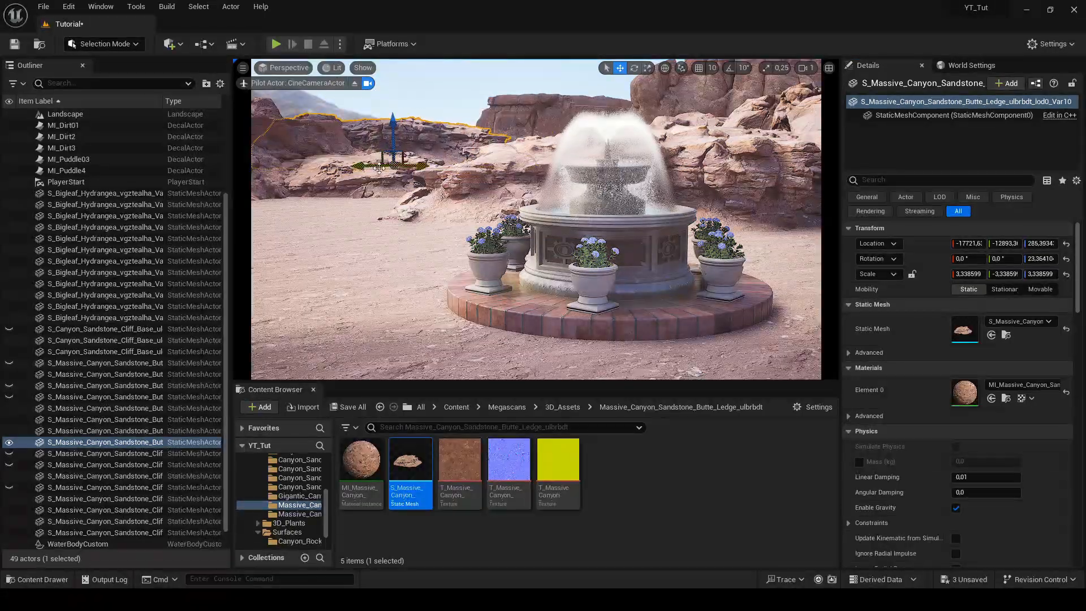
{"action": "key", "text": "Delete"}
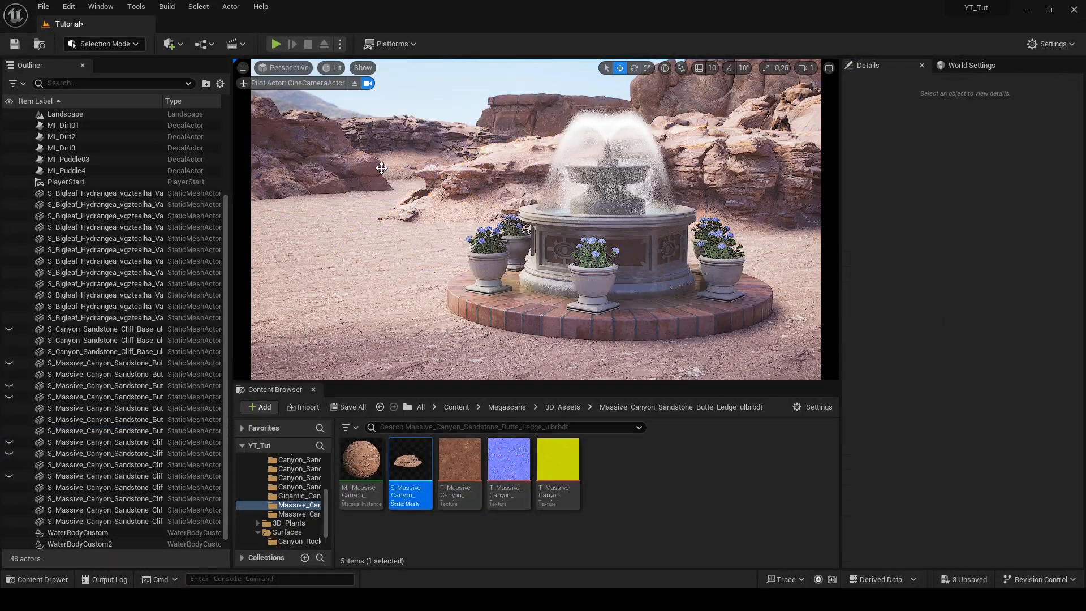
Place a small butte ledge at scale 1 in the midground left of the fountain
{"action": "left_click_drag", "start_coordinate": [326, 198], "coordinate": [358, 204]}
{"action": "key", "text": "e"}
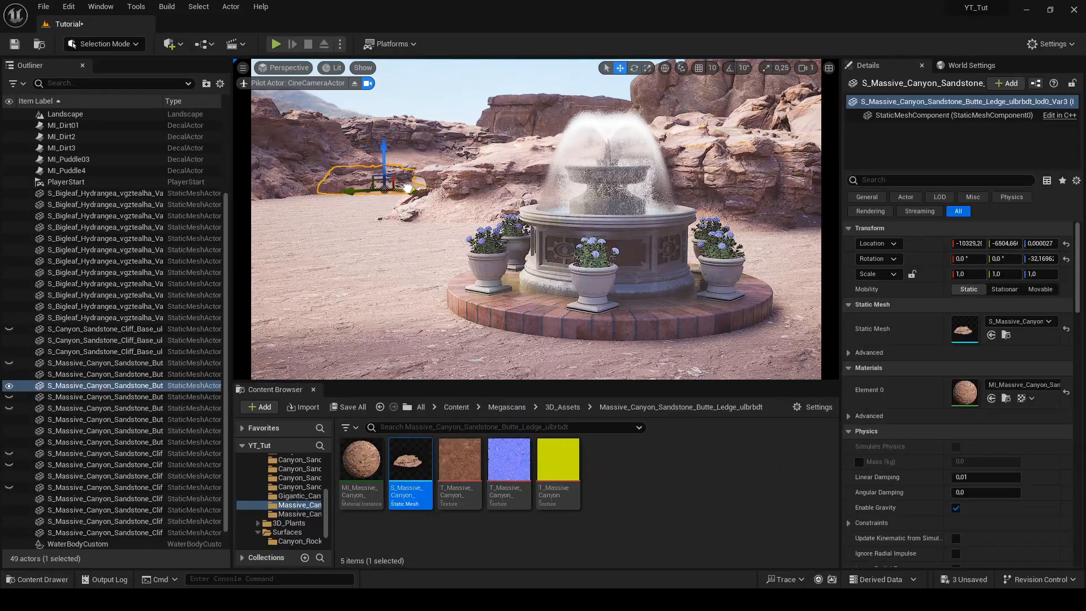
{"action": "left_click_drag", "start_coordinate": [407, 188], "coordinate": [409, 187]}
Add the Gigantic Canyon Sandstone Butte, move it behind the fountain, and rotate it into place
{"action": "left_click", "coordinate": [298, 496]}
{"action": "key", "text": "e"}
{"action": "left_click_drag", "start_coordinate": [411, 470], "coordinate": [405, 241]}
{"action": "key", "text": "w"}
{"action": "left_click_drag", "start_coordinate": [353, 240], "coordinate": [433, 159]}
{"action": "key", "text": "w"}
{"action": "left_click_drag", "start_coordinate": [441, 171], "coordinate": [636, 163]}
{"action": "key", "text": "e"}
{"action": "left_click_drag", "start_coordinate": [610, 166], "coordinate": [565, 166]}
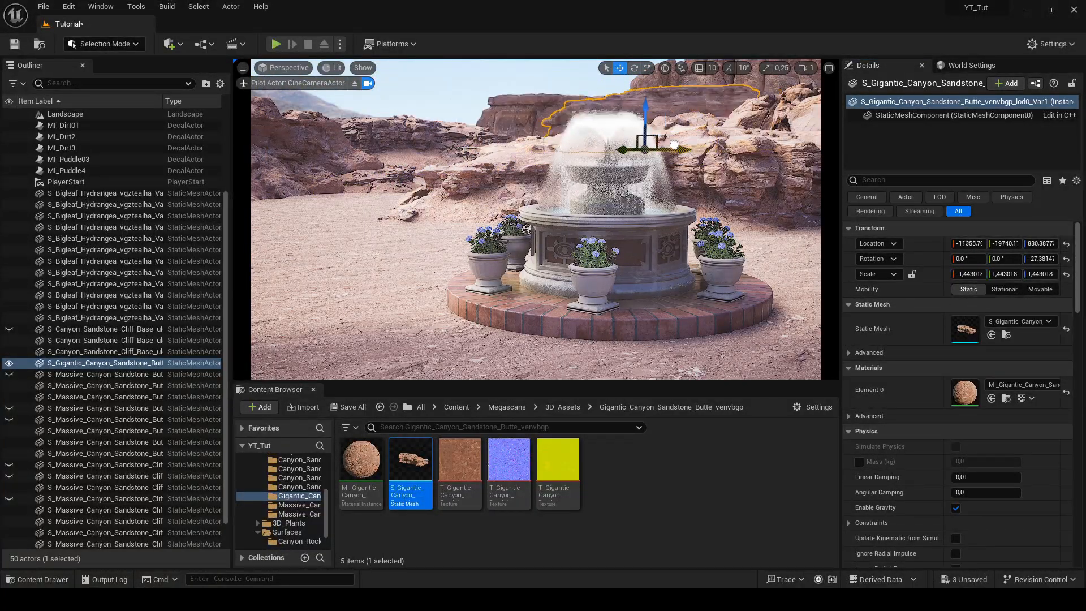
Move the gigantic butte behind the fountain's right side and delete the butte ledge already there
{"action": "key", "text": "w"}
{"action": "left_click_drag", "start_coordinate": [687, 149], "coordinate": [774, 142]}
{"action": "left_click", "coordinate": [788, 124]}
{"action": "key", "text": "Delete"}
{"action": "left_click", "coordinate": [740, 118]}
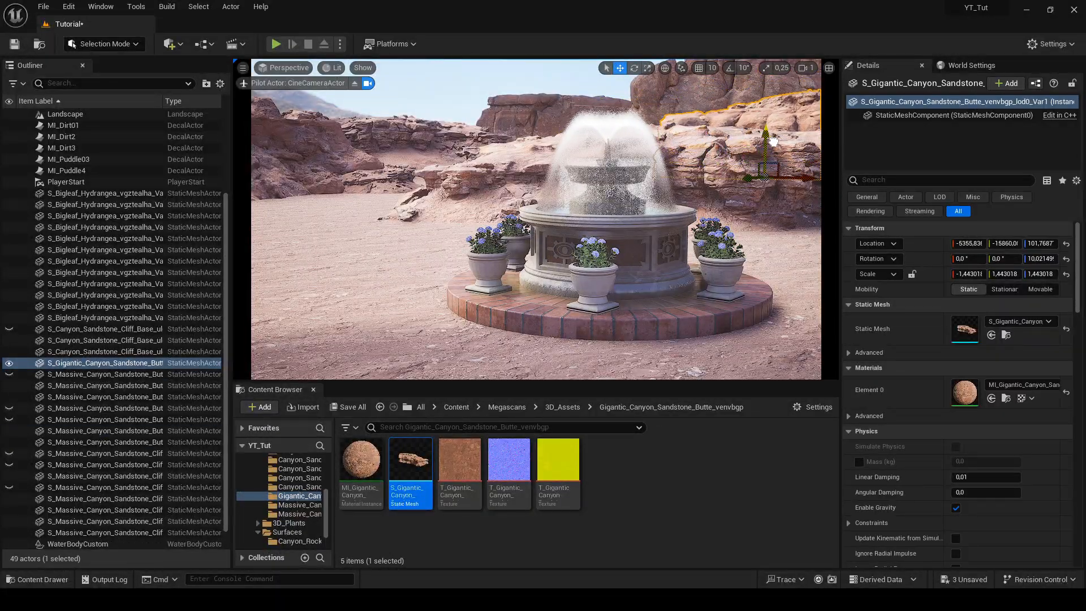
Add a Canyon Sandstone Cliff Base left of the fountain and set its scale to 10
{"action": "left_click", "coordinate": [300, 469]}
{"action": "left_click", "coordinate": [299, 469]}
{"action": "left_click_drag", "start_coordinate": [410, 466], "coordinate": [363, 216]}
{"action": "key", "text": "r"}
{"action": "left_click", "coordinate": [972, 274]}
{"action": "type", "text": "10"}
{"action": "key", "text": "Return"}
Rotate the cliff base, reduce its scale to about 8.31, and set it back against the ledges left of the fountain
{"action": "key", "text": "e"}
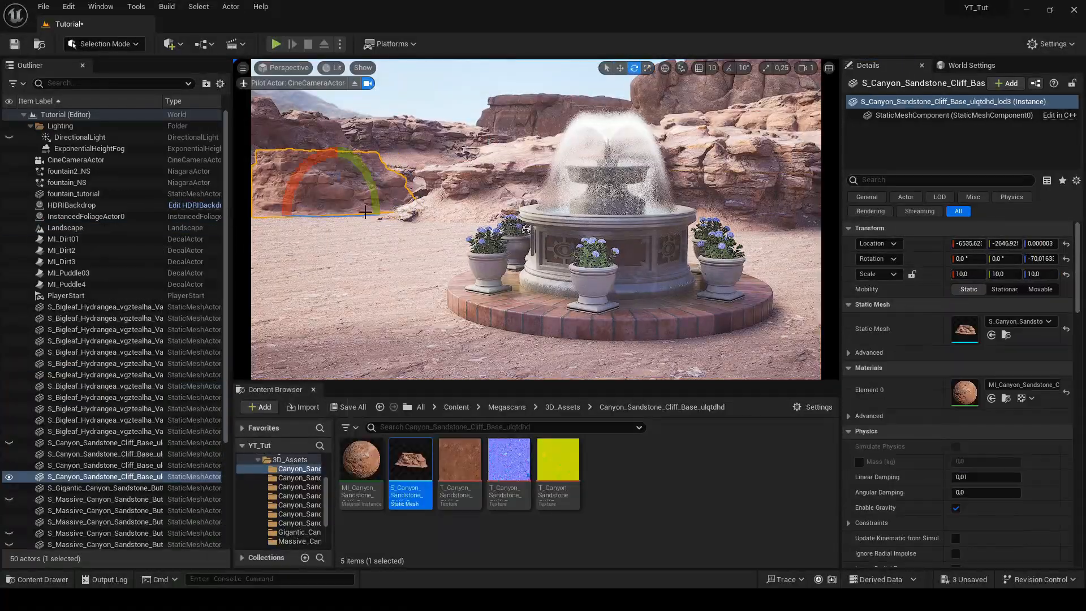
{"action": "right_click_drag", "start_coordinate": [364, 227], "coordinate": [350, 226]}
{"action": "key", "text": "w"}
{"action": "left_click_drag", "start_coordinate": [350, 174], "coordinate": [351, 176]}
{"action": "left_click_drag", "start_coordinate": [376, 216], "coordinate": [303, 204]}
{"action": "left_click_drag", "start_coordinate": [356, 205], "coordinate": [321, 203]}
{"action": "key", "text": "e"}
{"action": "left_click_drag", "start_coordinate": [305, 218], "coordinate": [328, 215]}
{"action": "key", "text": "w"}
{"action": "left_click_drag", "start_coordinate": [303, 163], "coordinate": [303, 170]}
{"action": "left_click_drag", "start_coordinate": [296, 210], "coordinate": [288, 214]}
{"action": "key", "text": "w"}
{"action": "left_click_drag", "start_coordinate": [298, 172], "coordinate": [299, 156]}
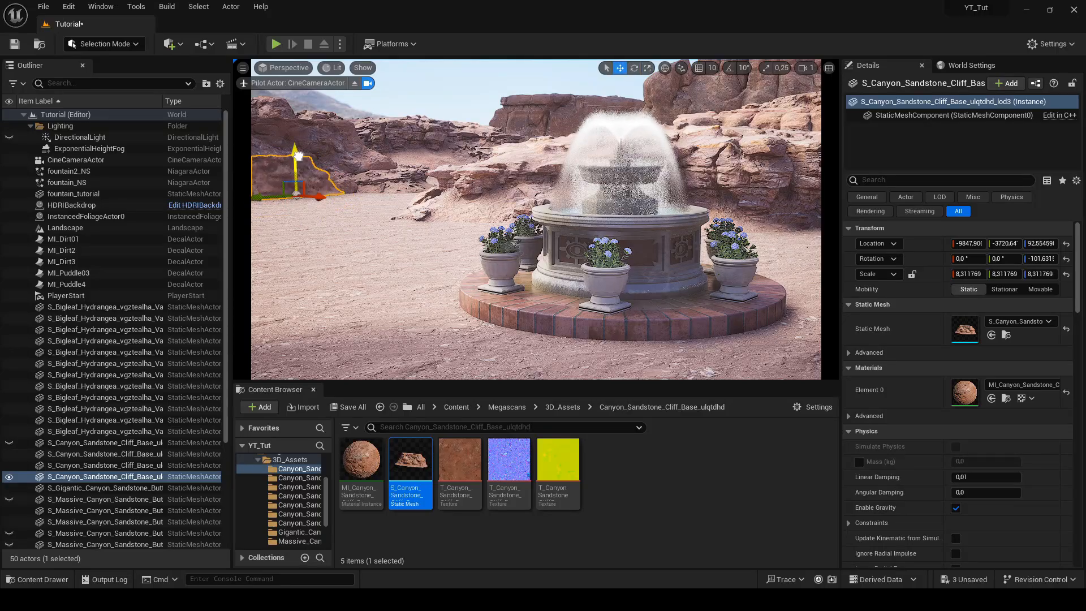
Add the Canyon Sandstone Rock Formation at scale 10 and place it on the ground just left of the fountain
{"action": "left_click", "coordinate": [297, 487]}
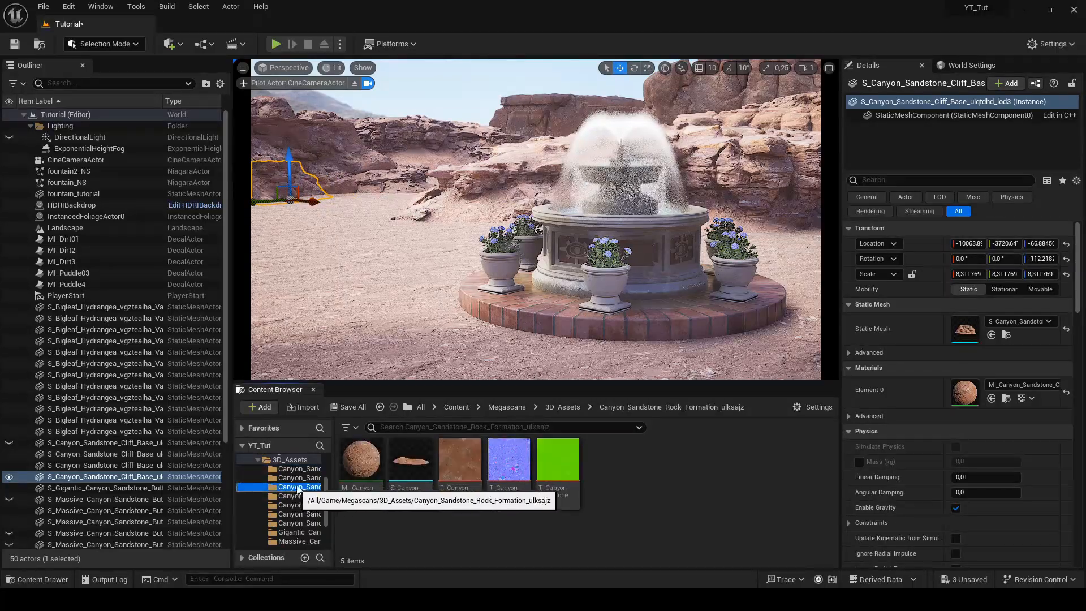
{"action": "left_click_drag", "start_coordinate": [411, 463], "coordinate": [385, 251]}
{"action": "left_click", "coordinate": [971, 274]}
{"action": "type", "text": "10"}
{"action": "key", "text": "Tab"}
{"action": "type", "text": "10"}
{"action": "key", "text": "Tab"}
{"action": "type", "text": "10"}
{"action": "left_click_drag", "start_coordinate": [328, 283], "coordinate": [399, 233]}
{"action": "left_click_drag", "start_coordinate": [398, 233], "coordinate": [435, 229]}
{"action": "left_click_drag", "start_coordinate": [466, 173], "coordinate": [466, 179]}
Add the Canyon Sandstone Rocks Pile at scale 10 and position it behind the flower pots right of the fountain
{"action": "left_click", "coordinate": [298, 496]}
{"action": "left_click", "coordinate": [968, 275]}
{"action": "left_click_drag", "start_coordinate": [416, 471], "coordinate": [719, 227]}
{"action": "type", "text": "10"}
{"action": "key", "text": "Tab"}
{"action": "type", "text": "10"}
{"action": "key", "text": "Tab"}
{"action": "type", "text": "10"}
{"action": "type", "text": "rwe"}
{"action": "left_click_drag", "start_coordinate": [730, 238], "coordinate": [653, 231]}
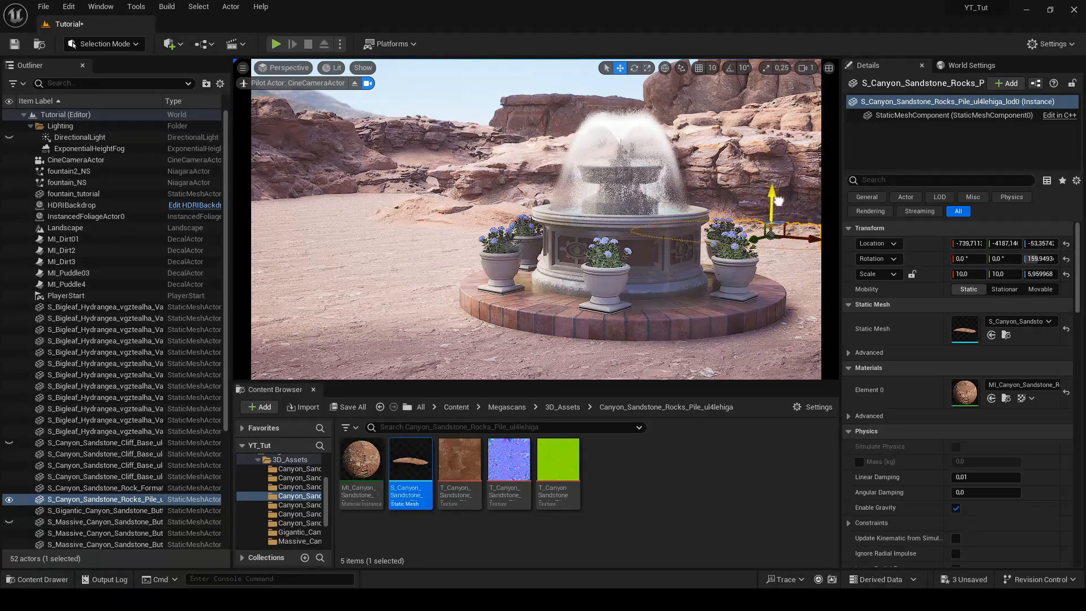
Place a rotated copy of the rocks pile at the foot of the cliffs left of the fountain, with its height scale about 7.38
{"action": "left_click_drag", "start_coordinate": [775, 201], "coordinate": [310, 202]}
{"action": "key", "text": "w"}
{"action": "left_click", "coordinate": [761, 167]}
{"action": "left_click", "coordinate": [304, 505]}
{"action": "left_click", "coordinate": [306, 524]}
{"action": "left_click", "coordinate": [305, 533]}
{"action": "left_click", "coordinate": [763, 219]}
{"action": "key", "text": "e"}
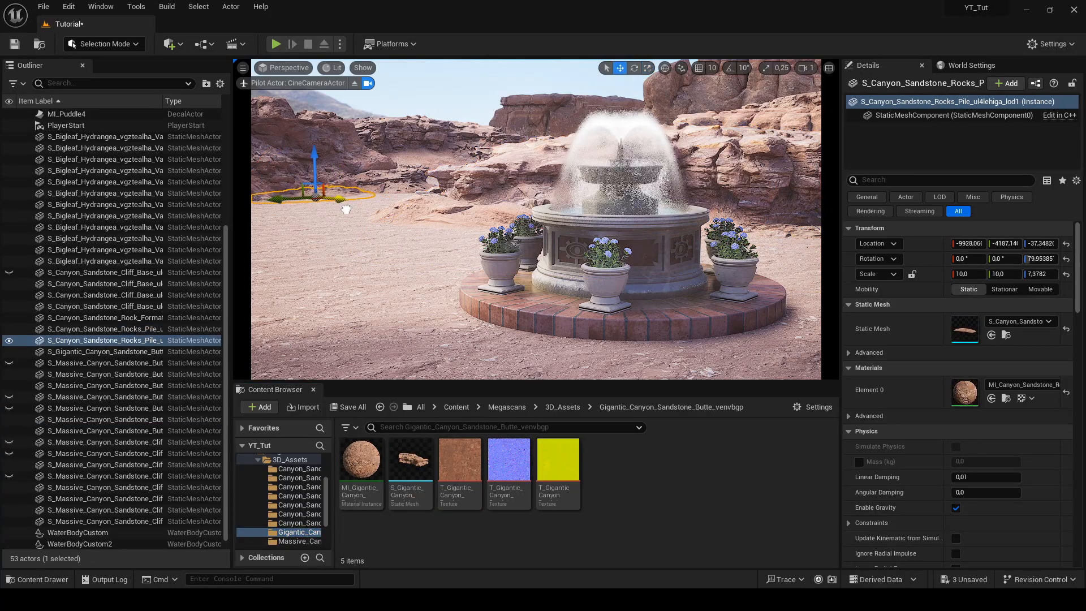
Duplicate the rocks pile along the cliff foot toward the fountain and shift the rock formation beside the fountain
{"action": "left_click_drag", "start_coordinate": [279, 202], "coordinate": [381, 202], "text": "alt"}
{"action": "key", "text": "e"}
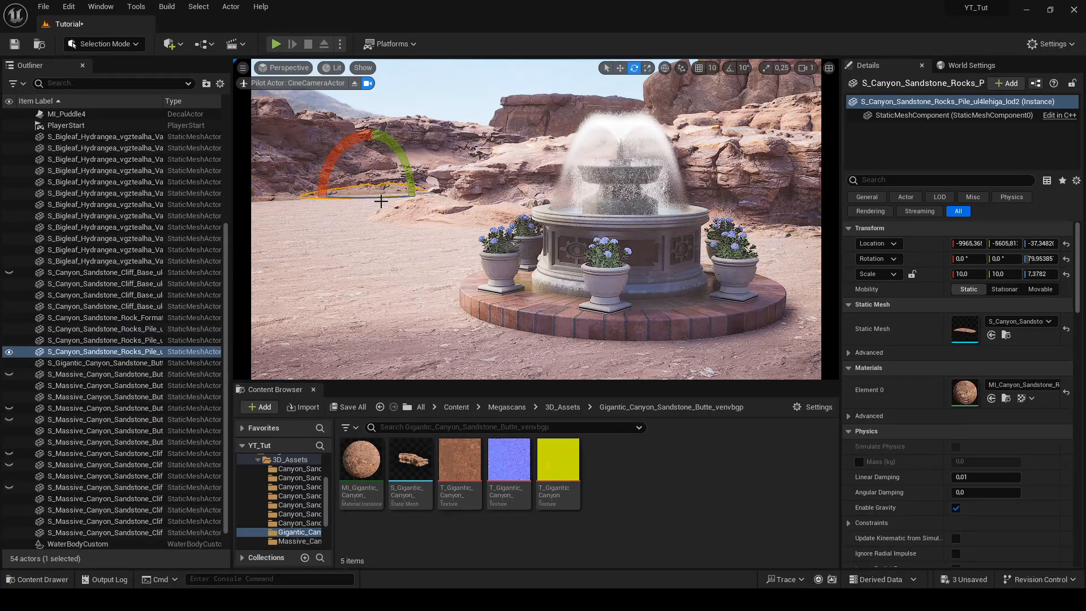
{"action": "left_click", "coordinate": [475, 105]}
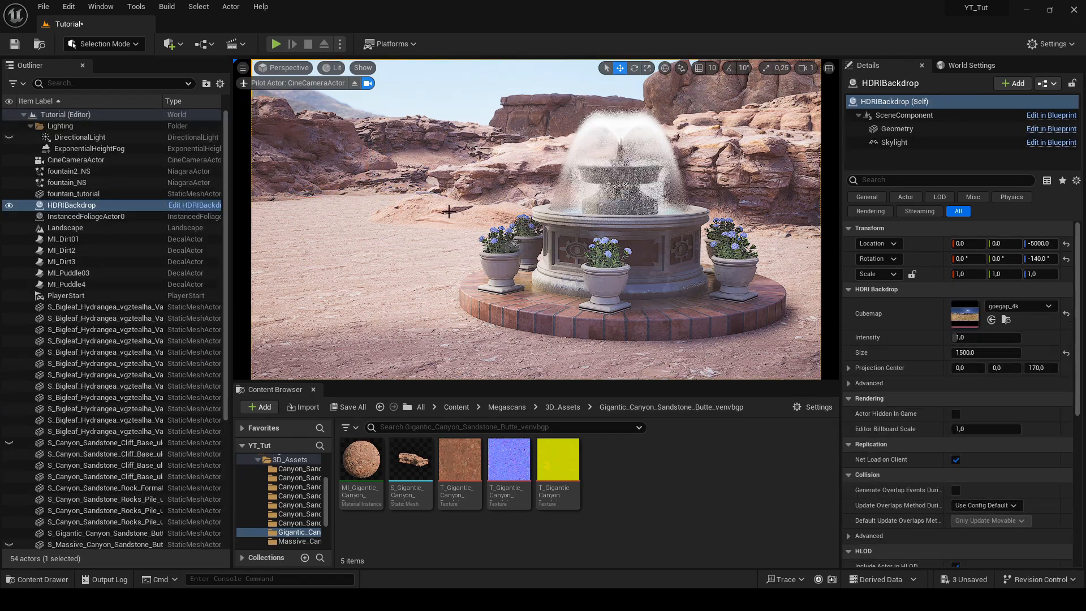
{"action": "left_click", "coordinate": [443, 206]}
{"action": "left_click_drag", "start_coordinate": [463, 226], "coordinate": [453, 219]}
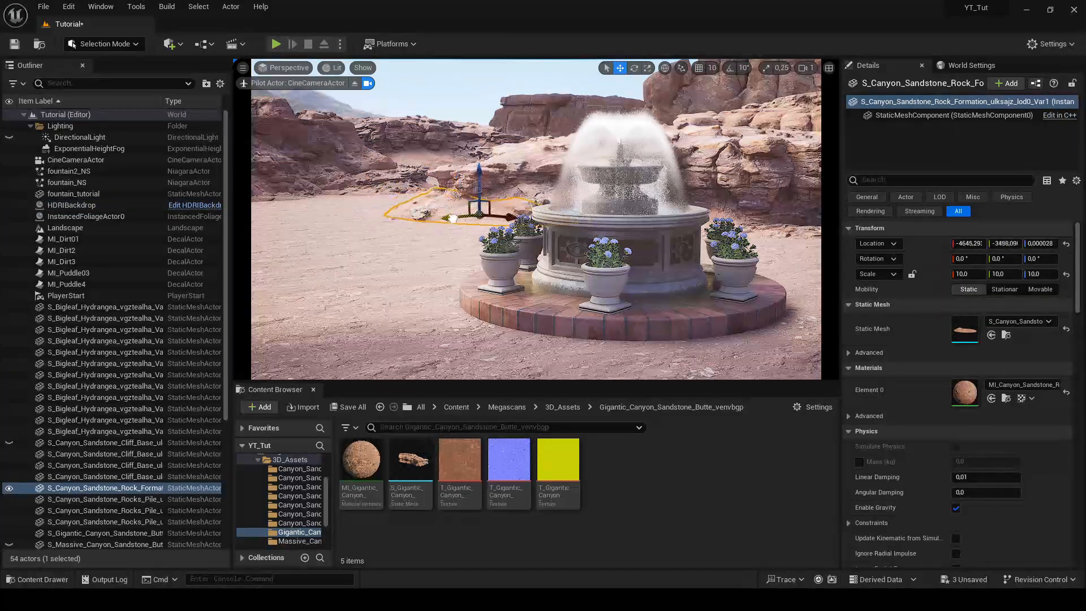
Add the Canyon Sandstone Rocky Ground venodhb mesh beneath the fountain at scale 10
{"action": "left_click", "coordinate": [295, 523]}
{"action": "left_click_drag", "start_coordinate": [410, 465], "coordinate": [656, 300]}
{"action": "left_click", "coordinate": [970, 275]}
{"action": "type", "text": "10\t10\t10 r"}
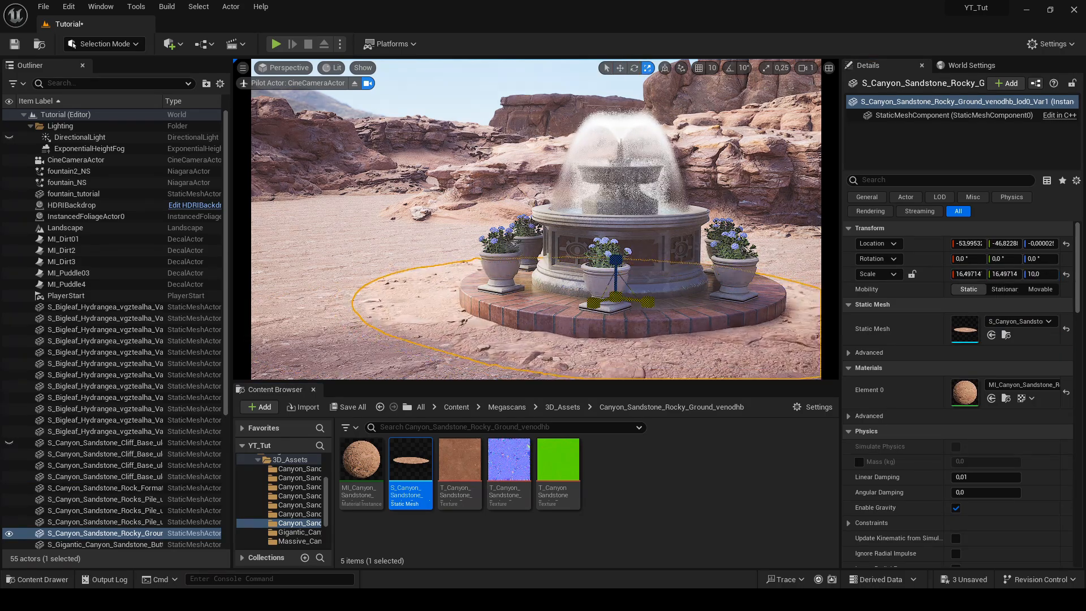
Rotate and center the rocky ground around the fountain base, scaling it to about 16.48 horizontally and 10.51 vertically
{"action": "left_click_drag", "start_coordinate": [615, 259], "coordinate": [687, 307]}
{"action": "key", "text": "e"}
{"action": "key", "text": "w"}
{"action": "left_click_drag", "start_coordinate": [590, 305], "coordinate": [606, 300]}
{"action": "key", "text": "r"}
{"action": "mouse_move", "coordinate": [631, 254]}
{"action": "left_mouse_down"}
{"action": "mouse_move", "coordinate": [631, 231]}
{"action": "mouse_move", "coordinate": [619, 250]}
{"action": "left_mouse_up"}
{"action": "key", "text": "w"}
{"action": "left_click_drag", "start_coordinate": [664, 297], "coordinate": [655, 296]}
{"action": "left_click_drag", "start_coordinate": [605, 298], "coordinate": [609, 297]}
{"action": "key", "text": "r"}
{"action": "left_click_drag", "start_coordinate": [627, 251], "coordinate": [629, 261]}
{"action": "key", "text": "w"}
Add the Rocky Ground ulnfeaq mesh left of the fountain at scale 10, sunk slightly into the terrain
{"action": "left_click", "coordinate": [300, 514]}
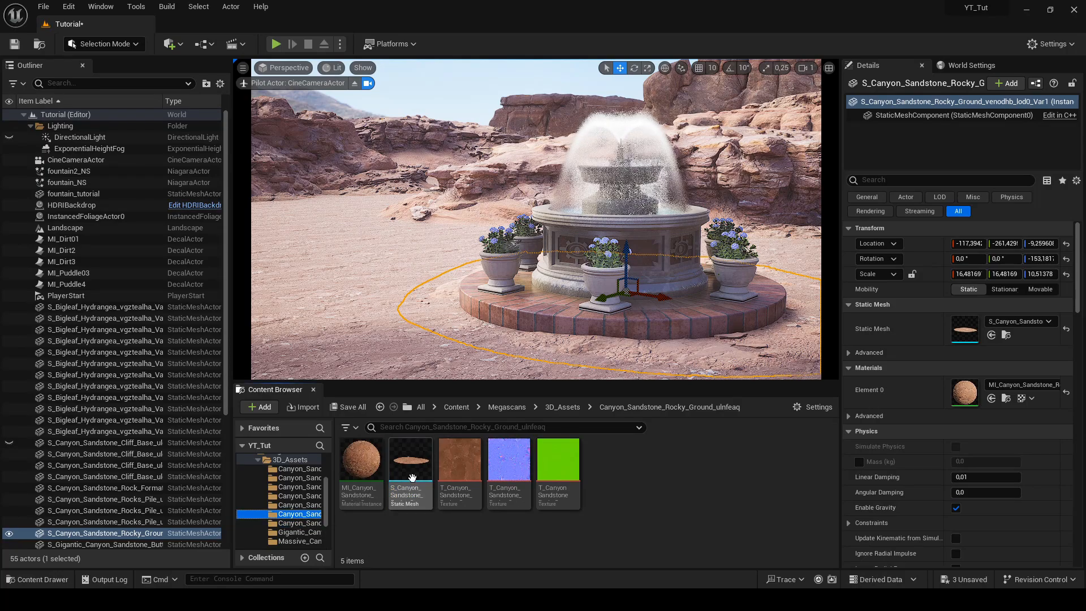
{"action": "left_click_drag", "start_coordinate": [411, 458], "coordinate": [260, 314]}
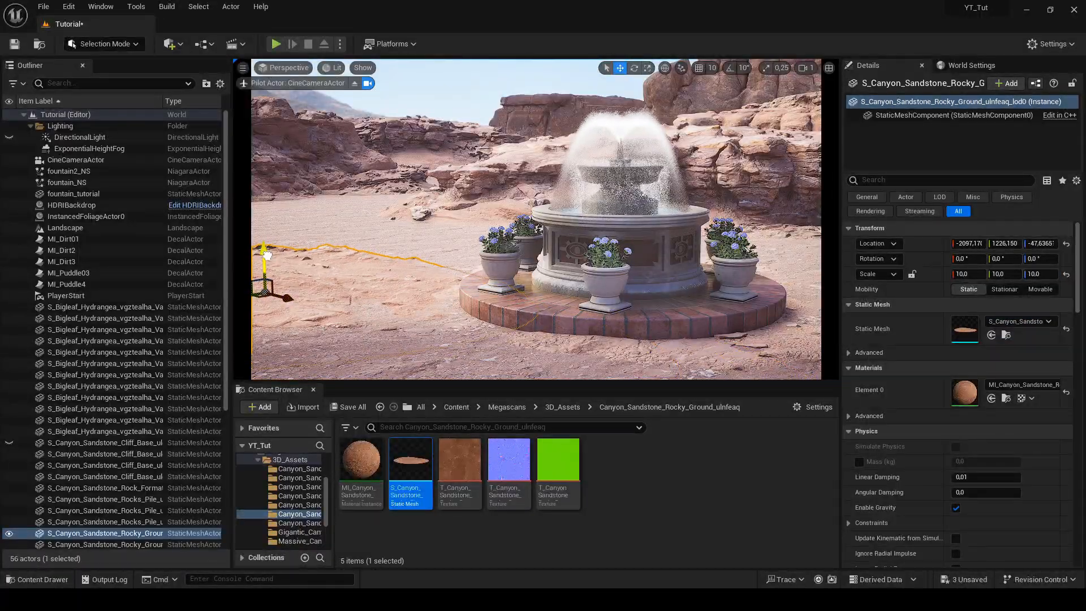
Add the Rocky Ground uk4teag mesh left of the fountain and set its scale to 10 on all axes
{"action": "left_click", "coordinate": [300, 504]}
{"action": "left_click", "coordinate": [969, 274]}
{"action": "type", "text": "10"}
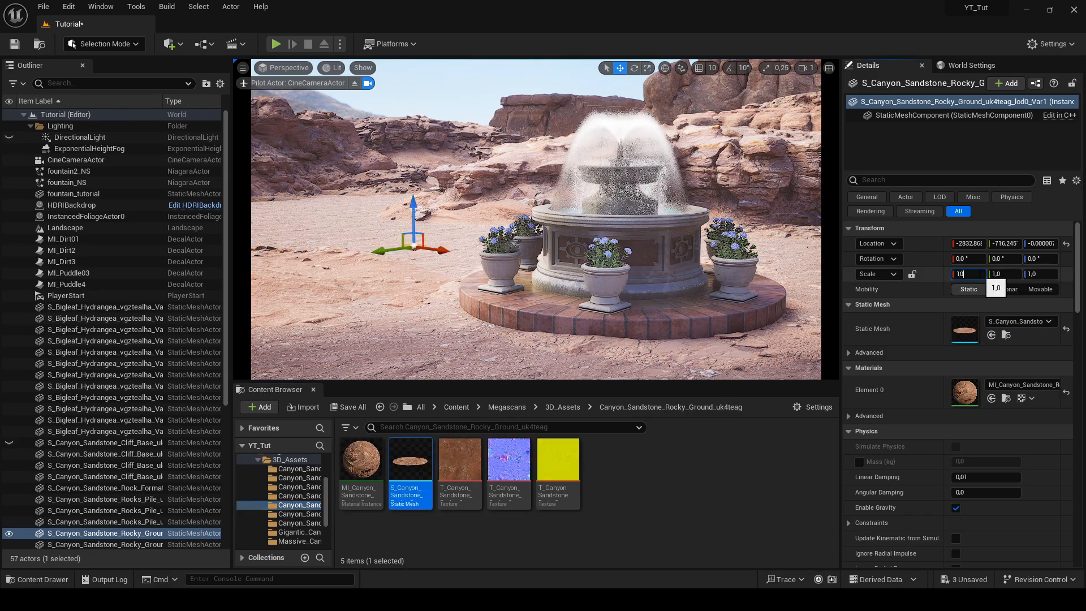
{"action": "key", "text": "Tab"}
{"action": "type", "text": "10"}
{"action": "key", "text": "Tab"}
{"action": "type", "text": "10"}
{"action": "key", "text": "Return"}
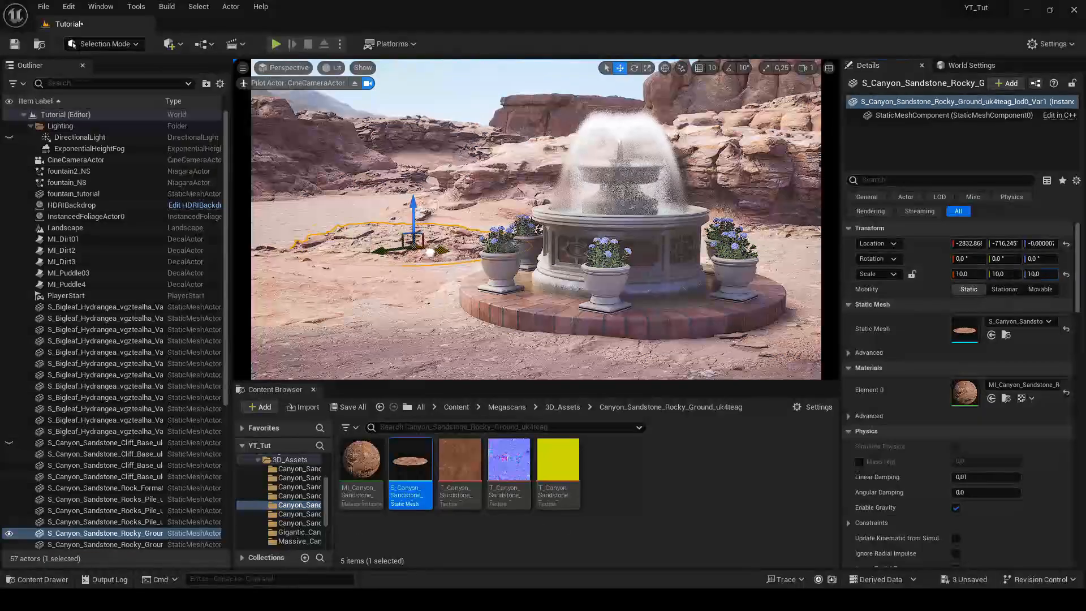
Reposition the uk4teag rocky ground and place a copy of it toward the fountain's right side
{"action": "left_click_drag", "start_coordinate": [437, 249], "coordinate": [495, 221]}
{"action": "key", "text": "w"}
{"action": "left_click_drag", "start_coordinate": [480, 200], "coordinate": [715, 266]}
{"action": "key", "text": "r"}
Place a rotated uk4teag ground copy in the foreground, adjust its position in the free view, and return to the CineCameraActor
{"action": "key", "text": "w"}
{"action": "left_click_drag", "start_coordinate": [652, 269], "coordinate": [277, 371]}
{"action": "key", "text": "e"}
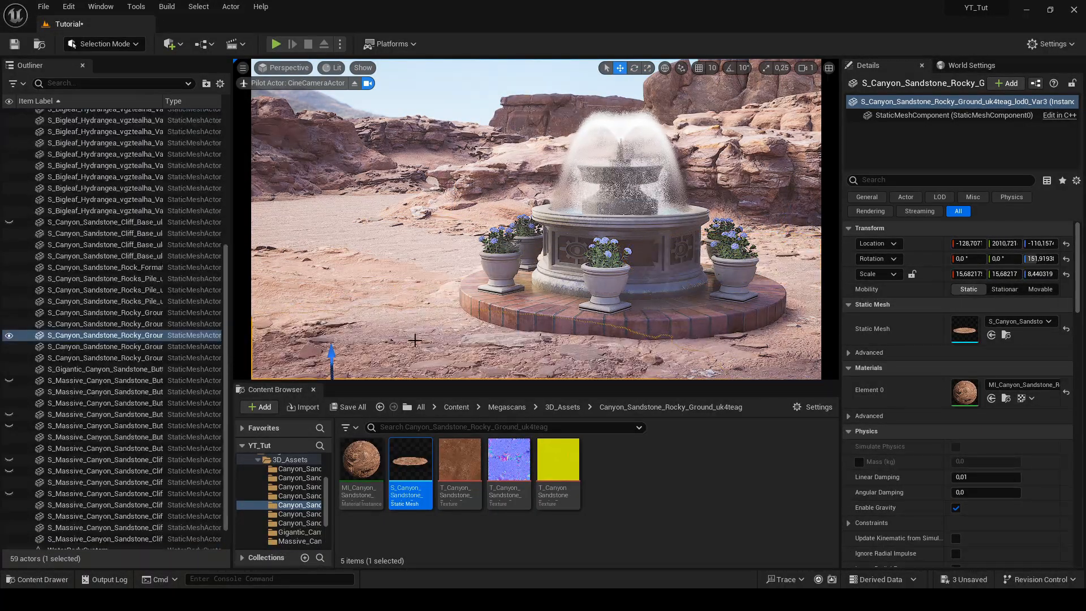
{"action": "left_click", "coordinate": [354, 83]}
{"action": "left_click_drag", "start_coordinate": [439, 318], "coordinate": [421, 323]}
{"action": "left_click", "coordinate": [284, 68]}
{"action": "left_click", "coordinate": [308, 194]}
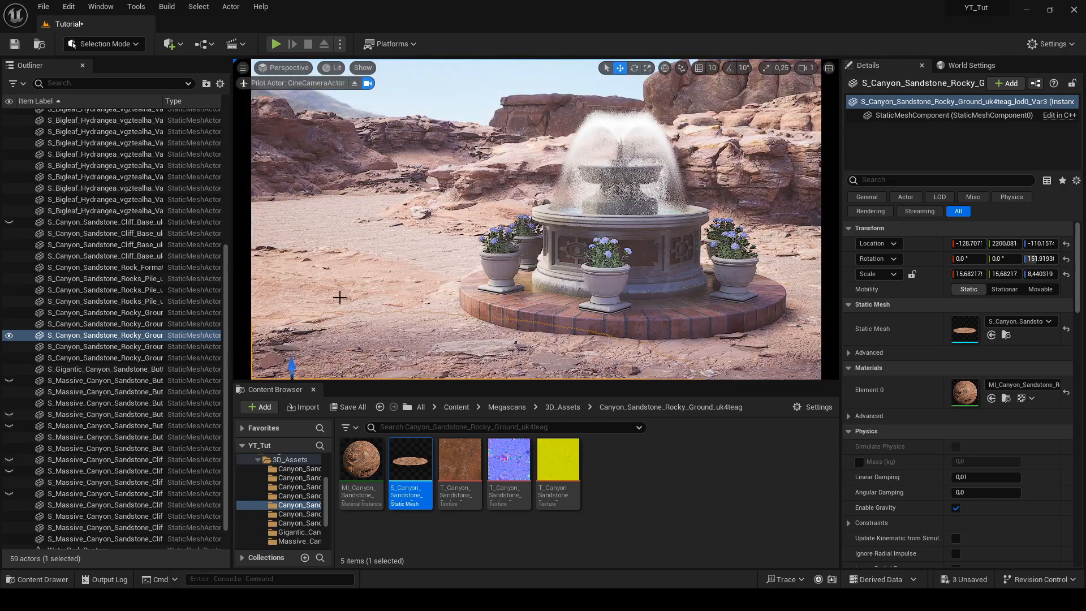
{"action": "left_click", "coordinate": [624, 349]}
{"action": "mouse_move", "coordinate": [626, 251]}
{"action": "left_mouse_down"}
{"action": "mouse_move", "coordinate": [626, 287]}
{"action": "mouse_move", "coordinate": [629, 255]}
{"action": "left_mouse_up"}
{"action": "key", "text": "ctrl+z"}
{"action": "key", "text": "r"}
{"action": "key", "text": "w"}
Add another Canyon Sandstone Rocks Pile at scale 10 in the background left of the fountain and rotate it
{"action": "left_click", "coordinate": [297, 498]}
{"action": "left_click_drag", "start_coordinate": [410, 464], "coordinate": [265, 228]}
{"action": "left_click", "coordinate": [972, 273]}
{"action": "type", "text": "10"}
{"action": "key", "text": "Tab"}
{"action": "type", "text": "10"}
{"action": "key", "text": "Tab"}
{"action": "type", "text": "10"}
{"action": "type", "text": "e"}
{"action": "left_click_drag", "start_coordinate": [257, 226], "coordinate": [265, 229]}
Adjust the new rocks pile's position in the free perspective view and look through the CineCameraActor again
{"action": "left_click", "coordinate": [355, 84]}
{"action": "key", "text": "w"}
{"action": "left_click_drag", "start_coordinate": [396, 254], "coordinate": [405, 249]}
{"action": "left_click", "coordinate": [284, 68]}
{"action": "left_click", "coordinate": [314, 232]}
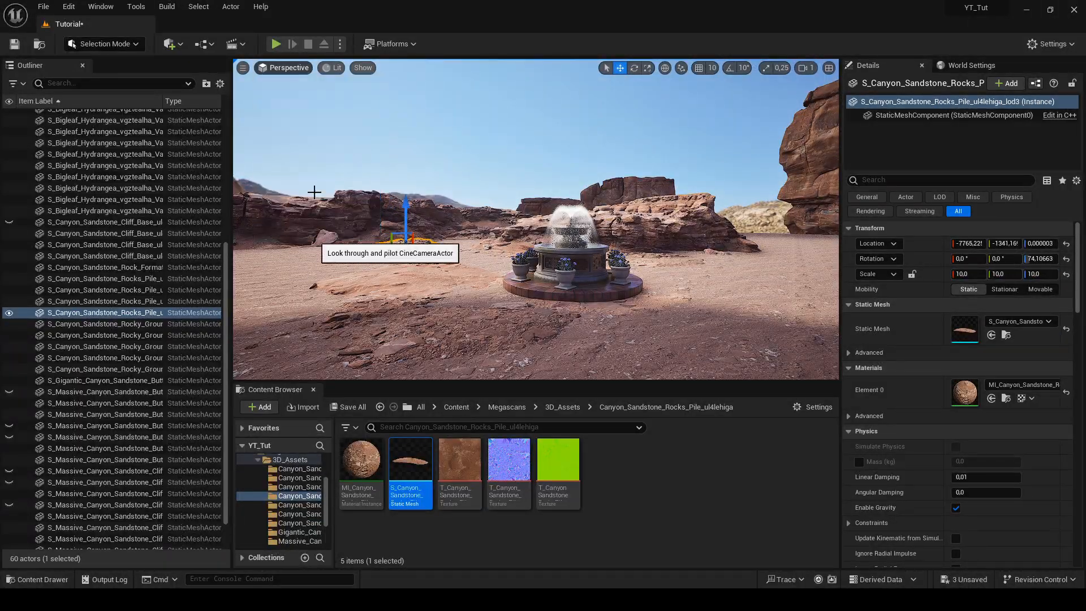
{"action": "left_click", "coordinate": [355, 84]}
{"action": "left_click", "coordinate": [284, 68]}
{"action": "left_click", "coordinate": [285, 212]}
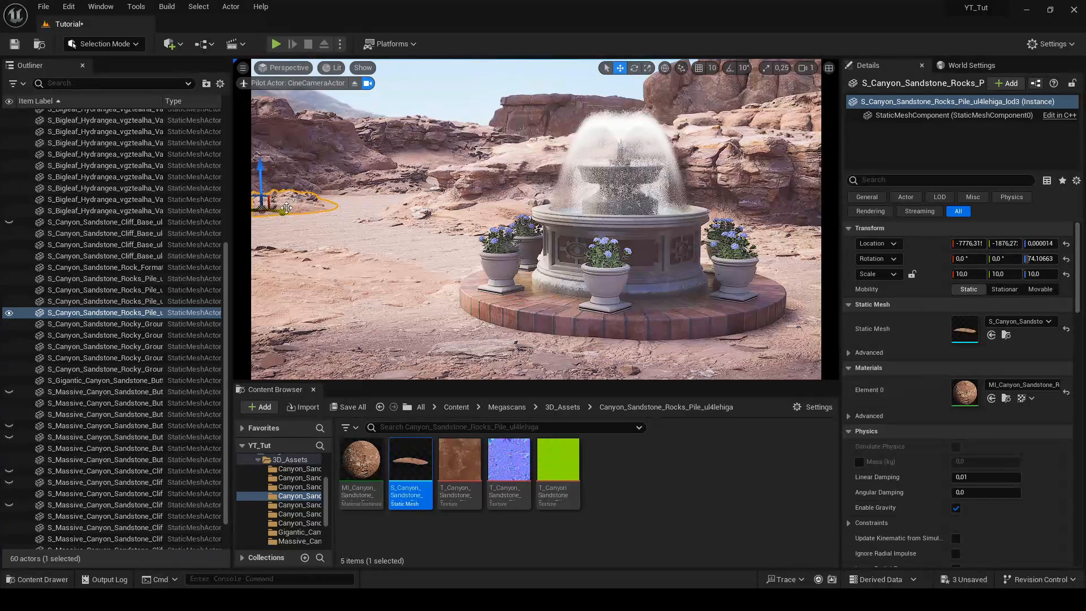
Duplicate the rocks pile toward the fountain, rotate the copy, and sink it slightly into the ground
{"action": "left_click_drag", "start_coordinate": [276, 212], "coordinate": [339, 205], "text": "alt"}
{"action": "key", "text": "e"}
{"action": "key", "text": "w"}
{"action": "key", "text": "w"}
{"action": "left_click_drag", "start_coordinate": [329, 167], "coordinate": [329, 172]}
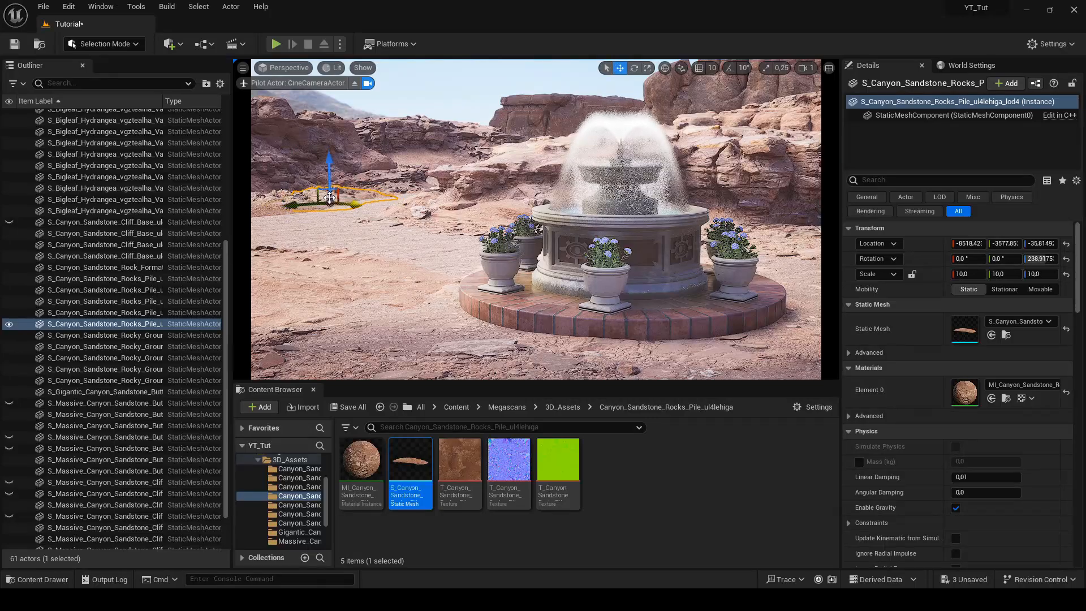
Duplicate the ulnfeaq rocky ground farther back, scale it to about 19.95 horizontally and 5.11 vertically, then lower and rotate it
{"action": "left_click", "coordinate": [796, 232]}
{"action": "left_click_drag", "start_coordinate": [283, 300], "coordinate": [371, 229], "text": "alt"}
{"action": "key", "text": "r"}
{"action": "mouse_move", "coordinate": [371, 229]}
{"action": "left_mouse_down"}
{"action": "mouse_move", "coordinate": [385, 221]}
{"action": "mouse_move", "coordinate": [368, 230]}
{"action": "left_mouse_up"}
{"action": "mouse_move", "coordinate": [369, 231]}
{"action": "right_mouse_down"}
{"action": "mouse_move", "coordinate": [391, 231]}
{"action": "mouse_move", "coordinate": [379, 230]}
{"action": "right_mouse_up"}
{"action": "left_click_drag", "start_coordinate": [362, 192], "coordinate": [362, 215]}
{"action": "key", "text": "e"}
{"action": "left_click_drag", "start_coordinate": [395, 233], "coordinate": [419, 231]}
{"action": "key", "text": "w"}
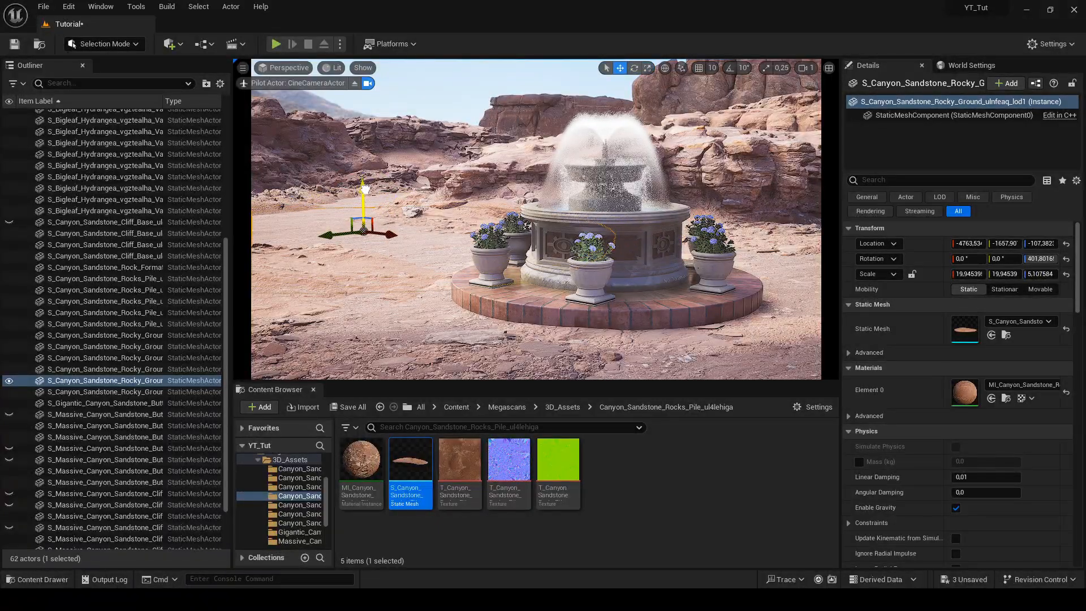
Scale the uk4teag rocky ground at the fountain's base to about 8.28 horizontally and 2.61 vertically, and rotate it to about 15.96°
{"action": "left_click", "coordinate": [317, 351]}
{"action": "left_click", "coordinate": [509, 350]}
{"action": "left_click_drag", "start_coordinate": [576, 305], "coordinate": [642, 275]}
{"action": "key", "text": "r"}
{"action": "key", "text": "ctrl+z"}
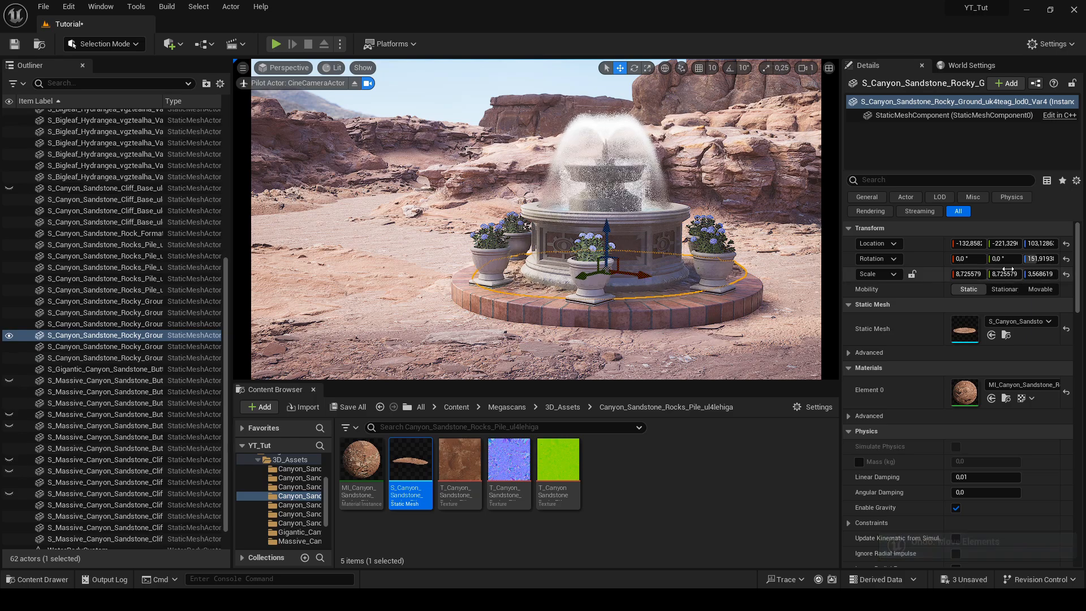
{"action": "left_click", "coordinate": [1039, 259]}
{"action": "type", "text": "0"}
{"action": "key", "text": "Return"}
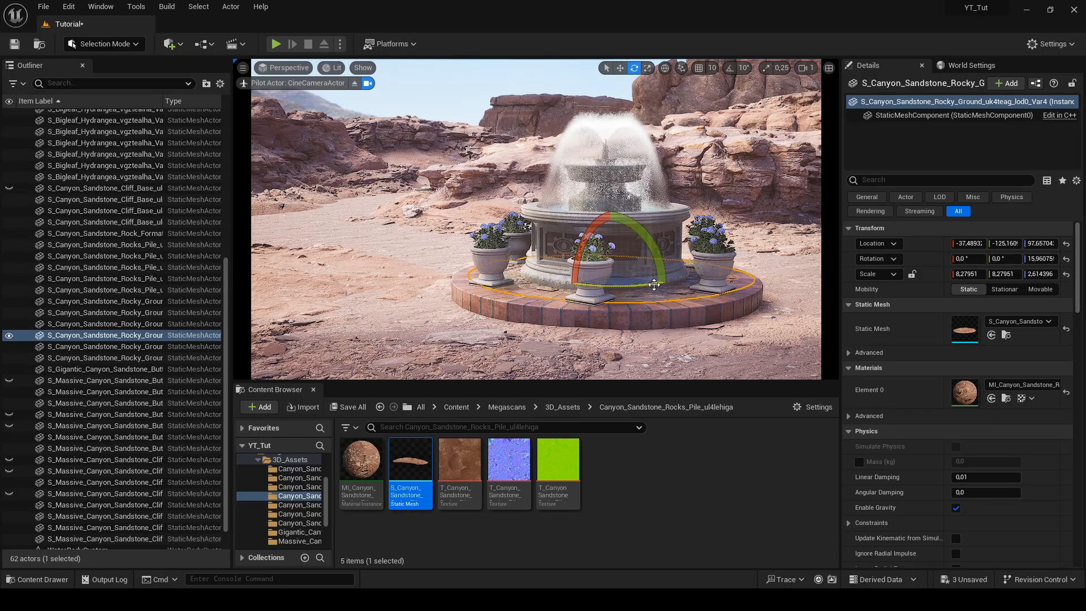
{"action": "key", "text": "w"}
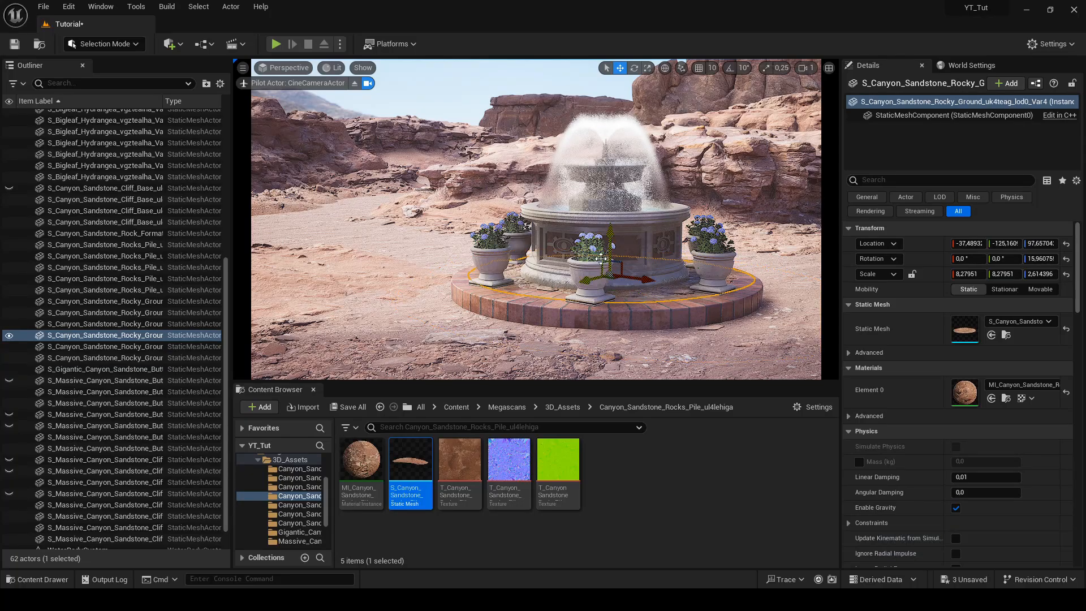
Duplicate that ground piece lower around the base, scale it to about 13.87 horizontally and 5.16 vertically, and reframe the CineCameraActor closer
{"action": "key", "text": "r"}
{"action": "mouse_move", "coordinate": [609, 250]}
{"action": "left_mouse_down", "text": "alt"}
{"action": "mouse_move", "coordinate": [609, 264]}
{"action": "mouse_move", "coordinate": [634, 274]}
{"action": "mouse_move", "coordinate": [610, 243]}
{"action": "left_mouse_up", "text": "alt"}
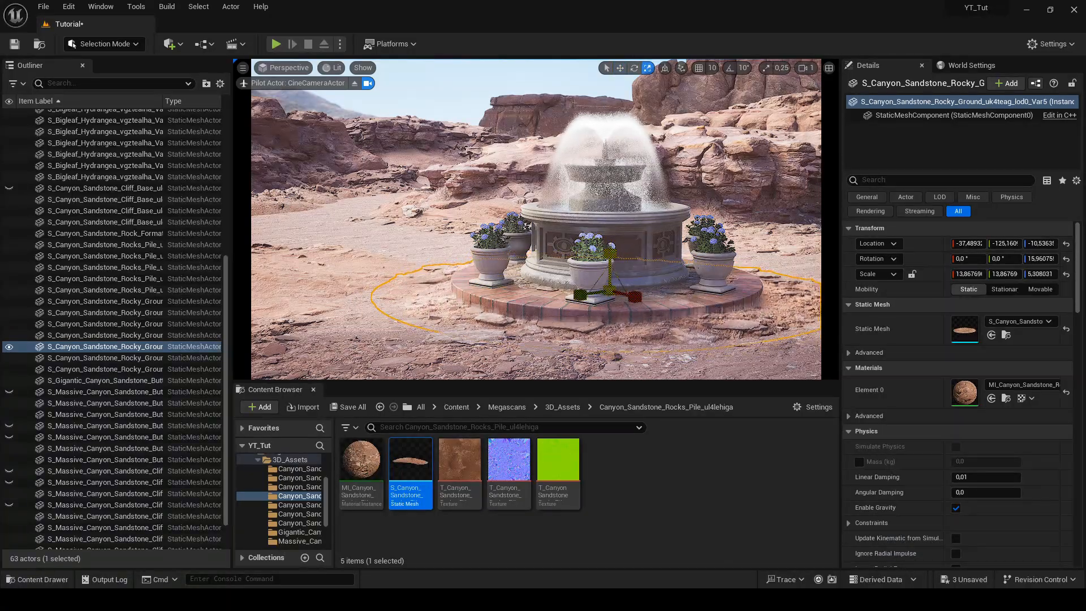
{"action": "left_click_drag", "start_coordinate": [611, 294], "coordinate": [601, 292]}
{"action": "key", "text": "r"}
{"action": "left_click_drag", "start_coordinate": [600, 254], "coordinate": [601, 262]}
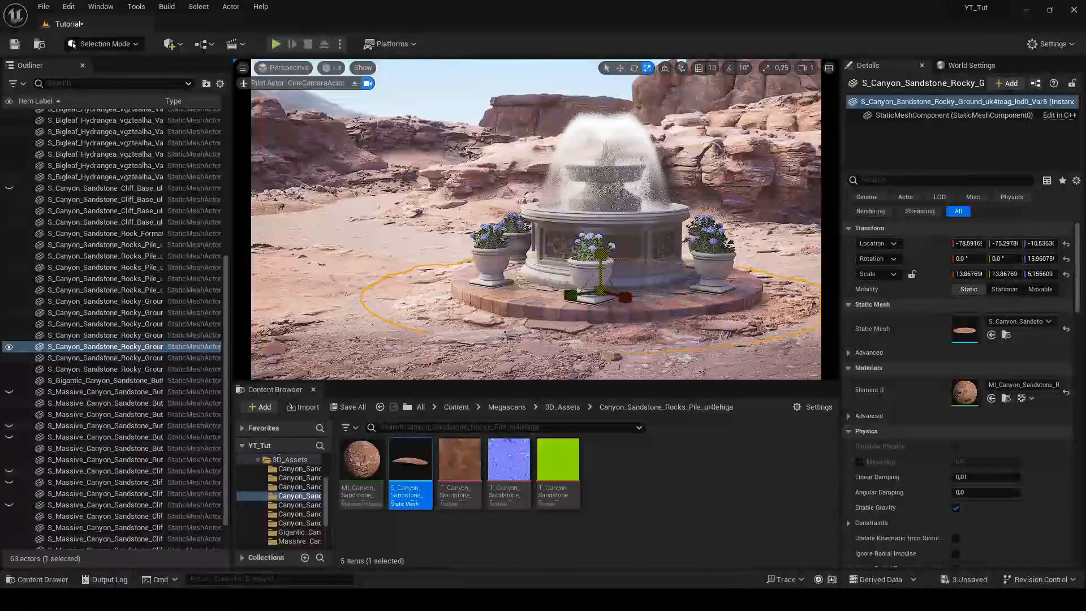
{"action": "mouse_move", "coordinate": [597, 311]}
{"action": "right_mouse_down"}
{"action": "mouse_move", "coordinate": [582, 315]}
{"action": "mouse_move", "coordinate": [583, 367]}
{"action": "mouse_move", "coordinate": [597, 312]}
{"action": "mouse_move", "coordinate": [667, 308]}
{"action": "mouse_move", "coordinate": [600, 353]}
{"action": "mouse_move", "coordinate": [585, 313]}
{"action": "mouse_move", "coordinate": [596, 312]}
{"action": "right_mouse_up"}
{"action": "key", "text": "s"}
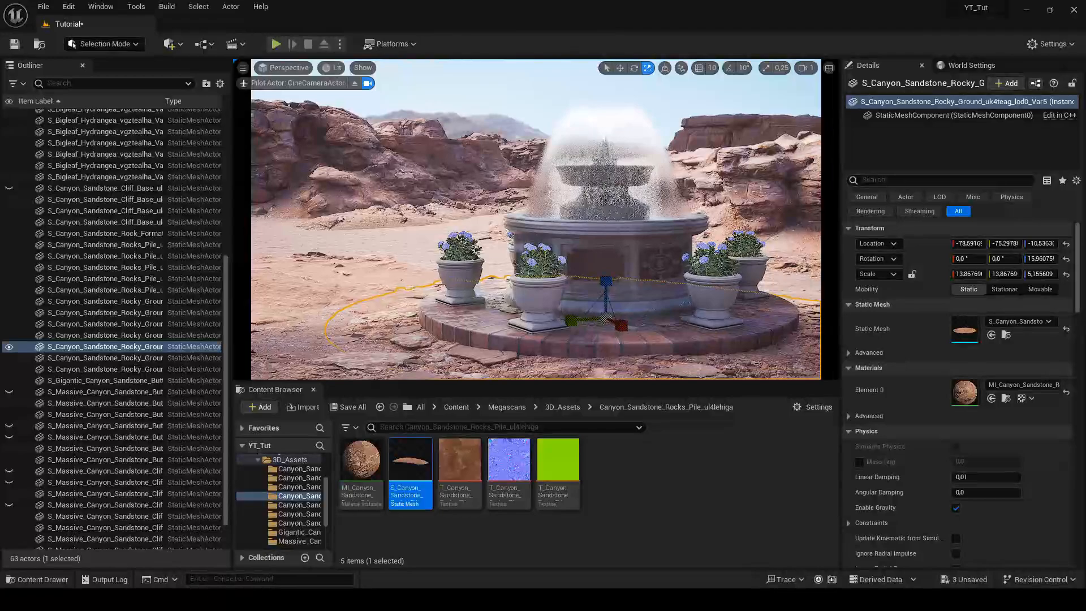
Duplicate the massive butte ledge in the background, move the copy in the free perspective view, and look through the CineCameraActor again
{"action": "left_click", "coordinate": [371, 138]}
{"action": "key", "text": "w"}
{"action": "key", "text": "ctrl+d"}
{"action": "left_click", "coordinate": [355, 83]}
{"action": "left_click_drag", "start_coordinate": [660, 249], "coordinate": [479, 243]}
{"action": "left_click", "coordinate": [284, 68]}
{"action": "left_click", "coordinate": [294, 204]}
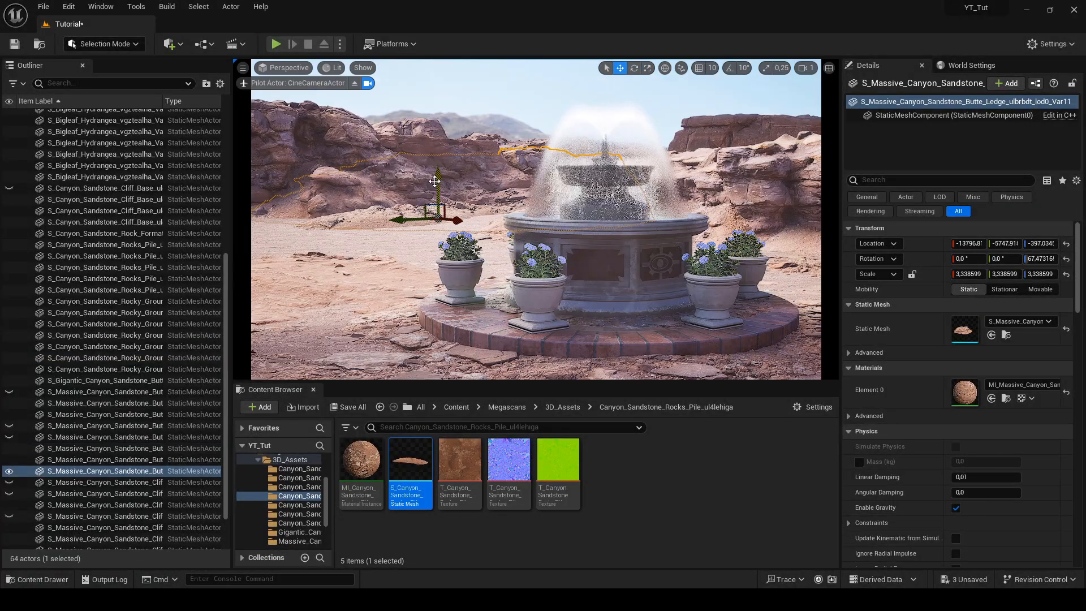
Scale the ledge copy to about 4.5, shift it behind the left background cliffs, and lower it slightly
{"action": "left_click_drag", "start_coordinate": [474, 177], "coordinate": [371, 197]}
{"action": "key", "text": "r"}
{"action": "key", "text": "w"}
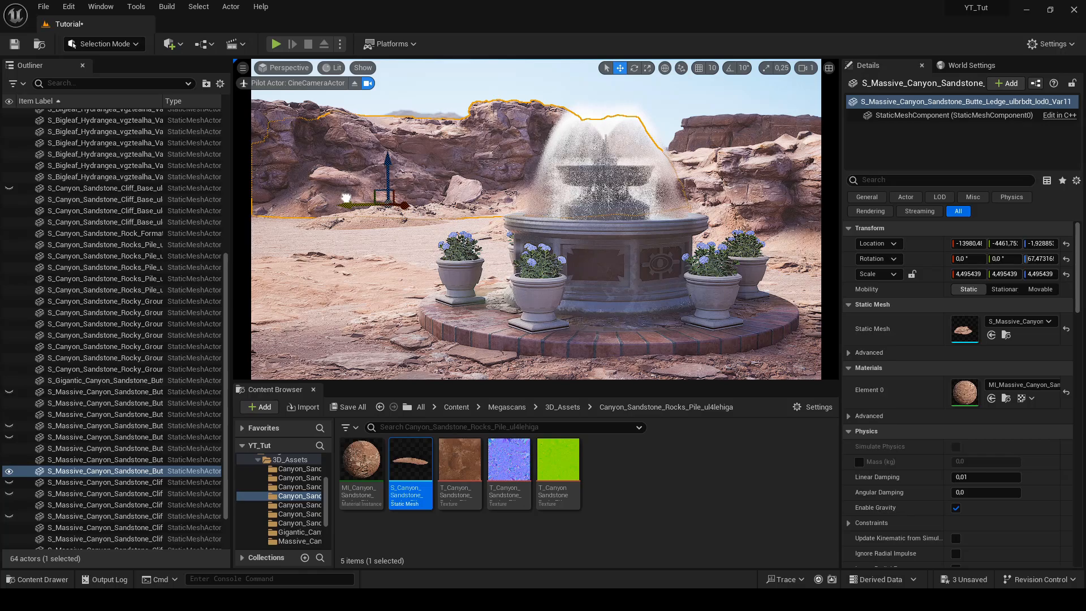
{"action": "left_click_drag", "start_coordinate": [387, 168], "coordinate": [388, 177]}
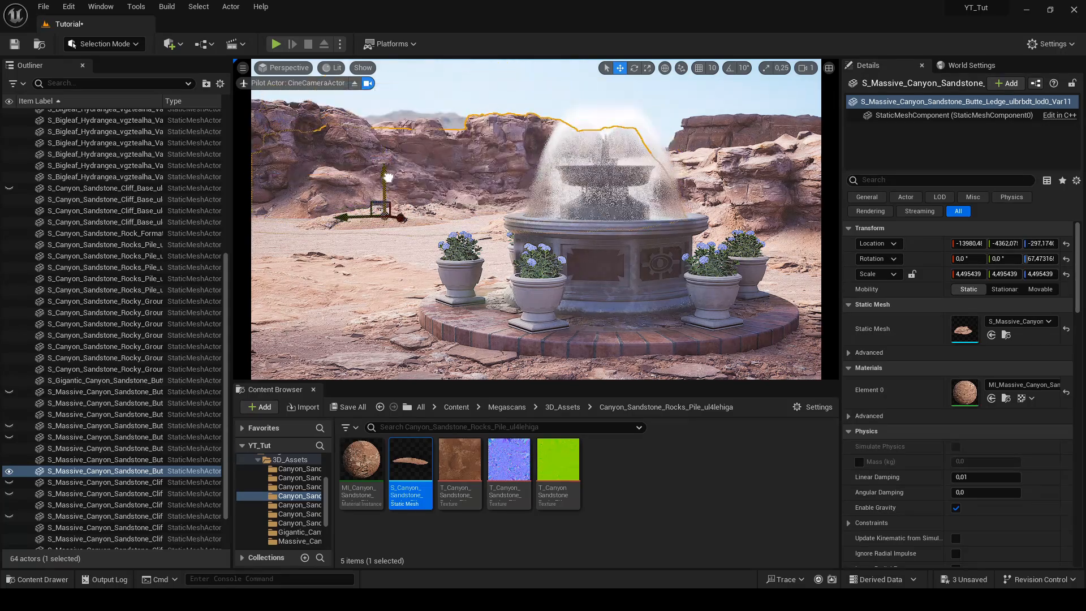
Try to reposition the massive cliff behind the fountain with a scale of 1 on all axes, and undo the changes
{"action": "left_click", "coordinate": [740, 134]}
{"action": "left_click_drag", "start_coordinate": [635, 249], "coordinate": [574, 286]}
{"action": "left_click", "coordinate": [964, 274]}
{"action": "type", "text": "1"}
{"action": "key", "text": "Tab"}
{"action": "type", "text": "1"}
{"action": "key", "text": "Tab"}
{"action": "type", "text": "1"}
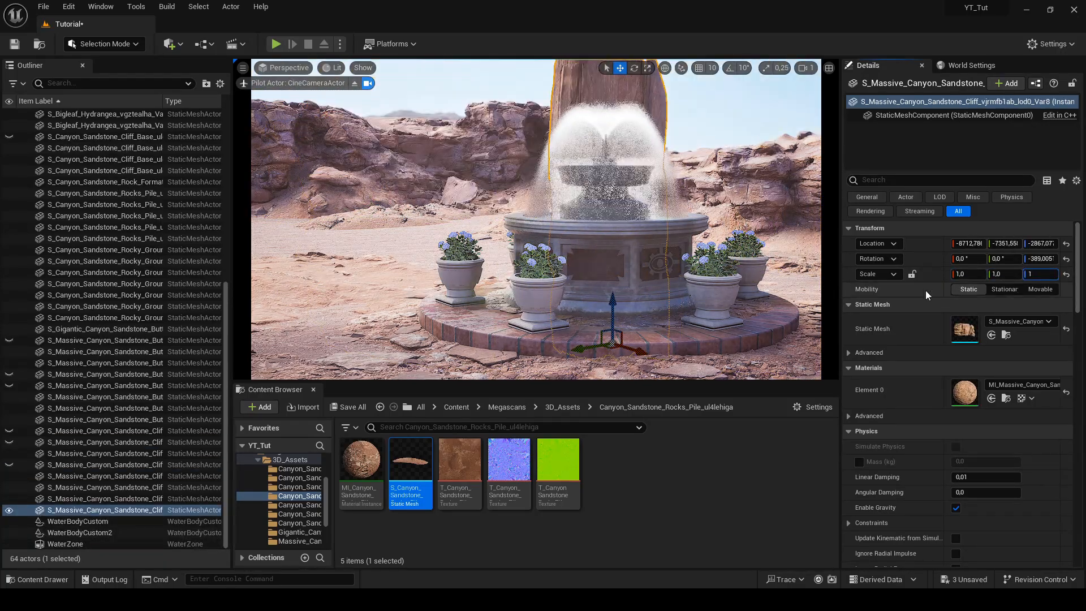
{"action": "left_click", "coordinate": [712, 260]}
{"action": "key", "text": "ctrl+z"}
{"action": "key", "text": "ctrl+z"}
{"action": "key", "text": "ctrl+z"}
{"action": "key", "text": "ctrl+z"}
Try the cliff at a scale of 1 on its horizontal axes only, and undo the changes
{"action": "left_click", "coordinate": [965, 273]}
{"action": "type", "text": "1"}
{"action": "key", "text": "Tab"}
{"action": "type", "text": "1"}
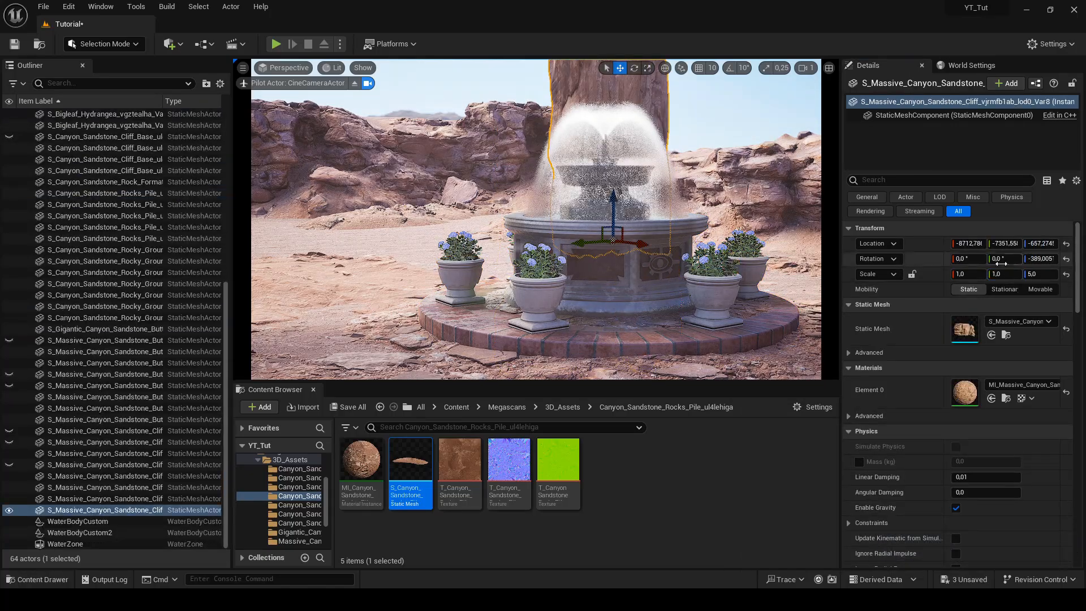
{"action": "key", "text": "ctrl+z"}
{"action": "key", "text": "ctrl+z"}
{"action": "key", "text": "ctrl+z"}
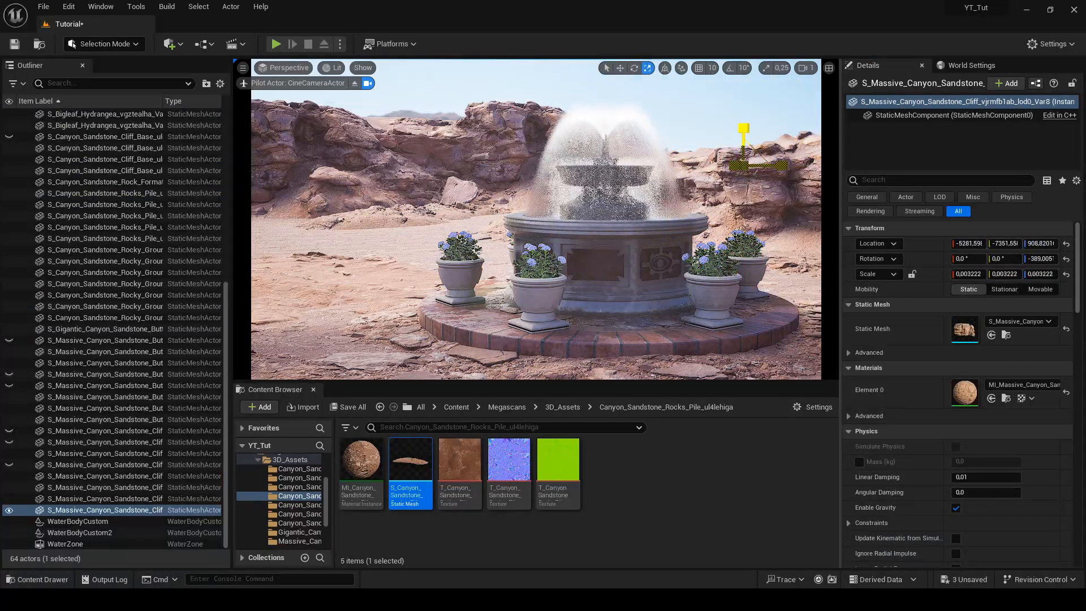
Duplicate the massive cliff into the background left of the fountain, adjust the copy's rotation and size, and raise it slightly
{"action": "left_click_drag", "start_coordinate": [745, 168], "coordinate": [428, 135], "text": "alt"}
{"action": "key", "text": "e"}
{"action": "key", "text": "w"}
{"action": "key", "text": "r"}
{"action": "key", "text": "w"}
{"action": "left_click_drag", "start_coordinate": [427, 107], "coordinate": [427, 99]}
Duplicate the massive cliff again behind the fountain at a scale of about 1.98, then rotate and reposition the copy
{"action": "left_click_drag", "start_coordinate": [402, 135], "coordinate": [545, 139], "text": "alt"}
{"action": "key", "text": "e"}
{"action": "key", "text": "w"}
{"action": "left_click_drag", "start_coordinate": [626, 134], "coordinate": [586, 136]}
{"action": "key", "text": "e"}
{"action": "key", "text": "w"}
{"action": "left_click_drag", "start_coordinate": [582, 131], "coordinate": [589, 132]}
Add the Gigantic Canyon Sandstone Butte mesh from the Megascans 3D assets to the background behind the fountain
{"action": "left_click", "coordinate": [293, 478]}
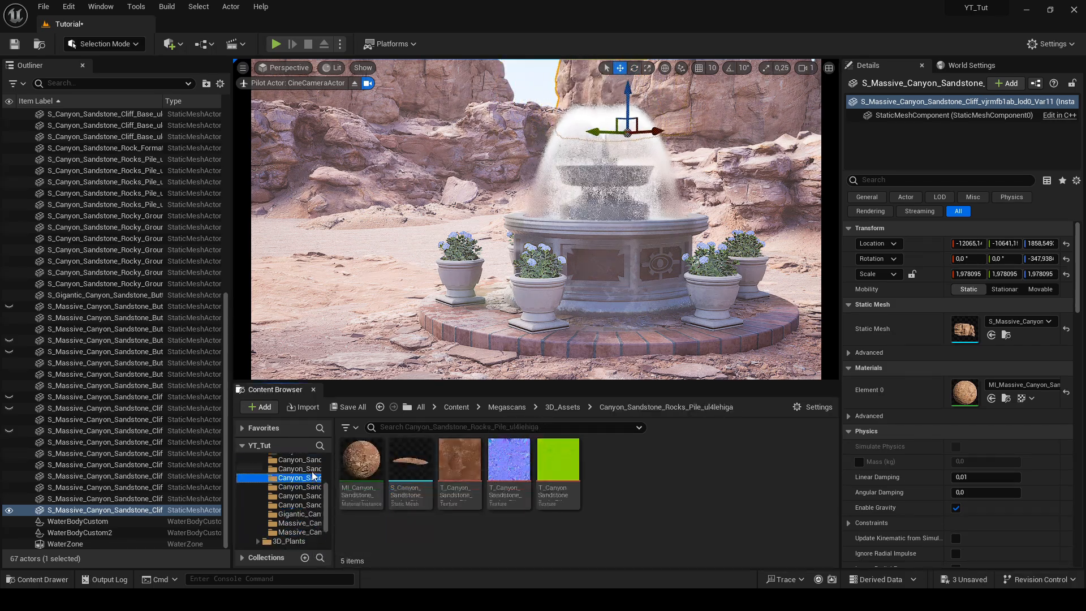
{"action": "left_click", "coordinate": [300, 468]}
{"action": "left_click", "coordinate": [301, 532]}
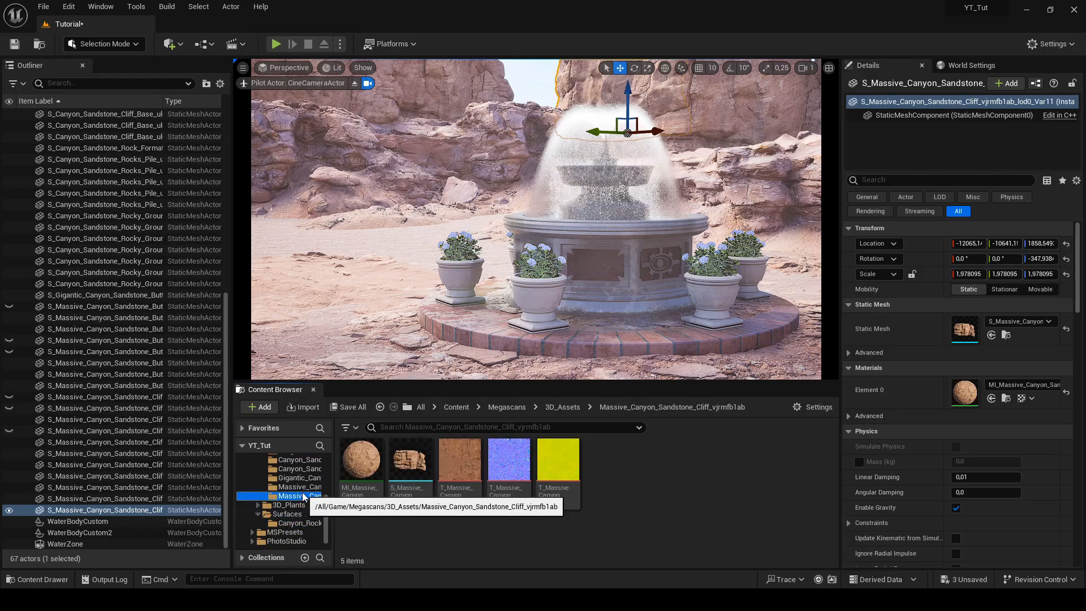
{"action": "scroll", "coordinate": [302, 492], "scroll_direction": "down", "scroll_amount": 2}
{"action": "left_click_drag", "start_coordinate": [411, 461], "coordinate": [704, 147]}
Delete the surplus massive cliffs behind the fountain, and scale the gigantic butte to about 1.49 and rotate it to about -77.58°
{"action": "left_click", "coordinate": [696, 99]}
{"action": "key", "text": "Delete"}
{"action": "left_click", "coordinate": [696, 99]}
{"action": "key", "text": "r"}
{"action": "key", "text": "ctrl+z"}
{"action": "key", "text": "w"}
{"action": "left_click", "coordinate": [603, 123]}
{"action": "left_click", "coordinate": [604, 123]}
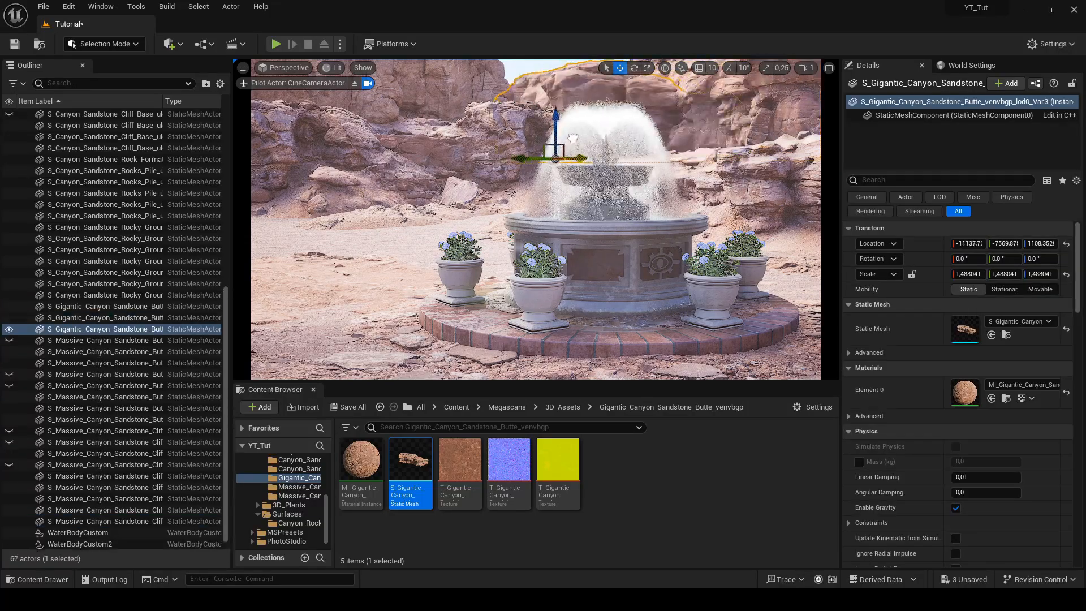
{"action": "left_click_drag", "start_coordinate": [583, 94], "coordinate": [572, 88]}
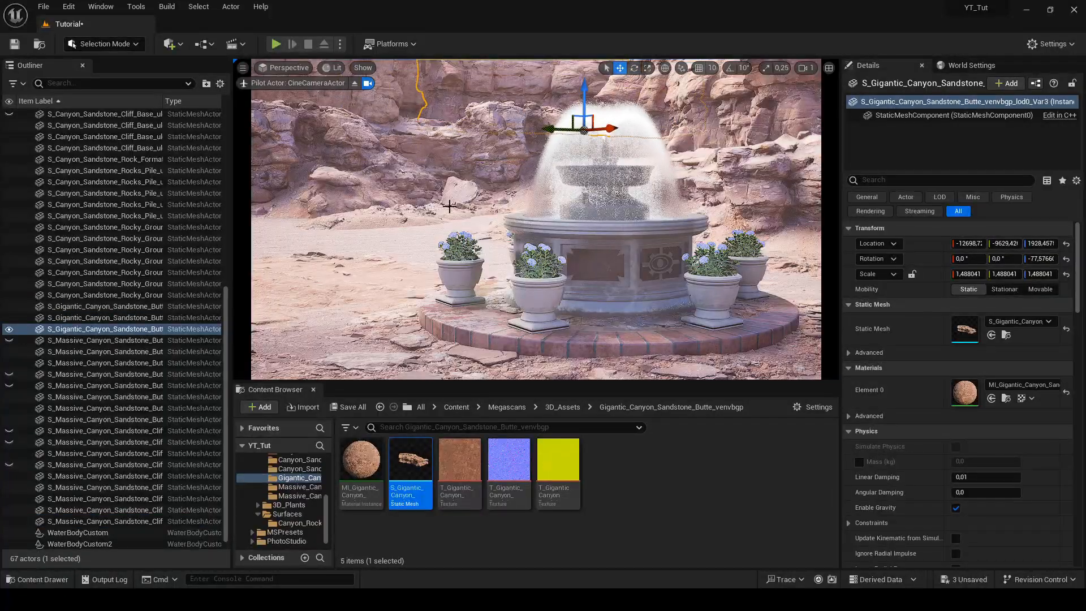
Move the massive butte ledge behind the fountain closer in the free perspective view, and look through the CineCameraActor again
{"action": "left_click", "coordinate": [604, 63]}
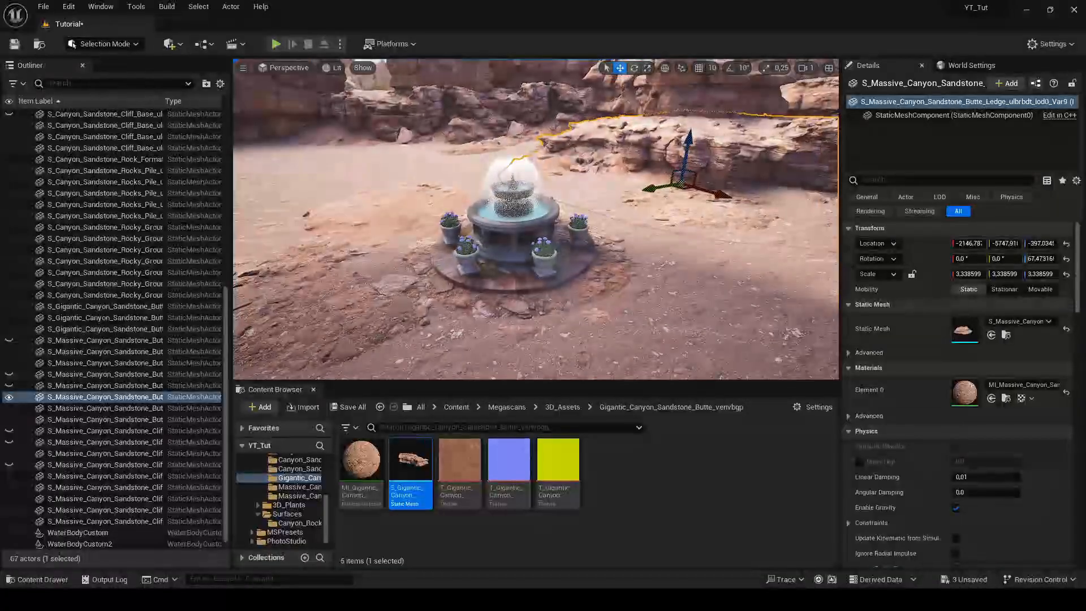
{"action": "key", "text": "ctrl+z"}
{"action": "key", "text": "ctrl+z"}
{"action": "left_click", "coordinate": [286, 68]}
{"action": "left_click", "coordinate": [308, 194]}
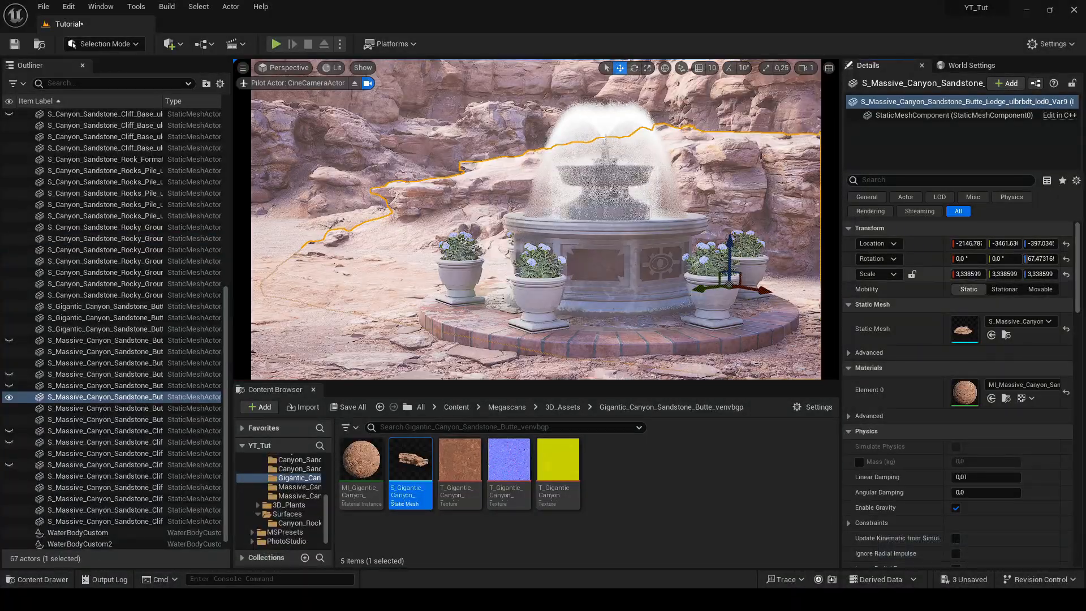
Raise the massive butte ledge and set its scale to 2.5 on all axes
{"action": "left_click", "coordinate": [971, 275]}
{"action": "left_click_drag", "start_coordinate": [730, 243], "coordinate": [730, 217]}
{"action": "left_click", "coordinate": [970, 275]}
{"action": "type", "text": "2,5"}
{"action": "key", "text": "Tab"}
{"action": "type", "text": "2,5"}
{"action": "key", "text": "Tab"}
{"action": "type", "text": "2,5"}
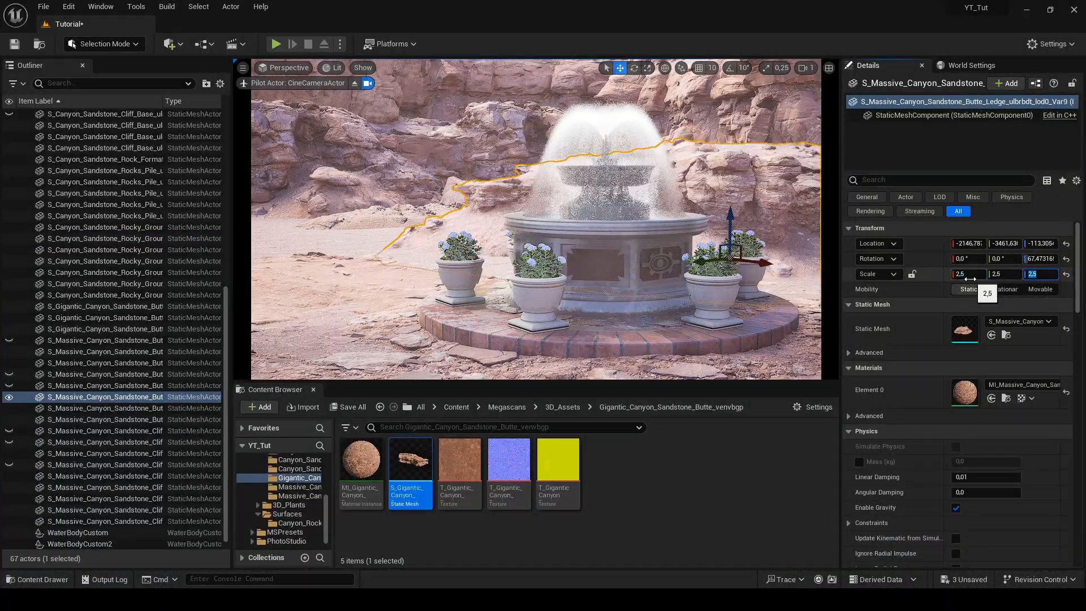
Push the ledge farther back behind the fountain and reframe the CineCameraActor around the fountain
{"action": "left_click_drag", "start_coordinate": [699, 261], "coordinate": [592, 250]}
{"action": "left_click_drag", "start_coordinate": [632, 214], "coordinate": [565, 193]}
{"action": "left_click_drag", "start_coordinate": [579, 240], "coordinate": [601, 244]}
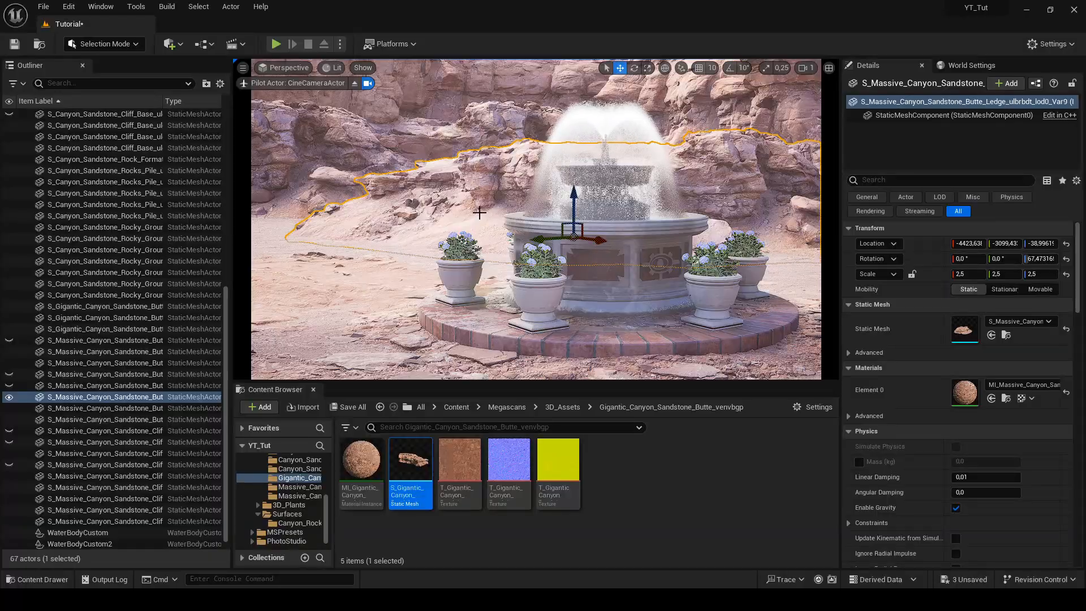
{"action": "right_click_drag", "start_coordinate": [480, 213], "coordinate": [680, 180]}
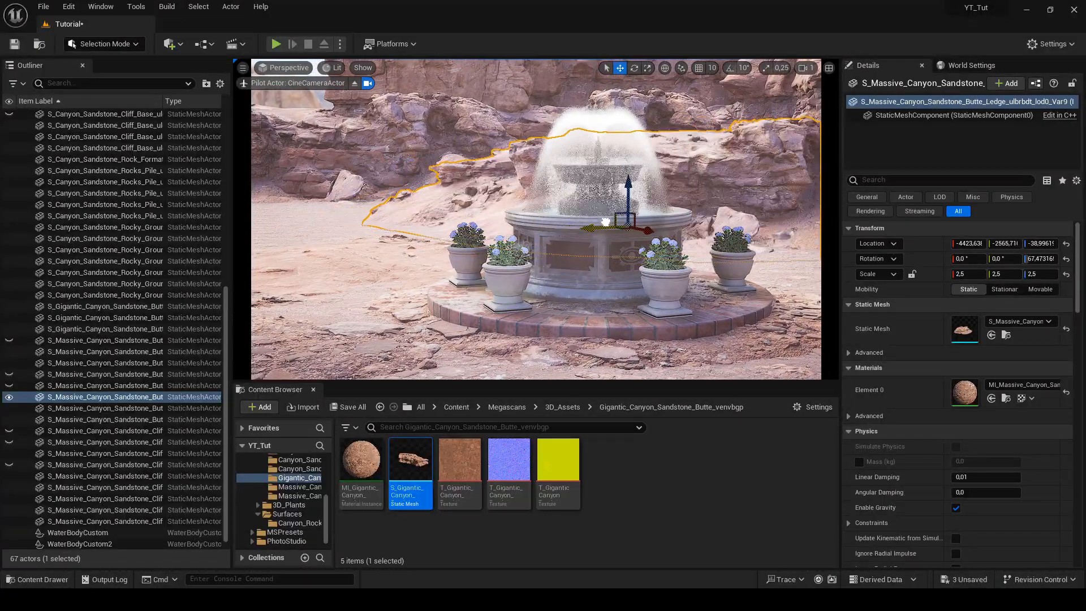
Position a gigantic butte in the background left of the fountain, then duplicate the butte ledge in front of it and rotate the copy
{"action": "left_click", "coordinate": [415, 102]}
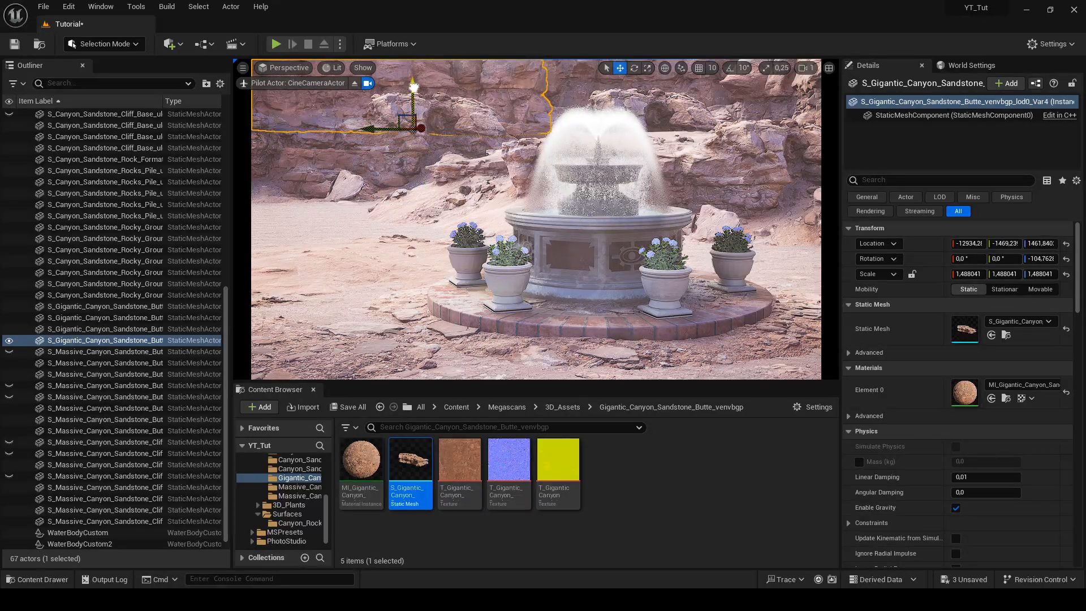
{"action": "left_click", "coordinate": [340, 169]}
{"action": "key", "text": "ctrl+d"}
{"action": "key", "text": "e"}
{"action": "left_click_drag", "start_coordinate": [396, 208], "coordinate": [436, 208]}
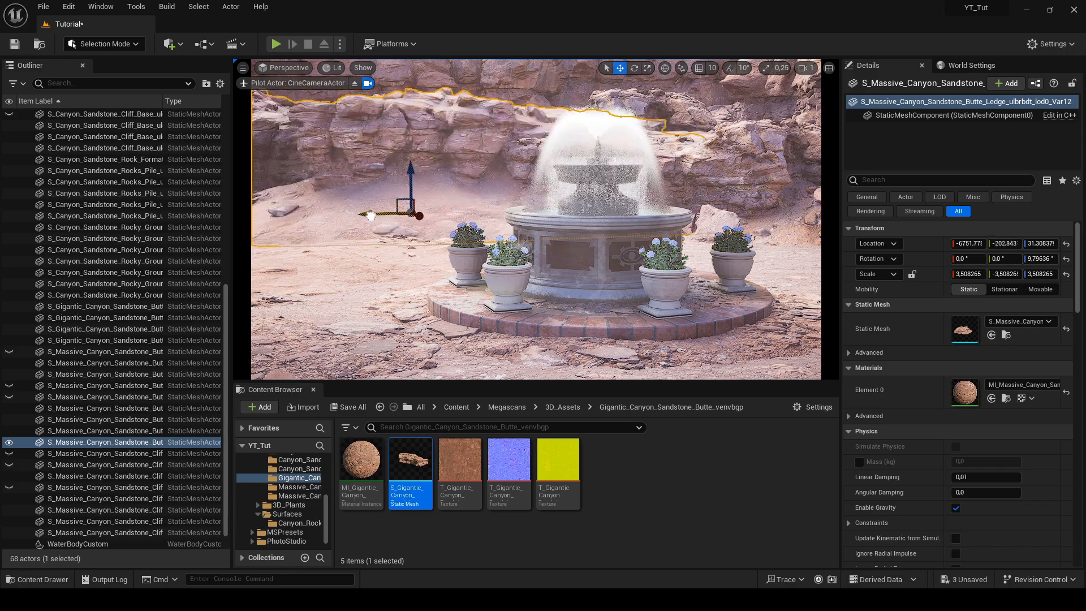
Scale the ledge copy to 2.5, -2.5 and about 1.88, rotate it to about -79.1°, and sink it into the ground left of the fountain
{"action": "key", "text": "w"}
{"action": "left_click_drag", "start_coordinate": [365, 214], "coordinate": [418, 220]}
{"action": "type", "text": "2,5"}
{"action": "key", "text": "Tab"}
{"action": "type", "text": "2,5"}
{"action": "type", "text": "er"}
{"action": "left_click_drag", "start_coordinate": [407, 190], "coordinate": [408, 221]}
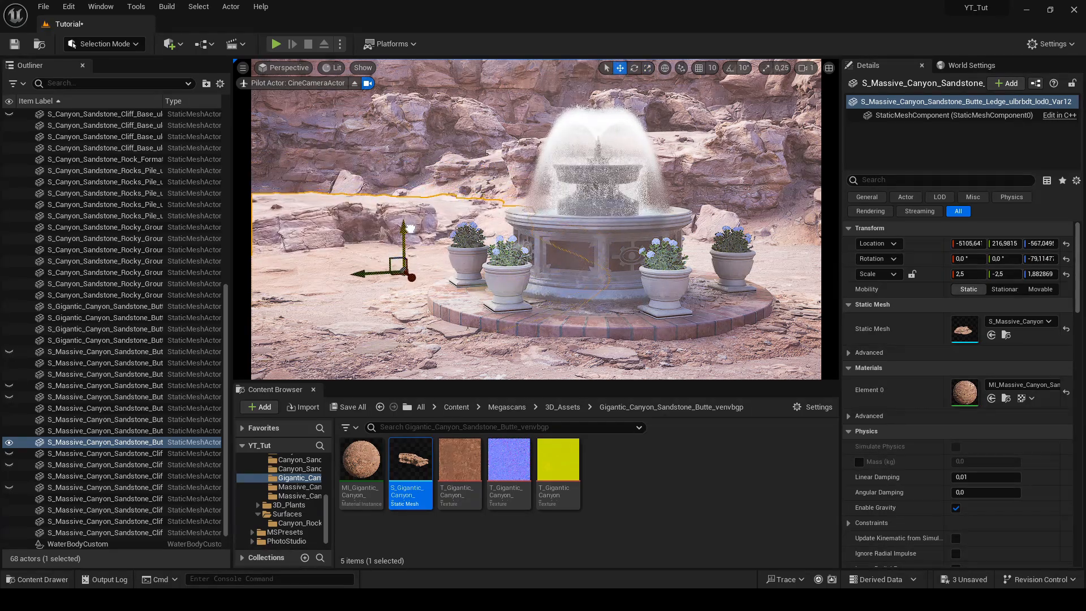
Delete the large butte ledge behind the fountain and the extra gigantic butte in the right background
{"action": "left_click", "coordinate": [688, 109]}
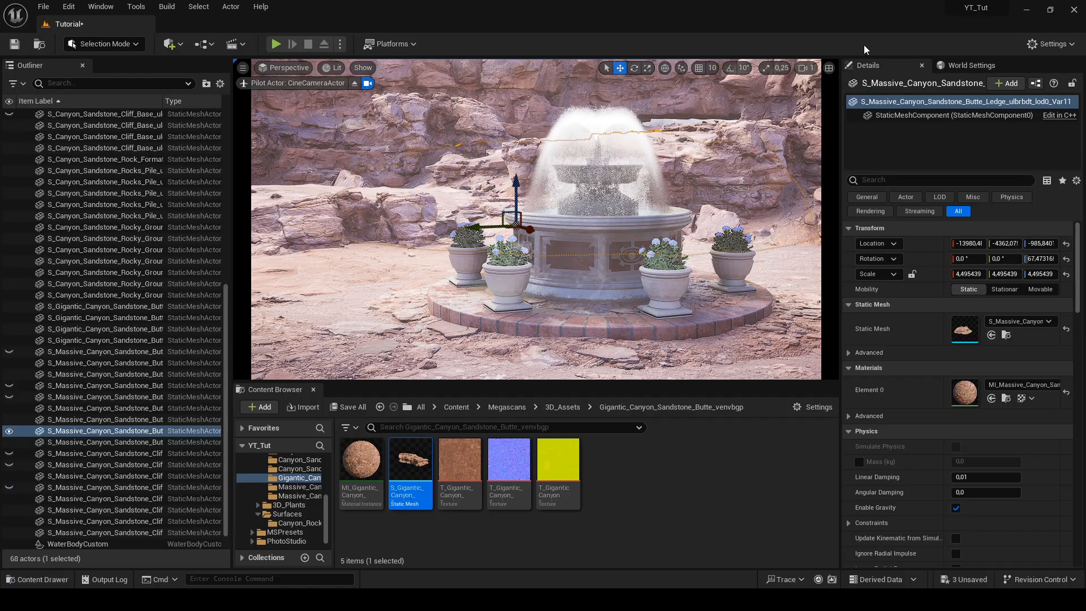
{"action": "key", "text": "Delete"}
{"action": "left_click", "coordinate": [730, 102]}
{"action": "mouse_move", "coordinate": [717, 119]}
{"action": "left_mouse_down"}
{"action": "mouse_move", "coordinate": [717, 109]}
{"action": "mouse_move", "coordinate": [742, 135]}
{"action": "mouse_move", "coordinate": [717, 112]}
{"action": "mouse_move", "coordinate": [728, 134]}
{"action": "left_mouse_up"}
{"action": "left_click", "coordinate": [717, 96]}
{"action": "key", "text": "Delete"}
Scale the remaining gigantic butte right of the fountain to about 1.68 and rotate it to about -55.5°
{"action": "left_click", "coordinate": [729, 102]}
{"action": "key", "text": "e"}
{"action": "key", "text": "w"}
{"action": "key", "text": "r"}
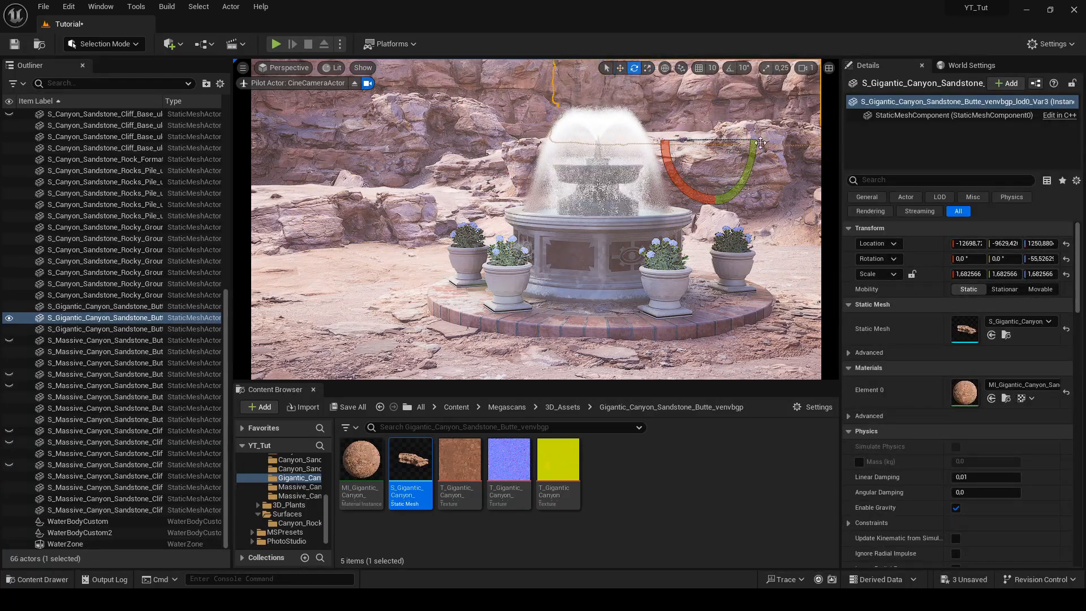
Duplicate the massive butte ledge from the left background to the area behind the fountain
{"action": "left_click", "coordinate": [482, 136]}
{"action": "key", "text": "w"}
{"action": "left_click_drag", "start_coordinate": [325, 191], "coordinate": [540, 191], "text": "alt"}
{"action": "key", "text": "r"}
{"action": "left_click", "coordinate": [968, 275]}
{"action": "type", "text": "1"}
{"action": "key", "text": "Tab"}
{"action": "right_click", "coordinate": [648, 164]}
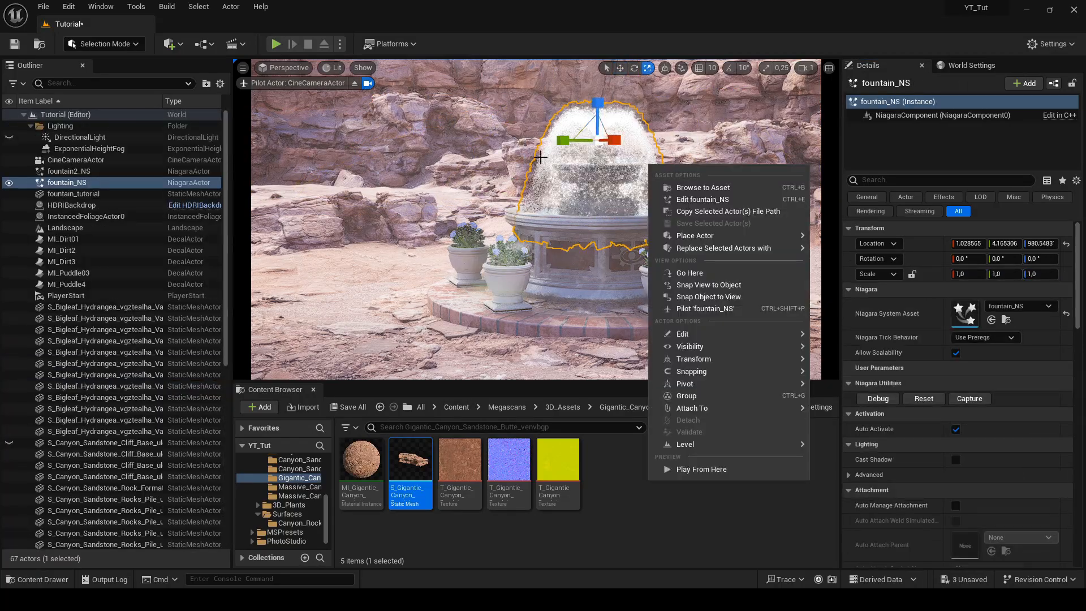
{"action": "key", "text": "ctrl+z"}
{"action": "key", "text": "ctrl+z"}
Set the butte ledge behind the fountain to a scale of 2 on all axes and adjust its position
{"action": "left_click", "coordinate": [968, 274]}
{"action": "type", "text": "2"}
{"action": "key", "text": "Tab"}
{"action": "type", "text": "2"}
{"action": "key", "text": "Tab"}
{"action": "type", "text": "2w"}
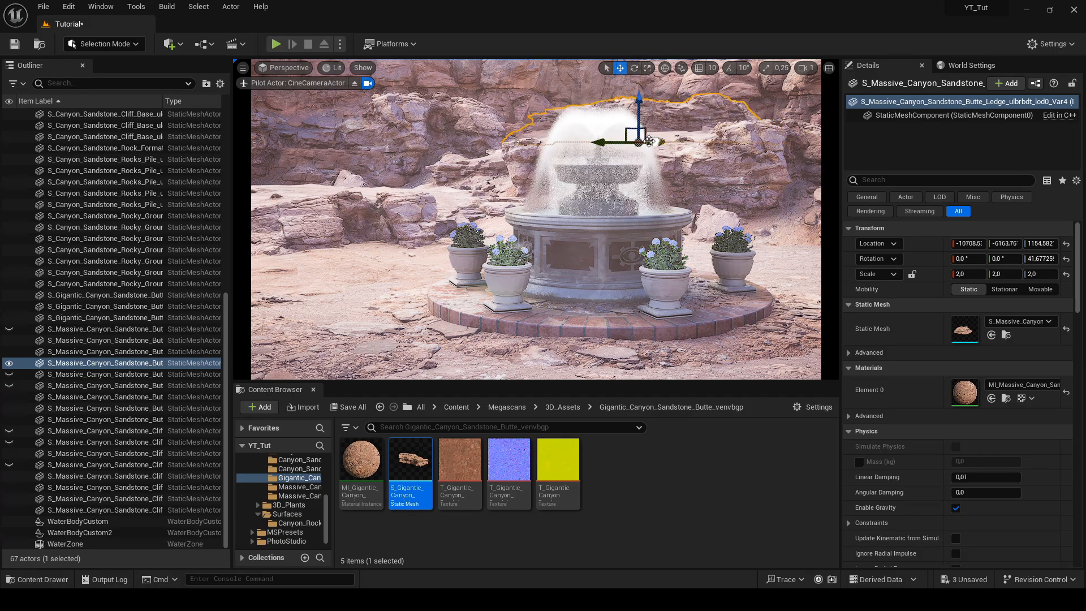
Find the HDRIBackdrop actor and set its intensity to 0.2
{"action": "left_click", "coordinate": [362, 345]}
{"action": "left_click_drag", "start_coordinate": [226, 334], "coordinate": [236, 100]}
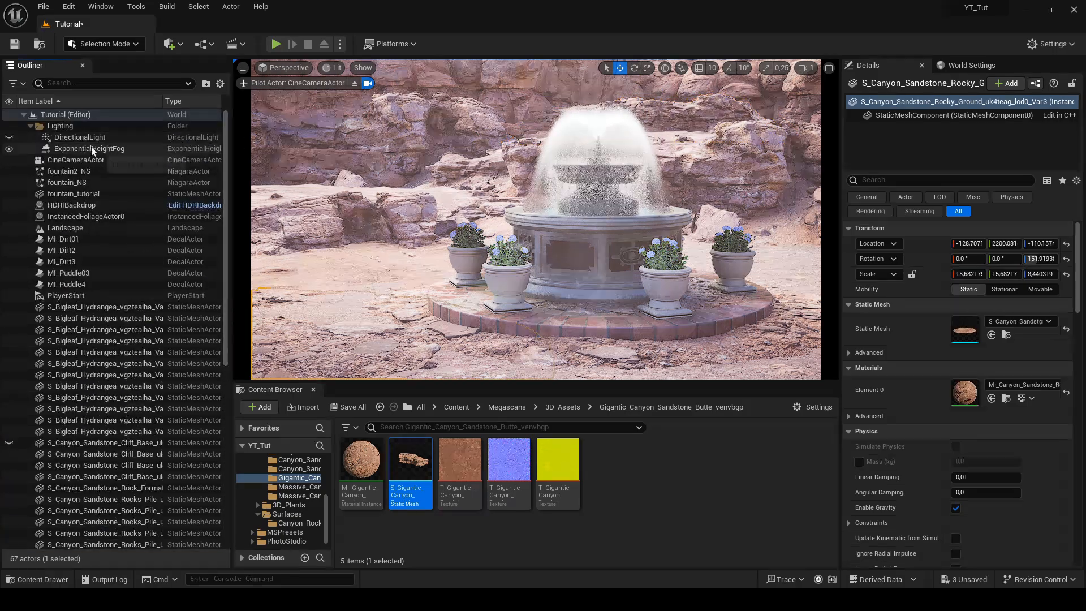
{"action": "left_click", "coordinate": [114, 83]}
{"action": "type", "text": "hdr"}
{"action": "left_click", "coordinate": [81, 128]}
{"action": "left_click", "coordinate": [987, 337]}
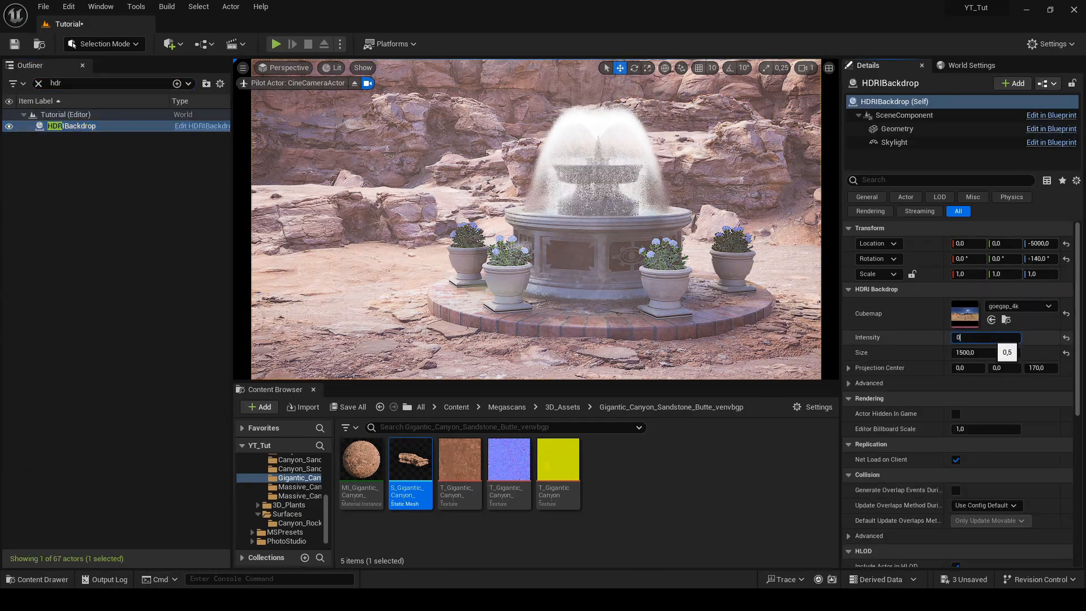
{"action": "left_click", "coordinate": [39, 84]}
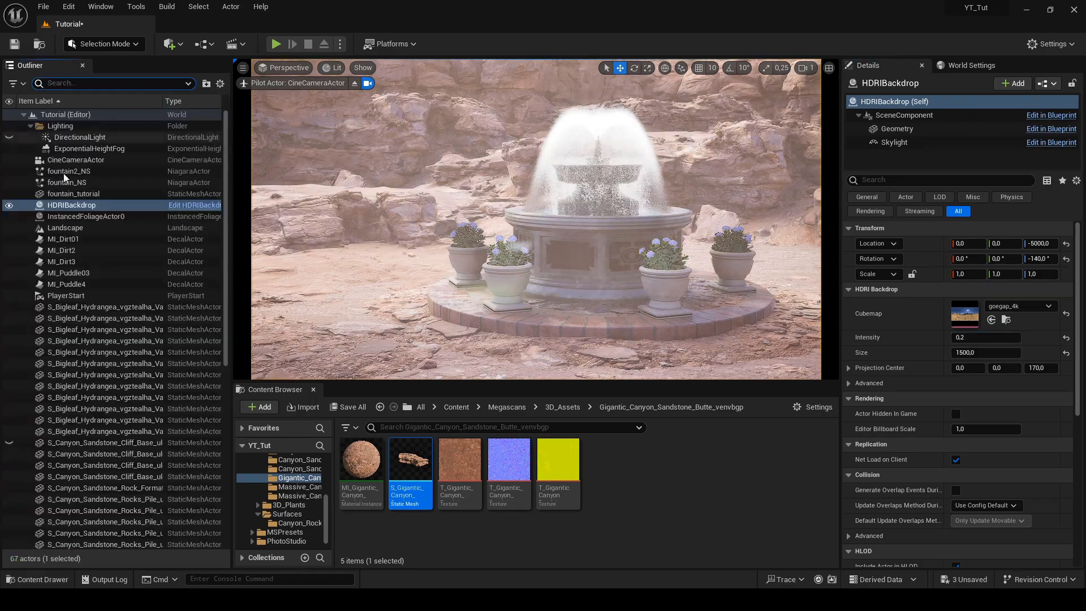
Check the ExponentialHeightFog's fog settings and light orange colour, and toggle its volumetric fog
{"action": "left_click", "coordinate": [90, 148]}
{"action": "scroll", "coordinate": [1006, 474], "scroll_direction": "down", "scroll_amount": 10}
{"action": "left_click", "coordinate": [1007, 477]}
{"action": "left_click", "coordinate": [974, 563]}
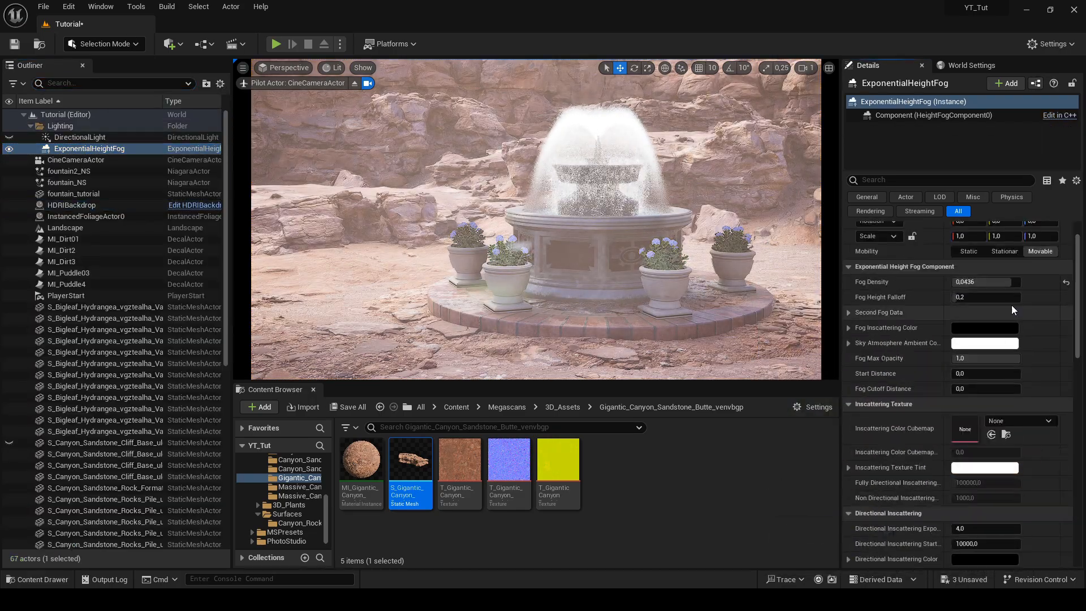
{"action": "scroll", "coordinate": [1010, 367], "scroll_direction": "down", "scroll_amount": 5}
{"action": "left_click", "coordinate": [984, 433]}
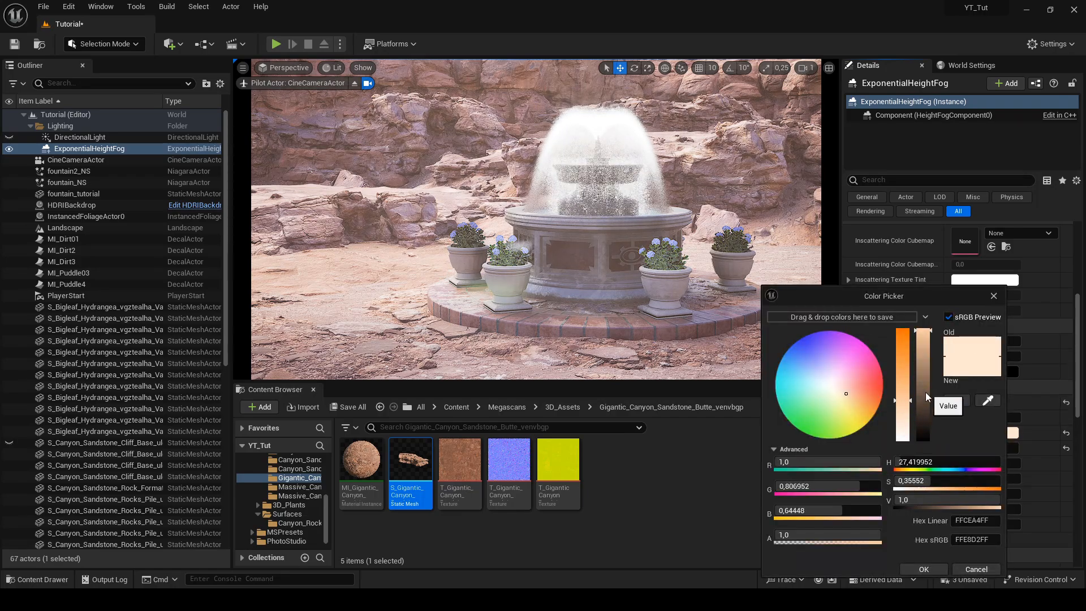
{"action": "left_click", "coordinate": [993, 296]}
{"action": "key", "text": "ctrl+z"}
{"action": "left_click", "coordinate": [957, 402]}
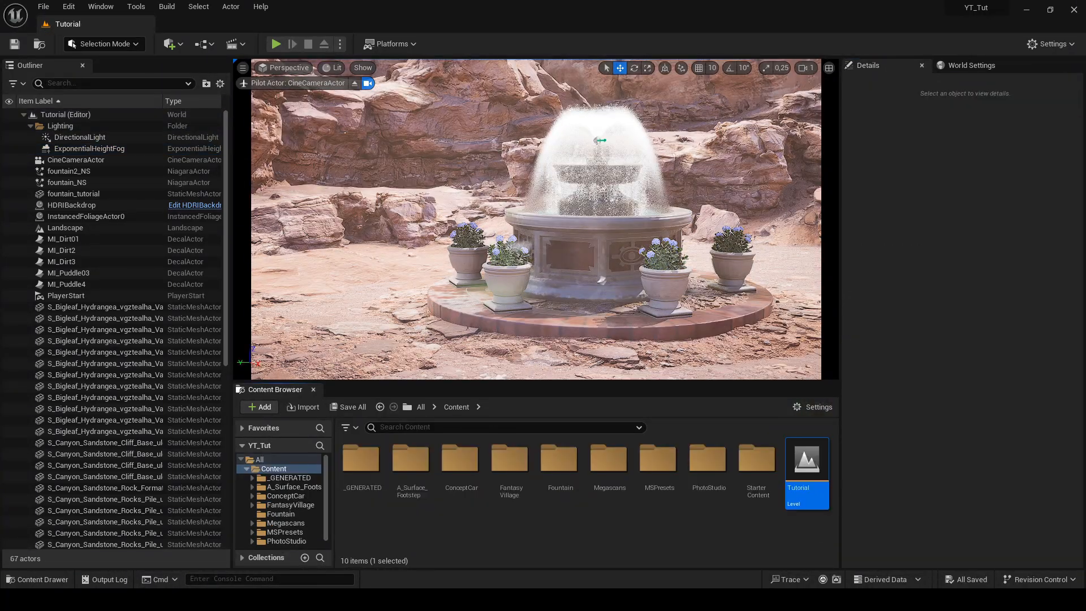
Open the splash texture used in the M_Splash_Refract material of the fountain_NS sprite renderer, keeping the fountain in view
{"action": "left_click", "coordinate": [594, 170]}
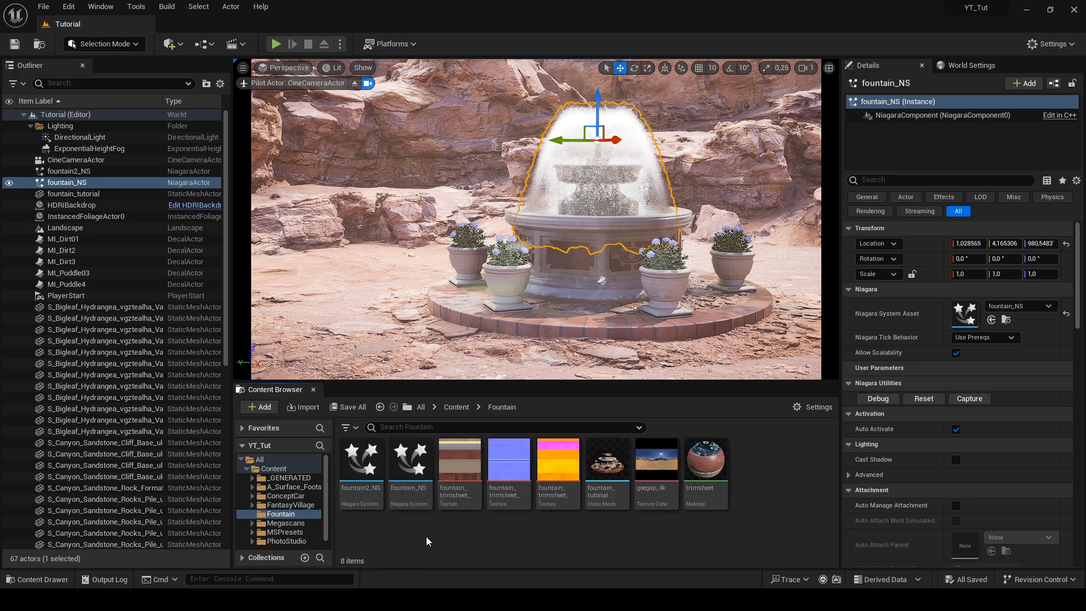
{"action": "left_click", "coordinate": [415, 471]}
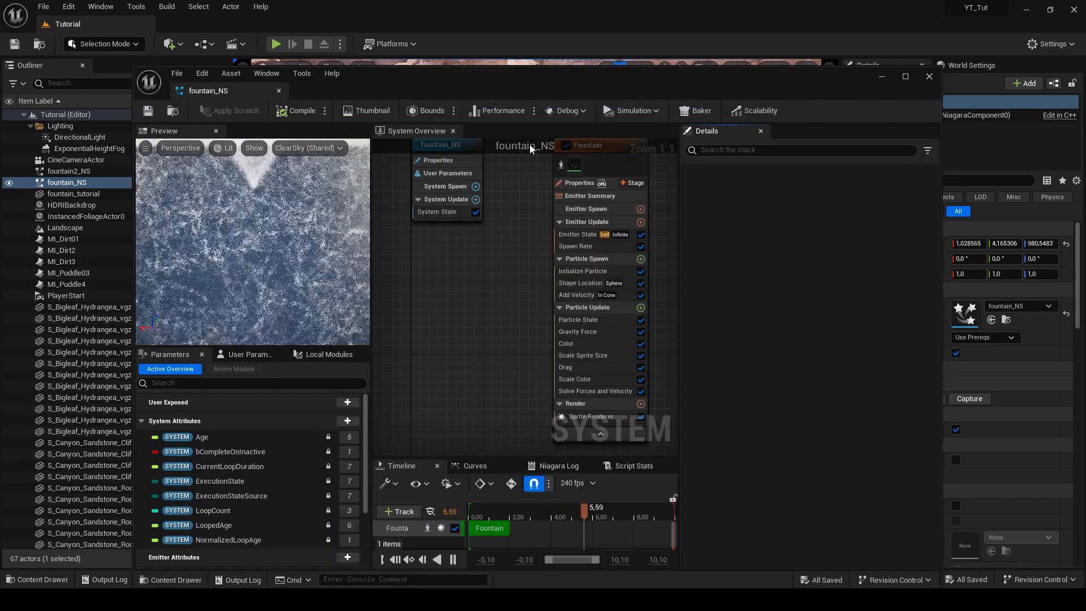
{"action": "left_click", "coordinate": [627, 416]}
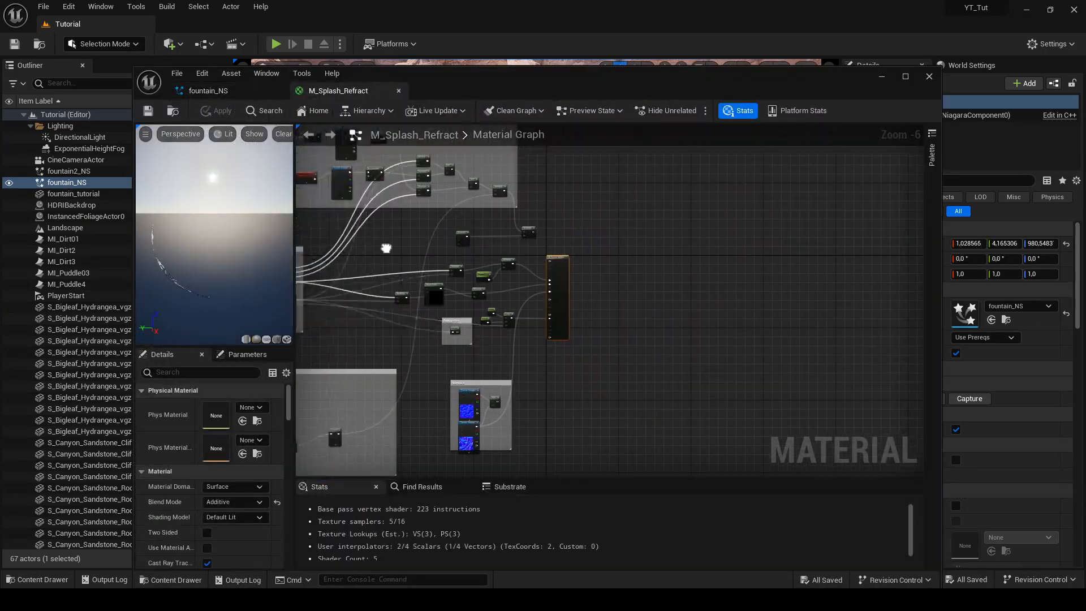
{"action": "right_click_drag", "start_coordinate": [385, 248], "coordinate": [640, 177]}
{"action": "scroll", "coordinate": [533, 172], "scroll_direction": "up", "scroll_amount": 3}
{"action": "left_click", "coordinate": [543, 385]}
{"action": "double_click", "coordinate": [216, 505]}
{"action": "left_click_drag", "start_coordinate": [722, 84], "coordinate": [232, 60]}
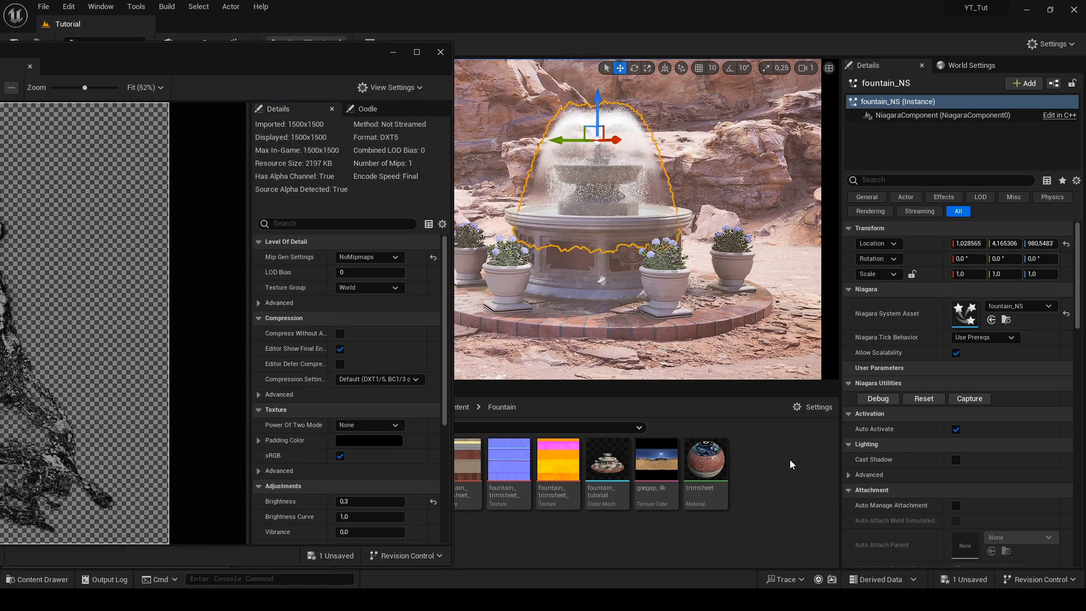
Set the splash texture's brightness to 0.1 and close the texture editor
{"action": "left_click", "coordinate": [701, 359]}
{"action": "left_click", "coordinate": [358, 501]}
{"action": "type", "text": "1"}
{"action": "key", "text": "Return"}
{"action": "type", "text": "0,1"}
{"action": "key", "text": "Return"}
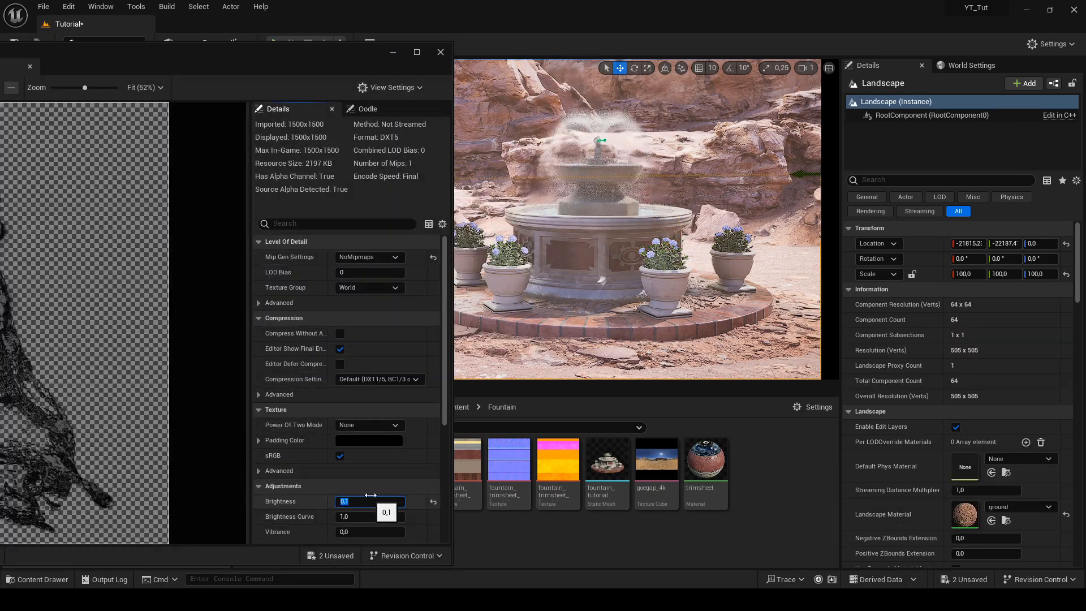
{"action": "left_click", "coordinate": [441, 52]}
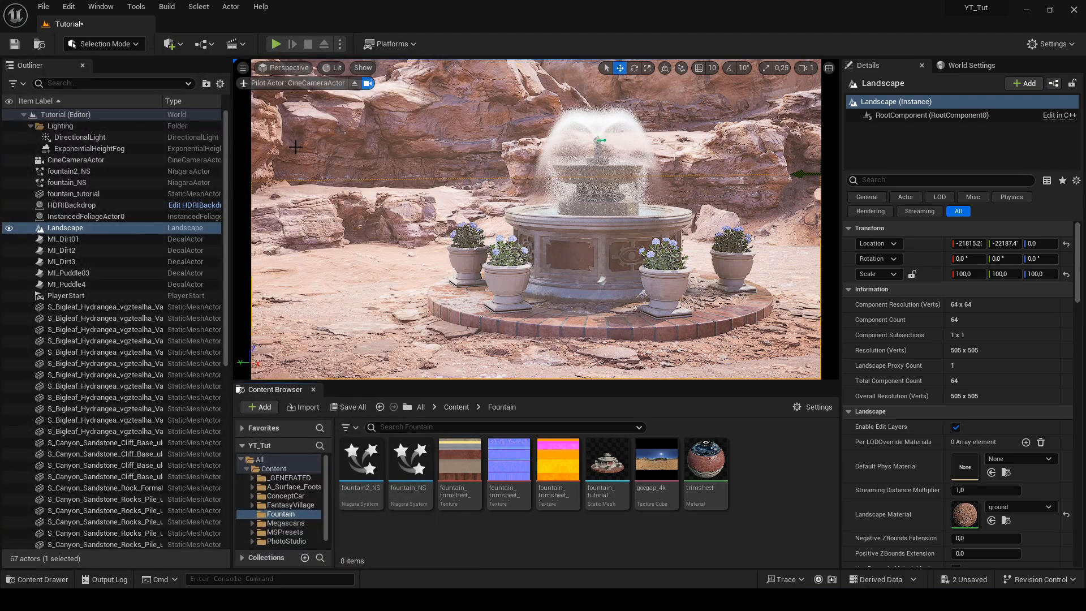
Duplicate the massive butte ledge at scale 1 on all axes and arrange two copies on the ground left of the fountain
{"action": "left_click", "coordinate": [405, 209]}
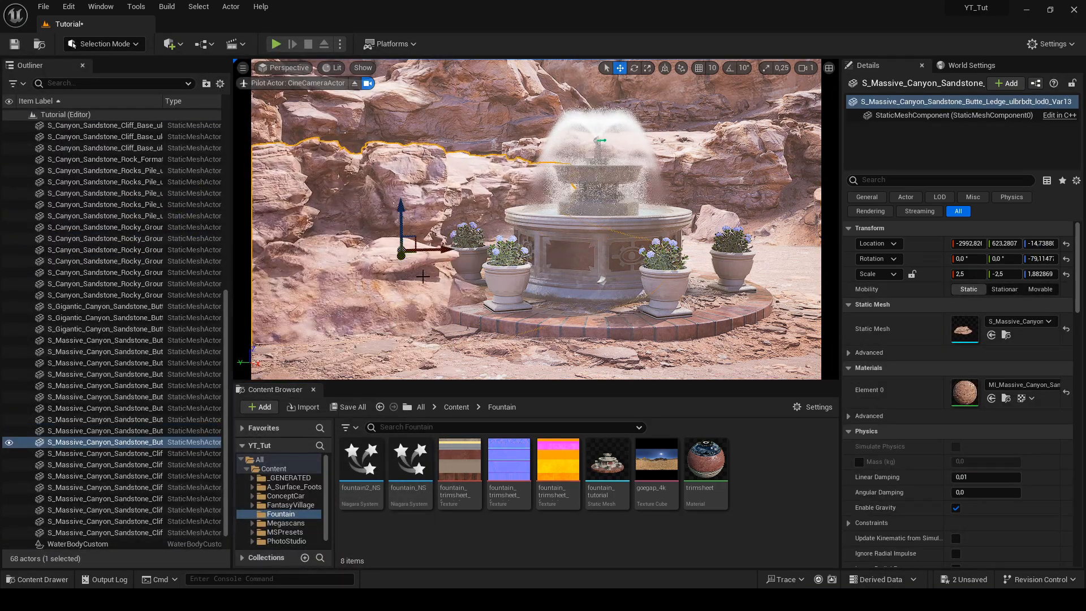
{"action": "type", "text": "1"}
{"action": "key", "text": "Tab"}
{"action": "type", "text": "1"}
{"action": "key", "text": "Tab"}
{"action": "type", "text": "1"}
{"action": "right_click_drag", "start_coordinate": [518, 283], "coordinate": [535, 281]}
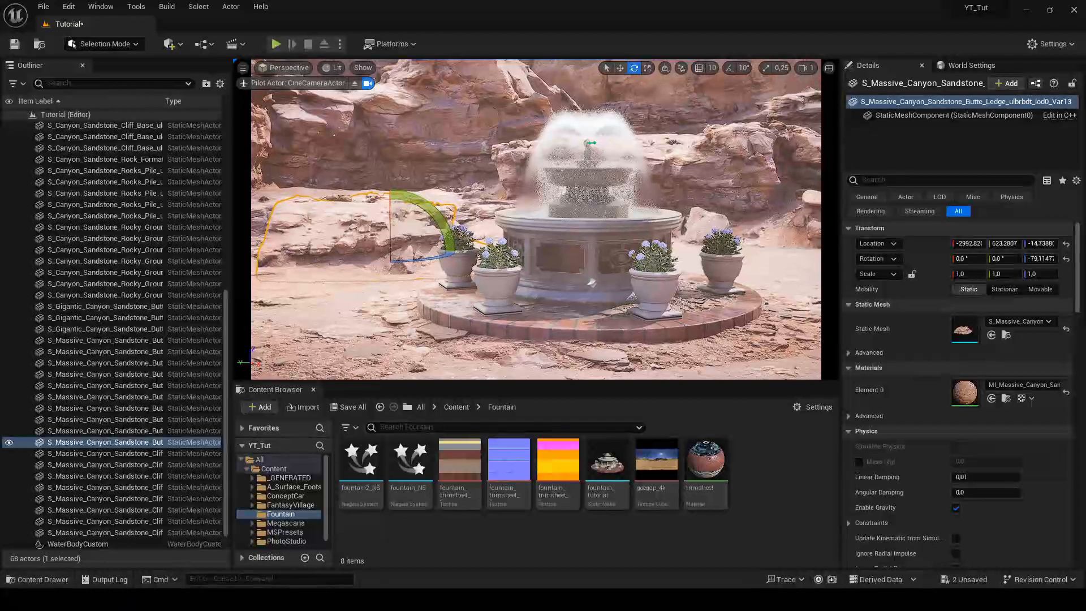
{"action": "key", "text": "w"}
{"action": "left_click_drag", "start_coordinate": [430, 258], "coordinate": [303, 278]}
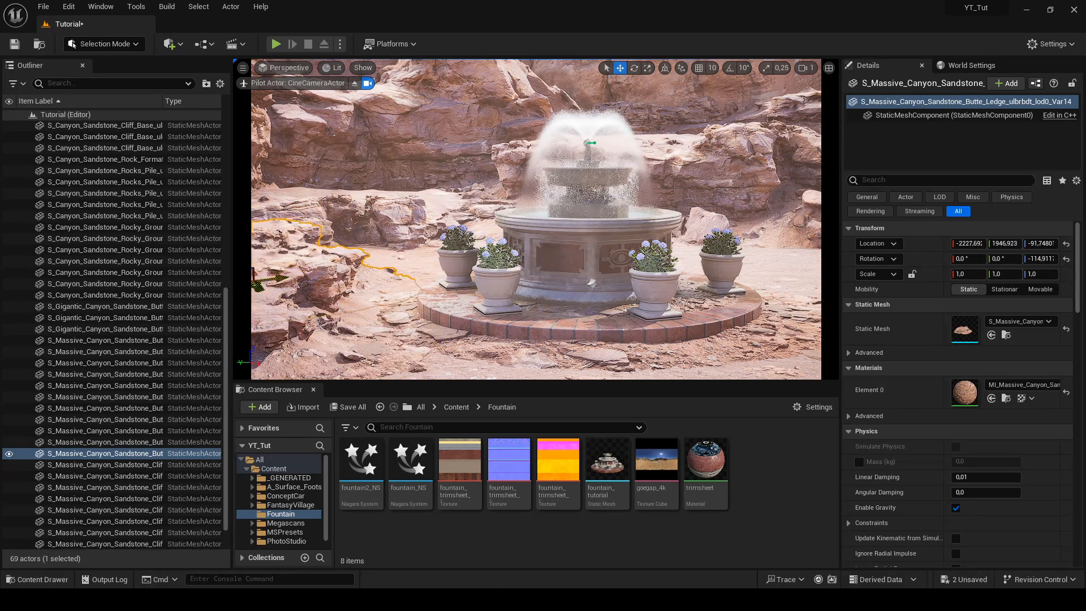
{"action": "left_click", "coordinate": [290, 329]}
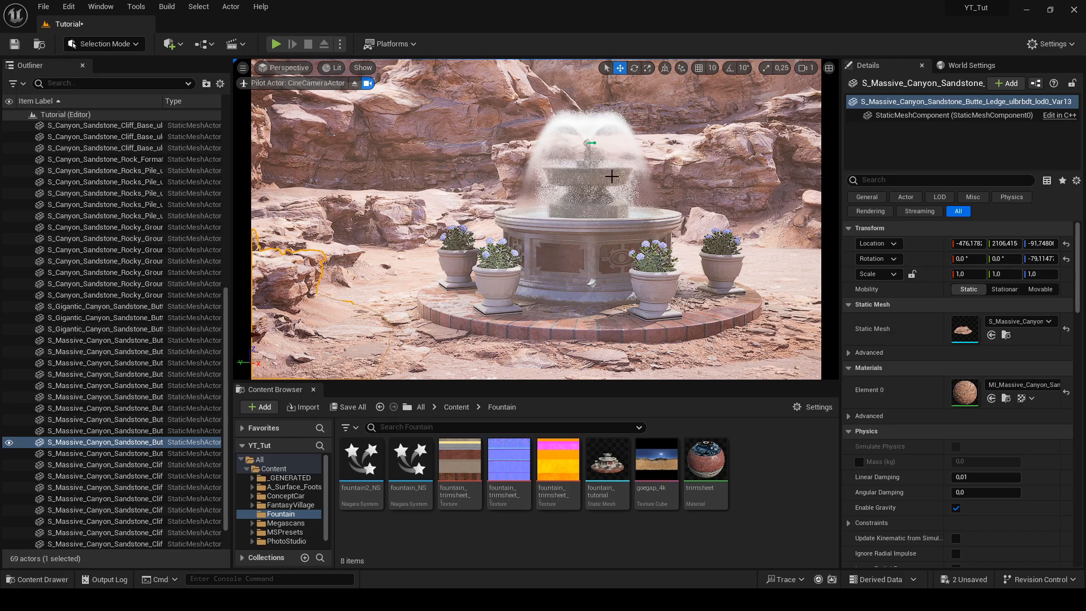
Try a mesh from the Megascans 3D_Assets folder on the ground left of the fountain, and delete it
{"action": "left_click", "coordinate": [262, 524]}
{"action": "double_click", "coordinate": [415, 483]}
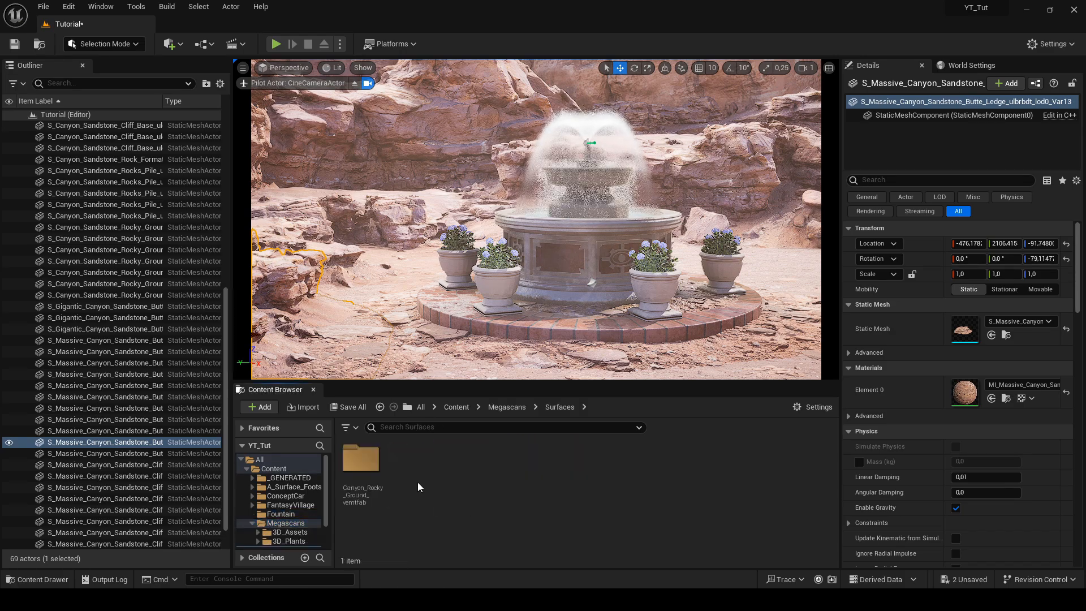
{"action": "left_click", "coordinate": [272, 532]}
{"action": "double_click", "coordinate": [463, 486]}
{"action": "left_click_drag", "start_coordinate": [412, 469], "coordinate": [387, 299]}
{"action": "key", "text": "r"}
{"action": "key", "text": "ctrl+z"}
{"action": "key", "text": "Delete"}
Try the Canyon_Sandstone_Rocky_Ground_uk4teag mesh on the ground left of the fountain, and remove it
{"action": "left_click", "coordinate": [302, 522]}
{"action": "left_click_drag", "start_coordinate": [411, 459], "coordinate": [399, 290]}
{"action": "left_click", "coordinate": [967, 274]}
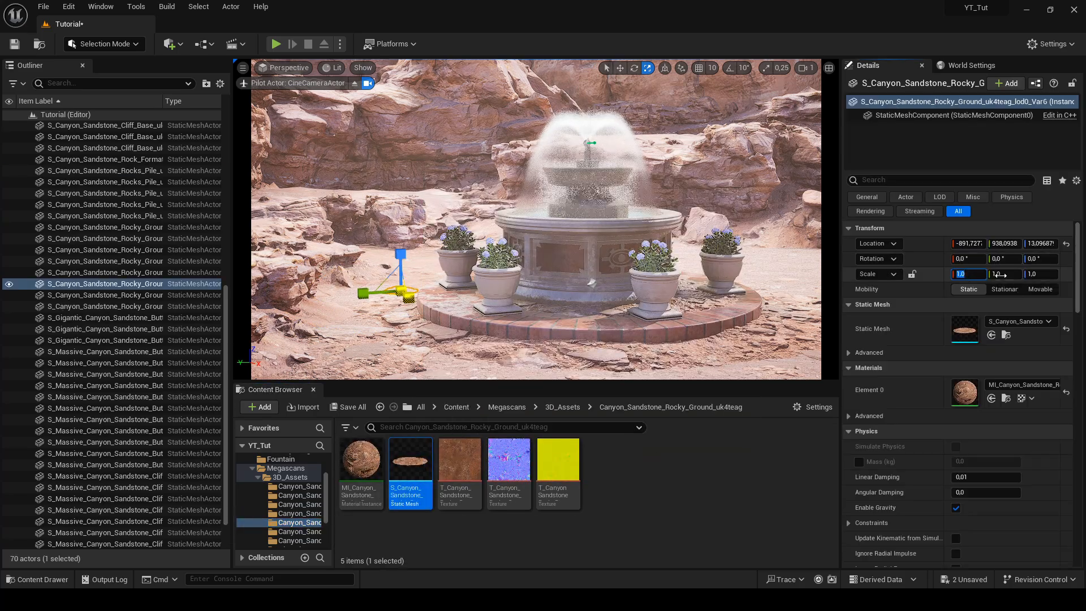
{"action": "key", "text": "Delete"}
Try the Canyon_Sandstone_Rocky_Ground_ulnfeaq mesh around the fountain's foreground, and delete it
{"action": "left_click", "coordinate": [300, 540]}
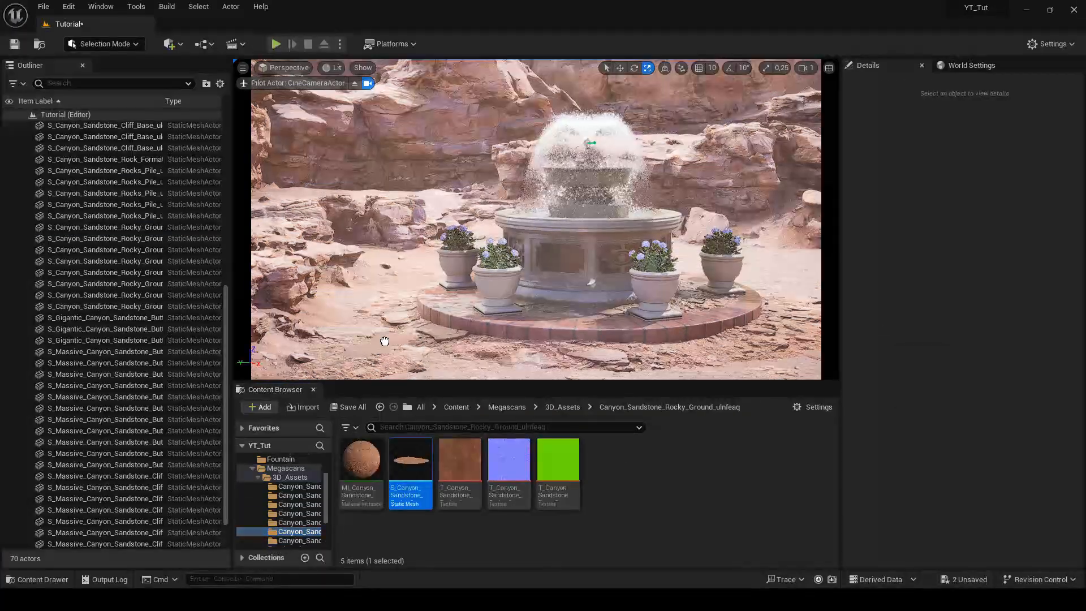
{"action": "left_click", "coordinate": [973, 274]}
{"action": "left_click_drag", "start_coordinate": [411, 406], "coordinate": [695, 362]}
{"action": "key", "text": "w"}
{"action": "left_click_drag", "start_coordinate": [697, 329], "coordinate": [697, 342]}
{"action": "key", "text": "Delete"}
Try the Canyon_Sandstone_Rocky_Ground_uk4teag mesh right of the fountain at scale 7 on all axes, and delete it
{"action": "scroll", "coordinate": [317, 525], "scroll_direction": "down", "scroll_amount": 1}
{"action": "left_click", "coordinate": [305, 532]}
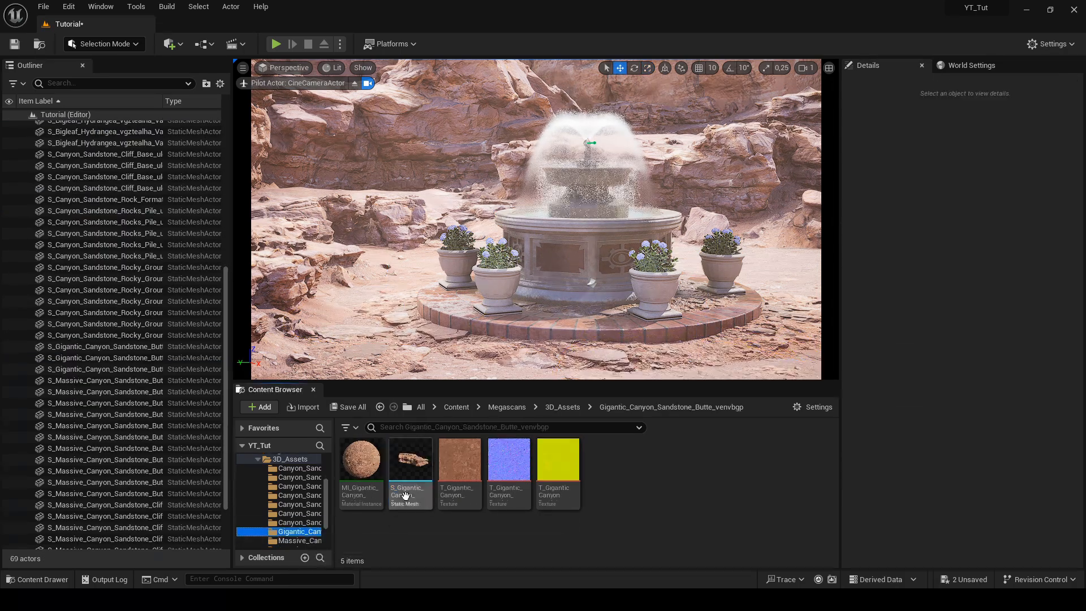
{"action": "left_click", "coordinate": [305, 513]}
{"action": "left_click", "coordinate": [305, 505]}
{"action": "left_click_drag", "start_coordinate": [410, 472], "coordinate": [770, 282]}
{"action": "key", "text": "r"}
{"action": "left_click", "coordinate": [970, 274]}
{"action": "type", "text": "7"}
{"action": "key", "text": "Tab"}
{"action": "type", "text": "7"}
{"action": "key", "text": "Tab"}
{"action": "left_click", "coordinate": [158, 324]}
{"action": "key", "text": "w"}
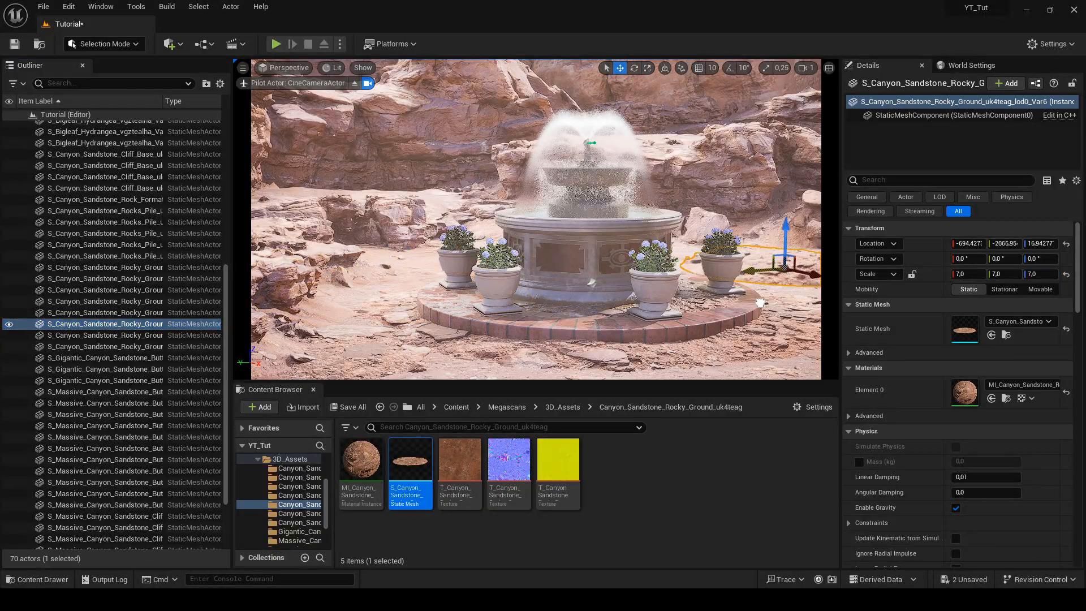
{"action": "key", "text": "Delete"}
Place the Canyon_Sandstone_Rocks_Pile_ul4lehiga mesh right of the fountain at scale 7, rotated to about 134.9° around Z
{"action": "left_click", "coordinate": [305, 496]}
{"action": "left_click_drag", "start_coordinate": [410, 461], "coordinate": [786, 277]}
{"action": "key", "text": "Return"}
{"action": "left_click", "coordinate": [354, 84]}
{"action": "right_click_drag", "start_coordinate": [566, 226], "coordinate": [565, 249]}
{"action": "key", "text": "e"}
{"action": "left_click_drag", "start_coordinate": [562, 305], "coordinate": [605, 302]}
{"action": "key", "text": "w"}
{"action": "left_click_drag", "start_coordinate": [618, 207], "coordinate": [618, 213]}
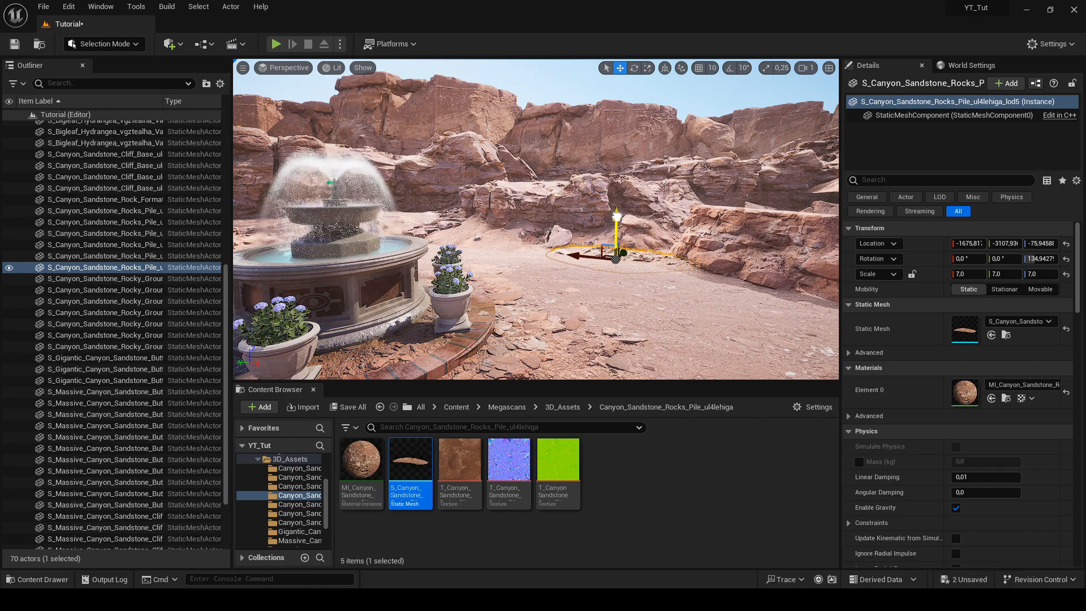
{"action": "left_click_drag", "start_coordinate": [617, 256], "coordinate": [548, 258]}
Through the CineCameraActor view, enlarge the rocks pile to about 10.3 × 10.3 × 7.9 and reposition it behind the planter
{"action": "left_click", "coordinate": [281, 73]}
{"action": "left_click", "coordinate": [298, 236]}
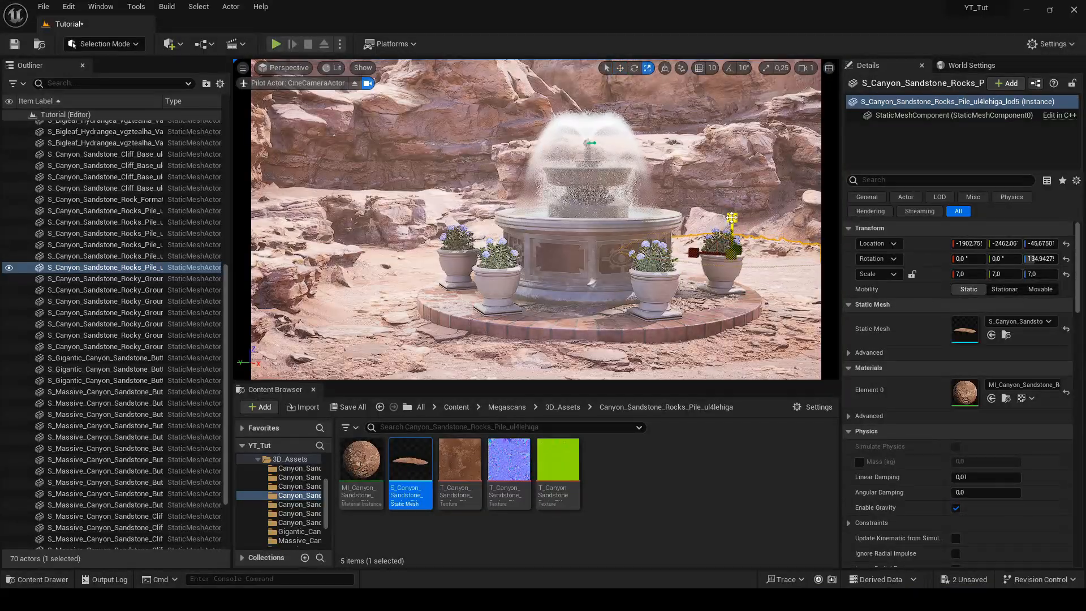
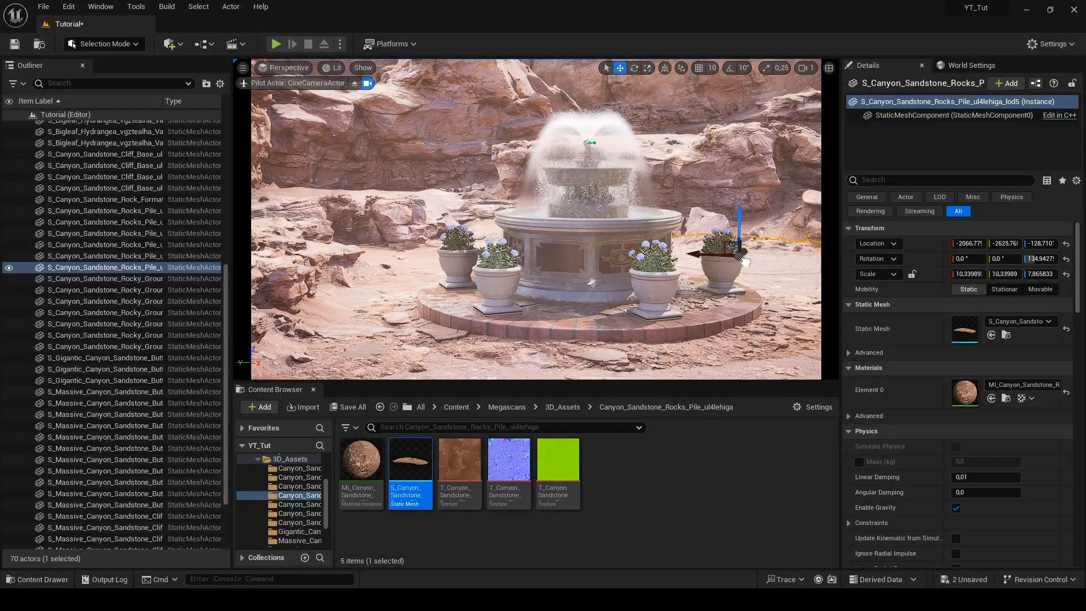
{"action": "left_click_drag", "start_coordinate": [745, 261], "coordinate": [741, 266]}
{"action": "right_click_drag", "start_coordinate": [741, 266], "coordinate": [725, 266]}
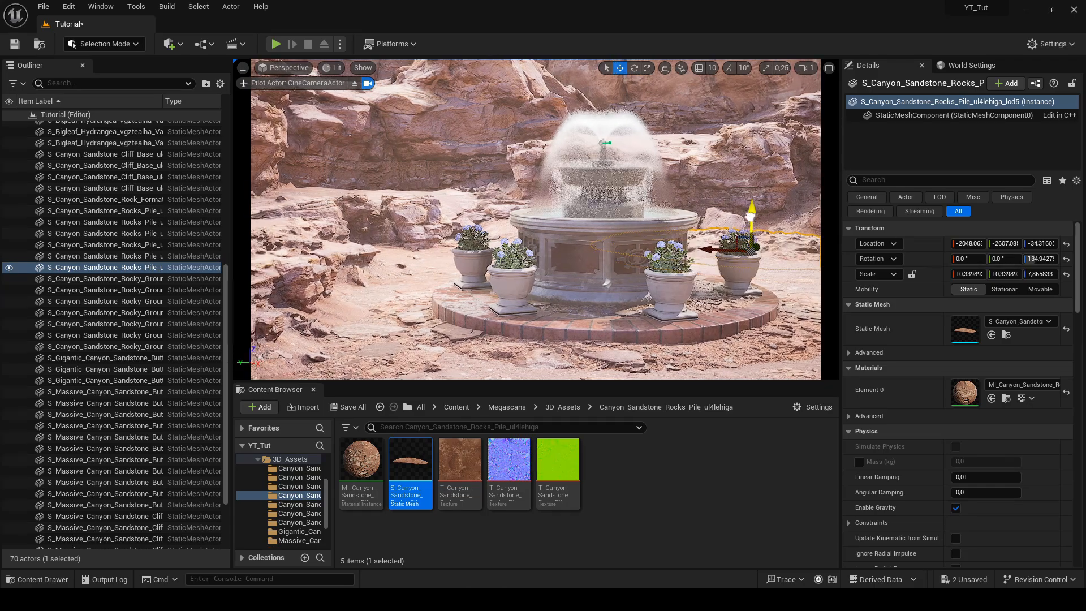
Add the Canyon_Sandstone_Rock_Formation_ulbdbfg mesh at scale 7 right of the fountain and place a copy scaled about 5.75 on the left
{"action": "left_click", "coordinate": [299, 477]}
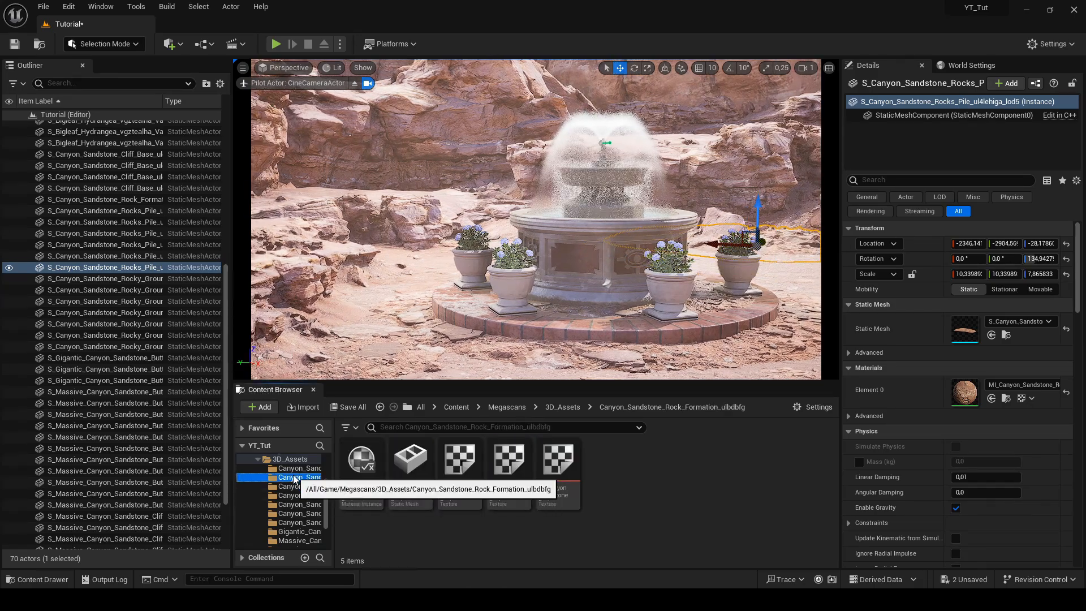
{"action": "left_click_drag", "start_coordinate": [410, 459], "coordinate": [799, 264]}
{"action": "left_click", "coordinate": [968, 274]}
{"action": "type", "text": "7"}
{"action": "key", "text": "Tab"}
{"action": "type", "text": "7"}
{"action": "key", "text": "Tab"}
{"action": "type", "text": "7"}
{"action": "left_click_drag", "start_coordinate": [806, 222], "coordinate": [317, 351]}
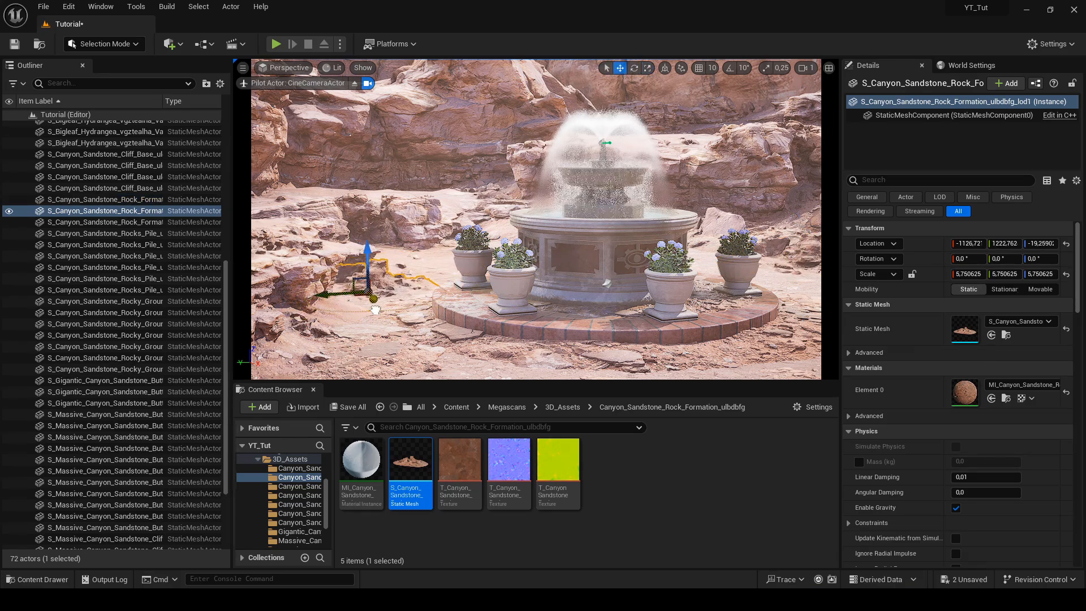
Leave the camera view and duplicate the large rocky ground mesh to the area in front of the fountain, rotating the copy
{"action": "left_click", "coordinate": [390, 354]}
{"action": "left_click", "coordinate": [354, 83]}
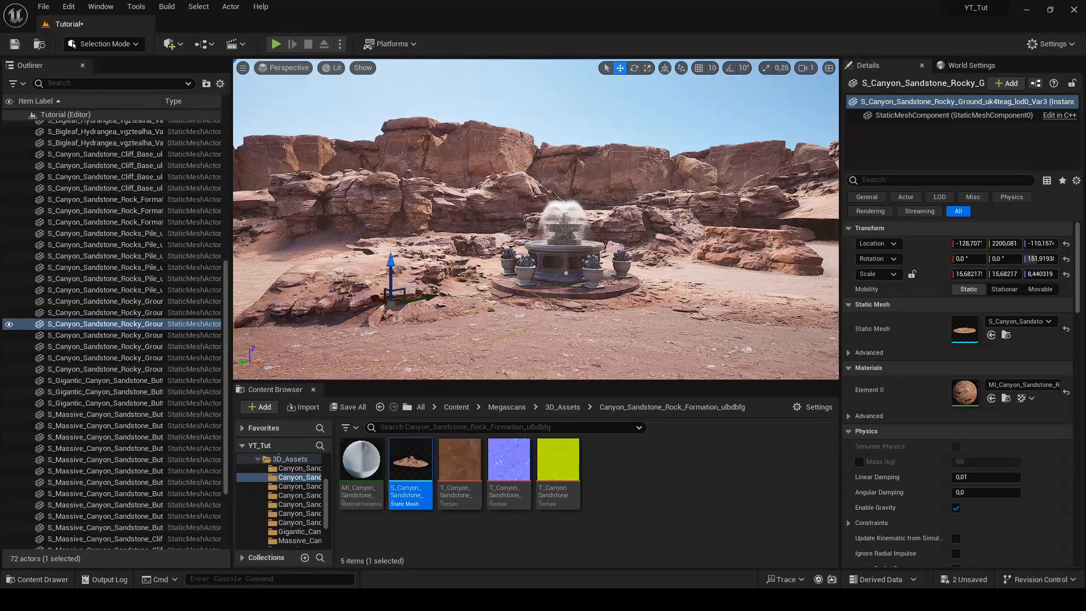
{"action": "left_click", "coordinate": [714, 317]}
{"action": "left_click_drag", "start_coordinate": [720, 304], "coordinate": [575, 306], "text": "alt"}
{"action": "key", "text": "e"}
{"action": "left_click_drag", "start_coordinate": [537, 329], "coordinate": [498, 317]}
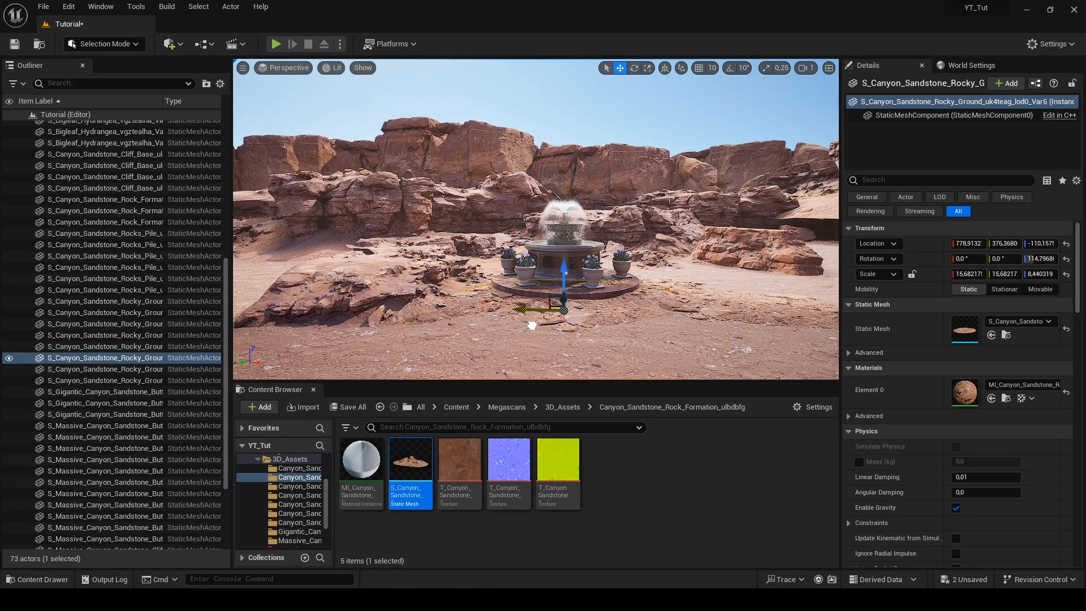
Place another rocky ground copy right of the fountain, rotated to about -47.8° around Z, and save the level
{"action": "right_click_drag", "start_coordinate": [563, 329], "coordinate": [613, 289]}
{"action": "left_click_drag", "start_coordinate": [613, 288], "coordinate": [639, 281]}
{"action": "left_click", "coordinate": [285, 68]}
{"action": "left_click", "coordinate": [297, 212]}
{"action": "left_click", "coordinate": [354, 83]}
{"action": "key", "text": "e"}
{"action": "left_click", "coordinate": [284, 68]}
{"action": "left_click", "coordinate": [296, 216]}
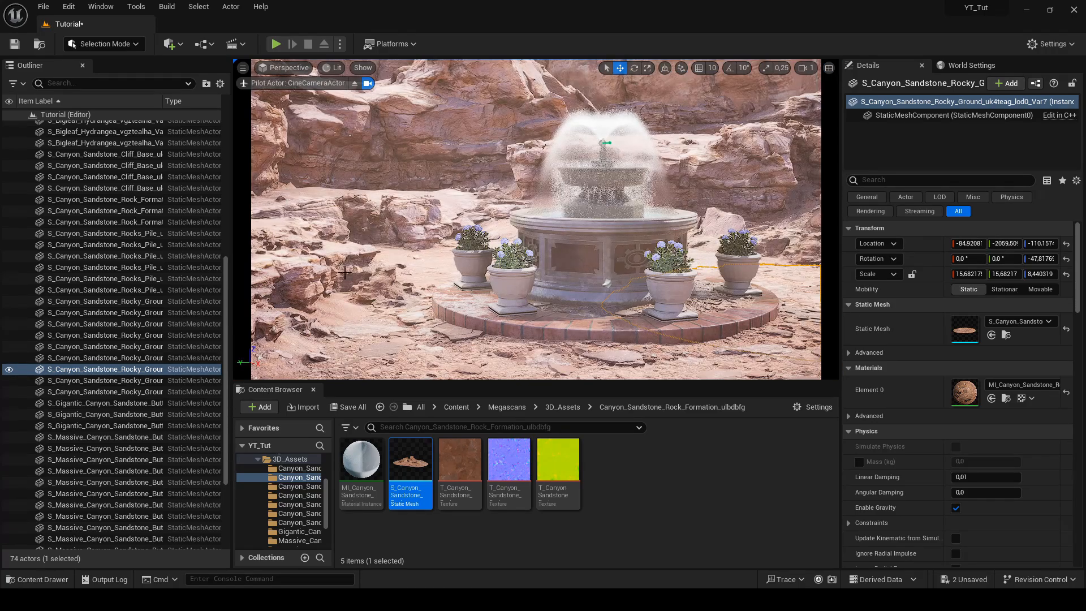
{"action": "key", "text": "Escape"}
{"action": "key", "text": "ctrl+s"}
Select the fountain together with all hydrangea plants and rotate them as a group until one planter faces the CineCameraActor
{"action": "left_click", "coordinate": [604, 249]}
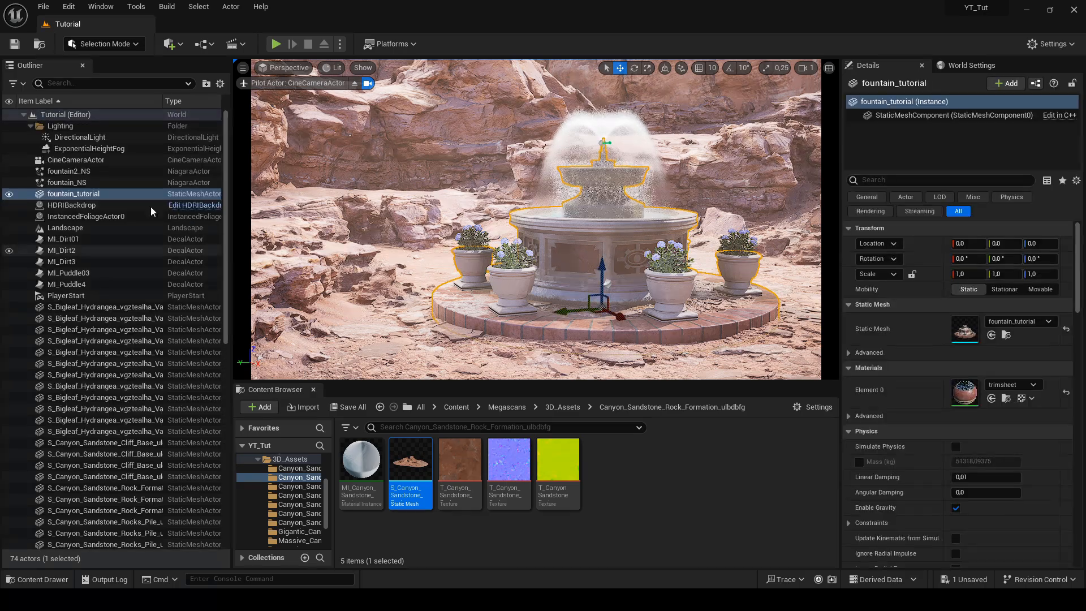
{"action": "left_click", "coordinate": [354, 83]}
{"action": "mouse_move", "coordinate": [536, 227]}
{"action": "right_mouse_down"}
{"action": "mouse_move", "coordinate": [543, 215]}
{"action": "mouse_move", "coordinate": [532, 244]}
{"action": "right_mouse_up"}
{"action": "left_click", "coordinate": [511, 300]}
{"action": "left_click", "coordinate": [111, 307]}
{"action": "left_click", "coordinate": [110, 431], "text": "shift"}
{"action": "left_click", "coordinate": [79, 194], "text": "ctrl"}
{"action": "left_click", "coordinate": [284, 68]}
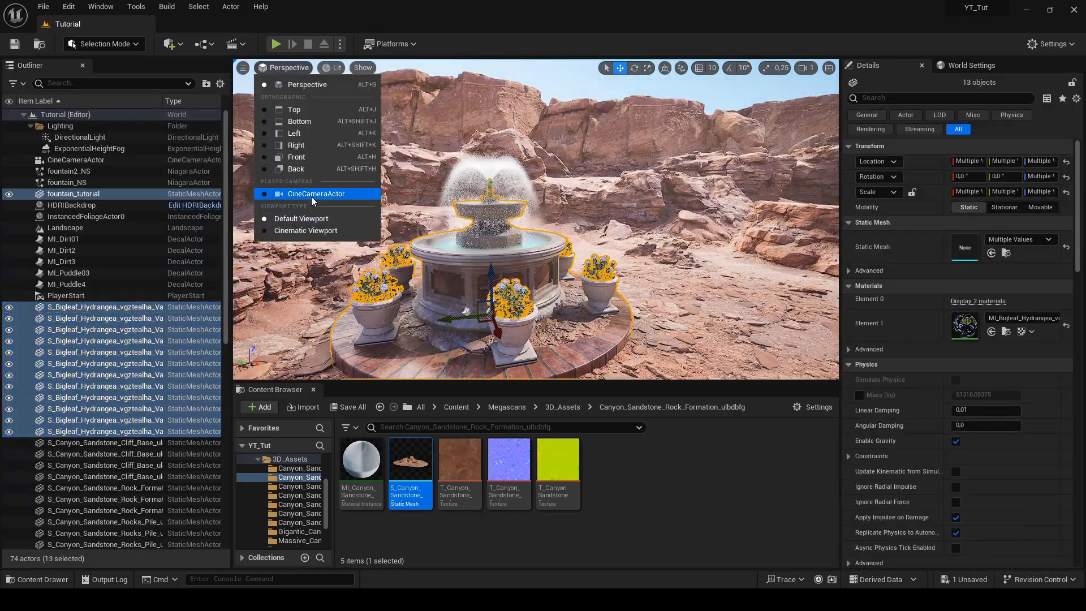
{"action": "left_click", "coordinate": [311, 195]}
{"action": "key", "text": "e"}
{"action": "left_click_drag", "start_coordinate": [603, 322], "coordinate": [658, 318]}
{"action": "left_click", "coordinate": [686, 473]}
{"action": "key", "text": "Escape"}
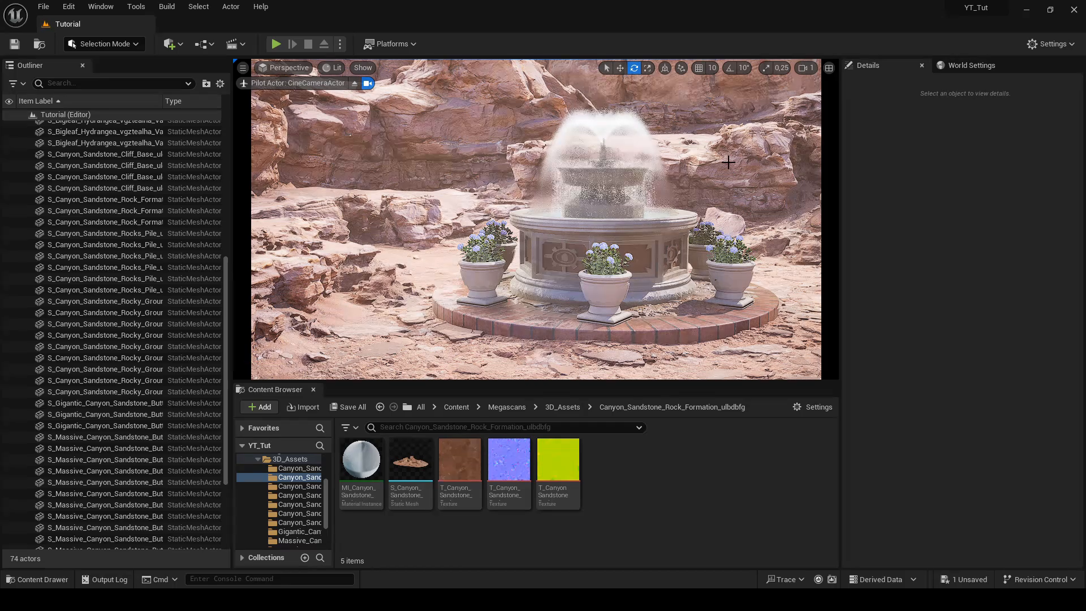
Switch to Foliage mode, choose the FT_Toad_Rush_vdtmcbeia_Var30_lod0 foliage type and set the brush size to 100
{"action": "scroll", "coordinate": [220, 150], "scroll_direction": "up", "scroll_amount": 10}
{"action": "left_click", "coordinate": [105, 44]}
{"action": "left_click", "coordinate": [104, 90]}
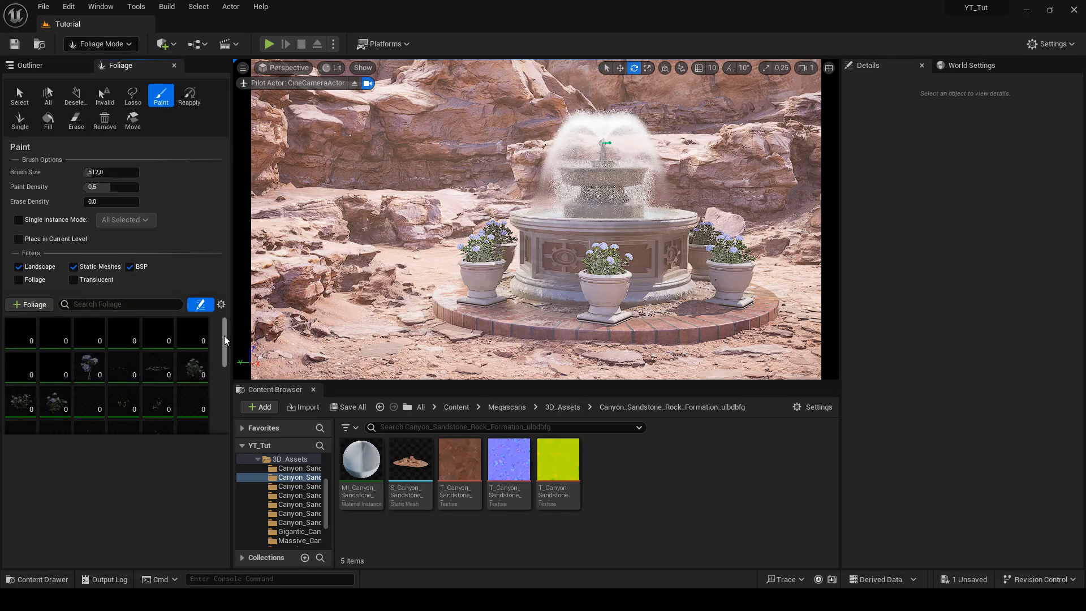
{"action": "scroll", "coordinate": [225, 340], "scroll_direction": "down", "scroll_amount": 1}
{"action": "left_click", "coordinate": [158, 347]}
{"action": "left_click", "coordinate": [95, 171]}
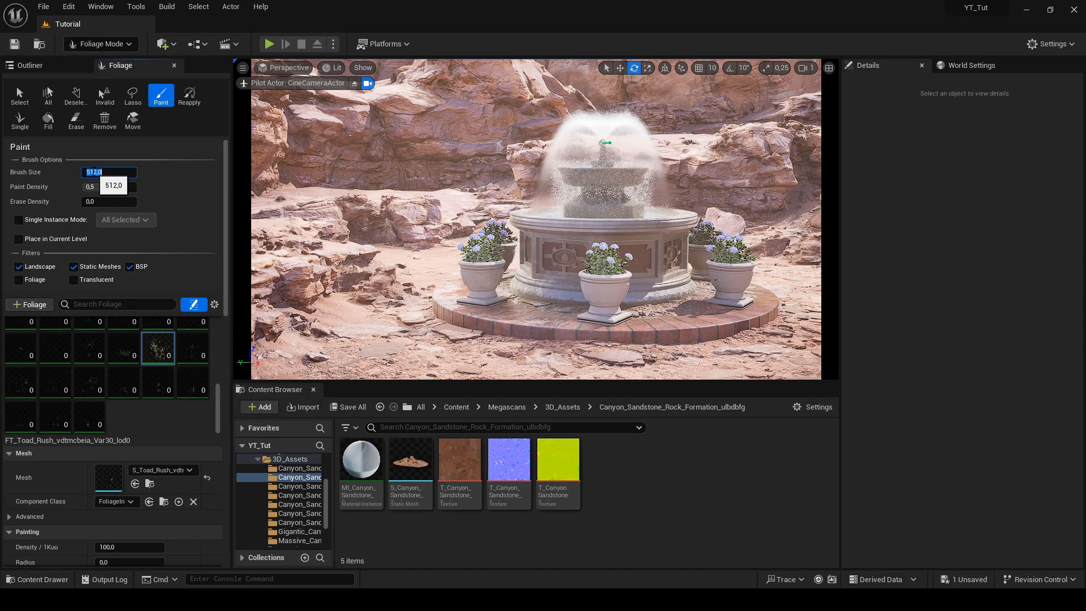
{"action": "type", "text": "100"}
{"action": "key", "text": "Return"}
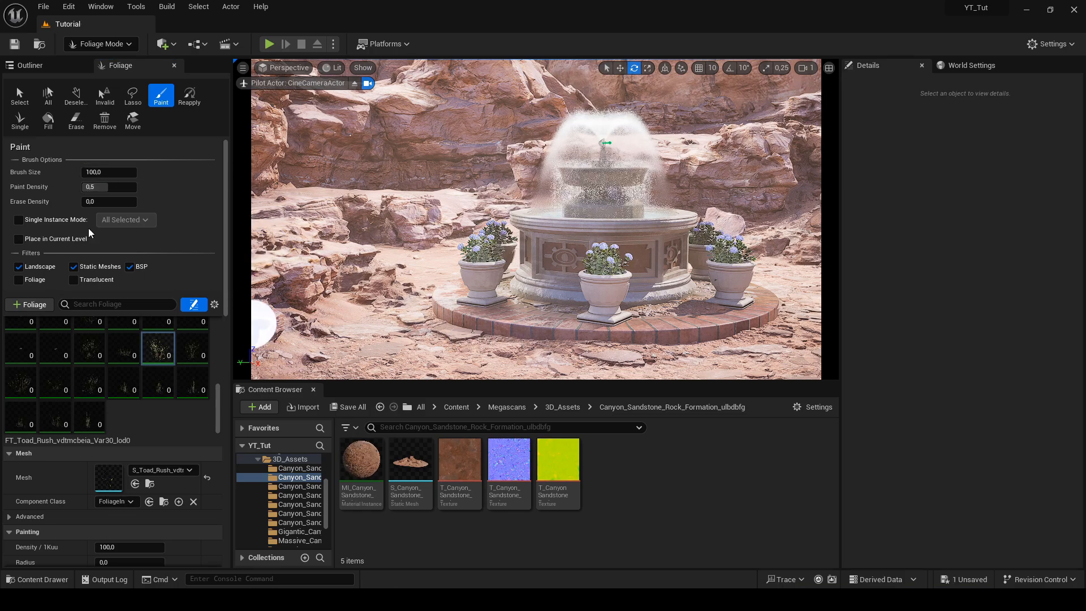
Try a Toad Rush Scale X of 10 for minimum and maximum with a test stroke, and undo the painting
{"action": "scroll", "coordinate": [151, 329], "scroll_direction": "down", "scroll_amount": 2}
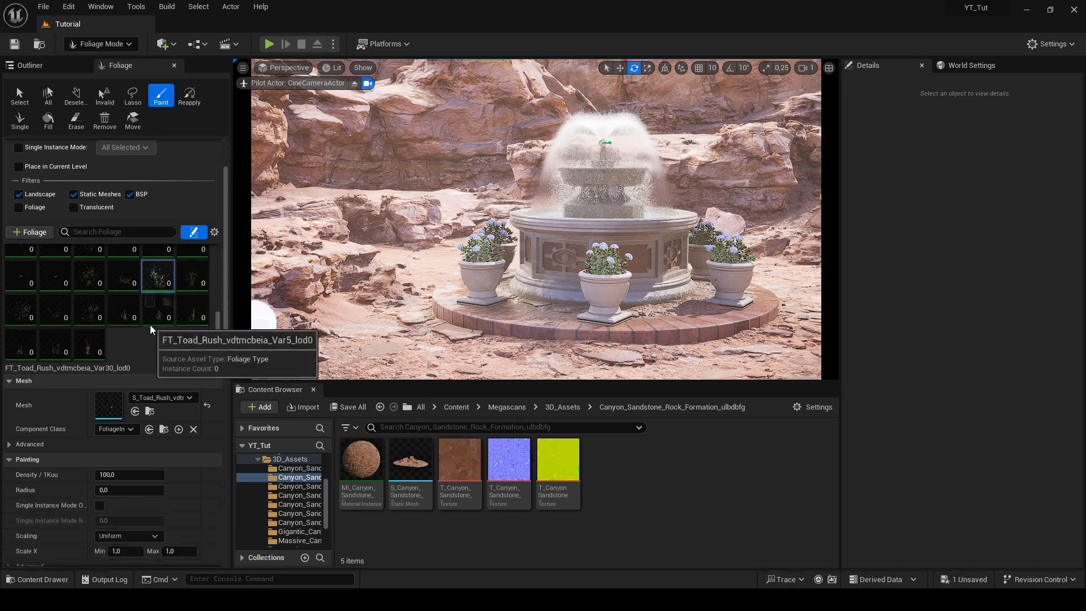
{"action": "scroll", "coordinate": [151, 330], "scroll_direction": "down", "scroll_amount": 3}
{"action": "left_click", "coordinate": [130, 443]}
{"action": "type", "text": "10"}
{"action": "key", "text": "Tab"}
{"action": "type", "text": "10"}
{"action": "key", "text": "Return"}
{"action": "left_click", "coordinate": [416, 348]}
{"action": "key", "text": "ctrl+z"}
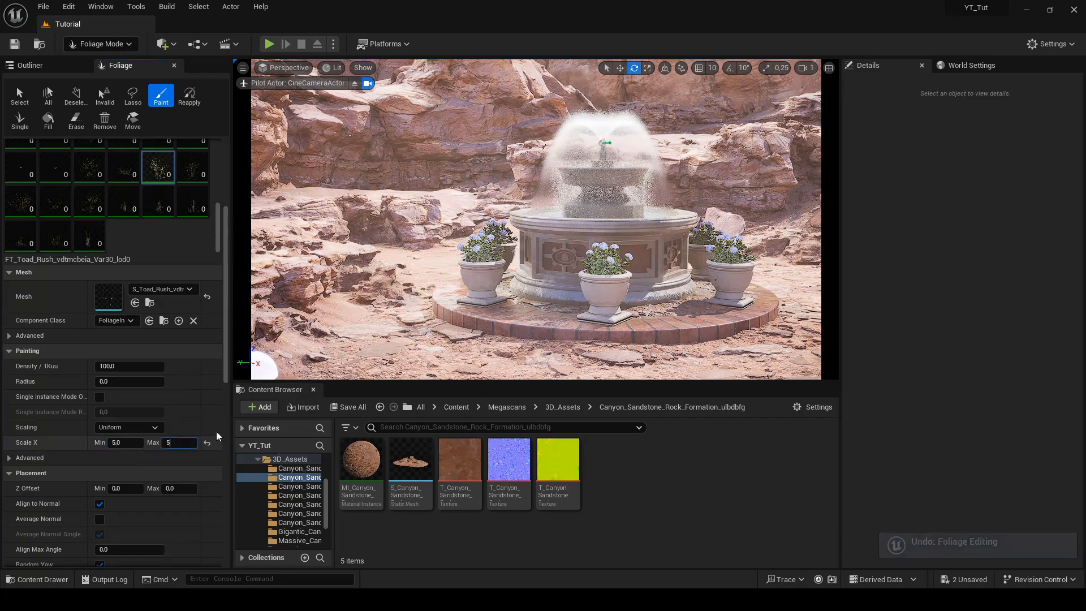
Set the Toad Rush Scale X range to 2 minimum and 5 maximum, undoing the test strokes near the fountain
{"action": "left_click", "coordinate": [368, 332]}
{"action": "key", "text": "ctrl+z"}
{"action": "left_click", "coordinate": [125, 444]}
{"action": "type", "text": "2"}
{"action": "left_click", "coordinate": [185, 444]}
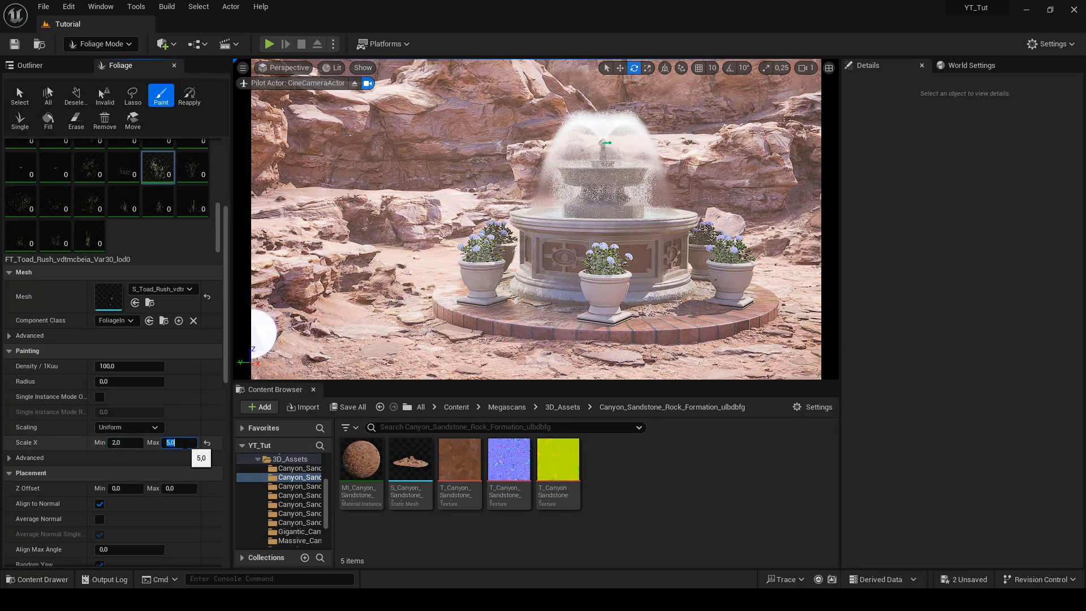
{"action": "left_click", "coordinate": [779, 323]}
{"action": "key", "text": "ctrl+z"}
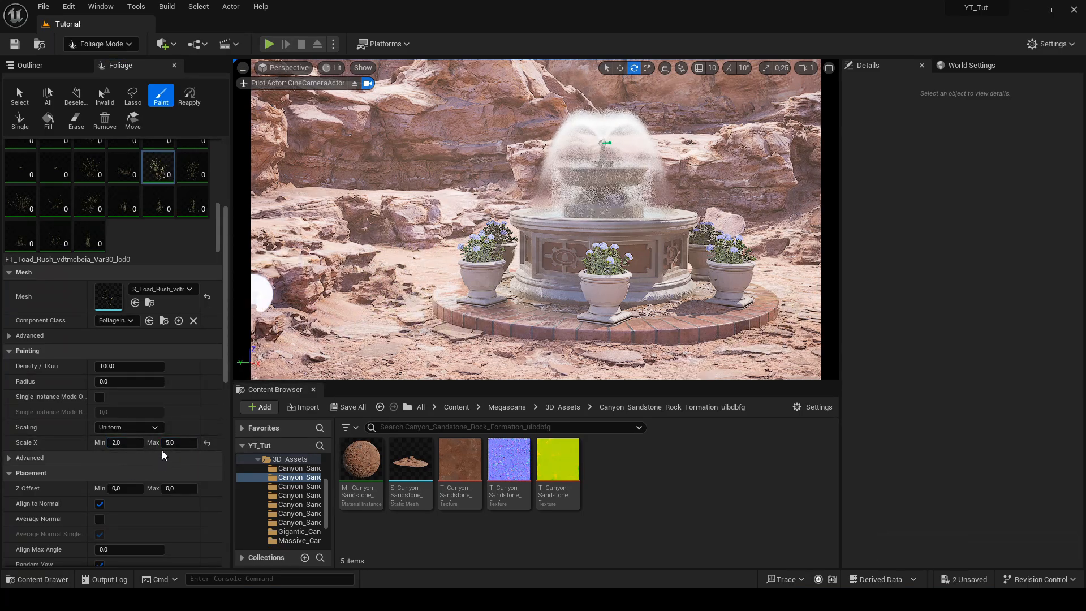
Set the FT_Toad_Rush_vdtmcbeia_Var30_lod0 density to 50 and paint grass clumps in front of the fountain, undoing one stroke
{"action": "left_click", "coordinate": [145, 368]}
{"action": "type", "text": "50"}
{"action": "key", "text": "Return"}
{"action": "left_click", "coordinate": [402, 322]}
{"action": "key", "text": "ctrl+z"}
{"action": "left_click", "coordinate": [434, 332]}
{"action": "left_click", "coordinate": [691, 344]}
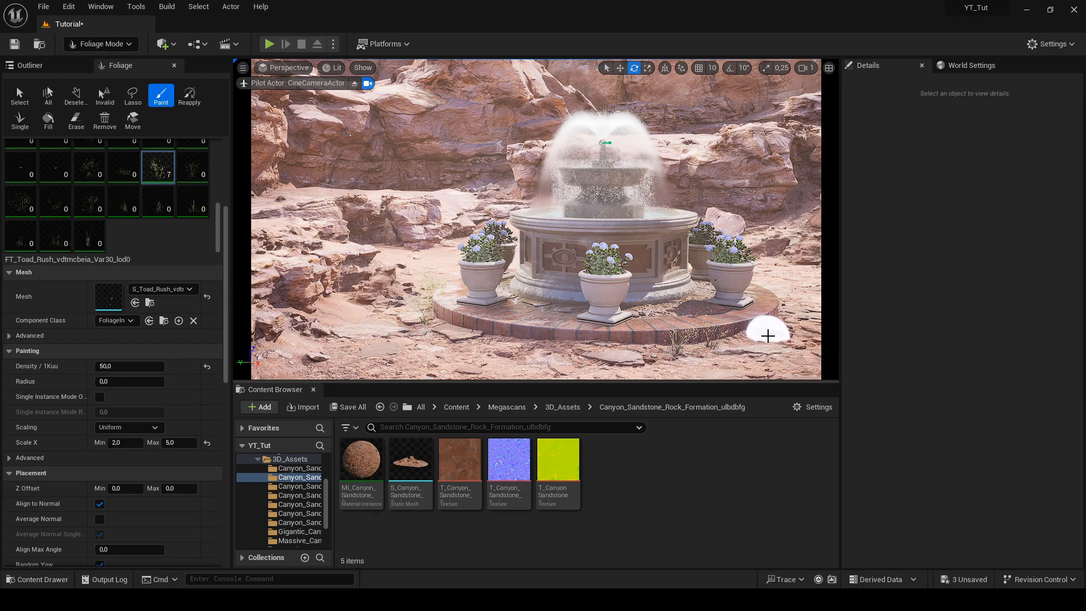
Try a stroke of FT_Toad_Rush_vdtmcbeia_Var29_lod0 on the ground beside the fountain, and undo it
{"action": "left_click", "coordinate": [89, 167]}
{"action": "left_click", "coordinate": [404, 338]}
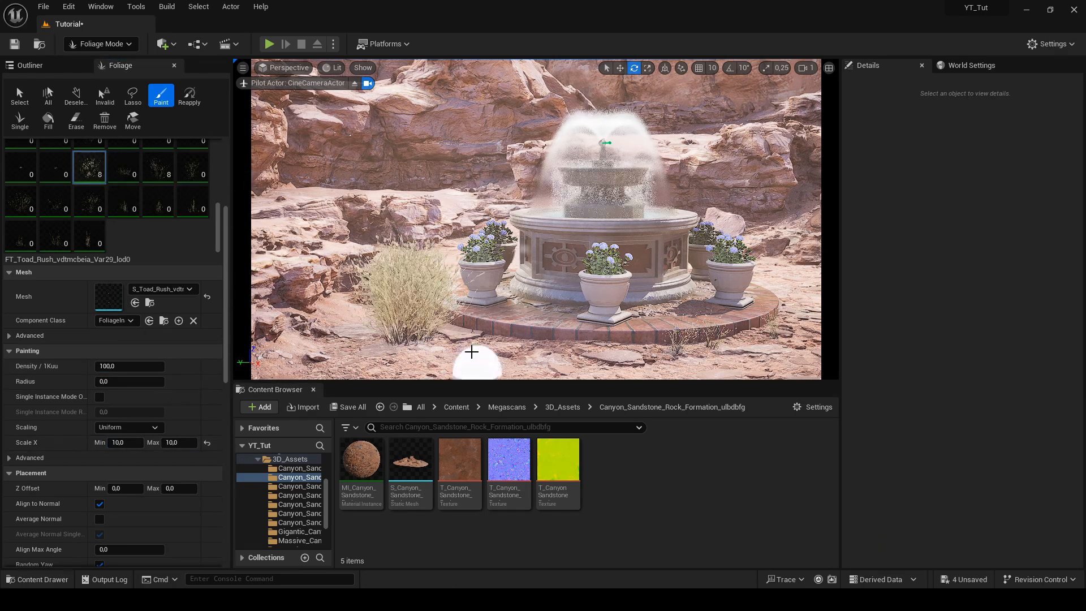
{"action": "key", "text": "ctrl+z"}
Choose FT_Toad_Rush_vdtmcbeia_Var7_lod0 and try a Scale X of 10 with a test stroke, undoing the painting
{"action": "left_click", "coordinate": [21, 236]}
{"action": "left_click", "coordinate": [122, 442]}
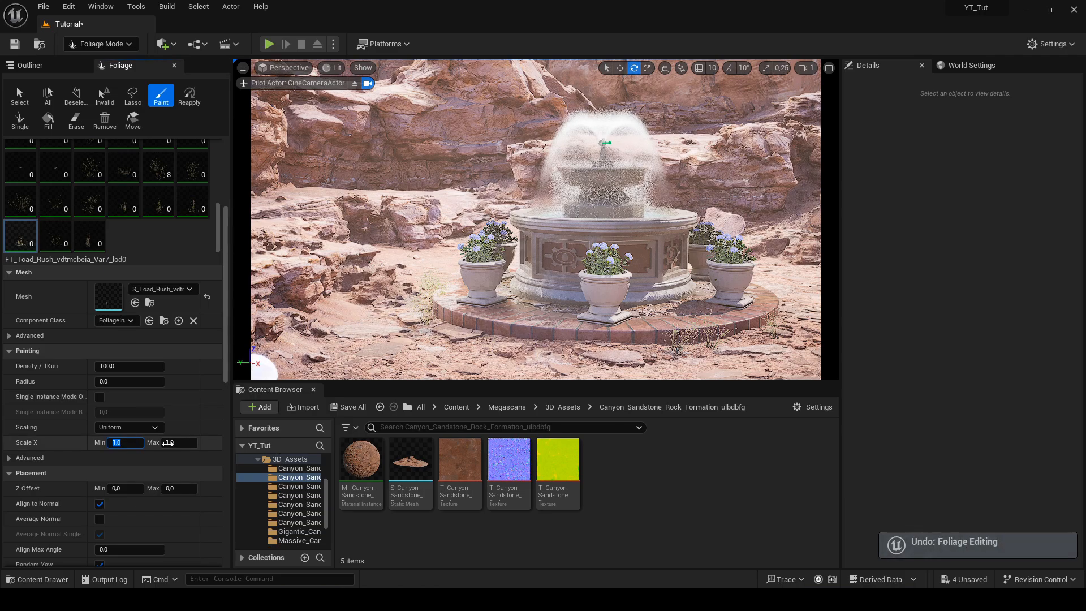
{"action": "type", "text": "10"}
{"action": "key", "text": "Return"}
{"action": "left_click", "coordinate": [493, 355]}
{"action": "key", "text": "ctrl+z"}
Set the Toad Rush Var7 Scale X range to 2 minimum and 5 maximum and paint it in front of the fountain
{"action": "left_click", "coordinate": [127, 443]}
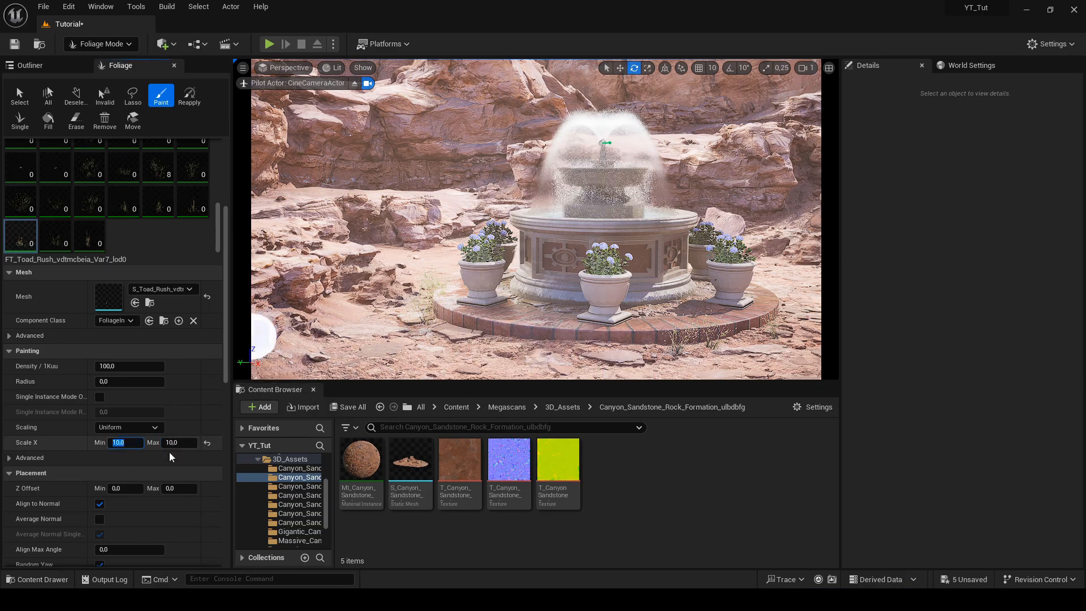
{"action": "type", "text": "2"}
{"action": "key", "text": "Tab"}
{"action": "type", "text": "5"}
{"action": "key", "text": "Return"}
{"action": "left_click", "coordinate": [449, 352]}
Choose FT_Dead_Shrubs_vdknafgha_Var10_lod0, undo a test stroke at scale 10, and paint shrubs with a Scale X range of 3 to 7
{"action": "scroll", "coordinate": [164, 209], "scroll_direction": "up", "scroll_amount": 5}
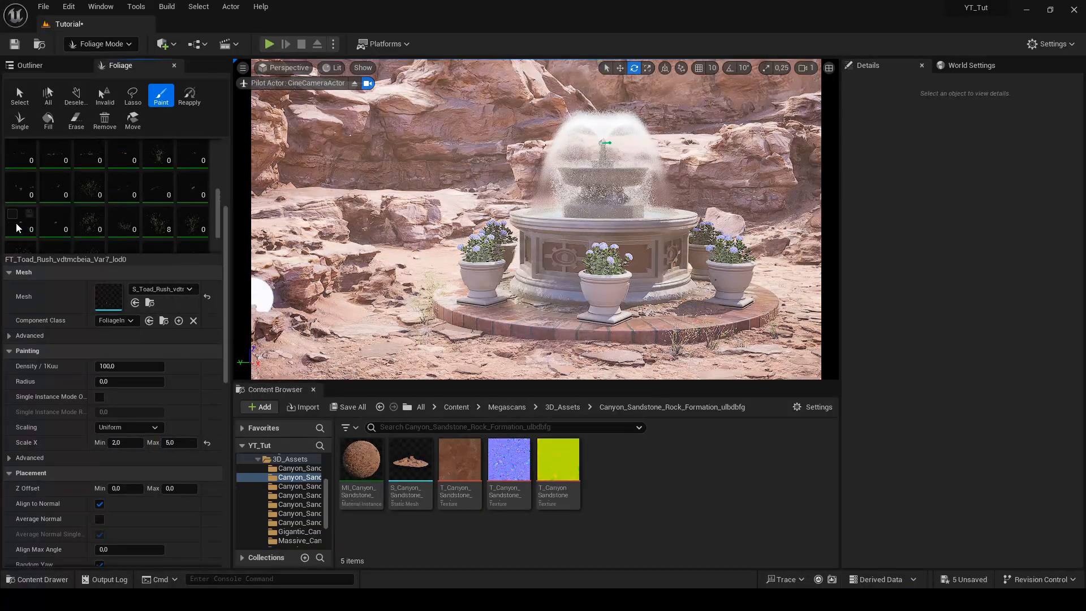
{"action": "left_click", "coordinate": [123, 178]}
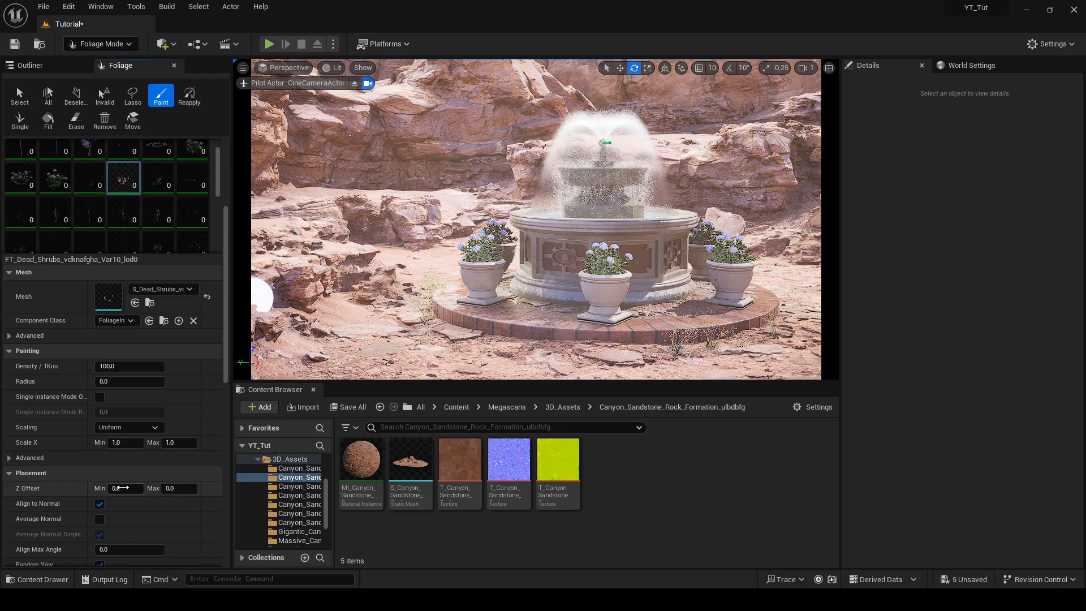
{"action": "left_click", "coordinate": [125, 442]}
{"action": "key", "text": "ctrl+z"}
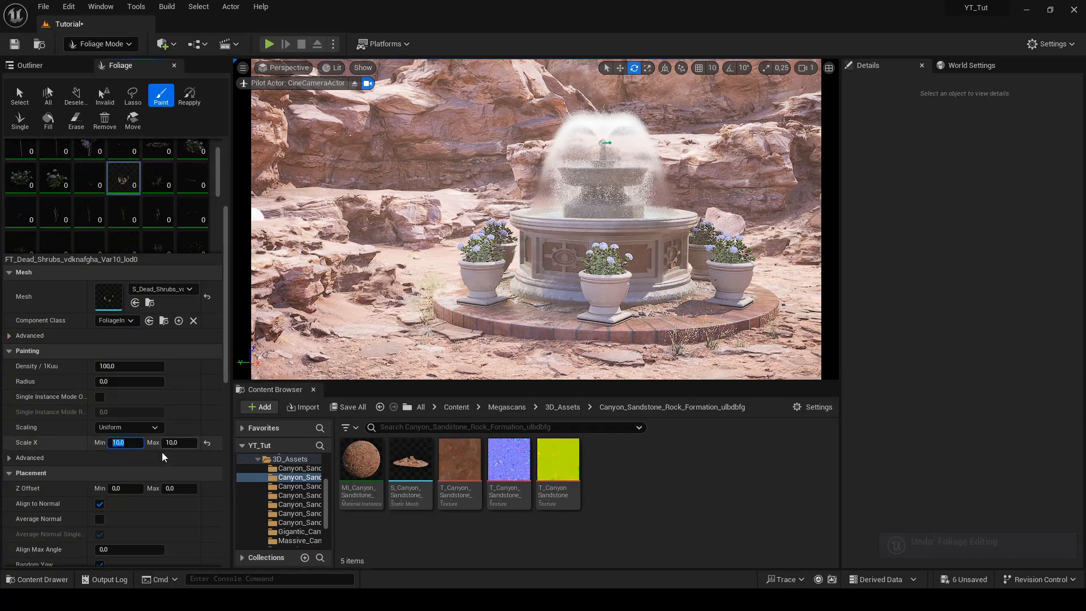
{"action": "type", "text": "7"}
{"action": "left_click", "coordinate": [489, 311]}
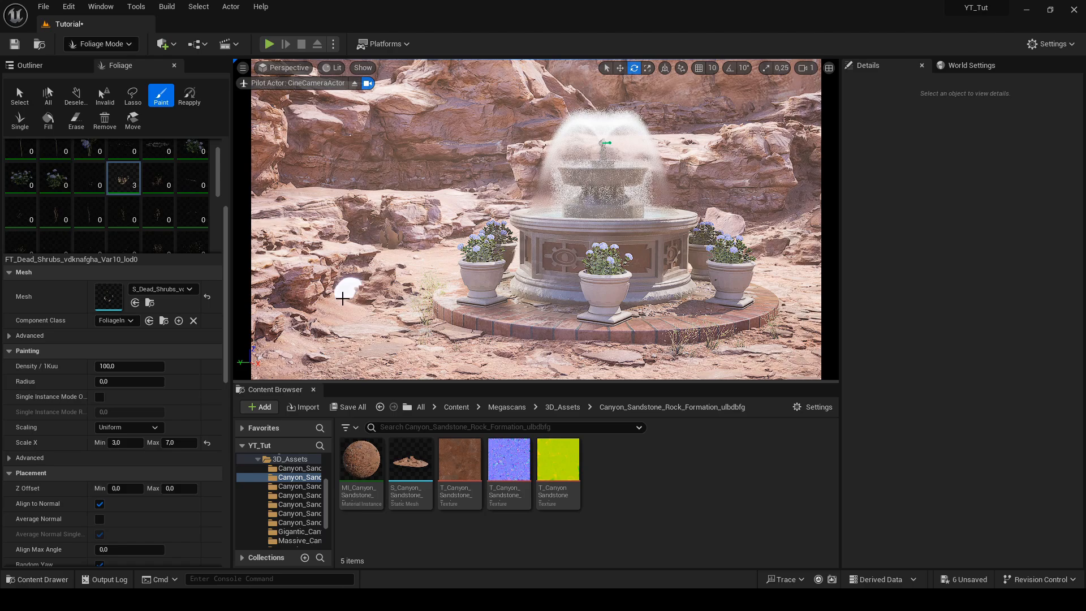
Set the Var10 dead shrub density to 20 and paint shrubs on the ground and rocks around the fountain
{"action": "left_click", "coordinate": [134, 367]}
{"action": "type", "text": "20"}
{"action": "left_click", "coordinate": [784, 249]}
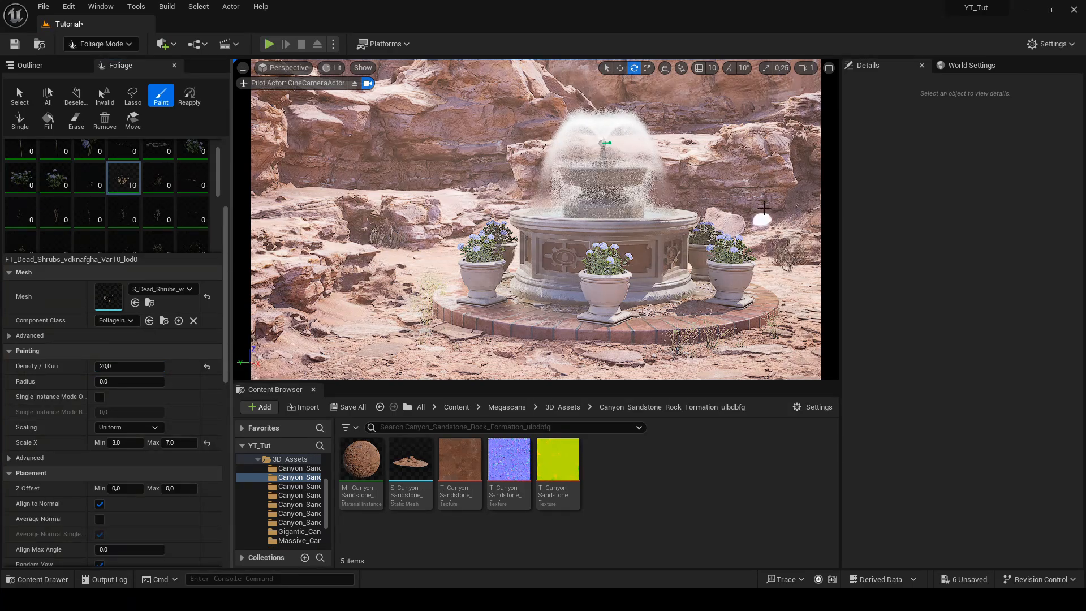
{"action": "left_click", "coordinate": [772, 125]}
Set the Var10 dead shrub Scale X range to 5 minimum and 10 maximum and paint more shrubs on the canyon rocks
{"action": "left_click", "coordinate": [125, 443]}
{"action": "type", "text": "5"}
{"action": "key", "text": "Tab"}
{"action": "type", "text": "10"}
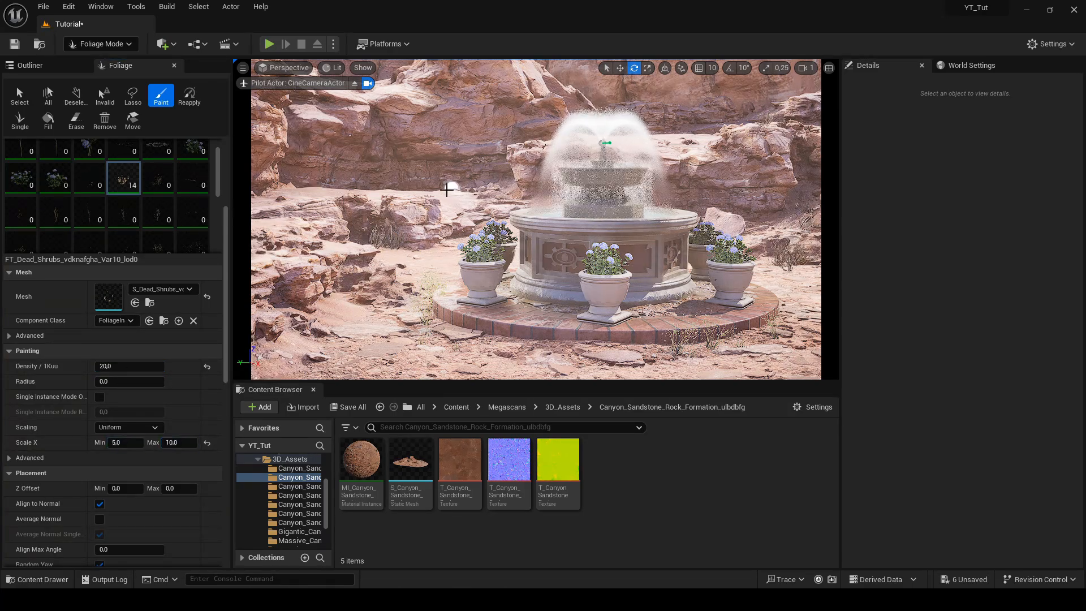
Choose FT_Dead_Shrubs_vdknafgha_Var14_lod0 and set its Scale X range to 5 minimum and 10 maximum, undoing the test strokes
{"action": "left_click", "coordinate": [55, 212]}
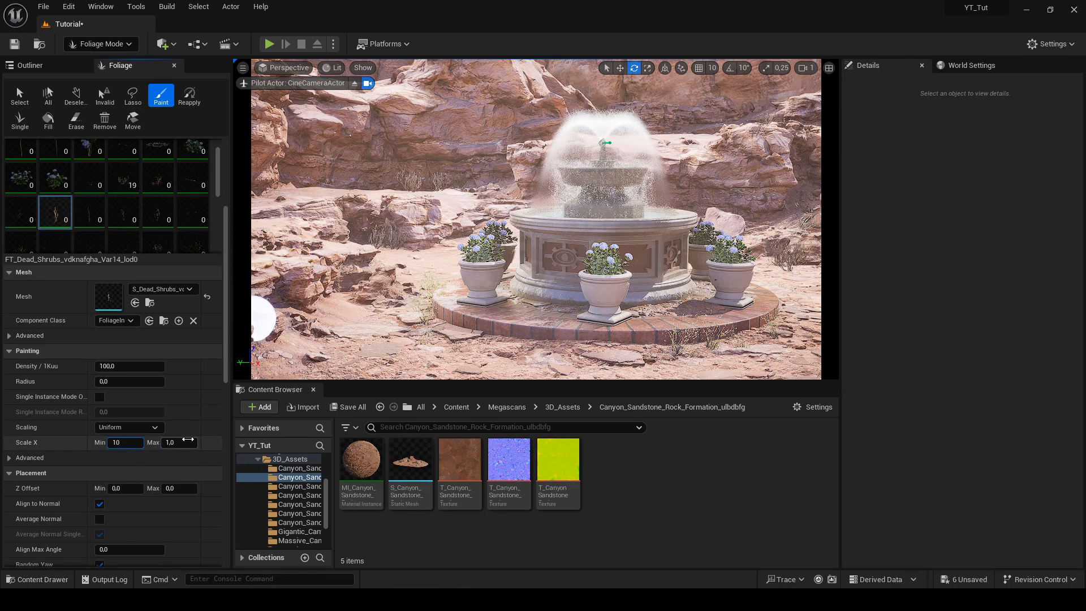
{"action": "left_click", "coordinate": [384, 333]}
{"action": "key", "text": "ctrl+z"}
{"action": "key", "text": "ctrl+z"}
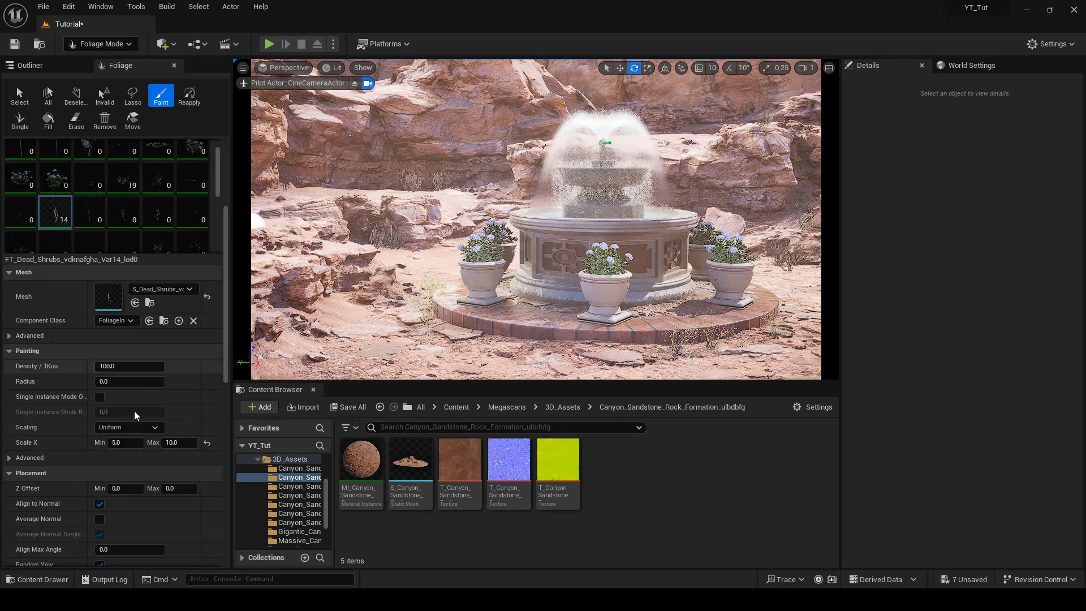
Set the Var14 dead shrub density to 50 and paint shrubs among the rocks beside and behind the fountain, undoing the last stroke
{"action": "left_click", "coordinate": [123, 366]}
{"action": "type", "text": "50"}
{"action": "key", "text": "Return"}
{"action": "left_click", "coordinate": [796, 230]}
{"action": "left_click", "coordinate": [676, 135]}
{"action": "key", "text": "ctrl+z"}
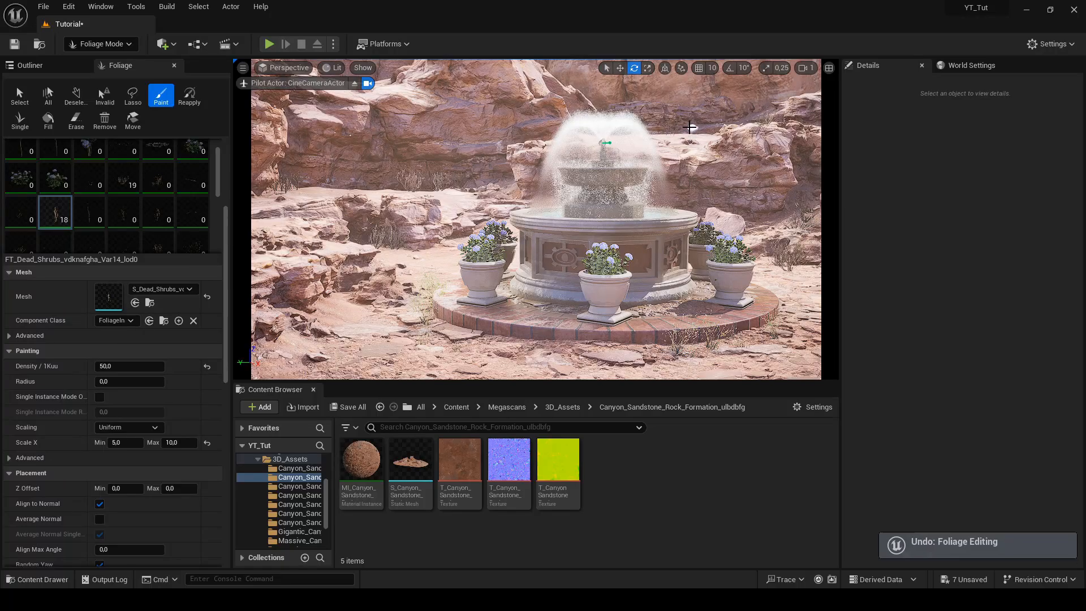
Set the Var14 dead shrub density to 100 and paint additional shrubs in the canyon
{"action": "left_click", "coordinate": [123, 367]}
{"action": "type", "text": "100"}
{"action": "key", "text": "Return"}
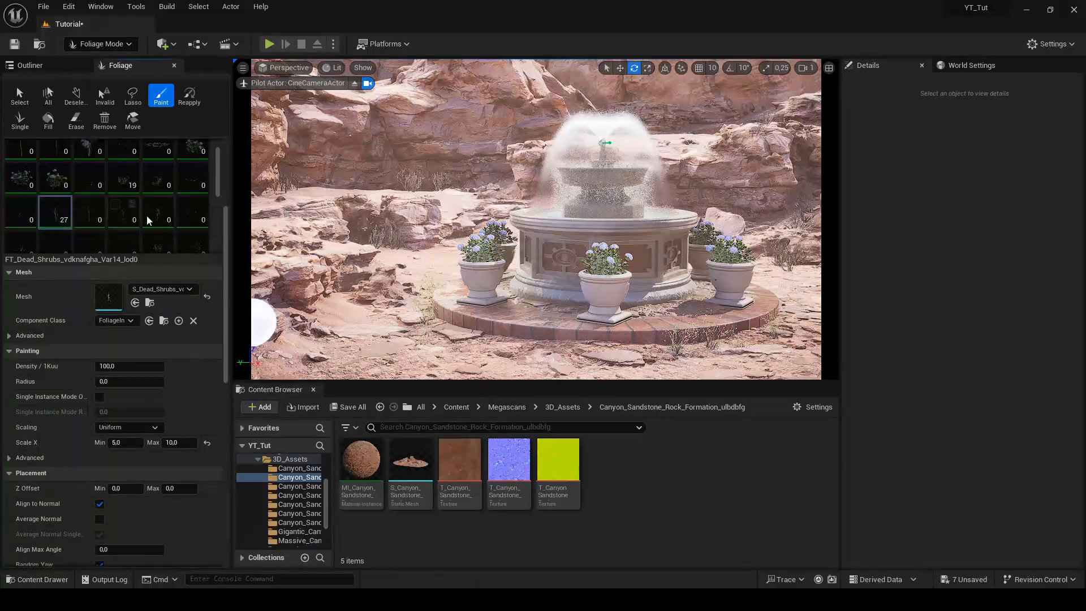
Choose FT_Dead_Shrubs_vdknafgha_Var9_lod0, undo its test stroke and set the Scale X range to 5 minimum and 10 maximum
{"action": "scroll", "coordinate": [158, 229], "scroll_direction": "down", "scroll_amount": 1}
{"action": "left_click", "coordinate": [157, 229]}
{"action": "left_click", "coordinate": [421, 363]}
{"action": "key", "text": "ctrl+z"}
{"action": "left_click", "coordinate": [122, 443]}
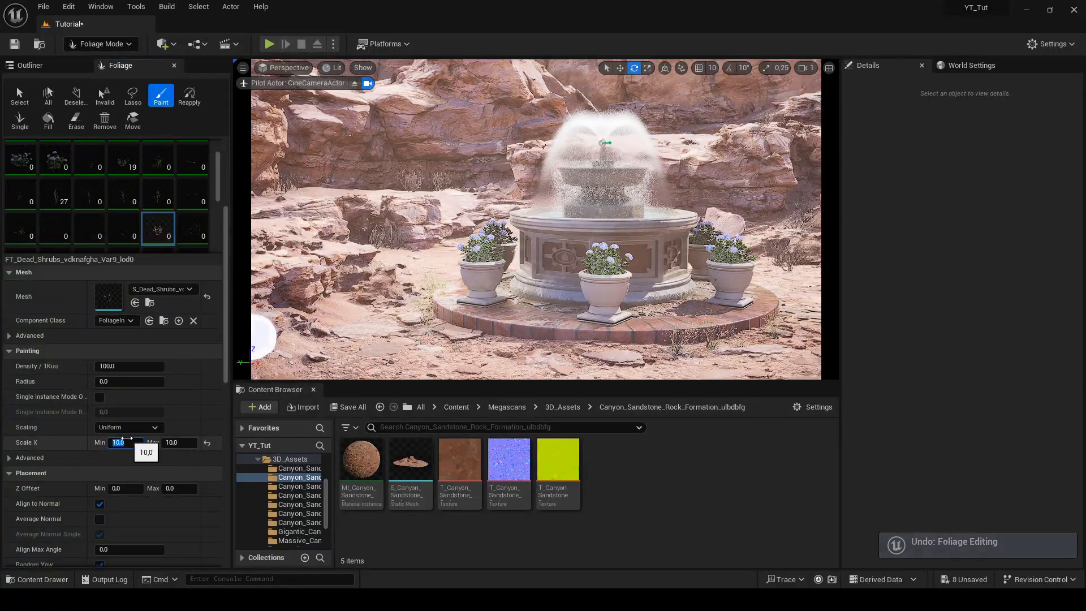
{"action": "type", "text": "5"}
Set the Var9 dead shrub density to 75 and paint shrubs on both sides of the fountain base, undoing one stroke
{"action": "left_click", "coordinate": [121, 367]}
{"action": "type", "text": "75"}
{"action": "key", "text": "Return"}
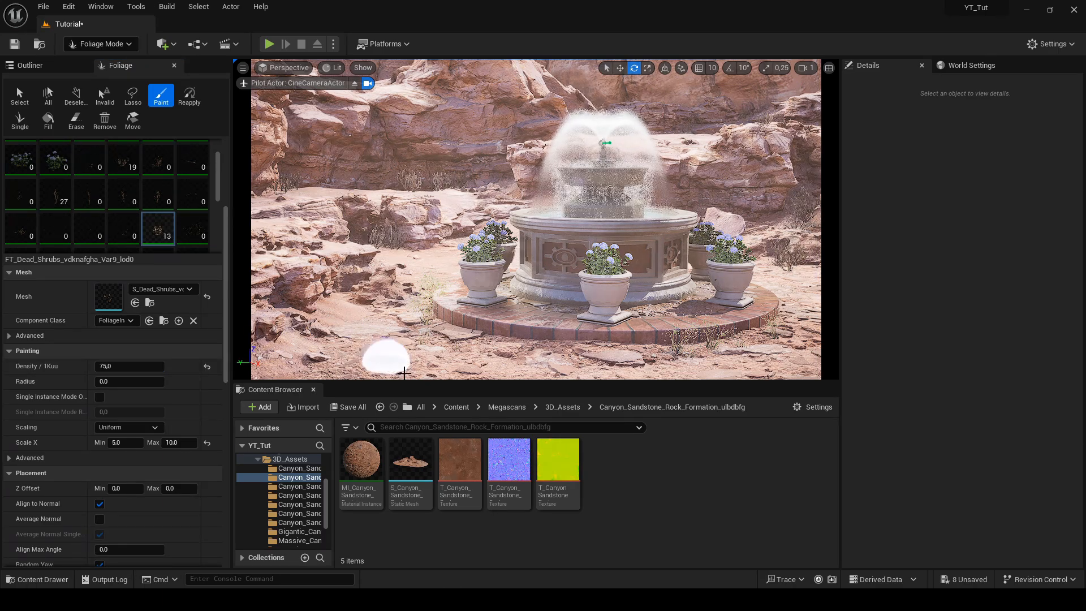
{"action": "key", "text": "ctrl+z"}
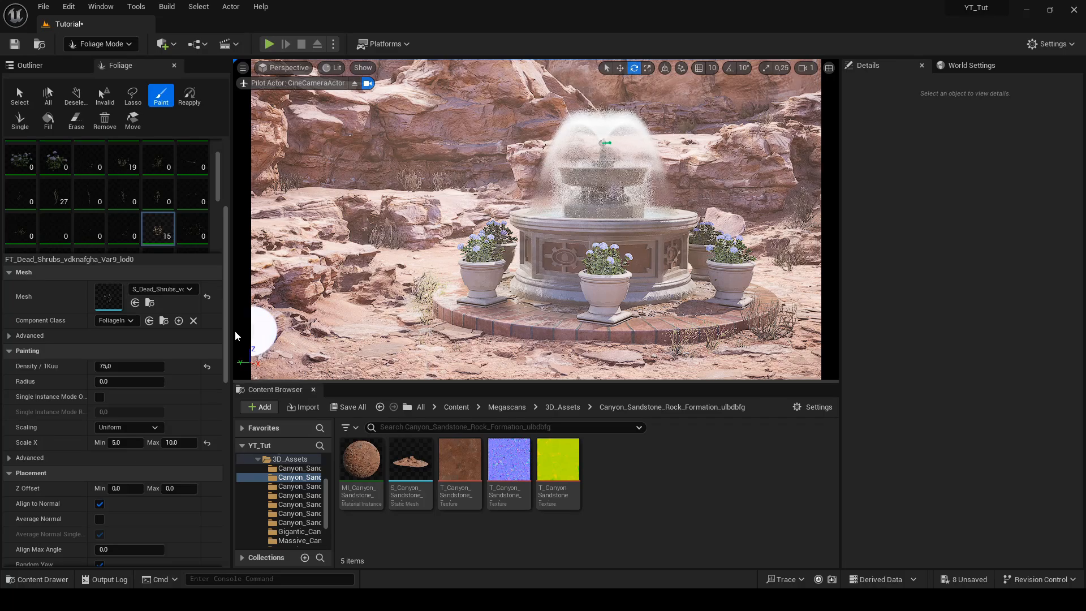
Switch to Selection mode, stop piloting the CineCameraActor and select the painted shrubs on the rock ledge
{"action": "left_click", "coordinate": [108, 45]}
{"action": "left_click", "coordinate": [108, 63]}
{"action": "left_click", "coordinate": [355, 84]}
{"action": "key", "text": "w"}
{"action": "mouse_move", "coordinate": [459, 244]}
{"action": "right_mouse_down"}
{"action": "mouse_move", "coordinate": [441, 252]}
{"action": "mouse_move", "coordinate": [458, 257]}
{"action": "right_mouse_up"}
{"action": "left_click", "coordinate": [459, 244]}
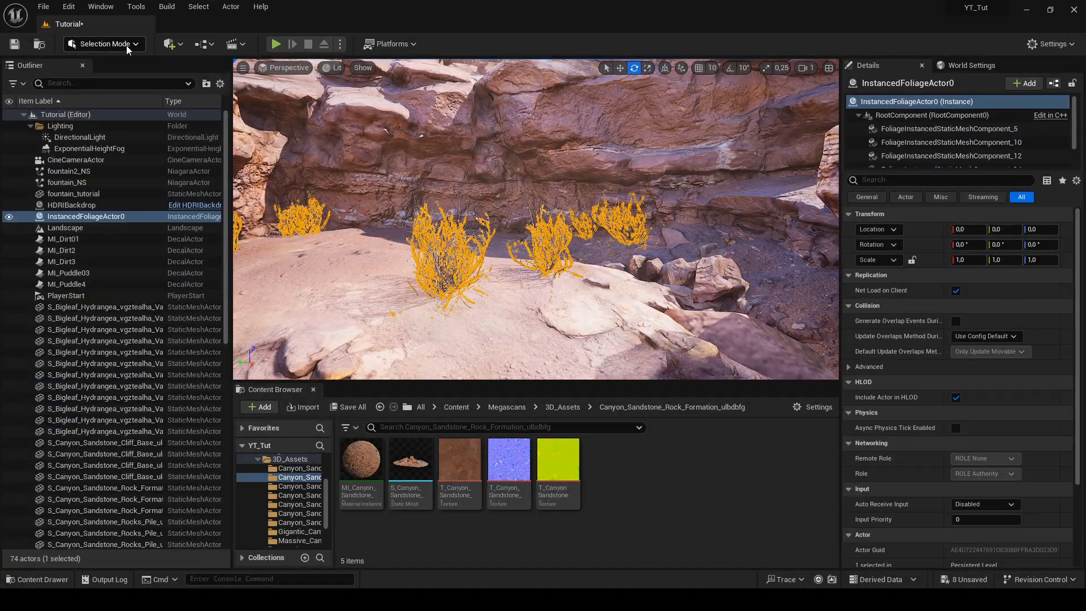
Erase unwanted FT_Dead_Shrubs_vdknafgha_Var10_lod0 shrubs from the rock ledge in Foliage mode and return to the CineCameraActor view
{"action": "key", "text": "shift+4"}
{"action": "left_click", "coordinate": [76, 120]}
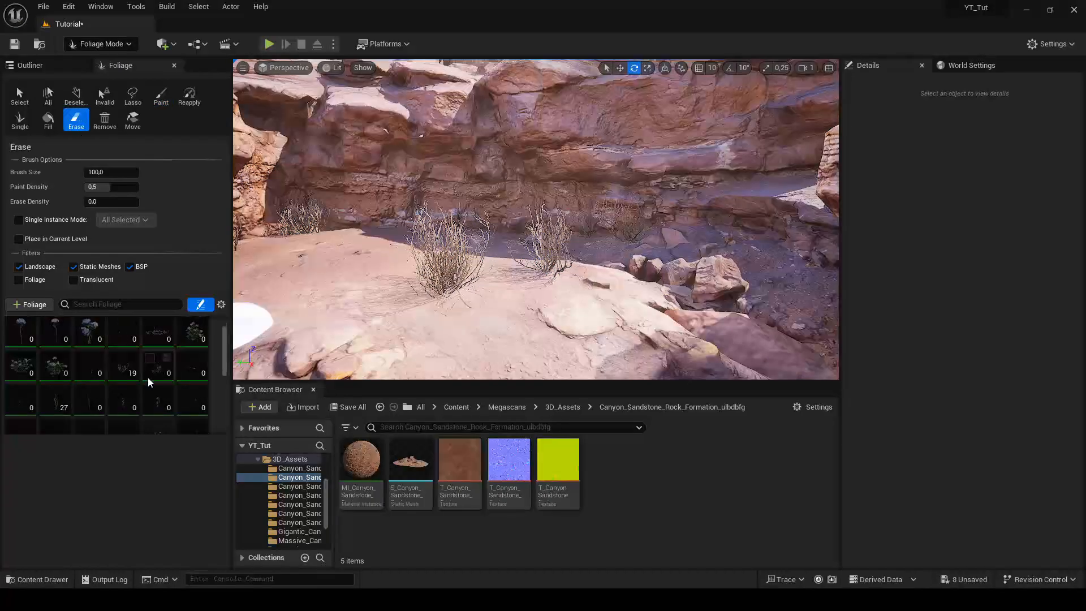
{"action": "left_click", "coordinate": [125, 369]}
{"action": "left_click", "coordinate": [423, 304]}
{"action": "left_click", "coordinate": [286, 68]}
{"action": "left_click", "coordinate": [299, 193]}
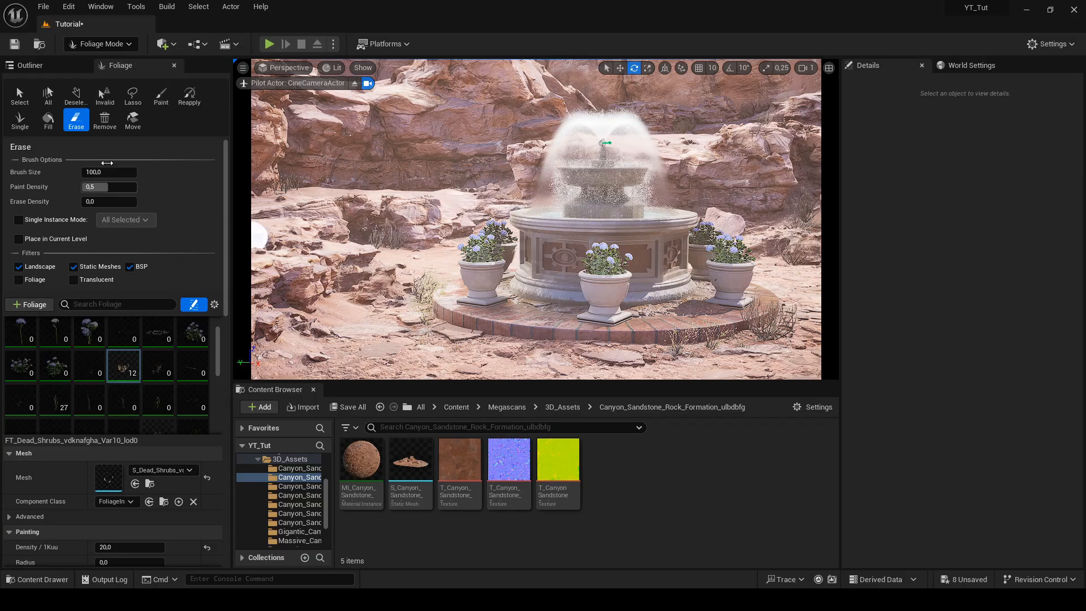
Select the ExponentialHeightFog in Selection mode and toggle Volumetric Fog off and on to compare the scene
{"action": "key", "text": "shift+1"}
{"action": "left_click", "coordinate": [89, 148]}
{"action": "scroll", "coordinate": [908, 351], "scroll_direction": "down", "scroll_amount": 5}
{"action": "left_click", "coordinate": [955, 357]}
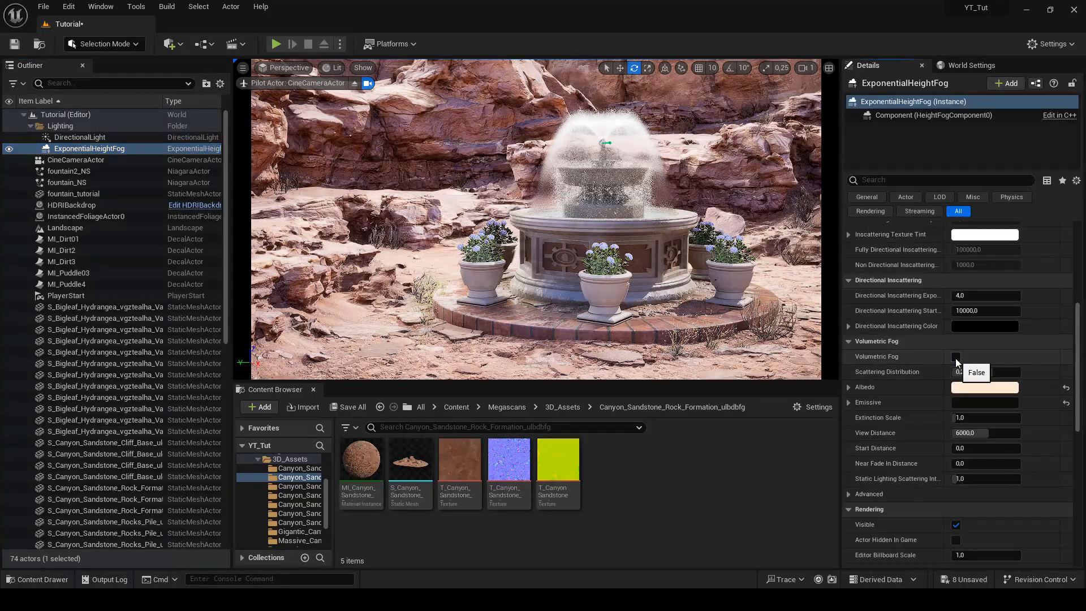
{"action": "left_click", "coordinate": [955, 358]}
Try a darker Albedo color for the volumetric fog and discard it
{"action": "left_click", "coordinate": [984, 388]}
{"action": "left_click", "coordinate": [971, 297]}
{"action": "left_click", "coordinate": [985, 402]}
{"action": "left_click", "coordinate": [971, 297]}
{"action": "scroll", "coordinate": [971, 297], "scroll_direction": "up", "scroll_amount": 12}
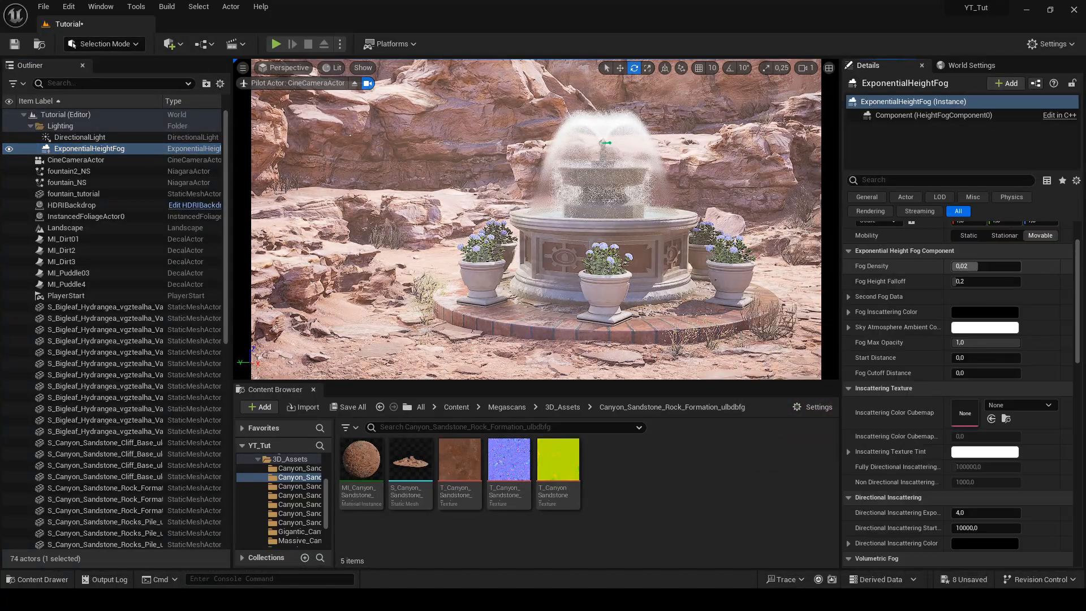
{"action": "scroll", "coordinate": [1002, 456], "scroll_direction": "down", "scroll_amount": 5}
{"action": "left_click", "coordinate": [984, 478]}
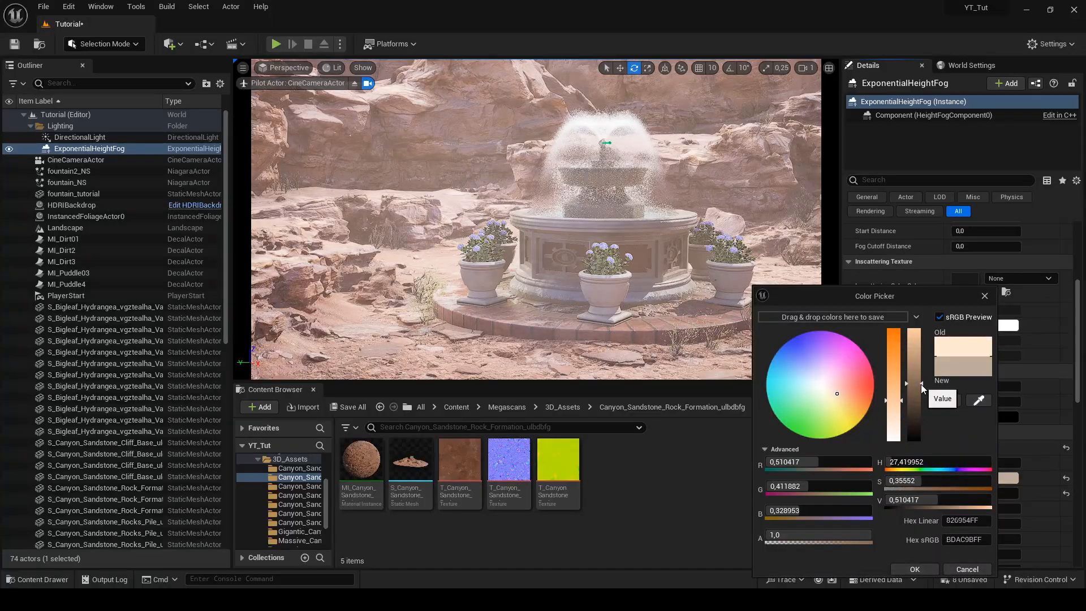
{"action": "left_click", "coordinate": [984, 296]}
Try color values of 0,01 and 0,001 for the volumetric fog's Emissive color
{"action": "left_click", "coordinate": [977, 493]}
{"action": "mouse_move", "coordinate": [886, 500]}
{"action": "left_mouse_down"}
{"action": "mouse_move", "coordinate": [865, 500]}
{"action": "mouse_move", "coordinate": [898, 500]}
{"action": "left_mouse_up"}
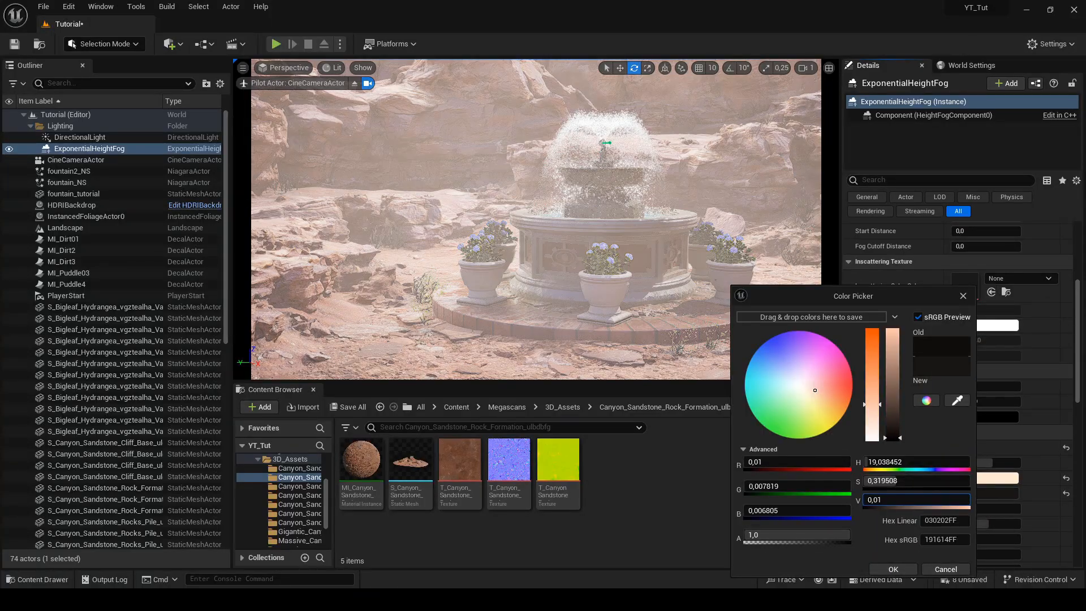
{"action": "left_click", "coordinate": [899, 501]}
{"action": "type", "text": "0,0001"}
{"action": "key", "text": "Return"}
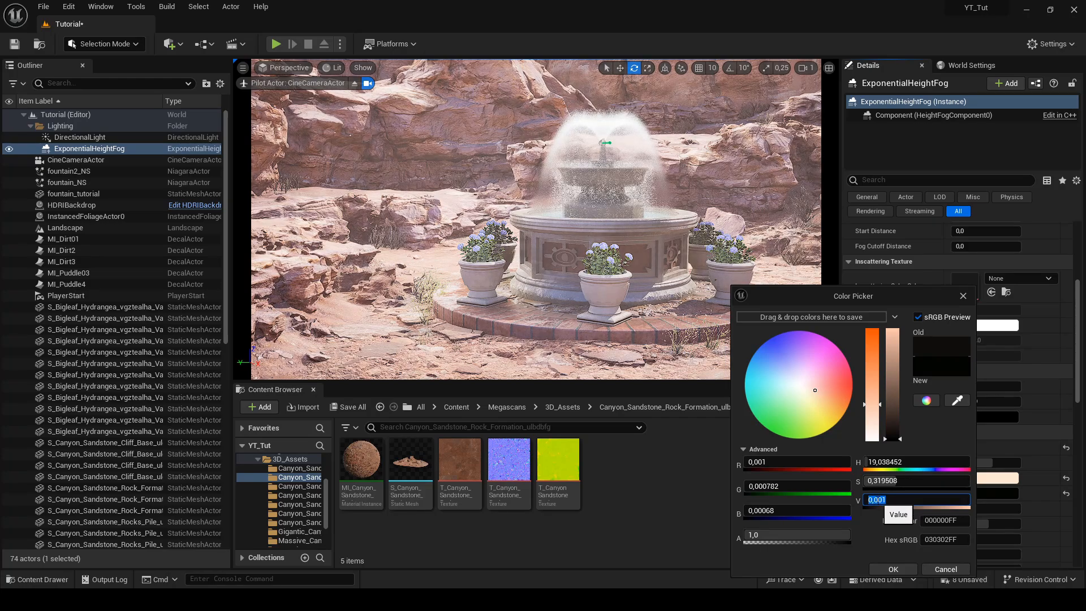
Try an Emissive color value of 0,003 for the volumetric fog, then cancel and undo the change
{"action": "type", "text": "0,001"}
{"action": "key", "text": "BackSpace"}
{"action": "type", "text": "3"}
{"action": "key", "text": "Return"}
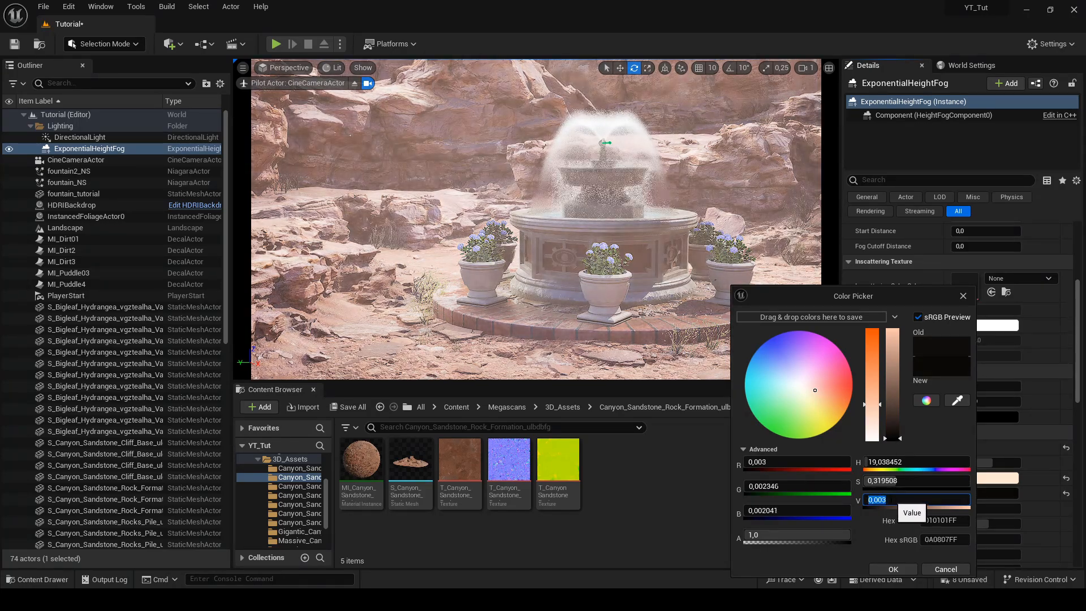
{"action": "left_click", "coordinate": [948, 569]}
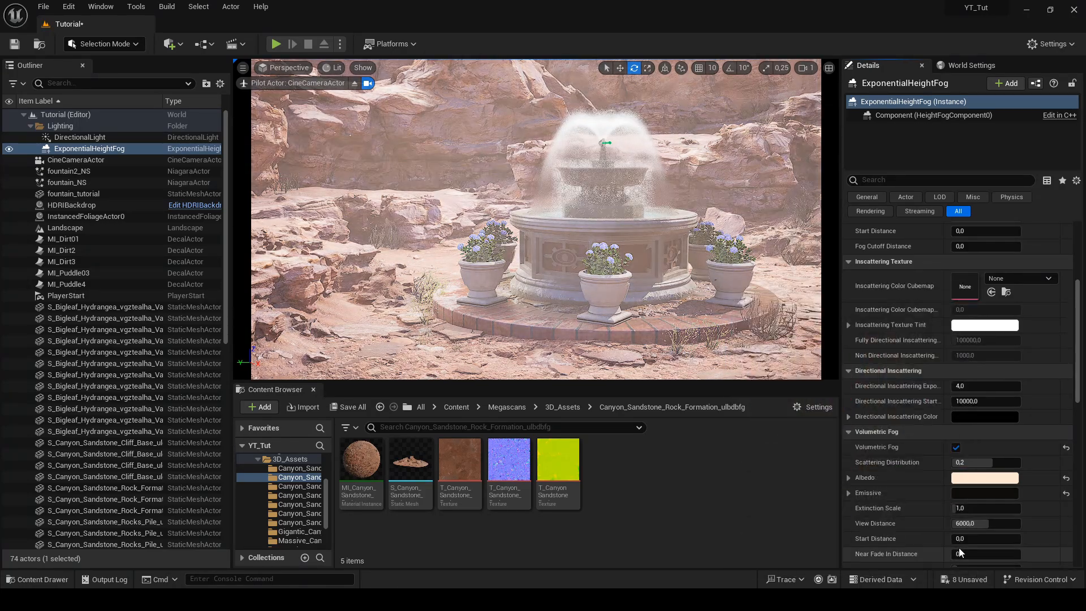
{"action": "key", "text": "ctrl+z"}
Find and select the CineCameraActor in the scene list and open its post-process Color Grading settings
{"action": "left_click", "coordinate": [136, 84]}
{"action": "type", "text": "cam"}
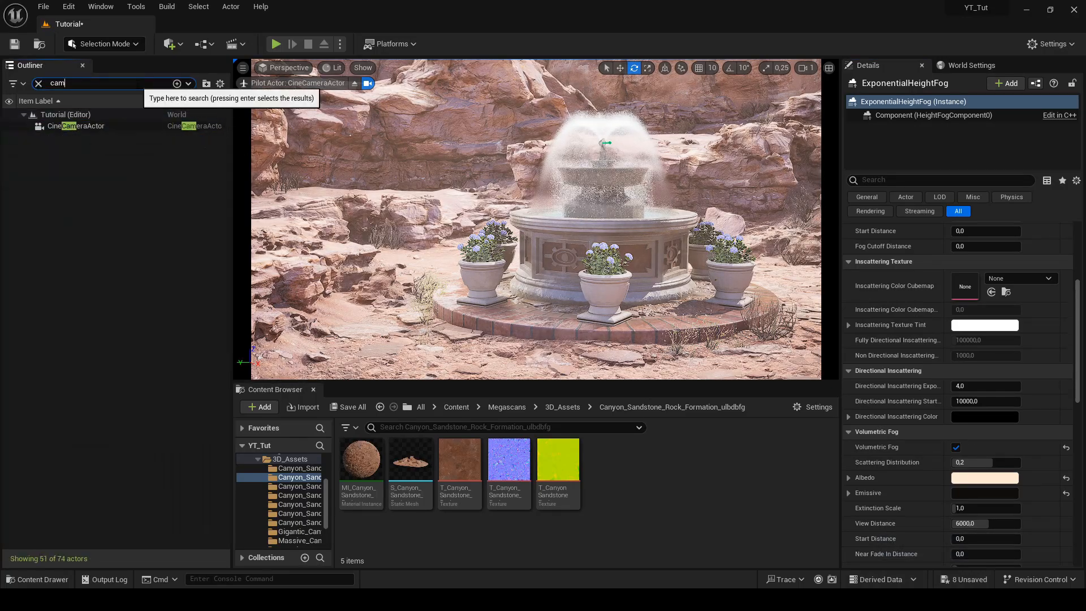
{"action": "left_click", "coordinate": [92, 126]}
{"action": "left_click", "coordinate": [39, 84]}
{"action": "left_click_drag", "start_coordinate": [1077, 312], "coordinate": [1071, 349]}
{"action": "scroll", "coordinate": [1012, 374], "scroll_direction": "down", "scroll_amount": 3}
{"action": "left_click", "coordinate": [848, 329]}
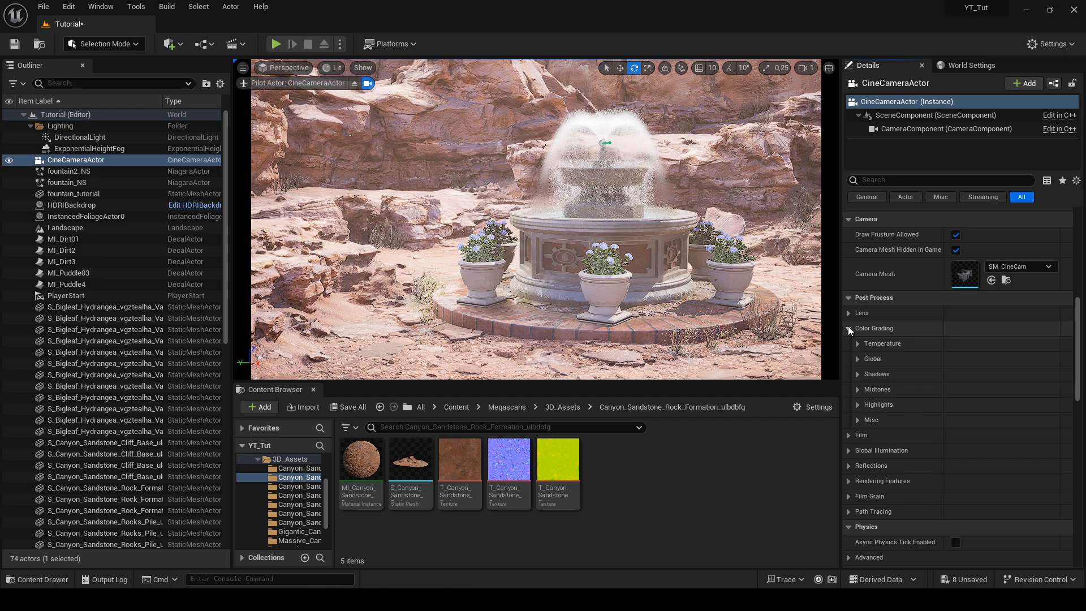
Set the camera's global color grading to a contrast of 1,15 and a saturation of 0,87
{"action": "left_click", "coordinate": [857, 358]}
{"action": "left_click", "coordinate": [973, 392]}
{"action": "left_click_drag", "start_coordinate": [909, 476], "coordinate": [899, 460]}
{"action": "left_click", "coordinate": [877, 374]}
{"action": "left_click", "coordinate": [866, 374]}
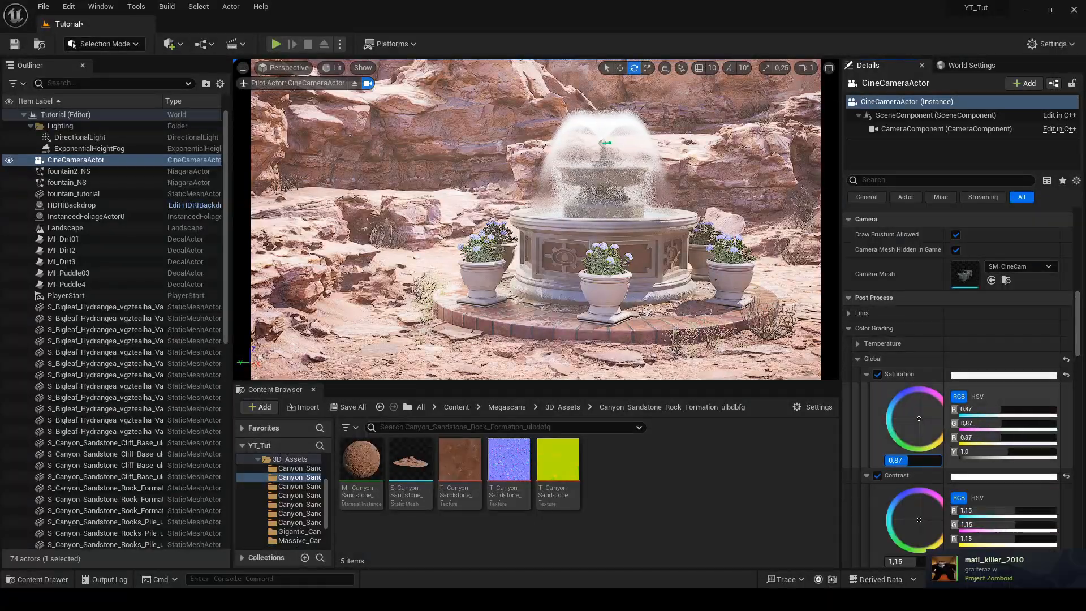
{"action": "left_click", "coordinate": [867, 374]}
{"action": "left_click", "coordinate": [867, 390]}
Enable the Temp override in the camera's color grading and fine-tune the white balance
{"action": "left_click", "coordinate": [857, 358]}
{"action": "left_click", "coordinate": [858, 343]}
{"action": "left_click", "coordinate": [877, 374]}
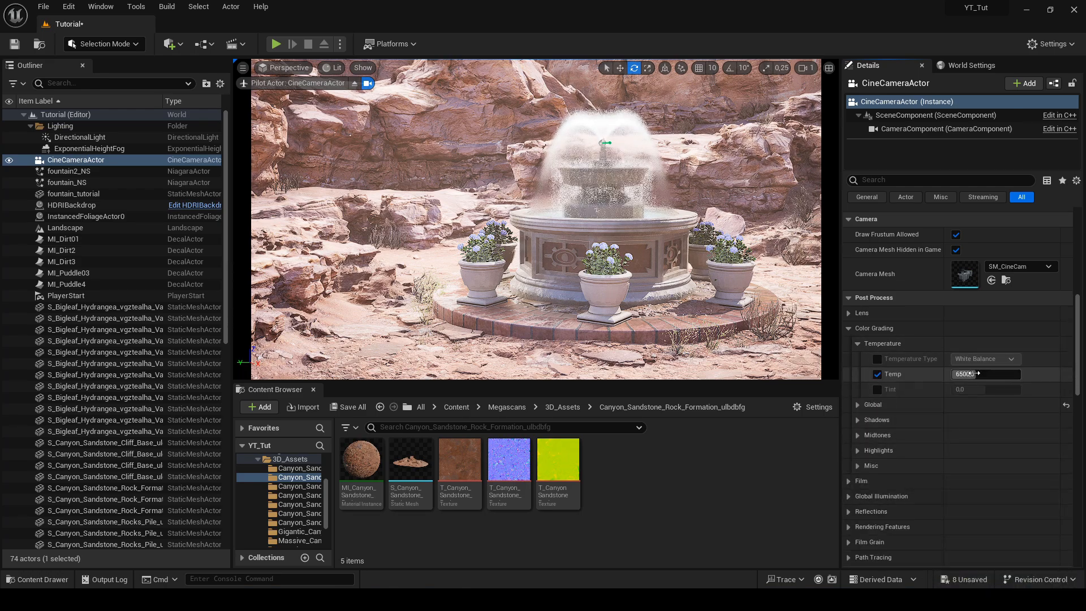
Find the camera's exposure settings and lower the Exposure Compensation slightly
{"action": "left_click", "coordinate": [939, 179]}
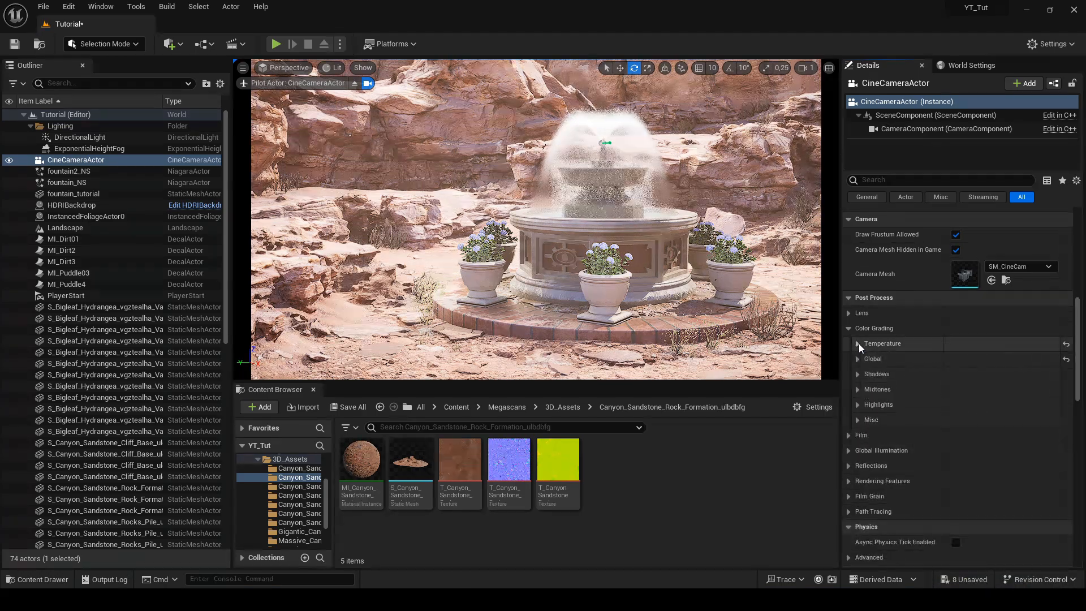
{"action": "type", "text": "expos"}
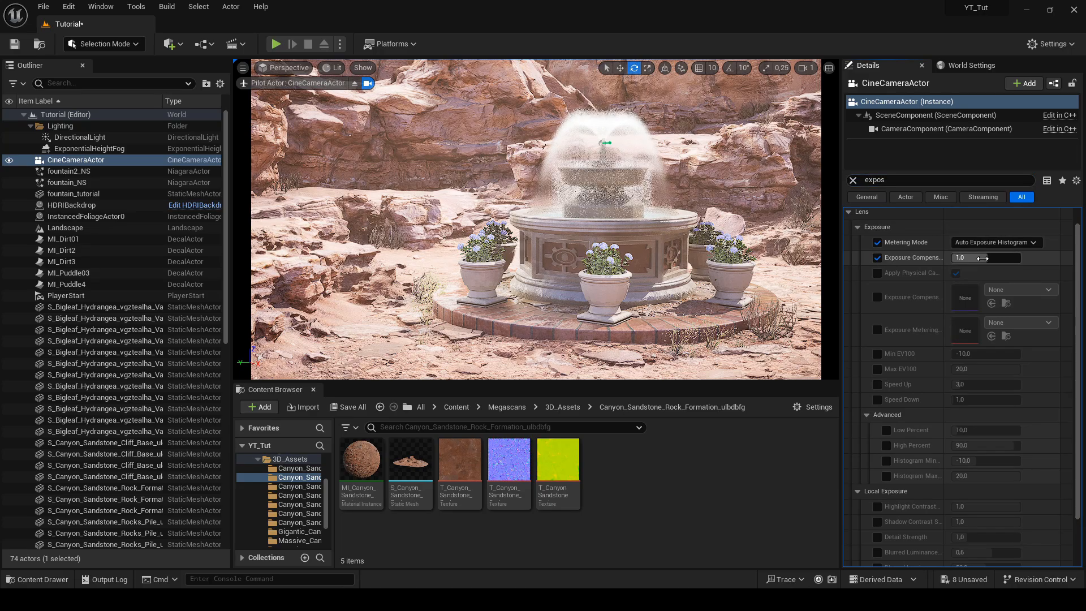
{"action": "left_click_drag", "start_coordinate": [983, 258], "coordinate": [973, 258]}
Enable the camera's vignette overrides, setting Vignette Intensity to 0,888 and Vignette Size to 100
{"action": "double_click", "coordinate": [874, 180]}
{"action": "type", "text": "vign"}
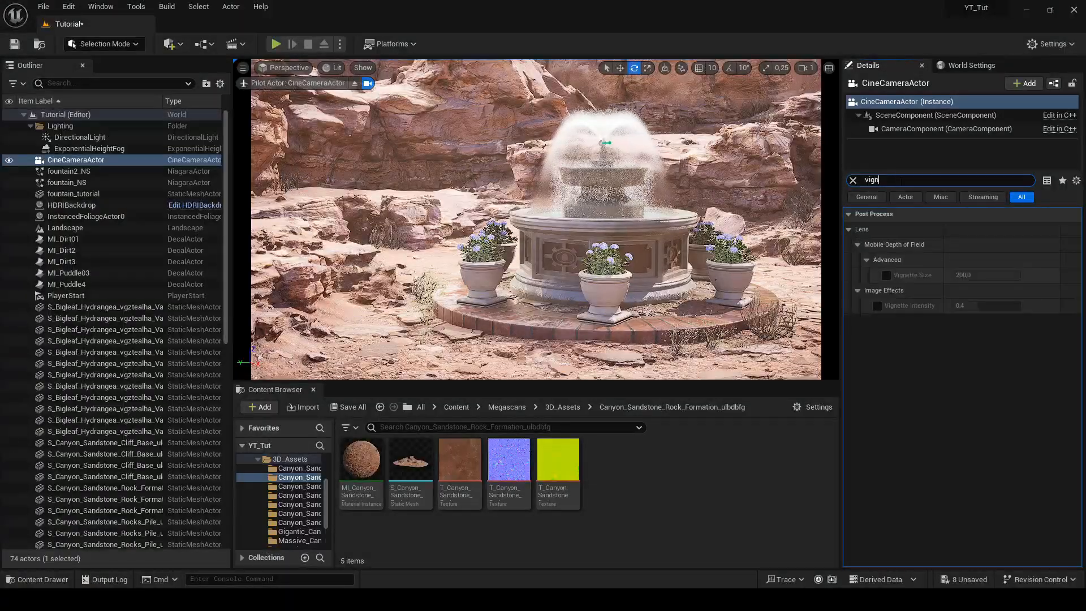
{"action": "left_click", "coordinate": [876, 306]}
{"action": "left_click_drag", "start_coordinate": [980, 306], "coordinate": [1014, 306]}
{"action": "left_click", "coordinate": [886, 276]}
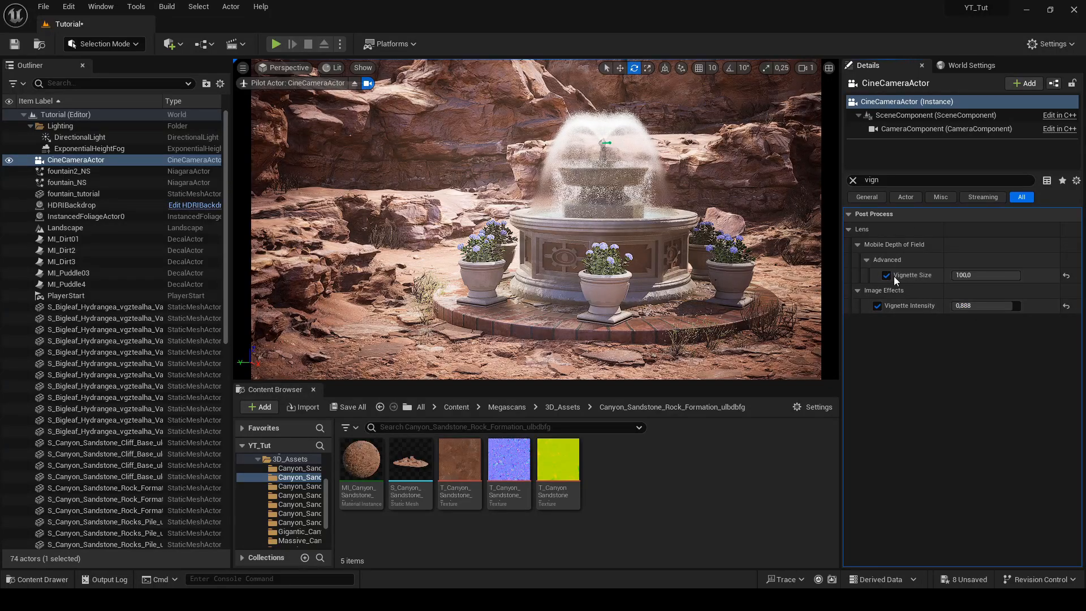
Try a Sharpen value of 2,0 on the camera and search for its depth of field settings
{"action": "type", "text": "shar"}
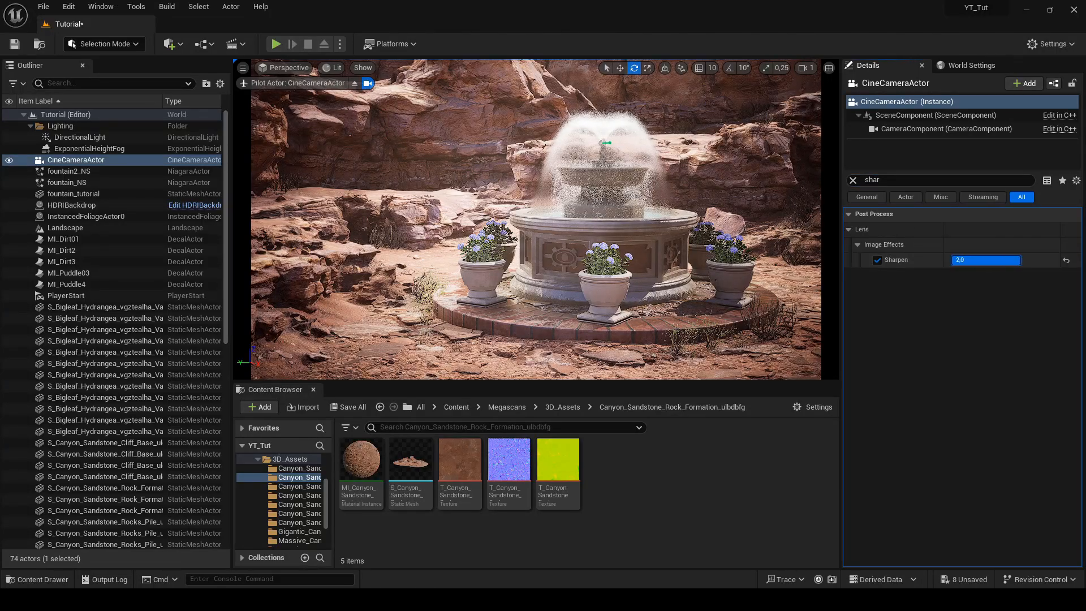
{"action": "type", "text": "depth of fi"}
{"action": "scroll", "coordinate": [932, 319], "scroll_direction": "down", "scroll_amount": 2}
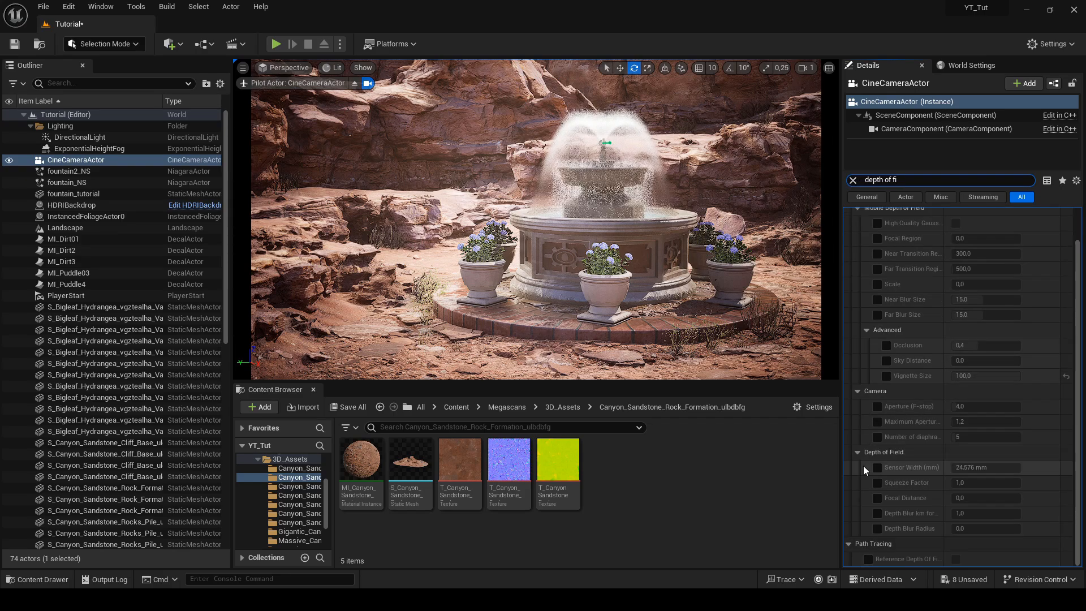
Lower the camera's Manual Focus Distance to about 5964,5 cm, using the debug focus plane as a temporary guide
{"action": "left_click", "coordinate": [852, 180]}
{"action": "left_click", "coordinate": [875, 314]}
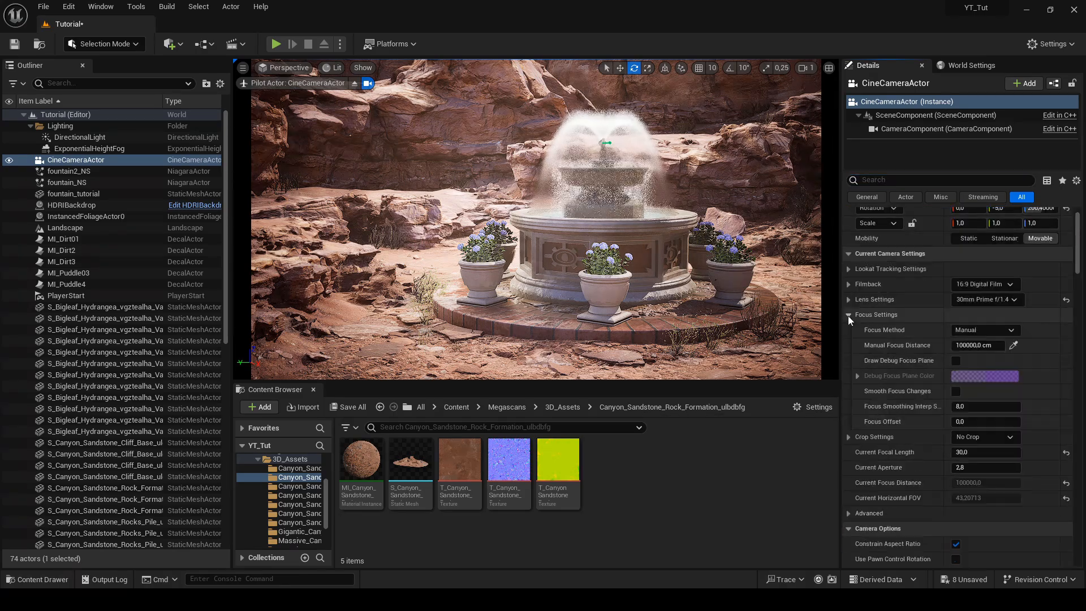
{"action": "left_click", "coordinate": [985, 329]}
{"action": "left_click", "coordinate": [1059, 336]}
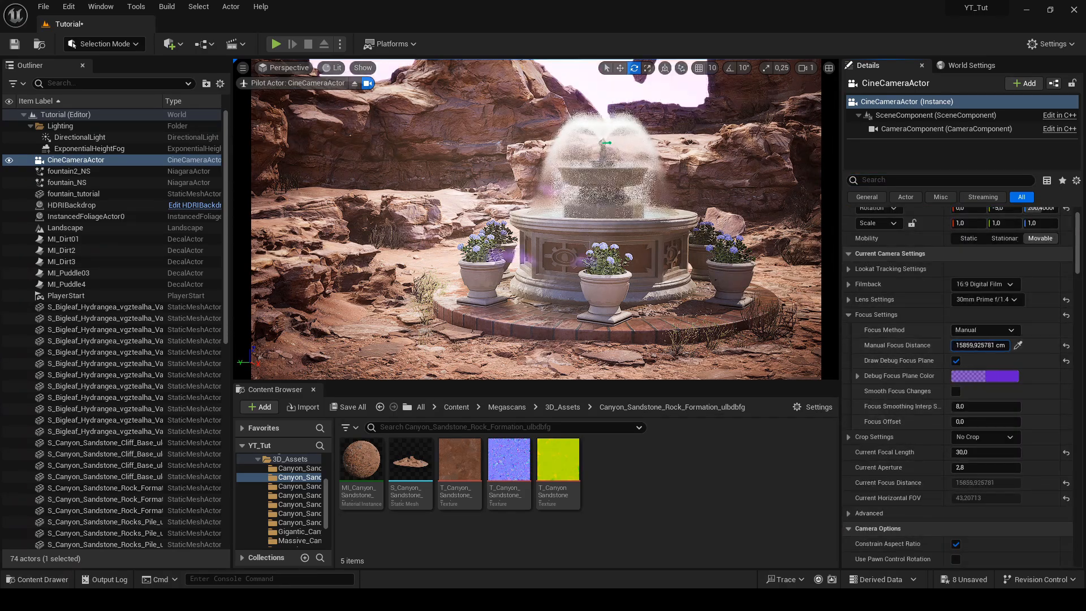
{"action": "left_click_drag", "start_coordinate": [979, 345], "coordinate": [964, 345]}
{"action": "left_click", "coordinate": [957, 361]}
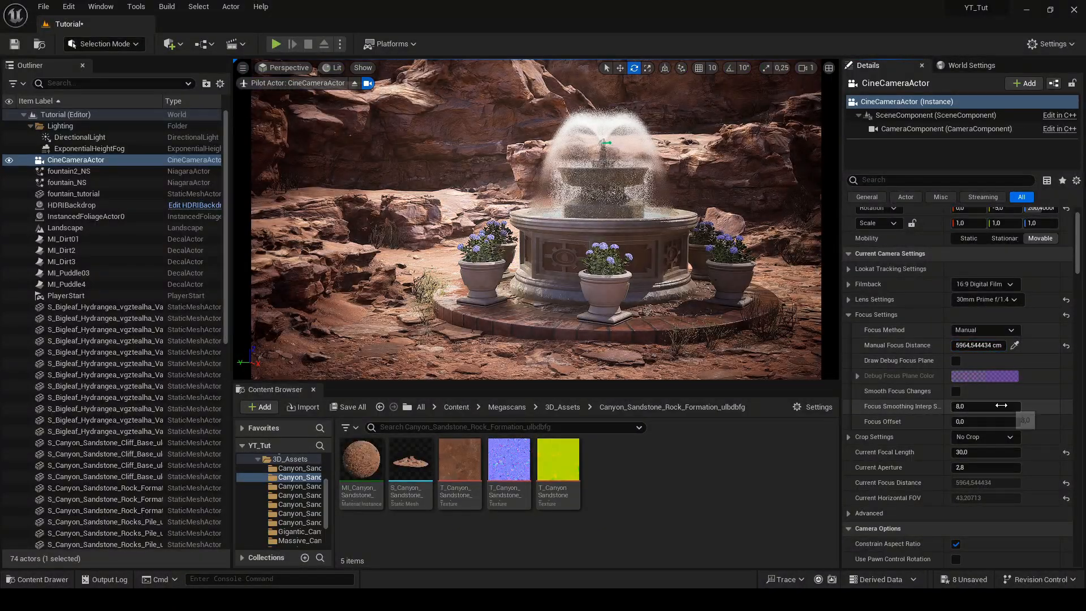
With the debug focus plane shown, try other focal length and aperture values and reset the Current Aperture
{"action": "left_click", "coordinate": [956, 361]}
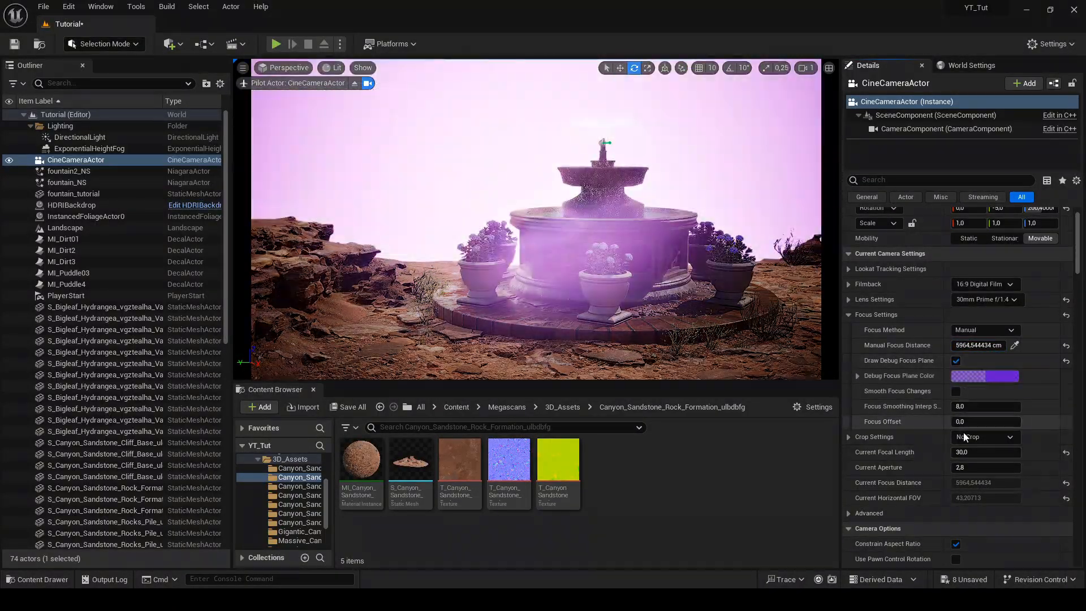
{"action": "left_click_drag", "start_coordinate": [970, 452], "coordinate": [972, 452]}
{"action": "left_click_drag", "start_coordinate": [975, 471], "coordinate": [955, 471]}
{"action": "left_click", "coordinate": [1066, 468]}
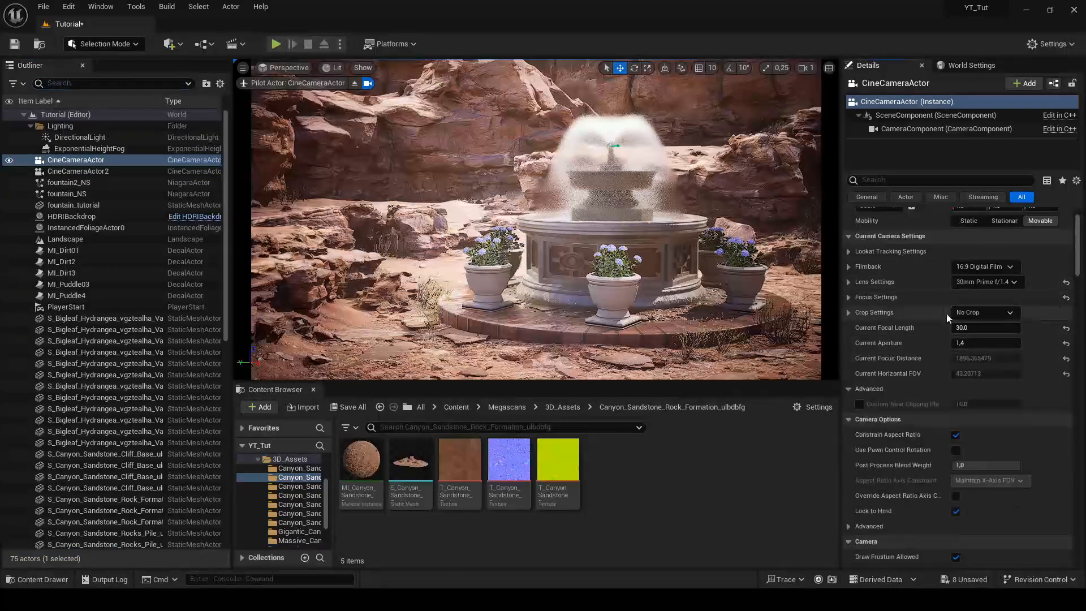
Enable the camera's Bloom Method, Intensity and Threshold overrides, with Intensity at 1,636 and Threshold at -1,0
{"action": "scroll", "coordinate": [948, 317], "scroll_direction": "down", "scroll_amount": 15}
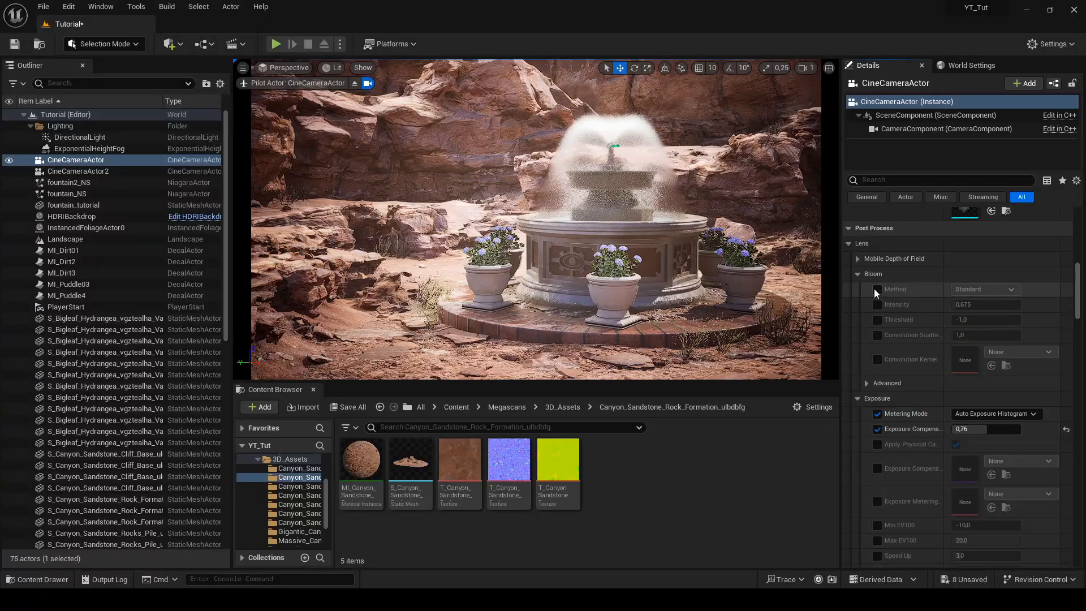
{"action": "left_click", "coordinate": [877, 290]}
{"action": "left_click", "coordinate": [876, 305]}
{"action": "mouse_move", "coordinate": [964, 305]}
{"action": "left_mouse_down"}
{"action": "mouse_move", "coordinate": [984, 305]}
{"action": "mouse_move", "coordinate": [966, 305]}
{"action": "mouse_move", "coordinate": [968, 320]}
{"action": "left_mouse_up"}
{"action": "left_click", "coordinate": [877, 320]}
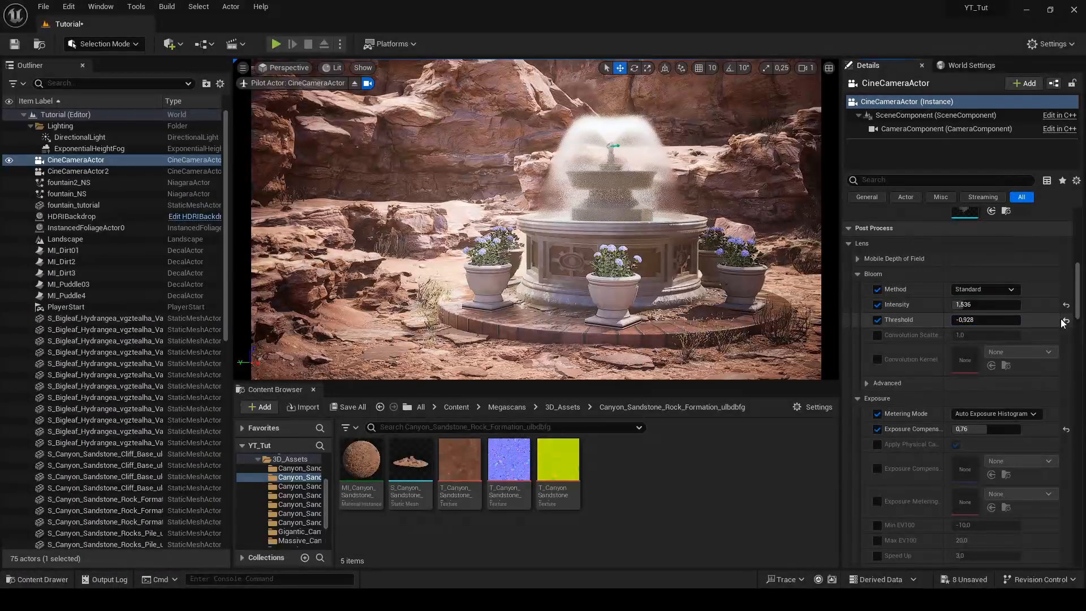
Enable the camera's Local Exposure overrides for Highlight Contrast at 0,64 and Detail Strength at 1,12
{"action": "scroll", "coordinate": [938, 428], "scroll_direction": "down", "scroll_amount": 12}
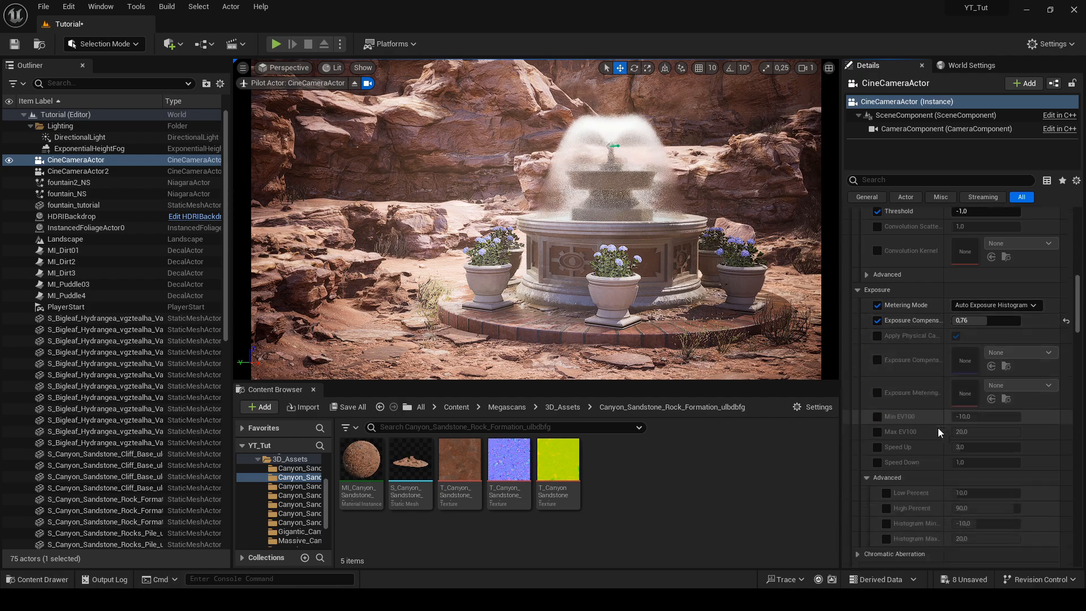
{"action": "scroll", "coordinate": [938, 428], "scroll_direction": "down", "scroll_amount": 5}
{"action": "left_click", "coordinate": [876, 411]}
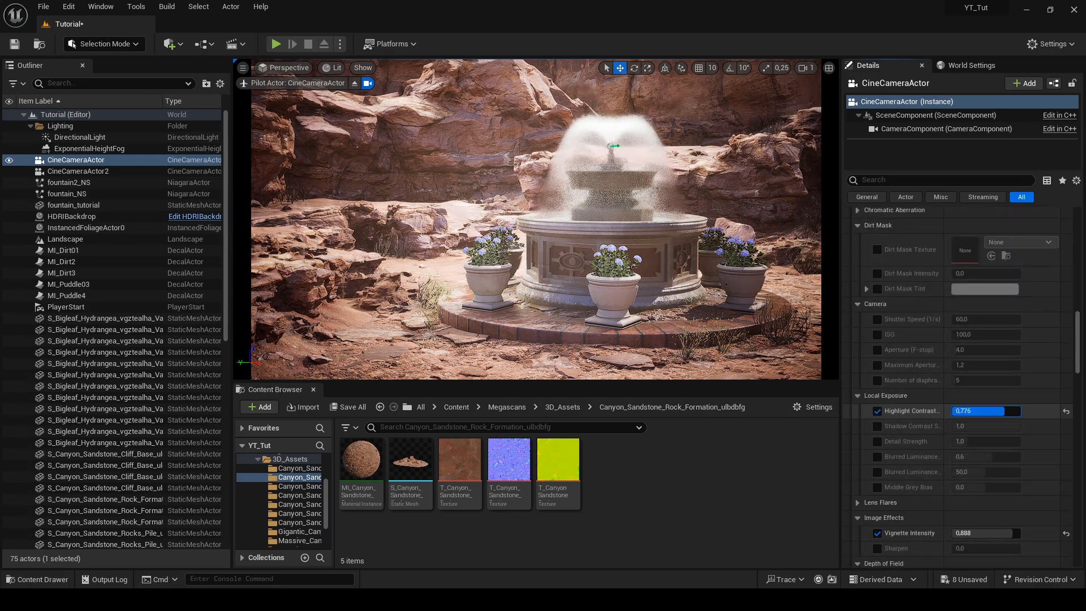
{"action": "left_click_drag", "start_coordinate": [984, 411], "coordinate": [970, 410]}
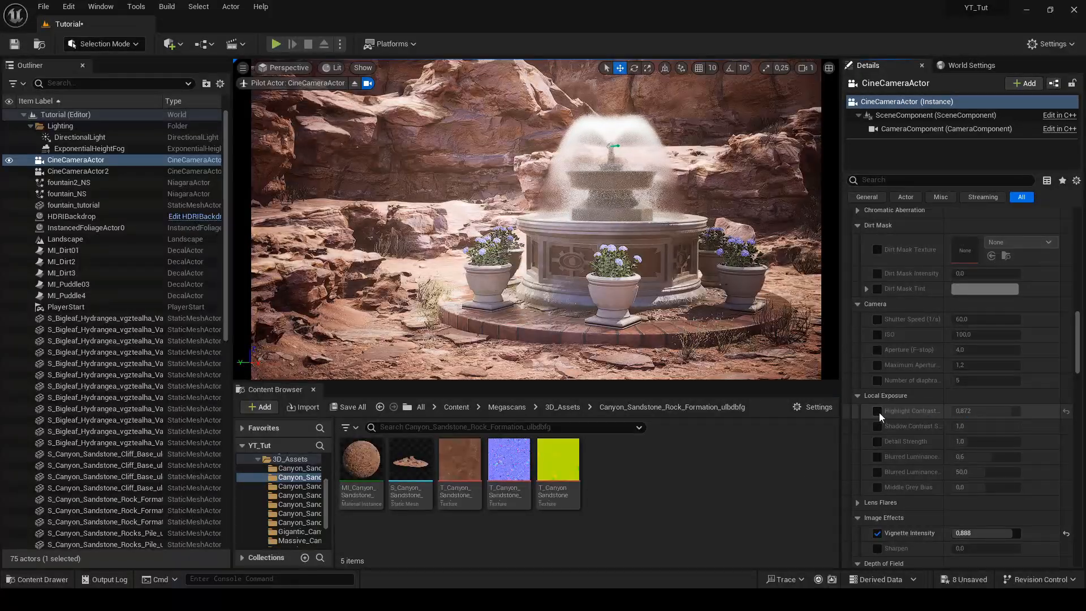
{"action": "left_click", "coordinate": [878, 411]}
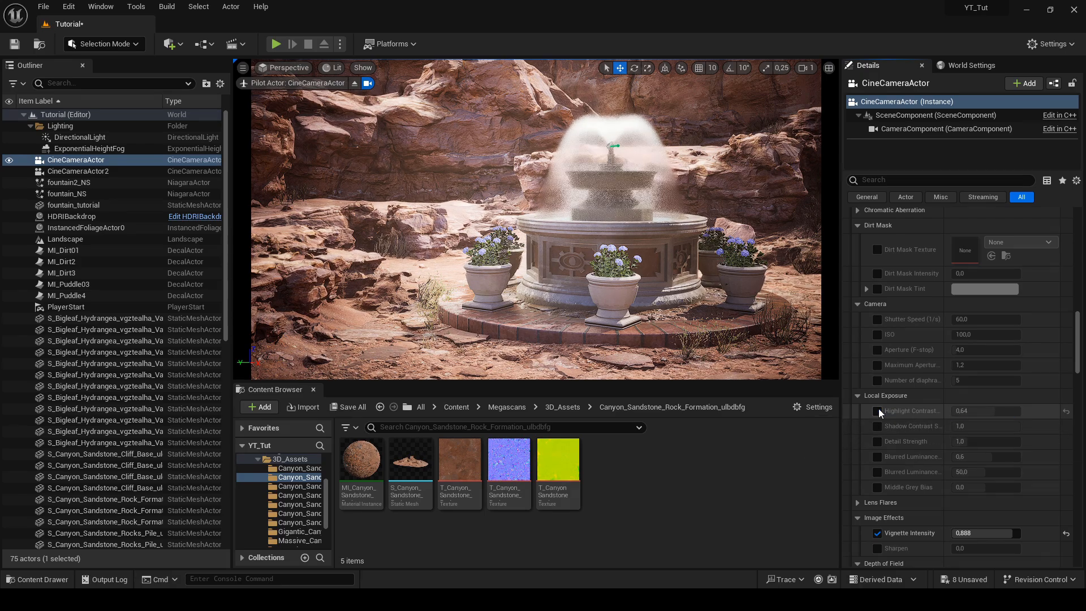
{"action": "left_click", "coordinate": [878, 411]}
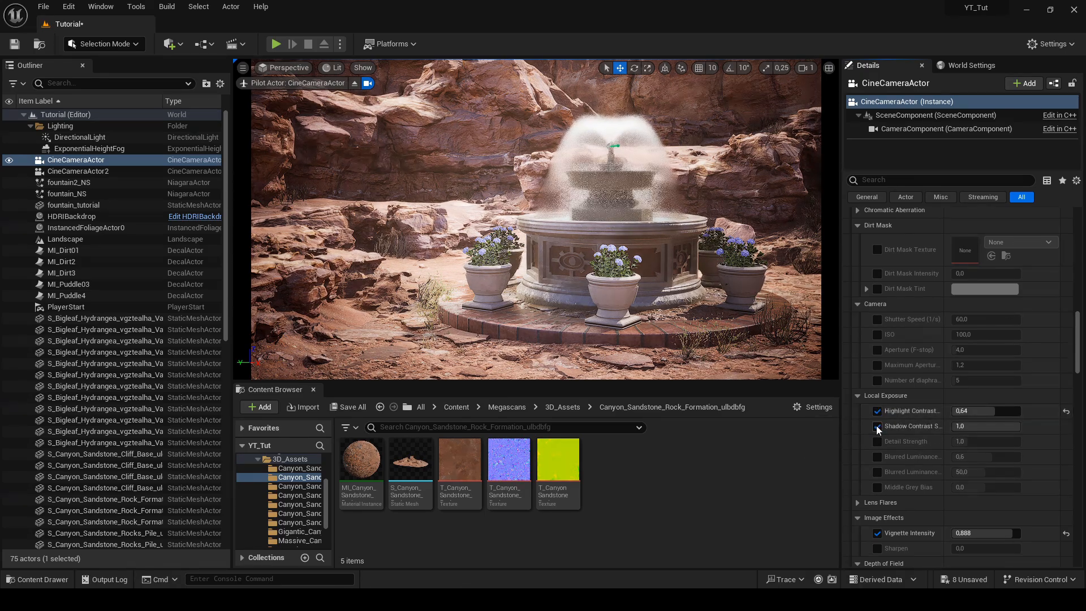
{"action": "left_click", "coordinate": [877, 441]}
{"action": "left_click_drag", "start_coordinate": [984, 441], "coordinate": [995, 441]}
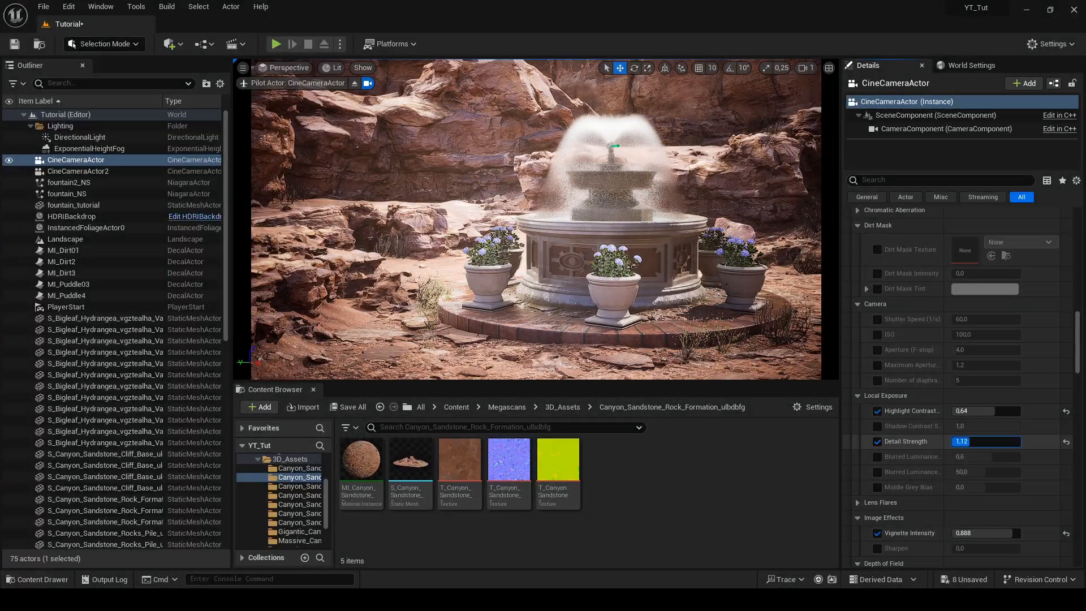
Set the camera's Vignette Intensity to 1,0, undoing the extra trial edit
{"action": "scroll", "coordinate": [878, 424], "scroll_direction": "down", "scroll_amount": 5}
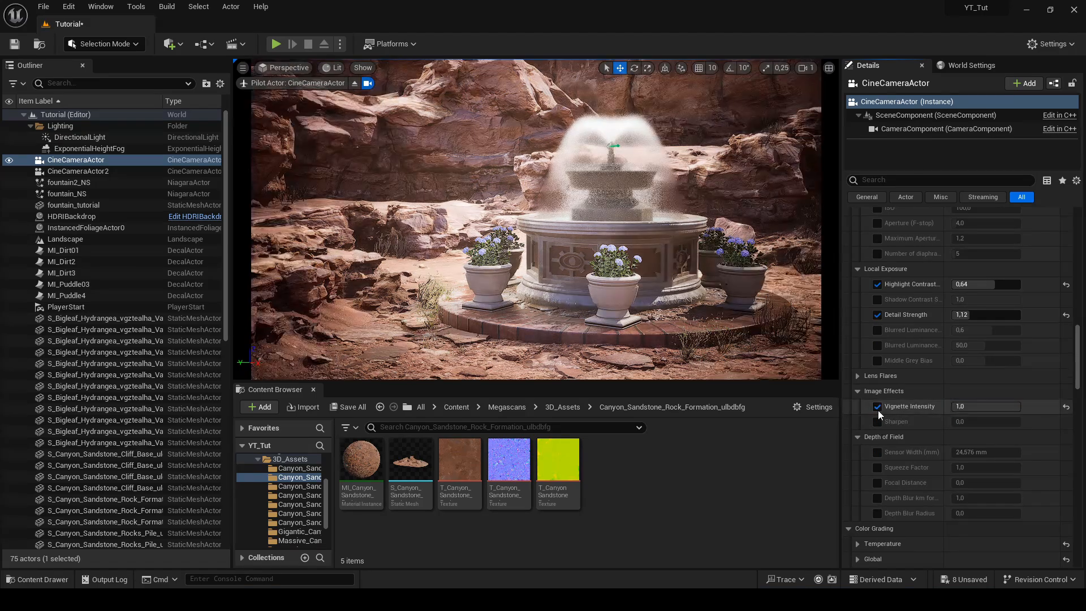
{"action": "key", "text": "ctrl+z"}
{"action": "scroll", "coordinate": [881, 479], "scroll_direction": "down", "scroll_amount": 4}
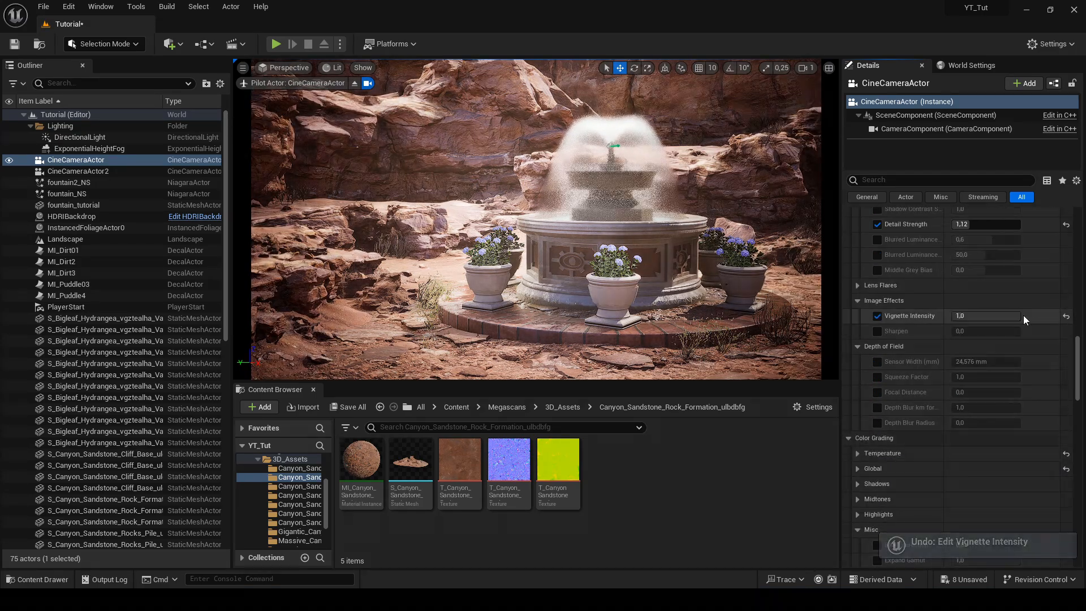
Enable the Gamma override in the camera's global color grading and adjust its main value slightly
{"action": "scroll", "coordinate": [961, 474], "scroll_direction": "down", "scroll_amount": 4}
{"action": "left_click", "coordinate": [857, 379]}
{"action": "left_click", "coordinate": [867, 424]}
{"action": "left_click", "coordinate": [877, 425]}
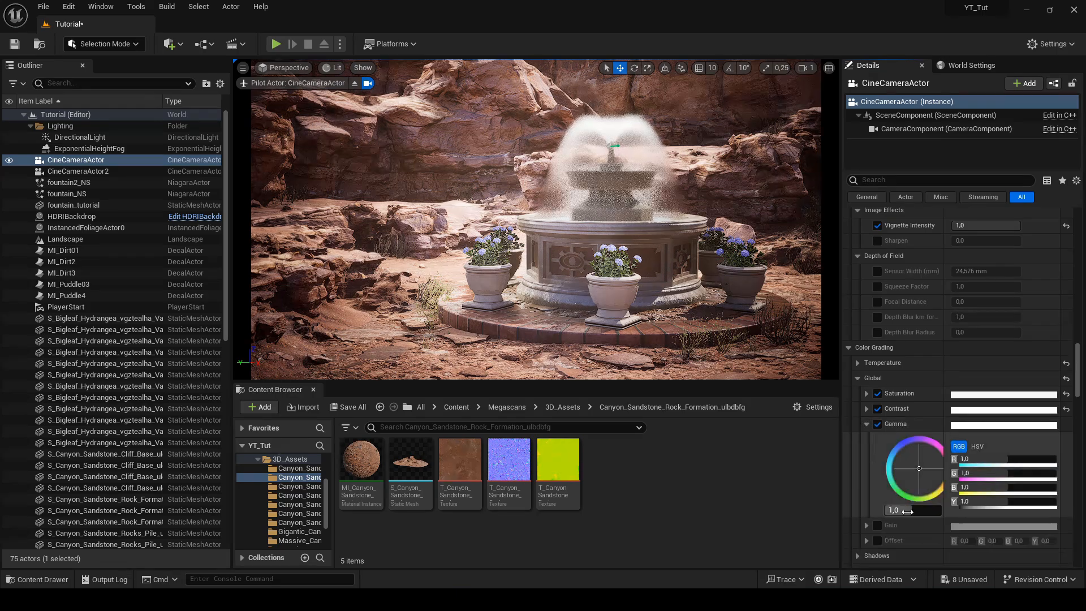
{"action": "left_click_drag", "start_coordinate": [905, 510], "coordinate": [911, 510]}
{"action": "left_click", "coordinate": [866, 425]}
Try adjusting the Contrast in the camera's Shadows color grading and undo the value change
{"action": "scroll", "coordinate": [890, 429], "scroll_direction": "down", "scroll_amount": 2}
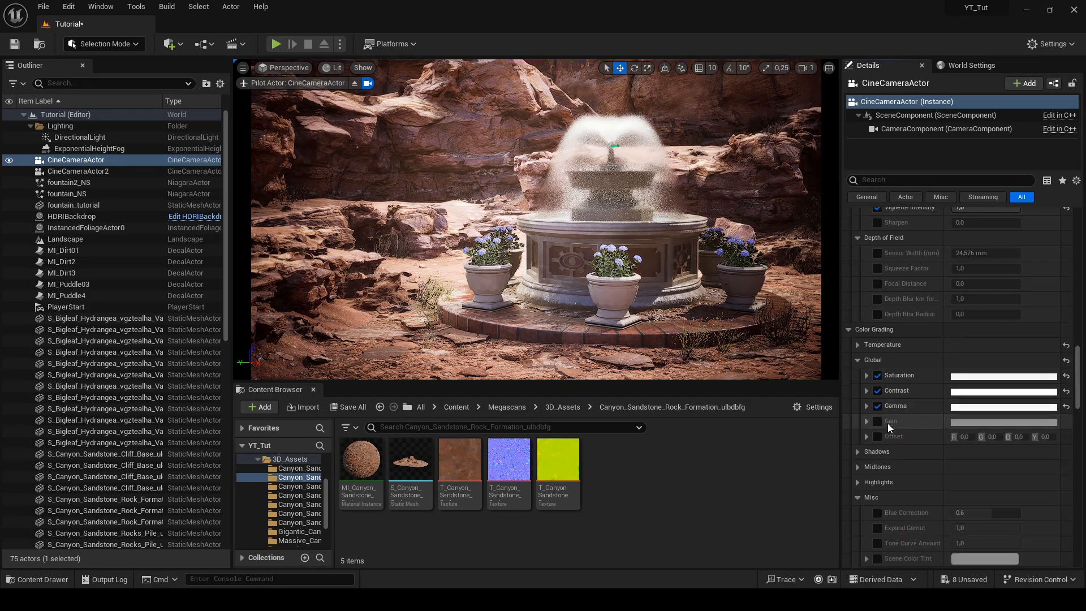
{"action": "left_click", "coordinate": [857, 434]}
{"action": "left_click", "coordinate": [866, 465]}
{"action": "left_click", "coordinate": [877, 464]}
{"action": "left_click_drag", "start_coordinate": [915, 552], "coordinate": [907, 552]}
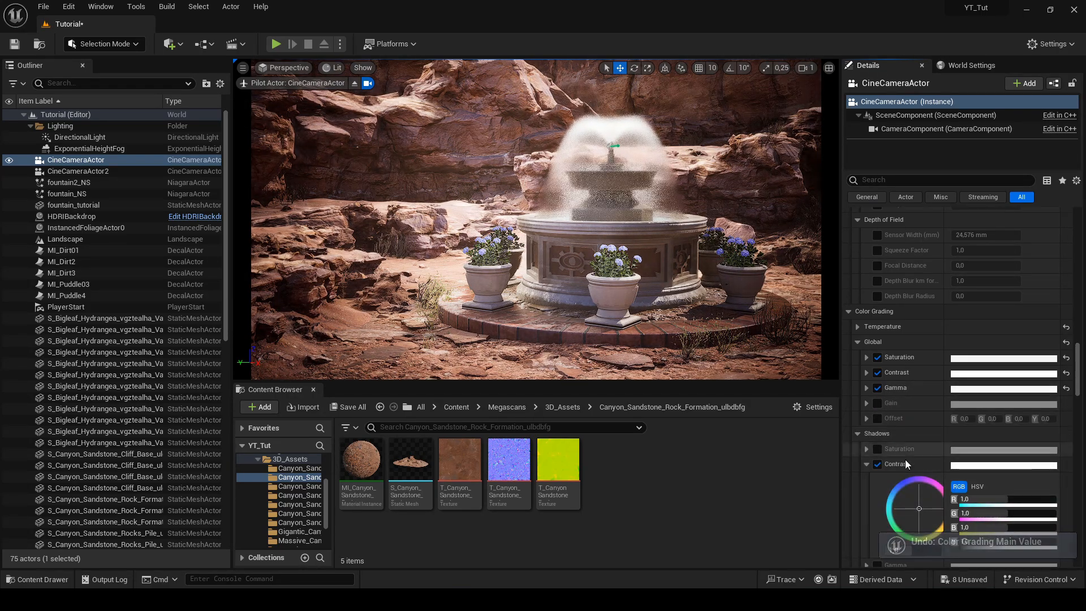
{"action": "left_click", "coordinate": [858, 433]}
Enable the camera's Ray Tracing Global Illumination overrides with Type Final Gather, Max. Bounces 1 and Samples Per Pixel 4
{"action": "scroll", "coordinate": [863, 432], "scroll_direction": "down", "scroll_amount": 3}
{"action": "left_click", "coordinate": [857, 356]}
{"action": "left_click", "coordinate": [857, 355]}
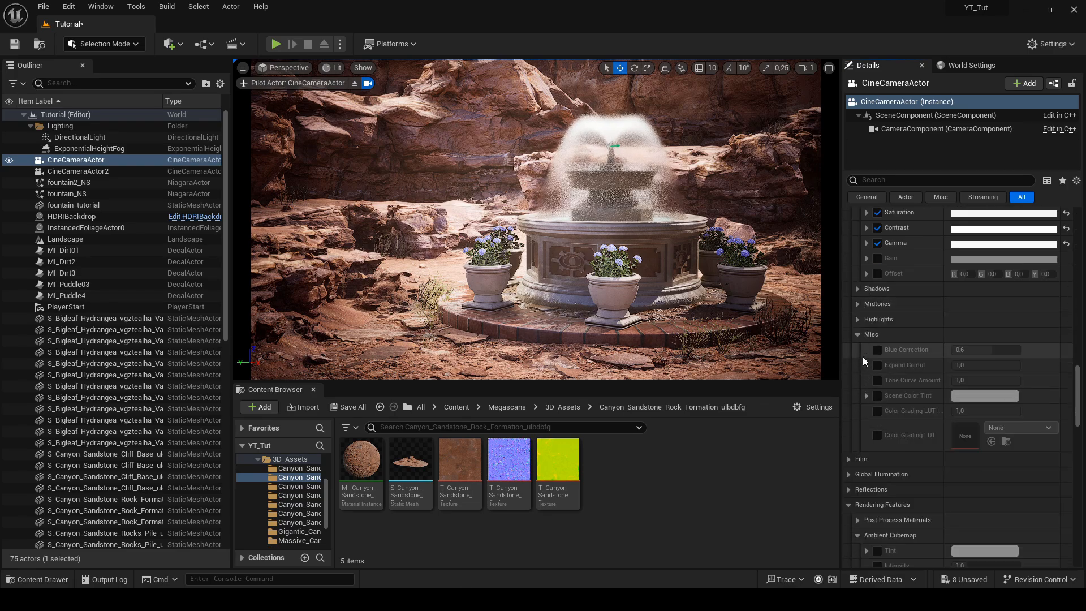
{"action": "scroll", "coordinate": [854, 385], "scroll_direction": "down", "scroll_amount": 3}
{"action": "scroll", "coordinate": [871, 498], "scroll_direction": "down", "scroll_amount": 3}
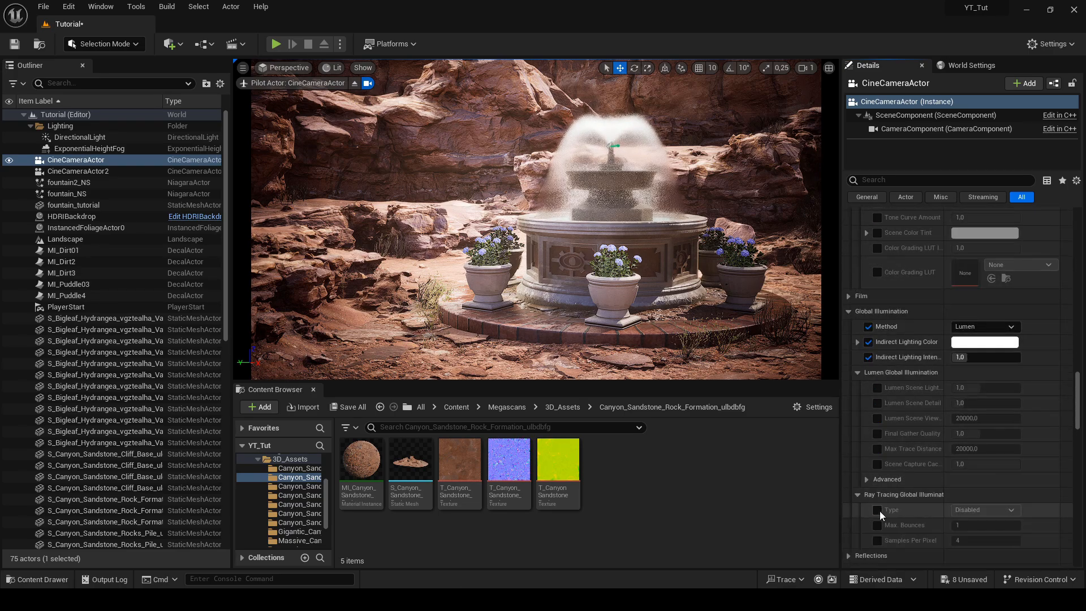
{"action": "left_click", "coordinate": [857, 373]}
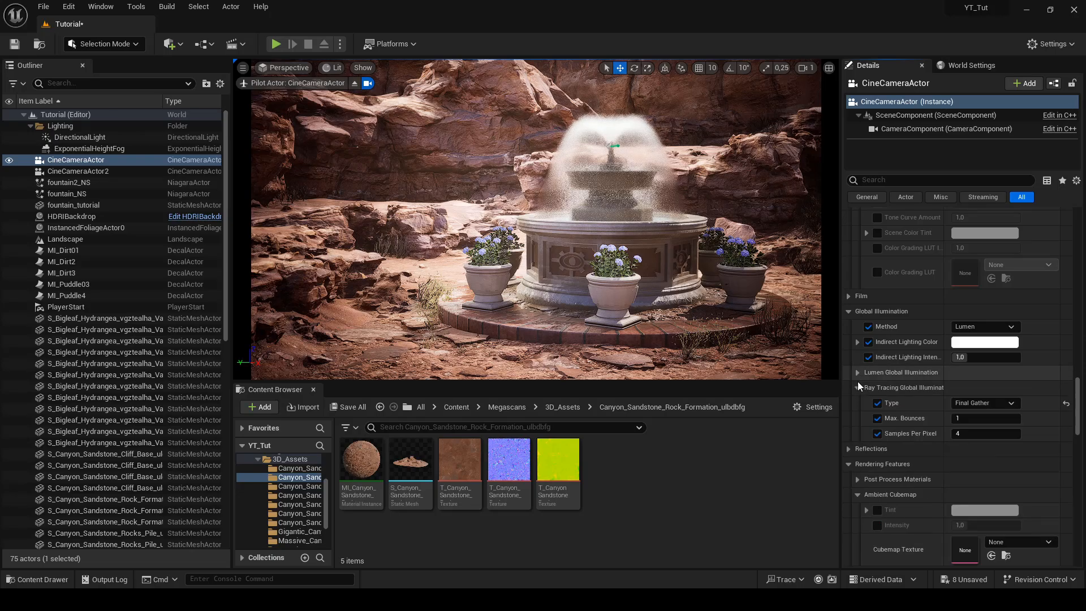
Find the camera's exposure settings past the rendering features and fine-tune the Exposure Compensation
{"action": "scroll", "coordinate": [856, 396], "scroll_direction": "down", "scroll_amount": 5}
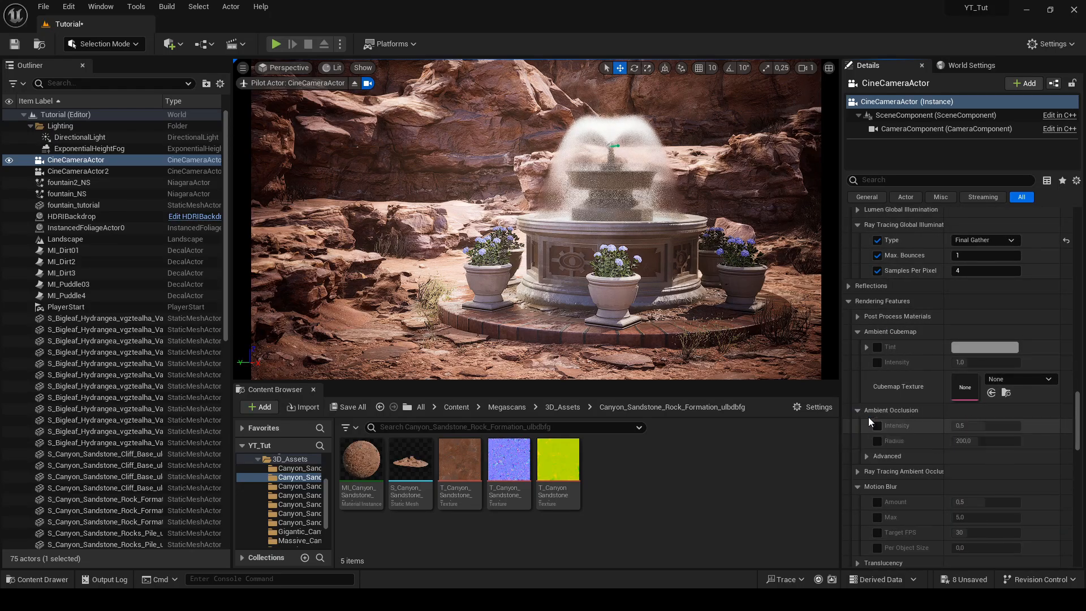
{"action": "left_click", "coordinate": [858, 410]}
{"action": "scroll", "coordinate": [860, 432], "scroll_direction": "down", "scroll_amount": 3}
{"action": "scroll", "coordinate": [860, 432], "scroll_direction": "down", "scroll_amount": 12}
{"action": "scroll", "coordinate": [860, 433], "scroll_direction": "up", "scroll_amount": 15}
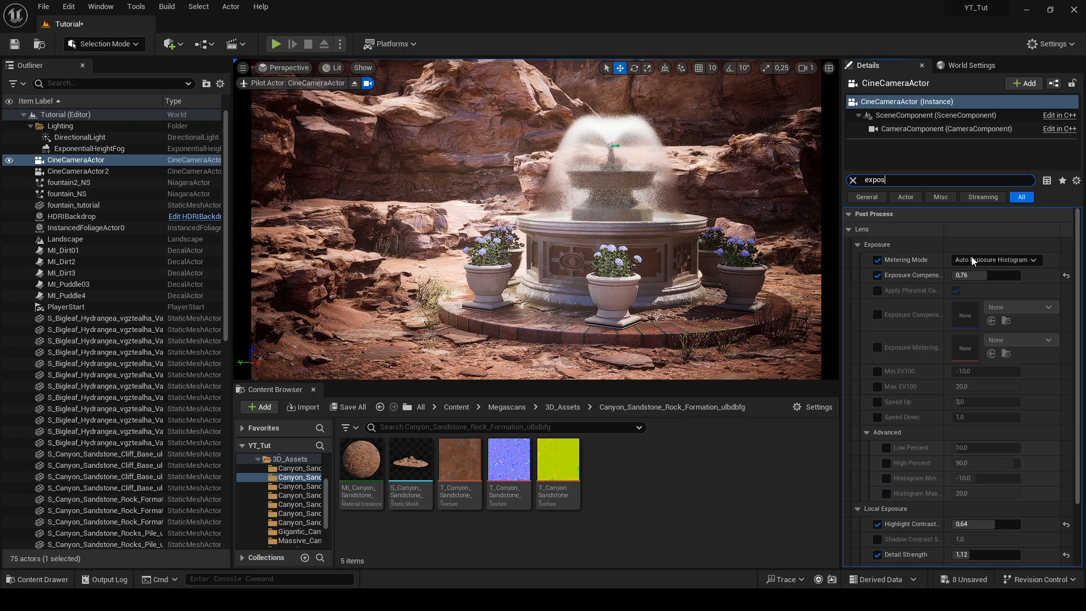
{"action": "left_click_drag", "start_coordinate": [972, 275], "coordinate": [985, 275]}
{"action": "left_click", "coordinate": [853, 180]}
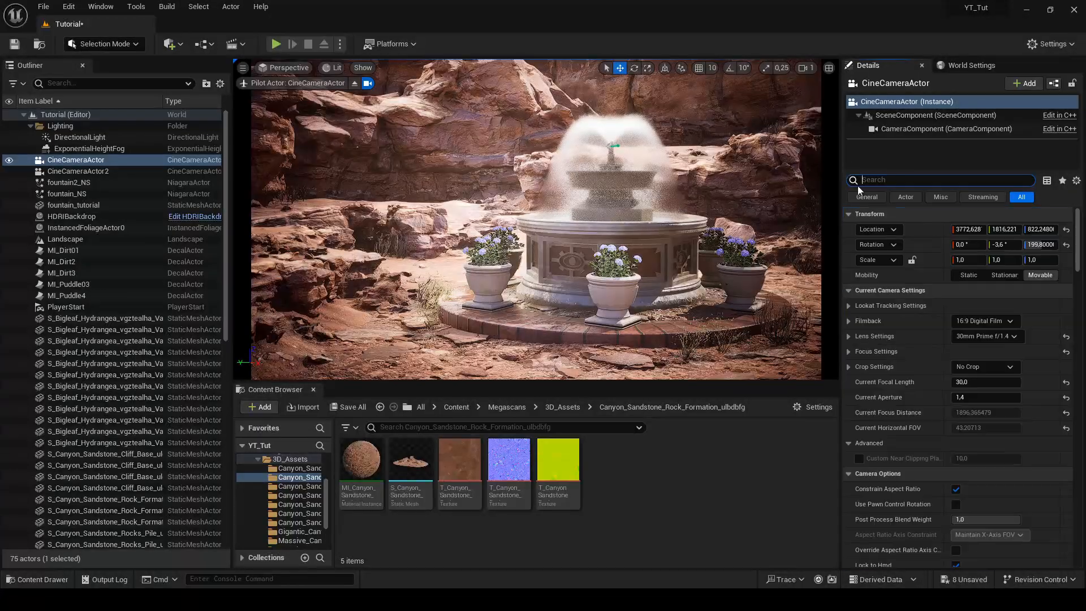
Leave the piloted camera view and rotate the hydrangea in the flower pot by about 7 degrees
{"action": "left_click", "coordinate": [738, 252]}
{"action": "left_click", "coordinate": [726, 284]}
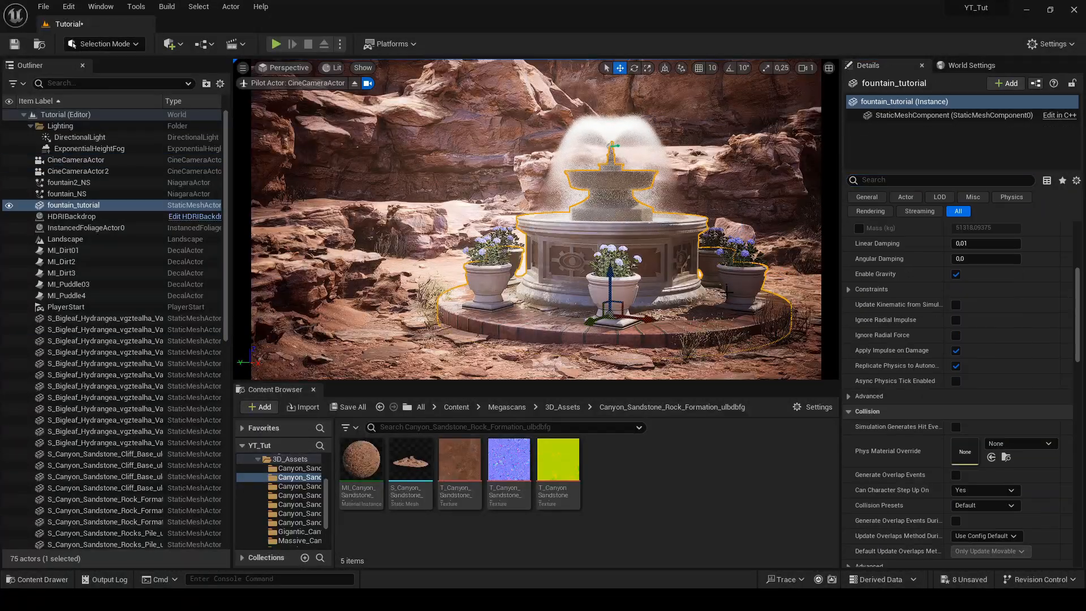
{"action": "left_click", "coordinate": [355, 84]}
{"action": "right_click_drag", "start_coordinate": [453, 181], "coordinate": [481, 187]}
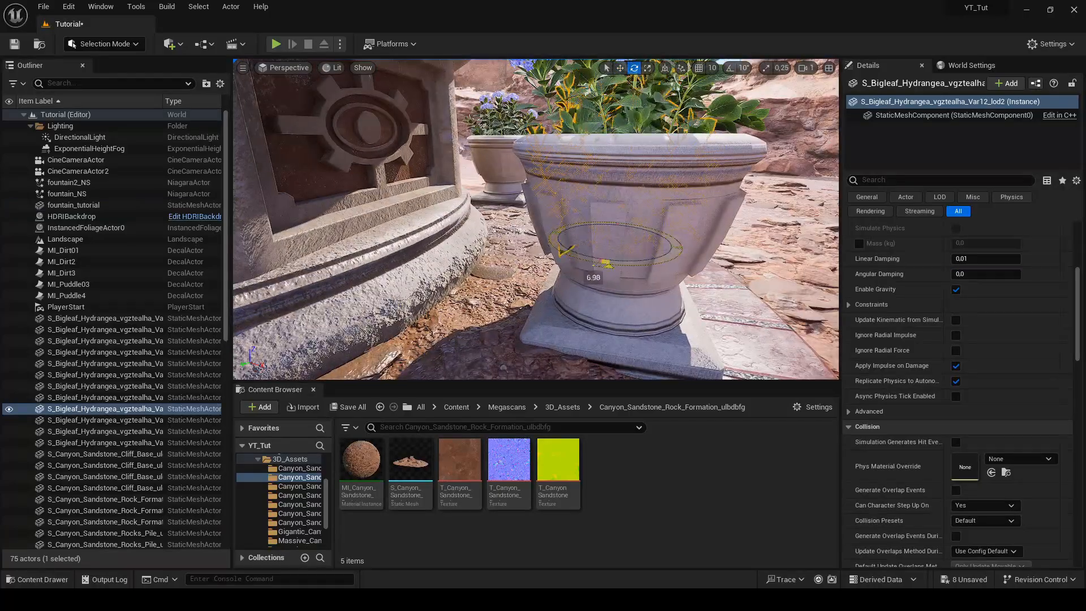
{"action": "key", "text": "e"}
{"action": "scroll", "coordinate": [113, 340], "scroll_direction": "down", "scroll_amount": 20}
{"action": "key", "text": "Escape"}
Search the scene's actors for the camera and select CineCameraActor
{"action": "left_click", "coordinate": [113, 83]}
{"action": "type", "text": "came"}
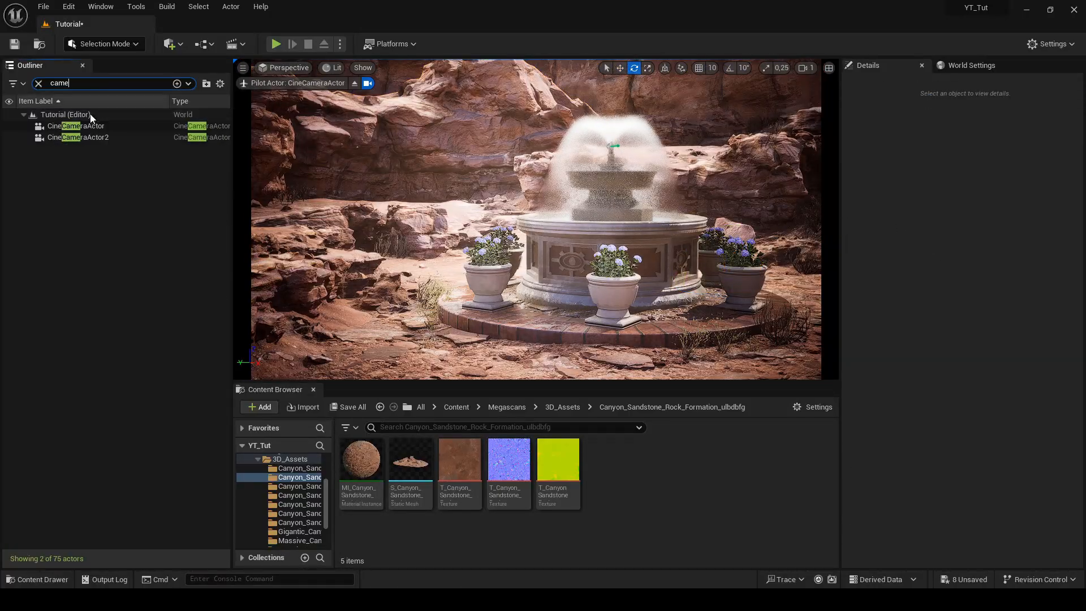
{"action": "left_click", "coordinate": [88, 126]}
{"action": "left_click", "coordinate": [38, 83]}
Compare the camera's white balance by resetting its Temp value and undoing the reset
{"action": "left_click", "coordinate": [924, 180]}
{"action": "type", "text": "tempe"}
{"action": "left_click", "coordinate": [1066, 275]}
{"action": "key", "text": "ctrl+z"}
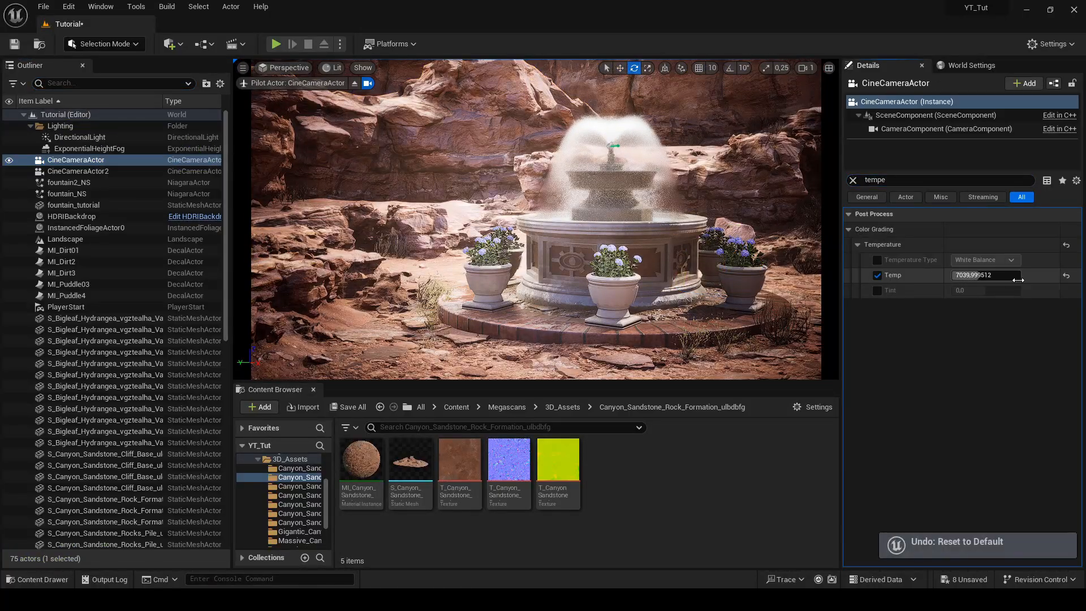
{"action": "left_click", "coordinate": [853, 180]}
Set the Gamma in the camera's global color grading to 0,96 and deselect the camera
{"action": "scroll", "coordinate": [947, 358], "scroll_direction": "down", "scroll_amount": 10}
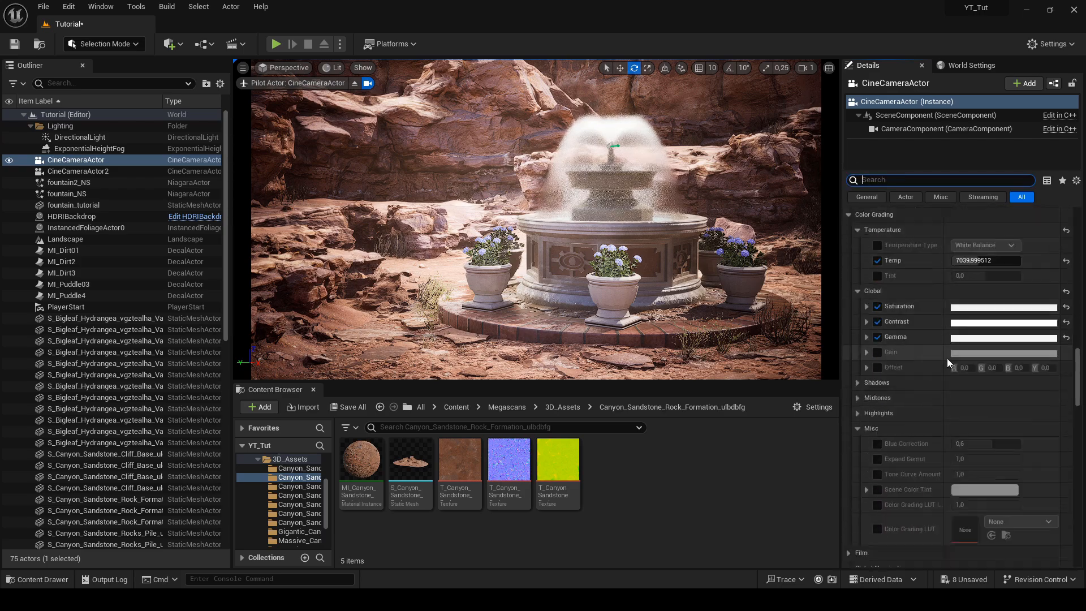
{"action": "left_click", "coordinate": [866, 321]}
{"action": "left_click", "coordinate": [866, 322]}
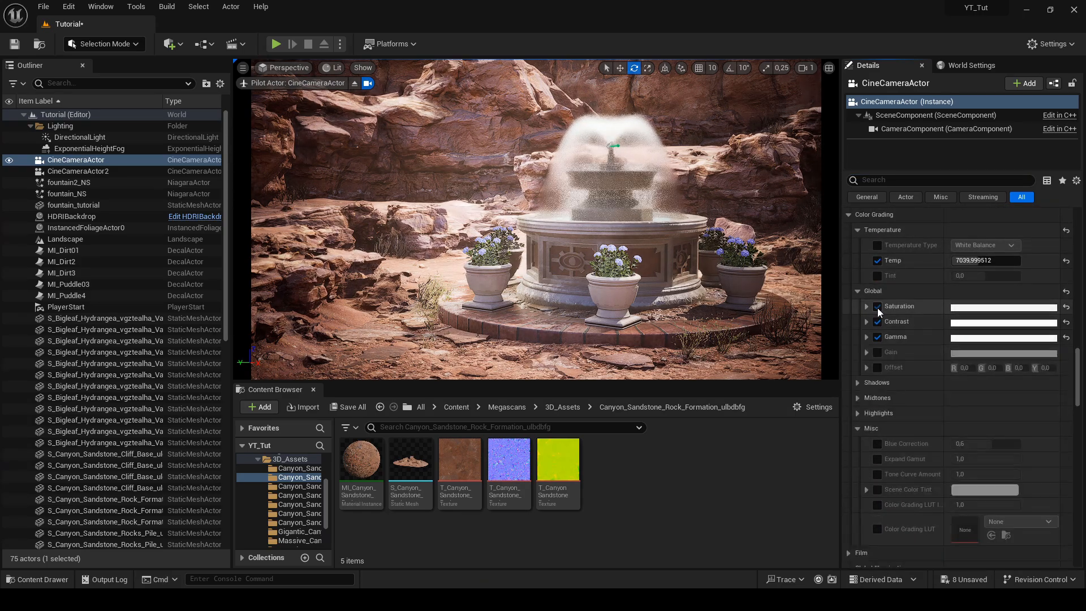
{"action": "left_click", "coordinate": [866, 337]}
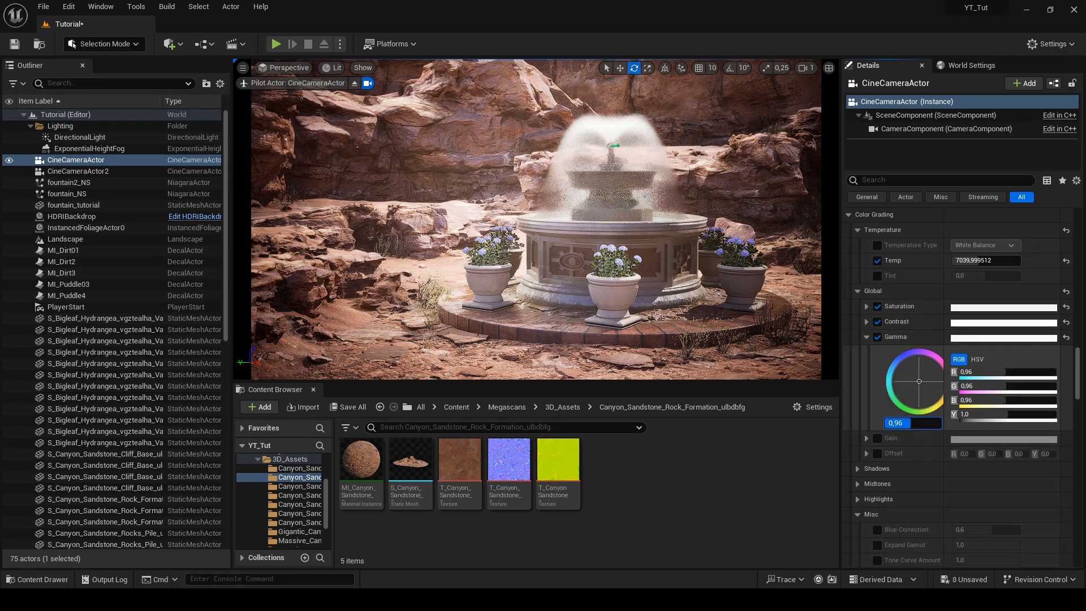
{"action": "left_click", "coordinate": [865, 337]}
{"action": "scroll", "coordinate": [939, 259], "scroll_direction": "up", "scroll_amount": 15}
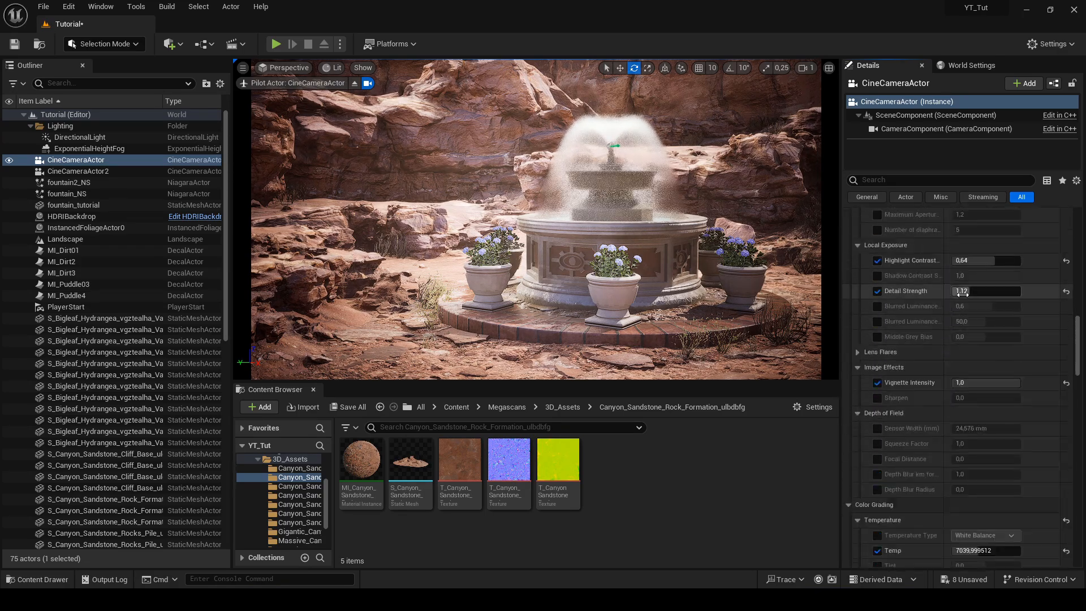
{"action": "key", "text": "Escape"}
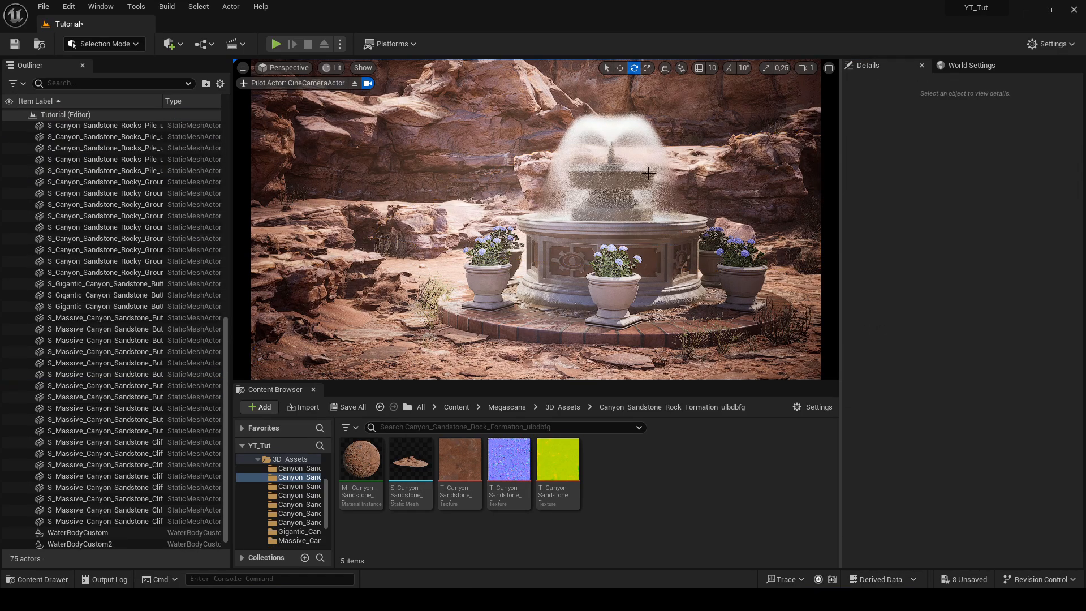
Capture a high-resolution screenshot of the camera view with size multiplier 2,0 and a date and timestamp name, and view the saved image
{"action": "left_click", "coordinate": [242, 67]}
{"action": "left_click", "coordinate": [295, 304]}
{"action": "left_click", "coordinate": [639, 376]}
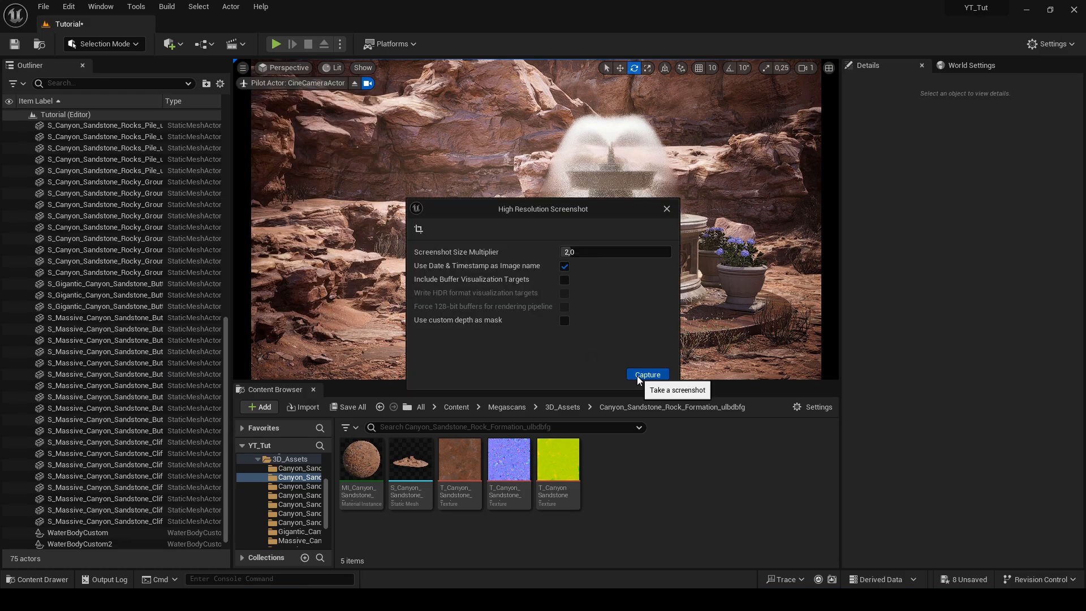
{"action": "left_click", "coordinate": [1029, 549]}
{"action": "double_click", "coordinate": [349, 233]}
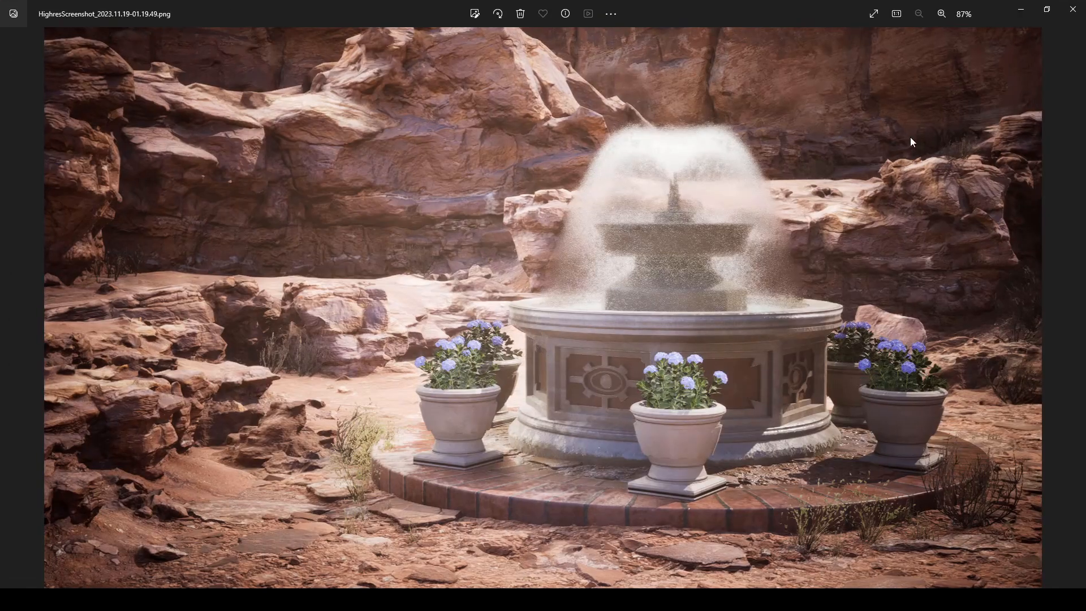
{"action": "left_click", "coordinate": [1079, 16]}
Examine the saved screenshot's detailed file properties for its pixel dimensions, and close the screenshots folder
{"action": "right_click", "coordinate": [328, 228]}
{"action": "left_click", "coordinate": [419, 579]}
{"action": "left_click", "coordinate": [429, 257]}
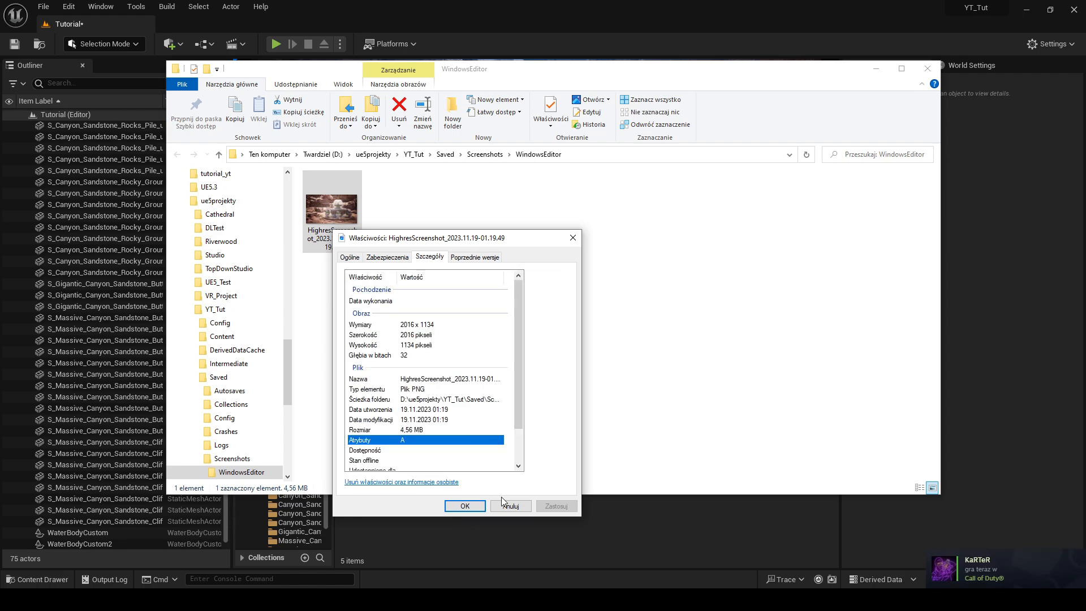
{"action": "left_click", "coordinate": [504, 504]}
{"action": "left_click", "coordinate": [875, 69]}
Find CineCameraActor by searching the scene's actors for "cam", and try a different Sensor Height in its Filmback before resetting it
{"action": "left_click", "coordinate": [99, 85]}
{"action": "type", "text": "cam"}
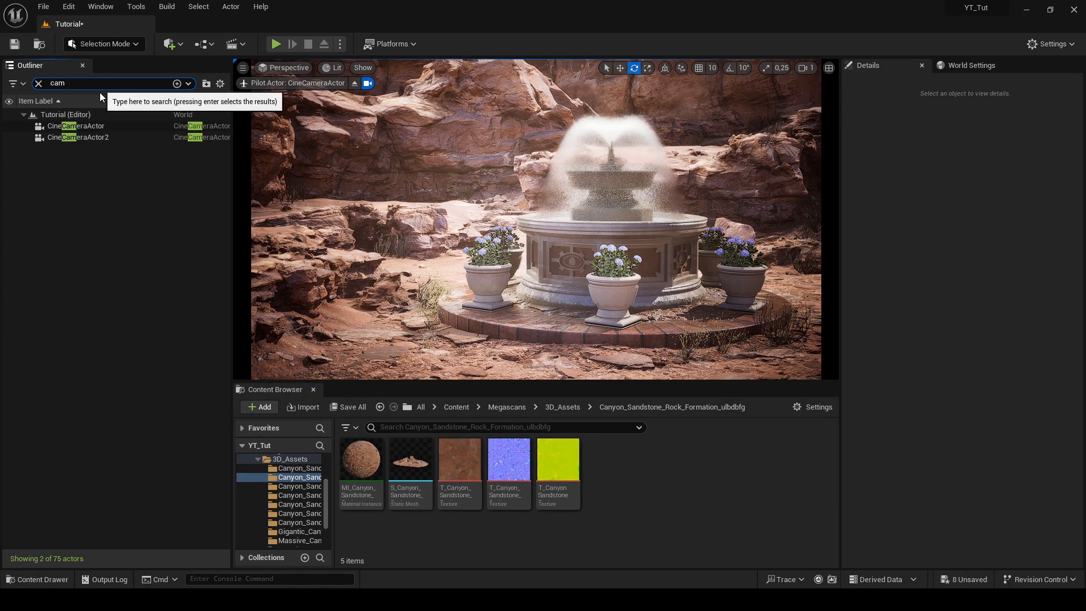
{"action": "left_click", "coordinate": [85, 126]}
{"action": "left_click", "coordinate": [847, 321]}
{"action": "left_click_drag", "start_coordinate": [979, 352], "coordinate": [1001, 351]}
{"action": "left_click", "coordinate": [1066, 351]}
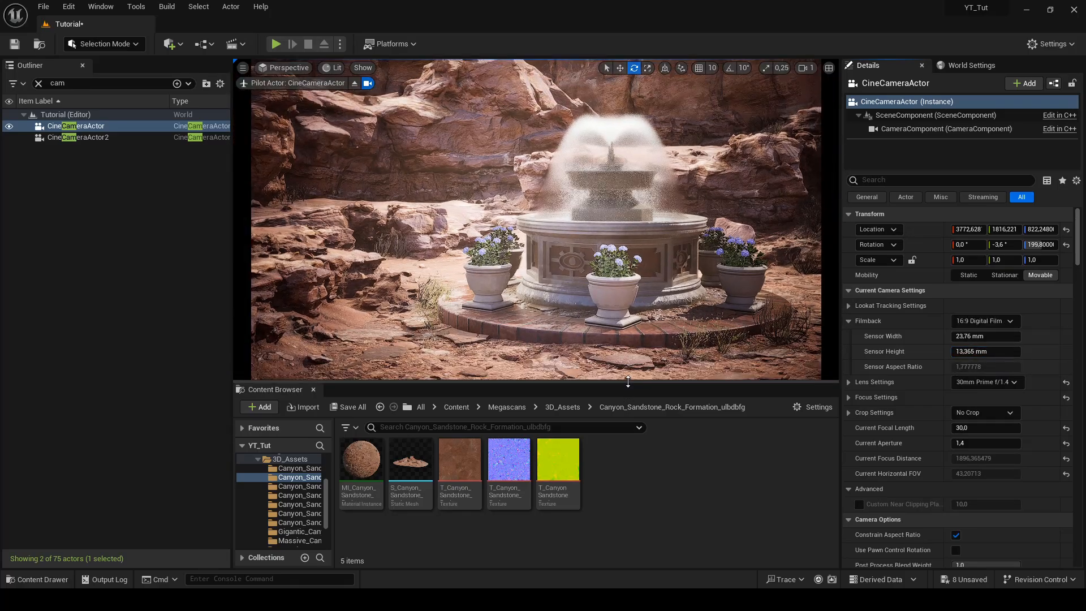
{"action": "left_click", "coordinate": [242, 68]}
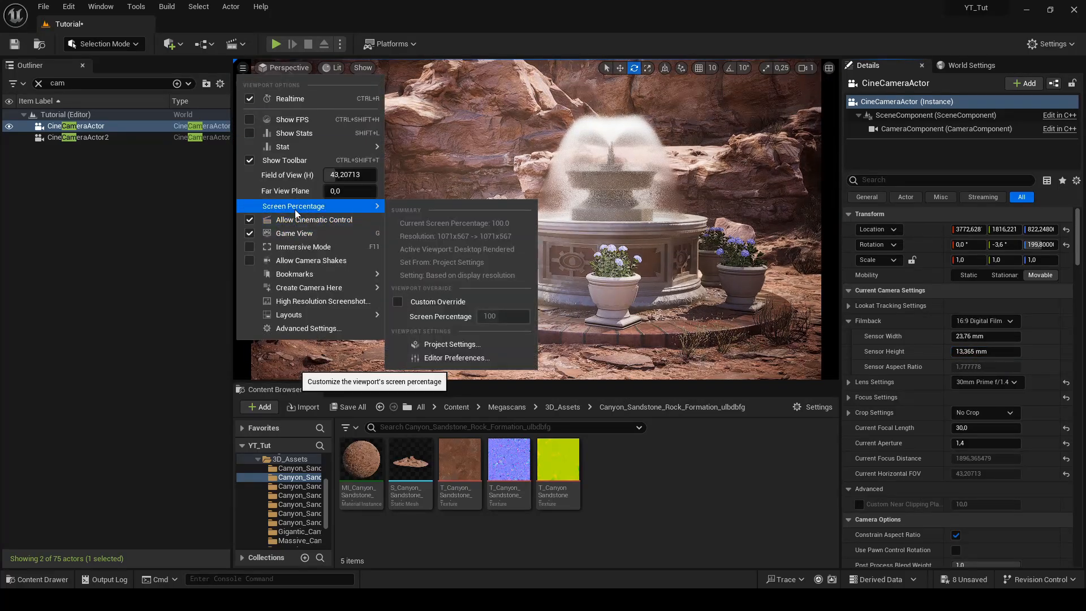
{"action": "left_click", "coordinate": [513, 181]}
{"action": "left_click", "coordinate": [264, 69]}
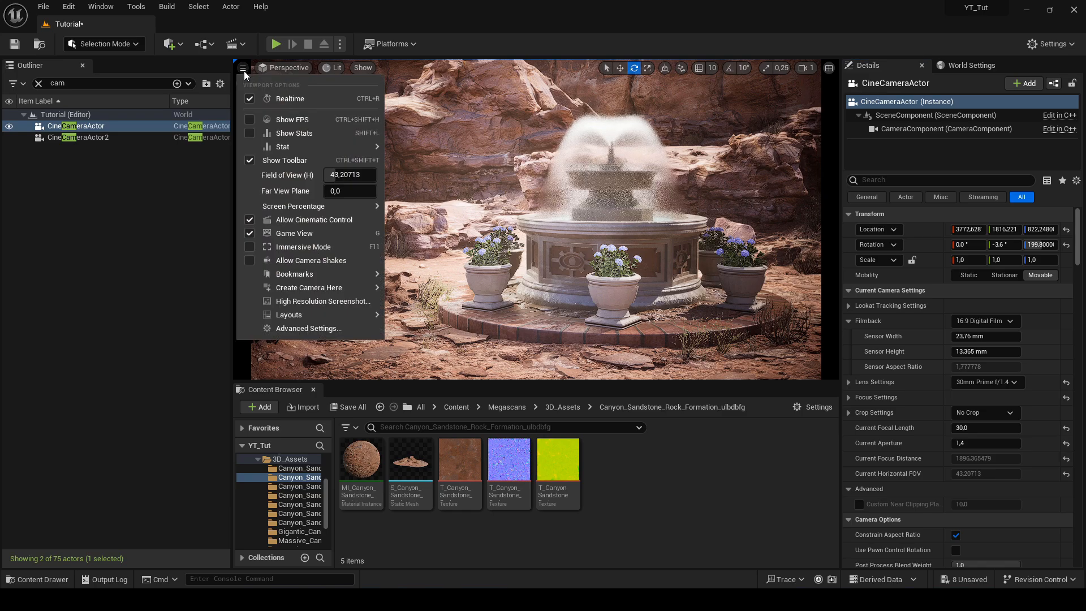
{"action": "left_click", "coordinate": [504, 46]}
Switch the viewport to immersive mode and capture a high-resolution screenshot with size multiplier 2,0
{"action": "key", "text": "F11"}
{"action": "left_click", "coordinate": [10, 10]}
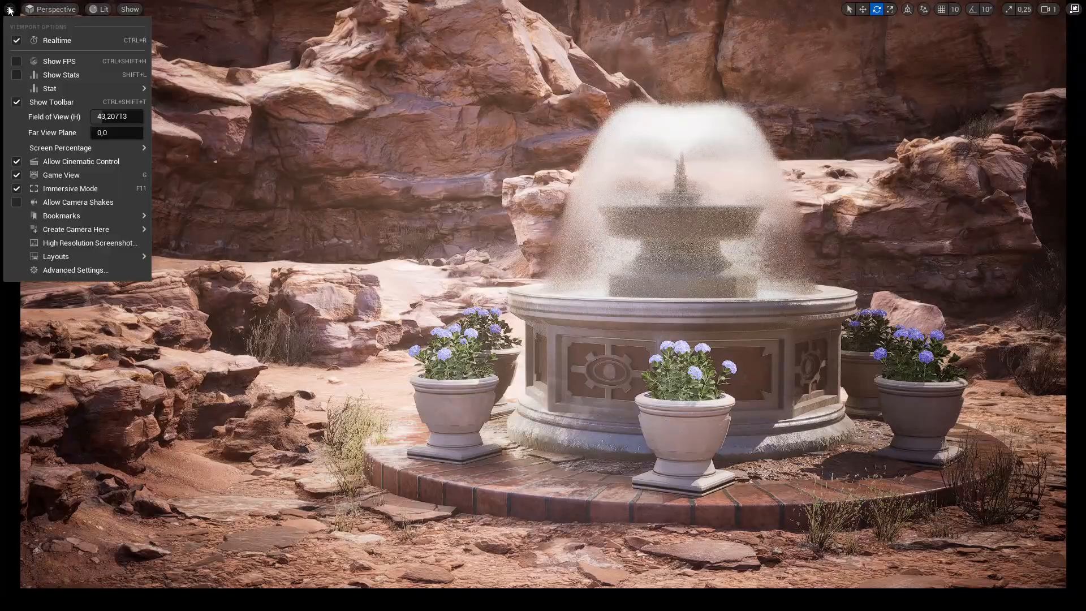
{"action": "left_click", "coordinate": [80, 240]}
{"action": "type", "text": "2"}
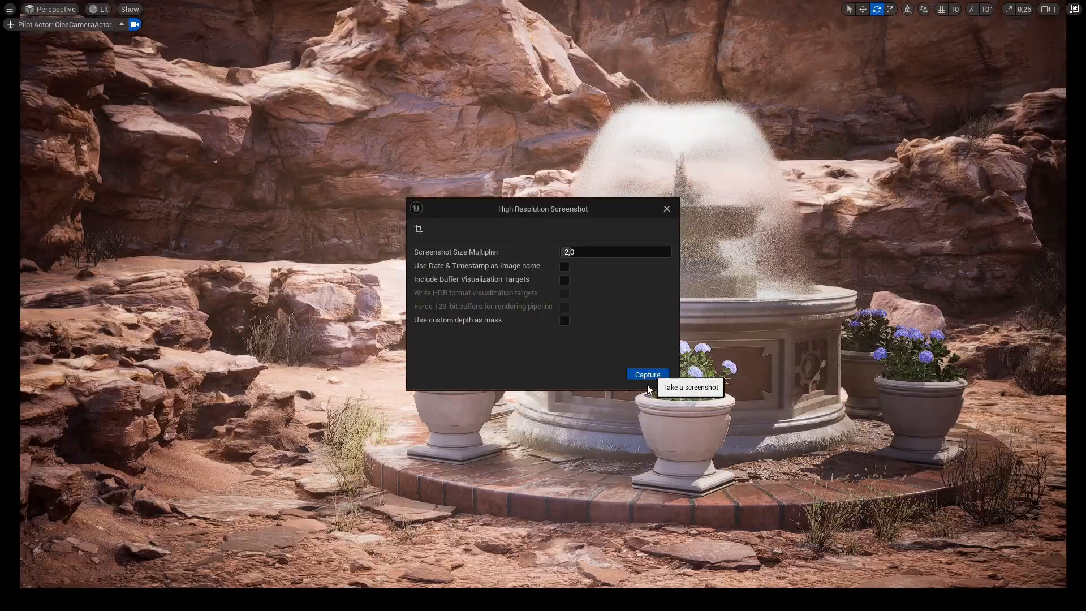
{"action": "left_click", "coordinate": [647, 375]}
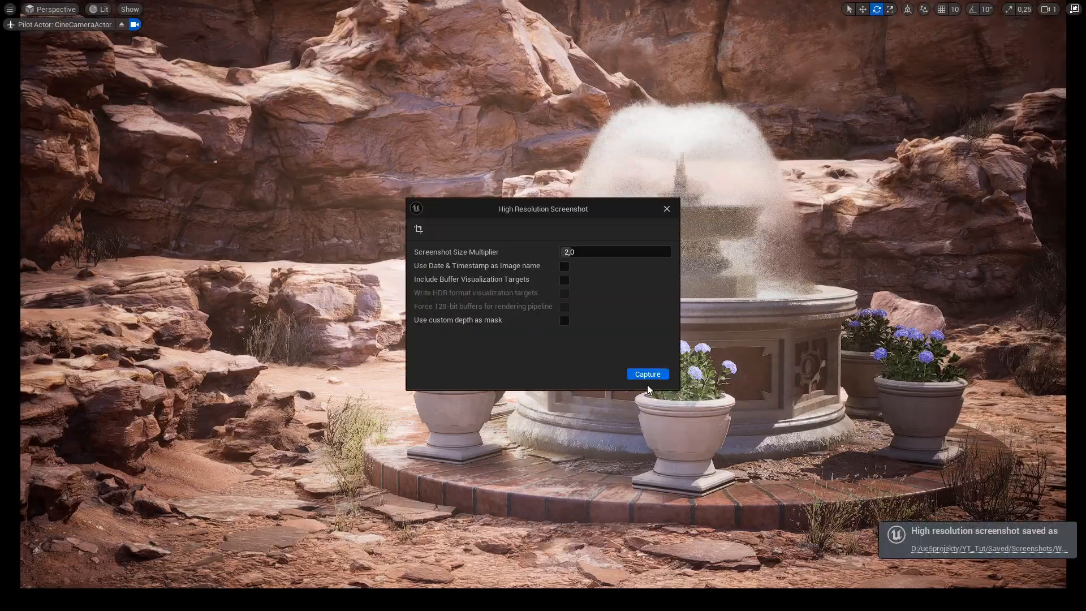
View the screenshot captured in immersive mode and check its file properties
{"action": "left_click", "coordinate": [1010, 548]}
{"action": "double_click", "coordinate": [410, 224]}
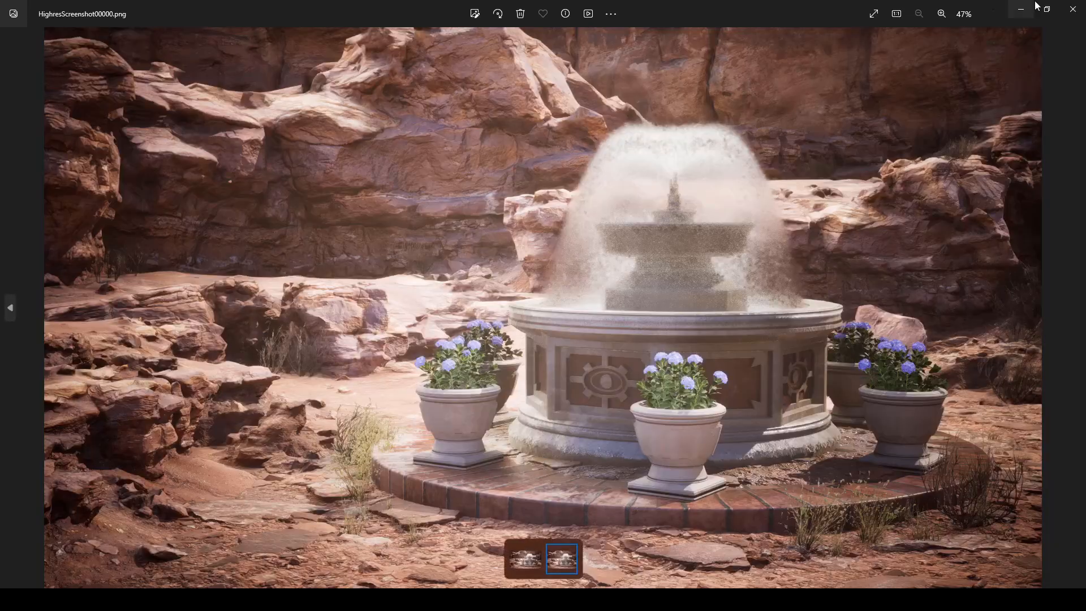
{"action": "left_click", "coordinate": [1073, 10]}
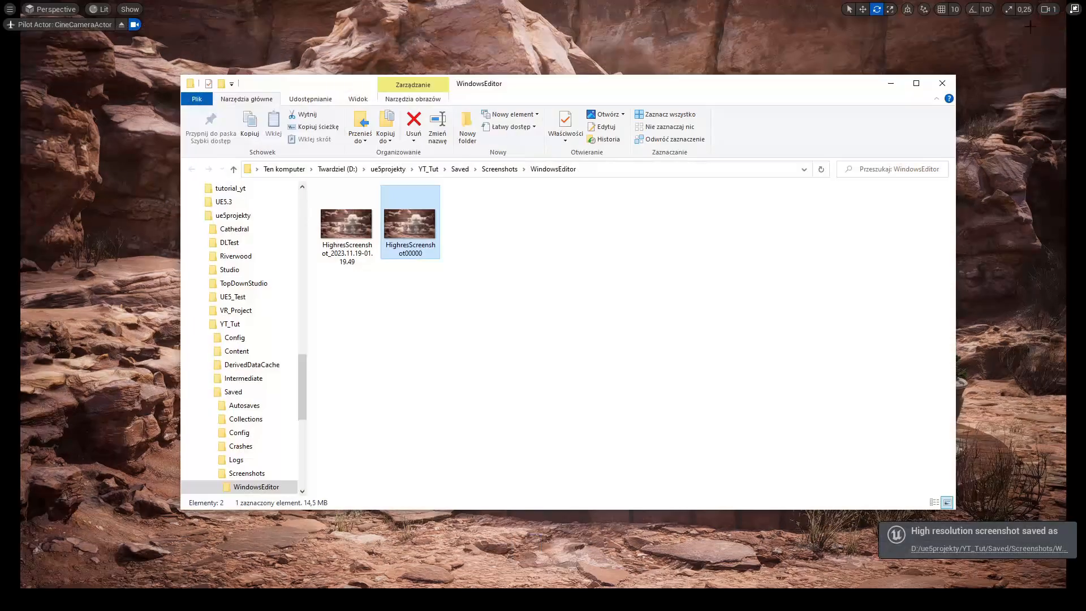
{"action": "key", "text": "alt+Return"}
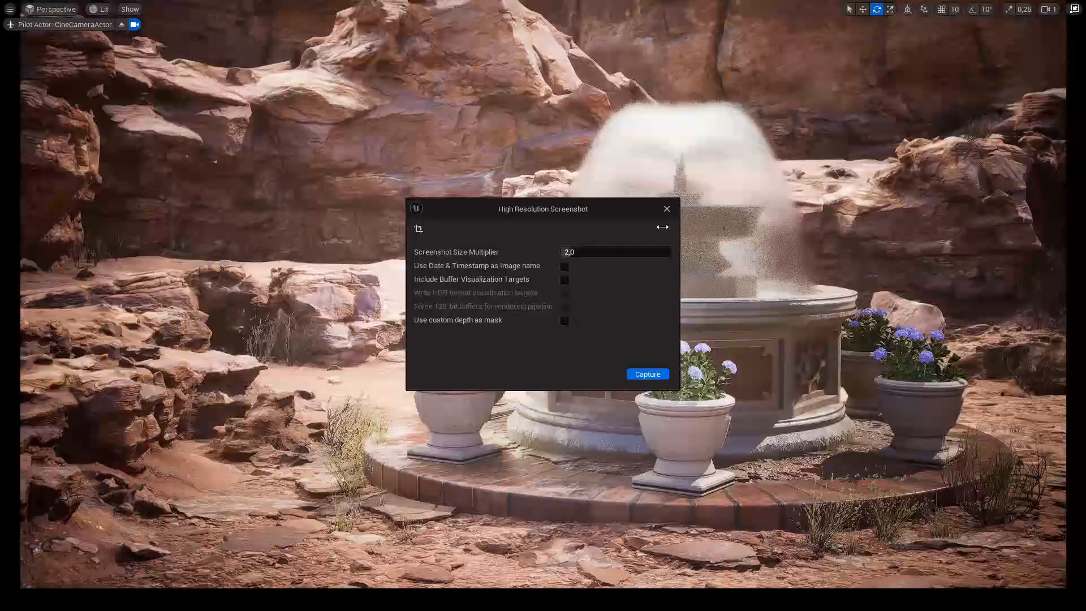
Close the high-resolution screenshot dialog and leave immersive mode
{"action": "left_click", "coordinate": [675, 203]}
{"action": "right_click", "coordinate": [711, 220]}
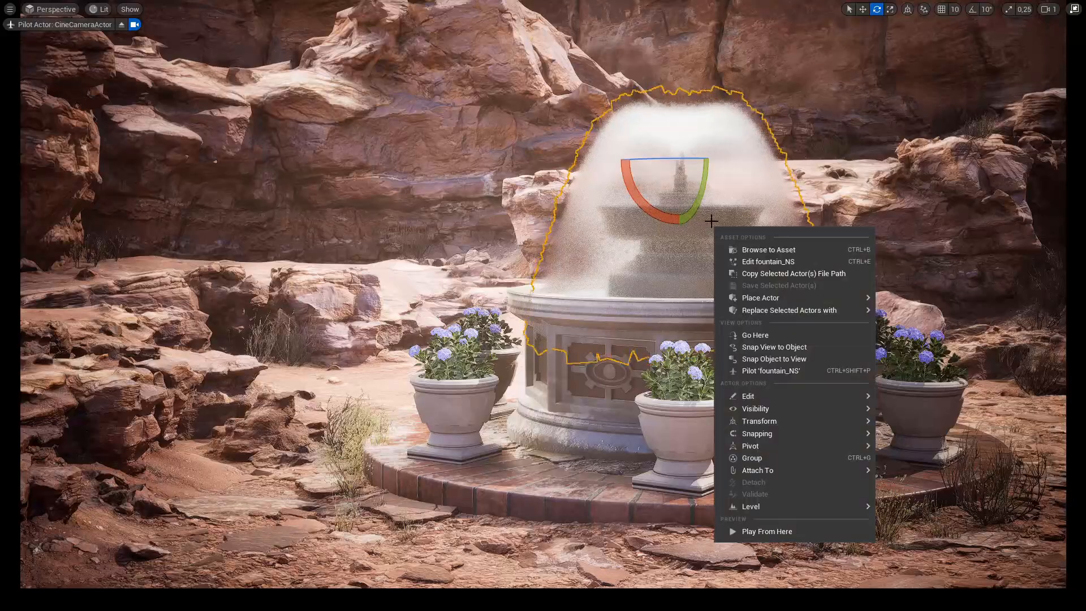
{"action": "left_click", "coordinate": [711, 221]}
{"action": "key", "text": "F11"}
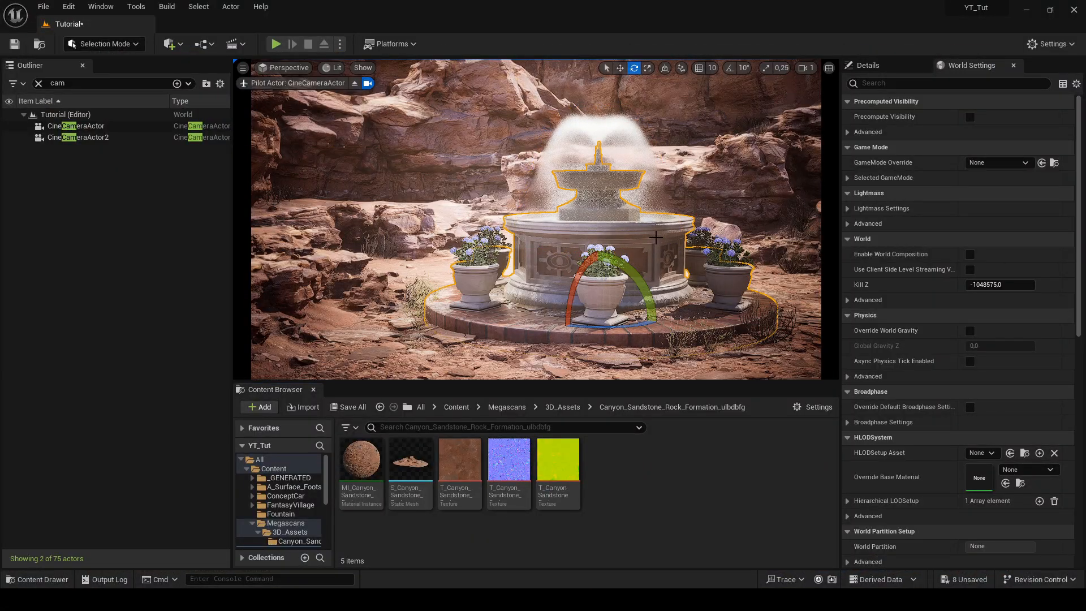
Capture a high-resolution screenshot from the regular, non-immersive viewport and open the folder it is saved in
{"action": "left_click", "coordinate": [243, 67]}
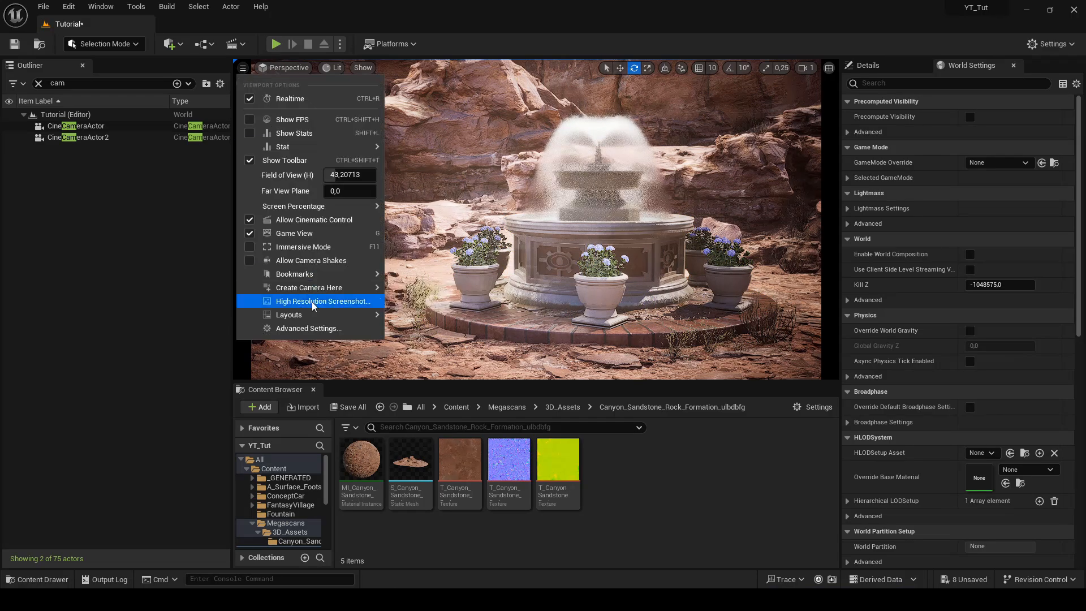
{"action": "left_click", "coordinate": [322, 295]}
{"action": "left_click", "coordinate": [990, 549]}
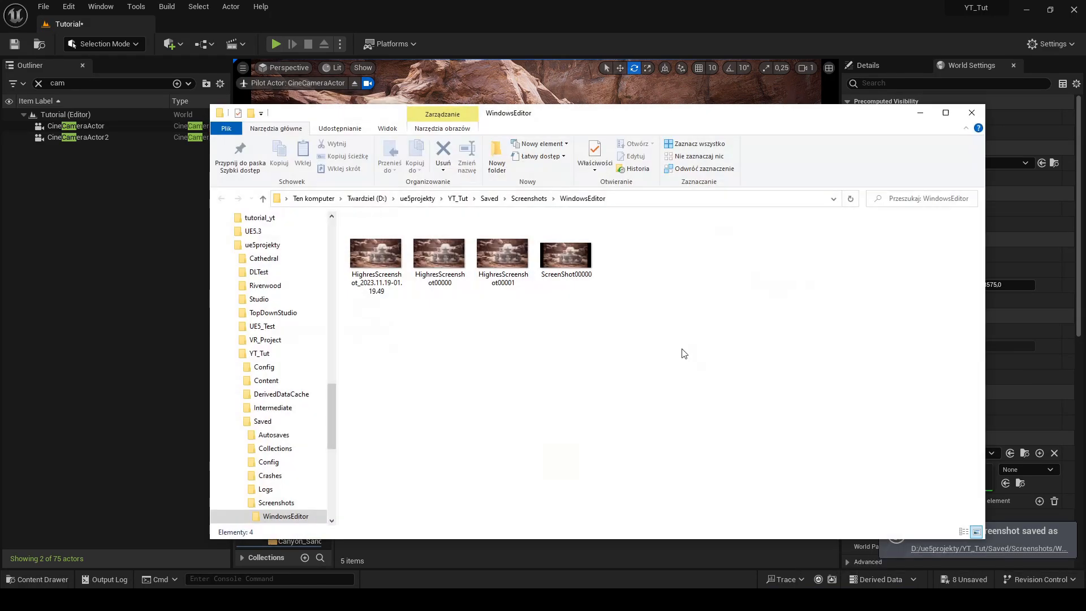
Compare the file details of ScreenShot00000 and HighresScreenshot00001
{"action": "right_click", "coordinate": [568, 256]}
{"action": "left_click", "coordinate": [605, 580]}
{"action": "left_click", "coordinate": [670, 297]}
{"action": "left_click", "coordinate": [812, 278]}
{"action": "right_click", "coordinate": [500, 257]}
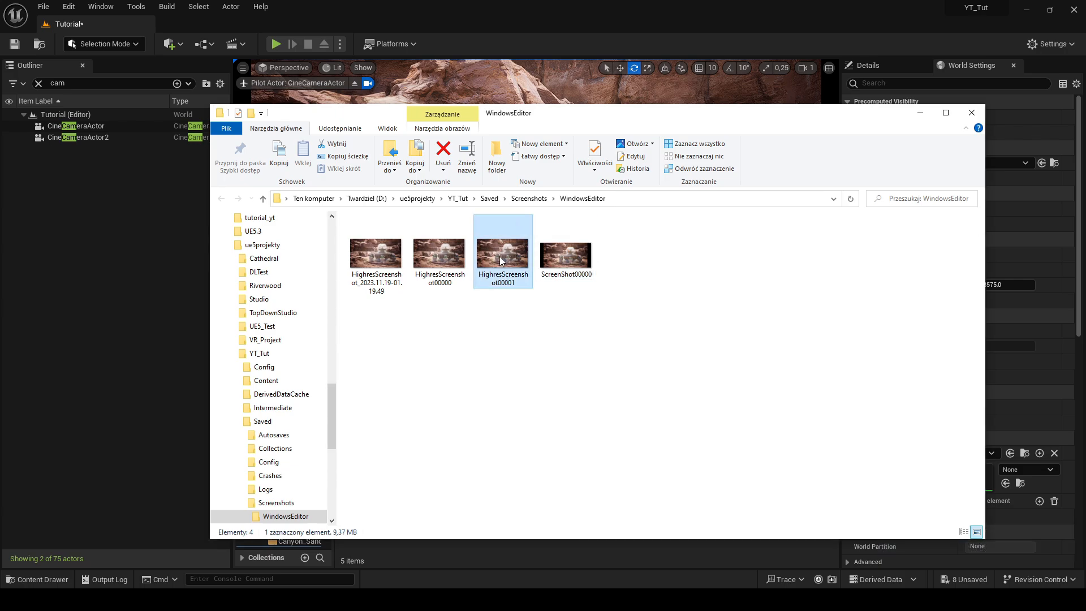
{"action": "left_click", "coordinate": [557, 581]}
{"action": "left_click", "coordinate": [742, 266]}
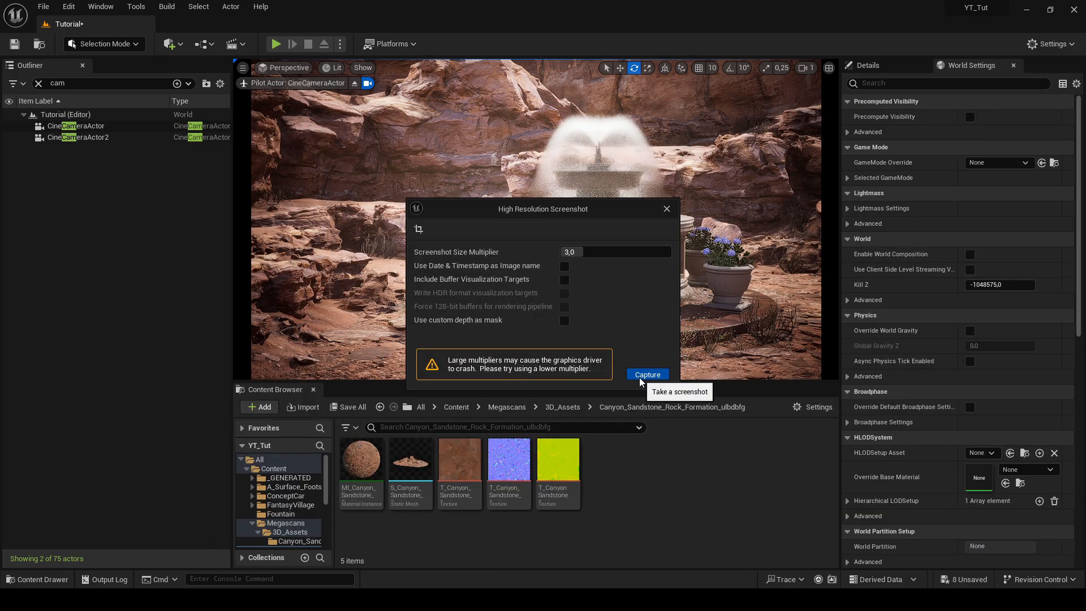
Capture another high-resolution screenshot with size multiplier 3,0 and open its saved file location
{"action": "left_click", "coordinate": [563, 314]}
{"action": "left_click", "coordinate": [1013, 548]}
{"action": "left_click", "coordinate": [484, 299]}
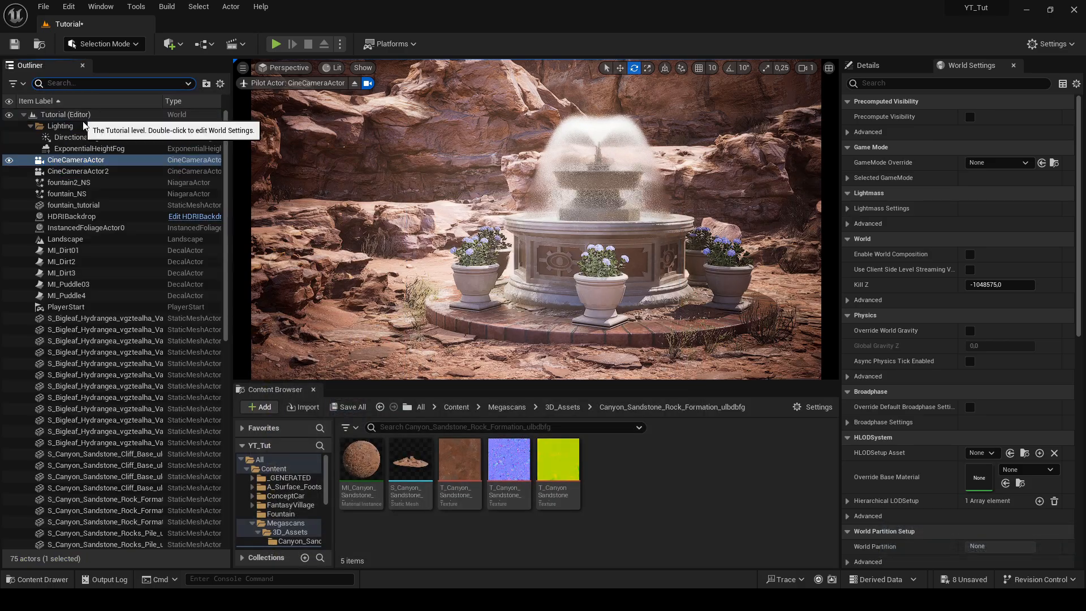
Duplicate CineCameraActor, pilot the copy and reframe it to look down on the fountain from a higher viewpoint
{"action": "left_click", "coordinate": [111, 182]}
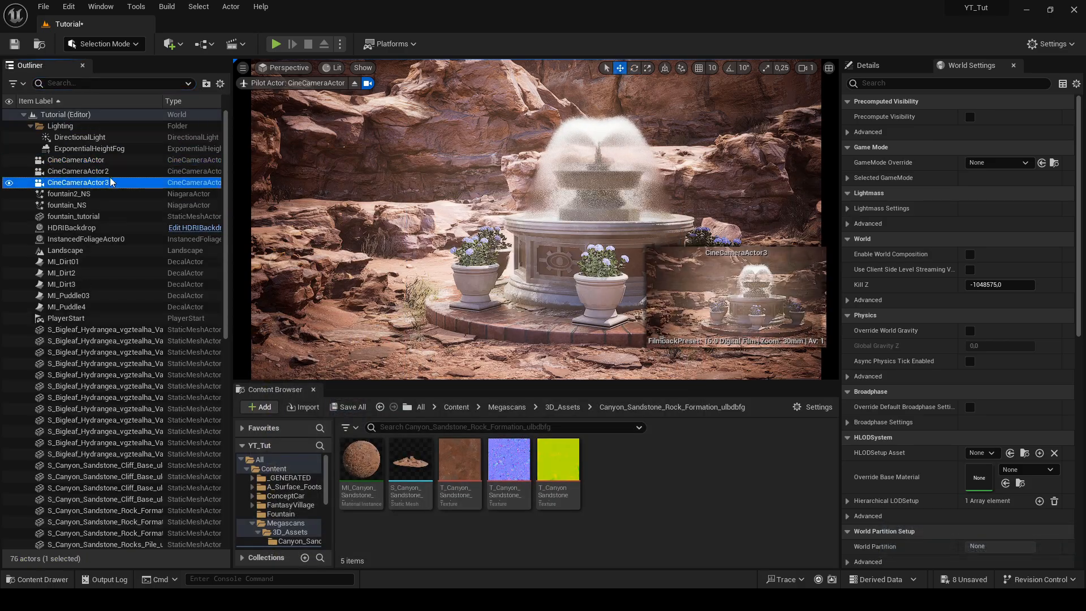
{"action": "left_click", "coordinate": [354, 84]}
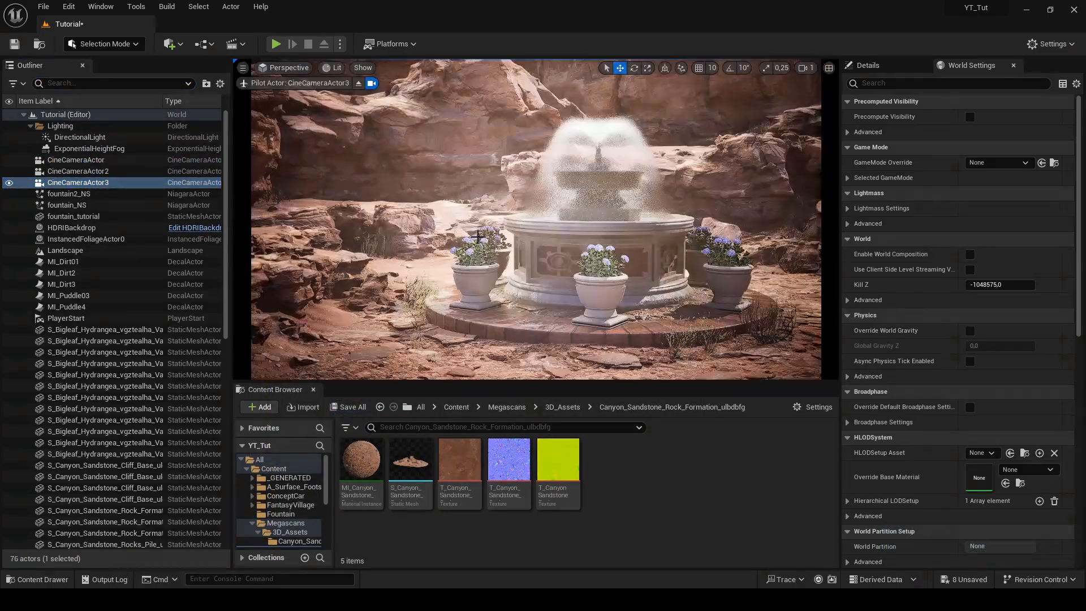
{"action": "mouse_move", "coordinate": [537, 219]}
{"action": "right_mouse_down"}
{"action": "mouse_move", "coordinate": [498, 271]}
{"action": "mouse_move", "coordinate": [509, 187]}
{"action": "mouse_move", "coordinate": [534, 232]}
{"action": "mouse_move", "coordinate": [531, 212]}
{"action": "mouse_move", "coordinate": [492, 206]}
{"action": "mouse_move", "coordinate": [531, 199]}
{"action": "mouse_move", "coordinate": [498, 205]}
{"action": "mouse_move", "coordinate": [517, 204]}
{"action": "mouse_move", "coordinate": [521, 189]}
{"action": "mouse_move", "coordinate": [527, 282]}
{"action": "mouse_move", "coordinate": [524, 231]}
{"action": "mouse_move", "coordinate": [511, 228]}
{"action": "mouse_move", "coordinate": [526, 231]}
{"action": "right_mouse_up"}
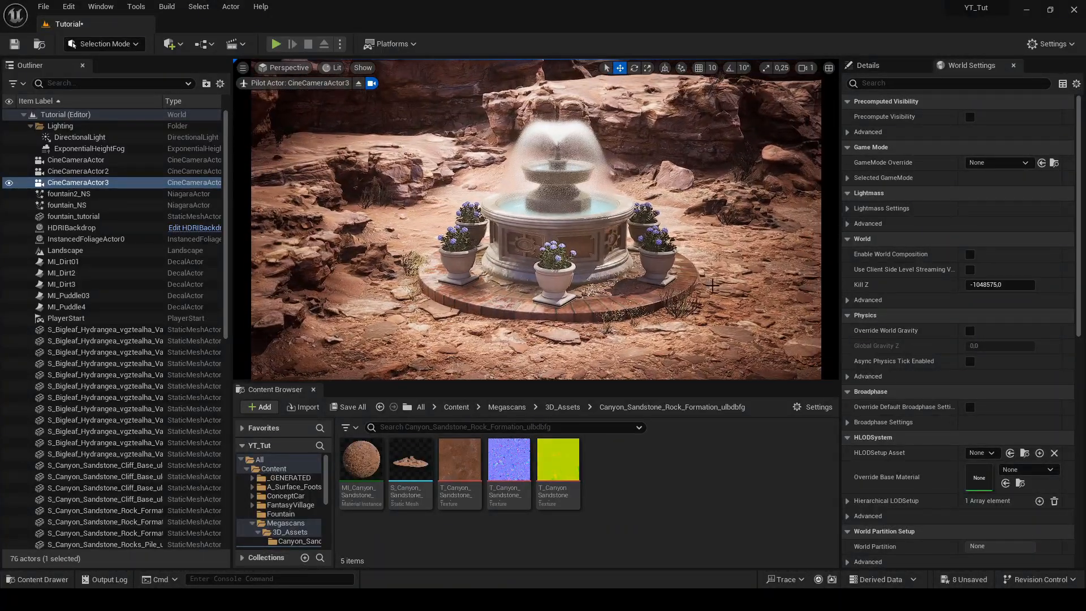
Duplicate a Canyon Sandstone Rocky Ground piece beside the fountain to fill the ground in CineCameraActor3's shot
{"action": "left_click", "coordinate": [735, 328]}
{"action": "left_click_drag", "start_coordinate": [796, 324], "coordinate": [803, 325], "text": "alt"}
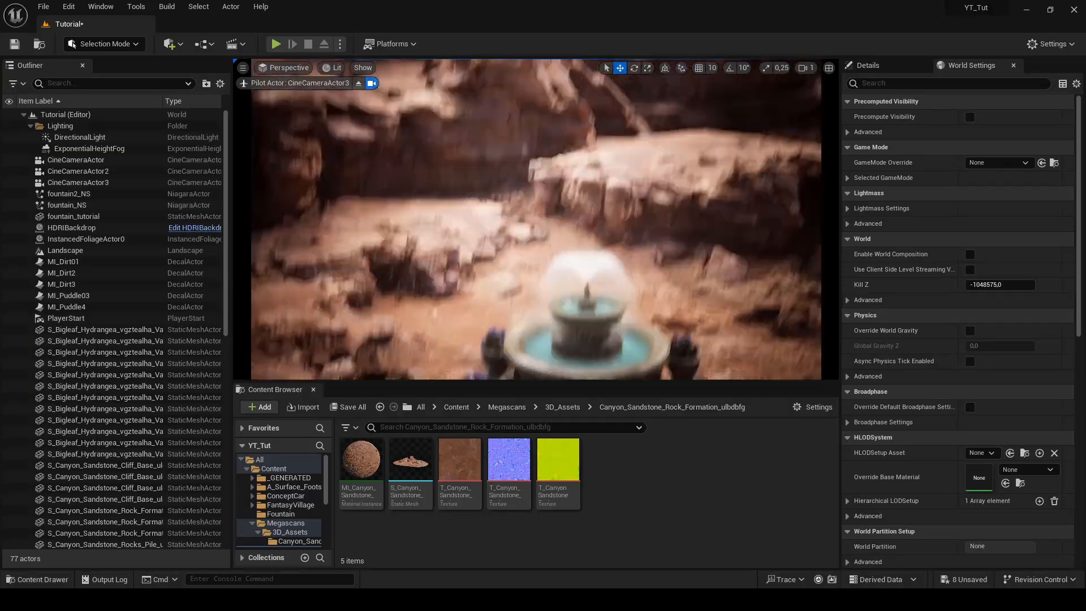
{"action": "key", "text": "w"}
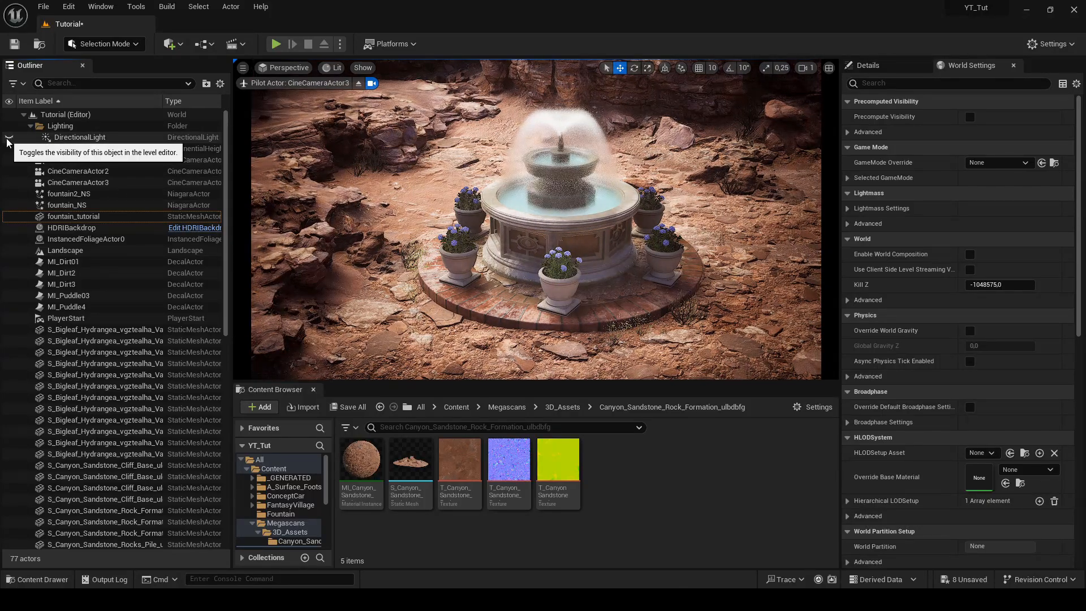
Select the directional light, switch the view to CineCameraActor and toggle the light's visibility
{"action": "left_click", "coordinate": [79, 138]}
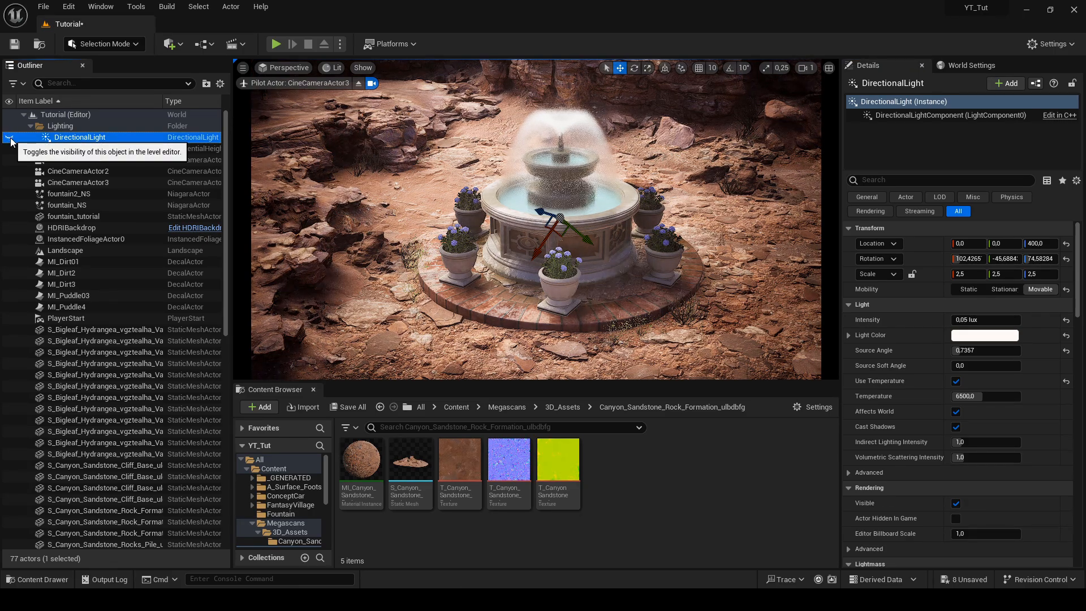
{"action": "left_click", "coordinate": [293, 69]}
{"action": "left_click", "coordinate": [330, 192]}
{"action": "left_click", "coordinate": [11, 139]}
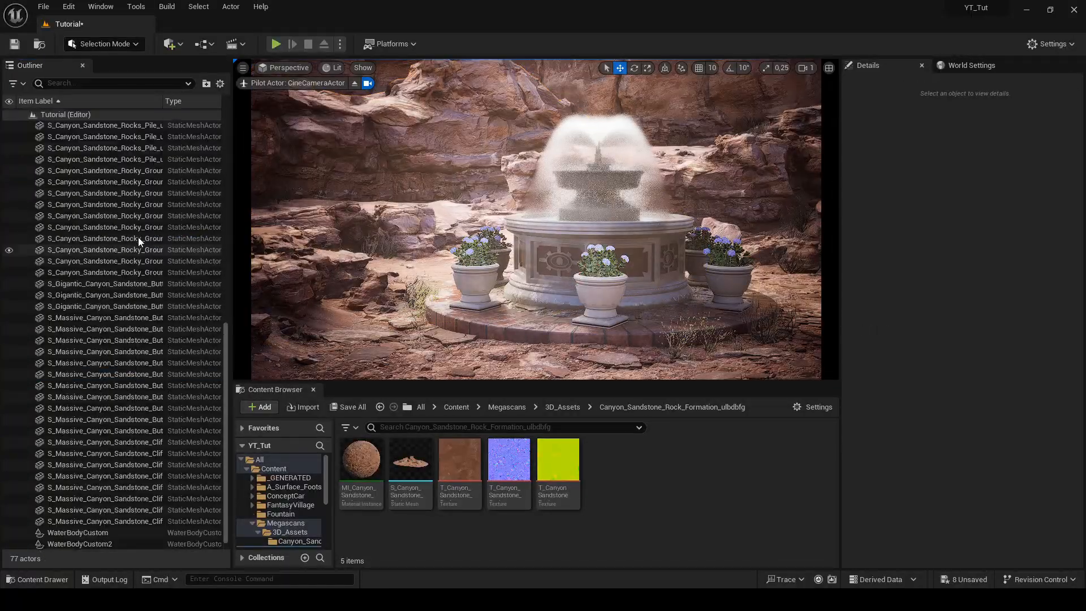
Inspect the butte ledge behind the fountain outside the piloted camera view, and save the level
{"action": "left_click", "coordinate": [351, 116]}
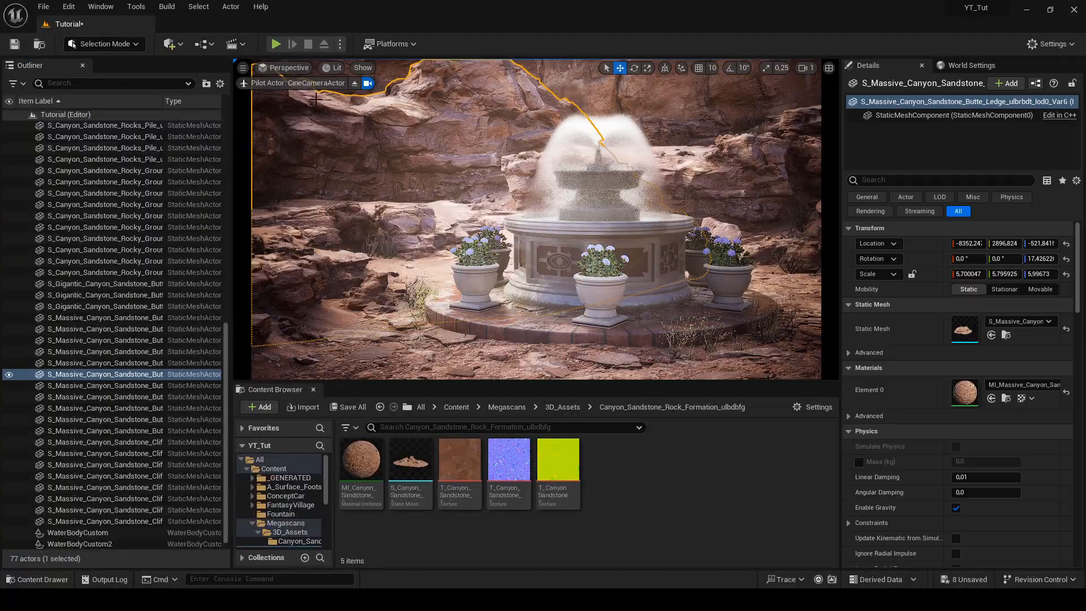
{"action": "key", "text": "Escape"}
{"action": "left_click", "coordinate": [355, 83]}
{"action": "mouse_move", "coordinate": [429, 169]}
{"action": "right_mouse_down"}
{"action": "mouse_move", "coordinate": [427, 206]}
{"action": "mouse_move", "coordinate": [419, 201]}
{"action": "mouse_move", "coordinate": [435, 186]}
{"action": "right_mouse_up"}
{"action": "key", "text": "ctrl+s"}
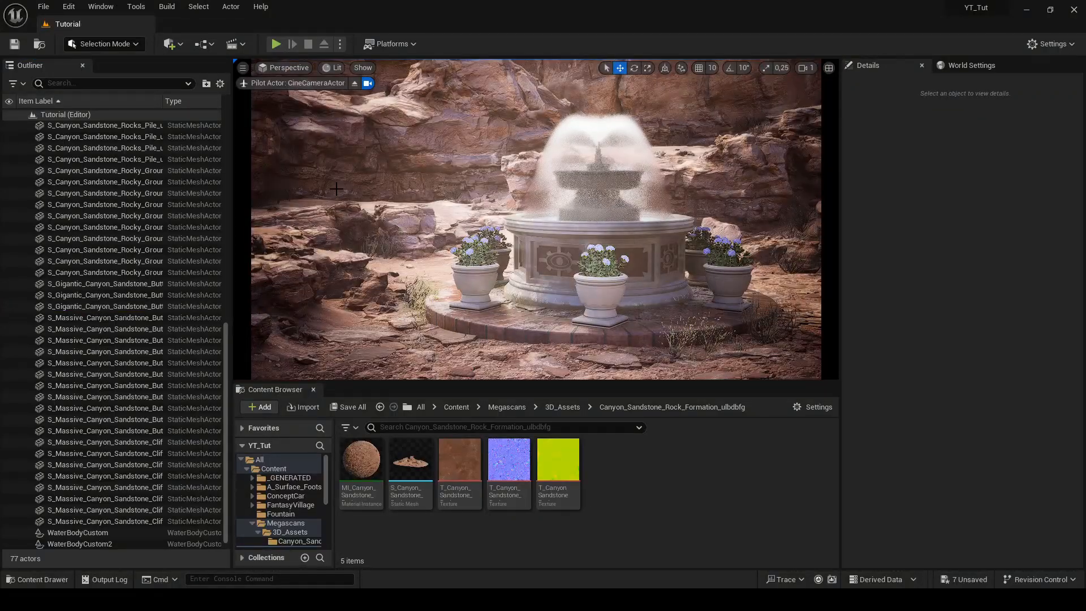
Preview CineCameraActor3's shot, return to CineCameraActor's view and filter the scene's actors by "ca"
{"action": "left_click", "coordinate": [287, 68]}
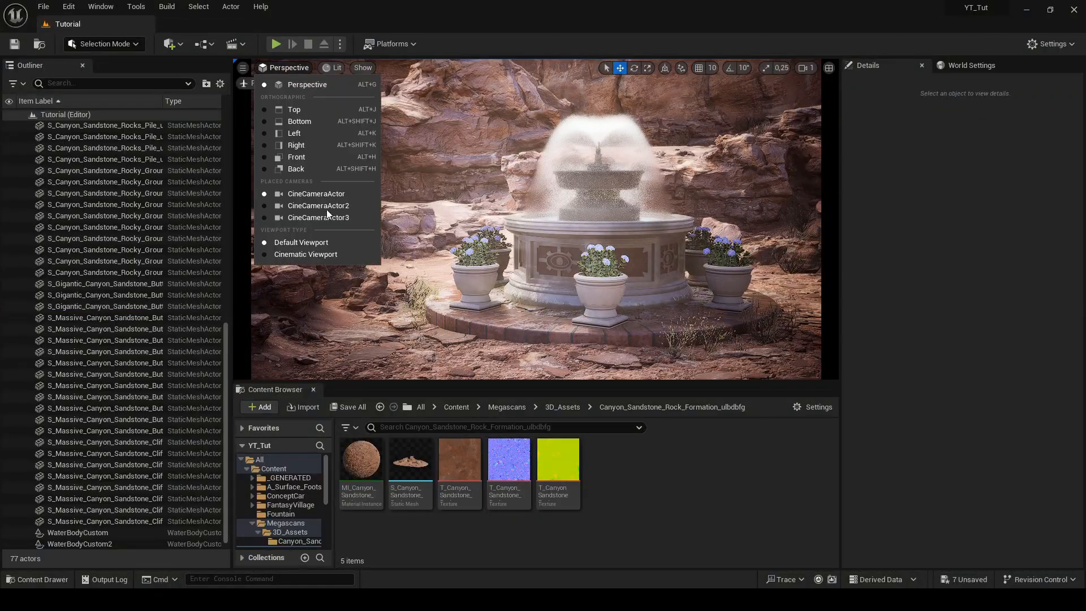
{"action": "left_click", "coordinate": [327, 218]}
{"action": "left_click", "coordinate": [286, 69]}
{"action": "left_click", "coordinate": [314, 194]}
{"action": "left_click", "coordinate": [113, 83]}
{"action": "type", "text": "ca"}
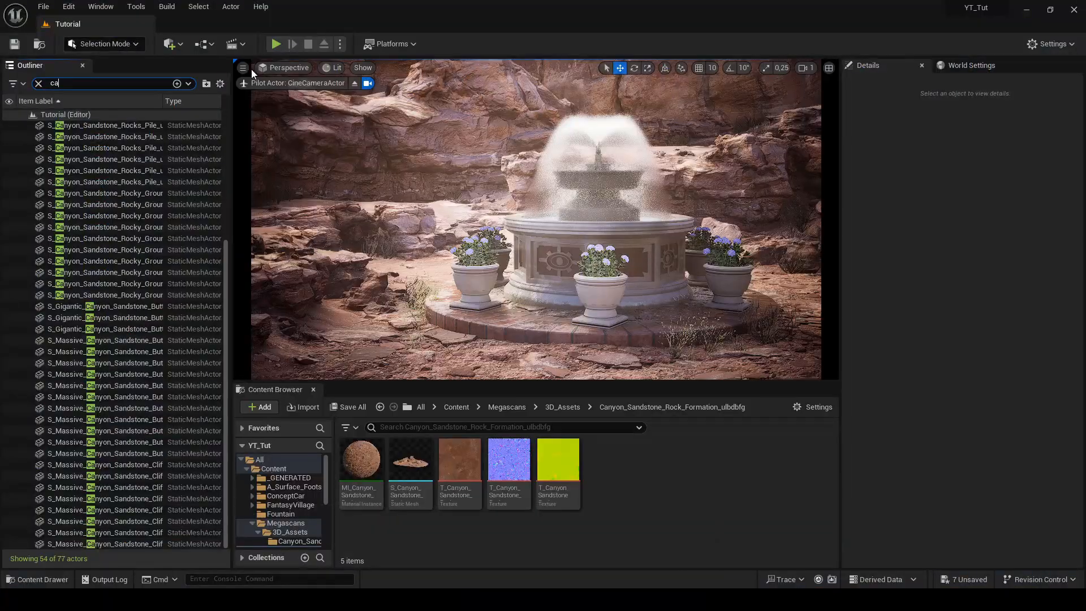
Capture high-resolution screenshots from CineCameraActor and CineCameraActor3 with size multiplier 3,0 and date and timestamp names
{"action": "left_click", "coordinate": [242, 67]}
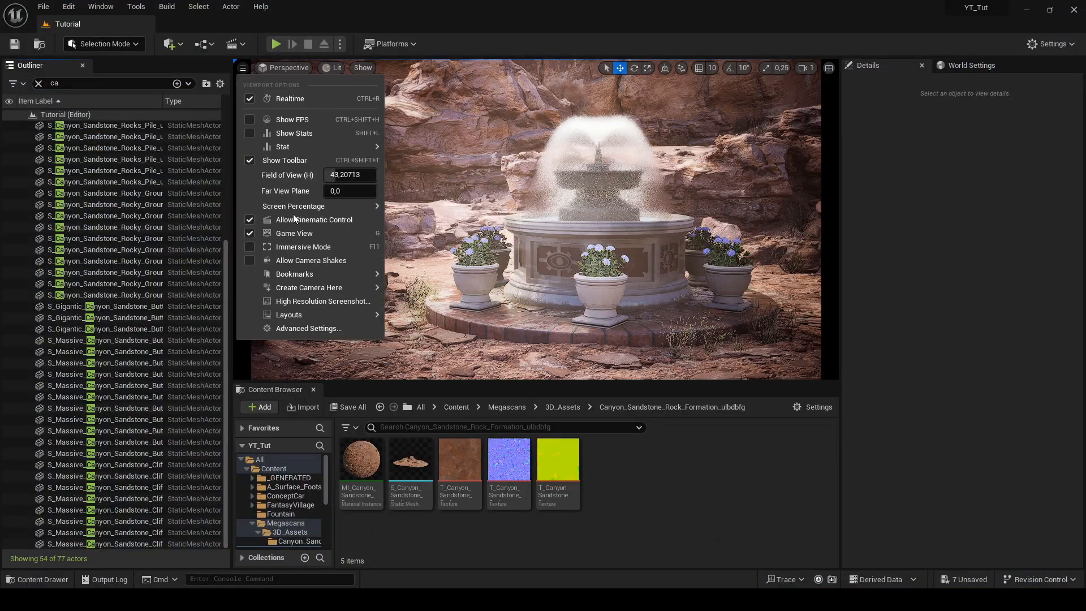
{"action": "left_click", "coordinate": [305, 298]}
{"action": "left_click", "coordinate": [648, 374]}
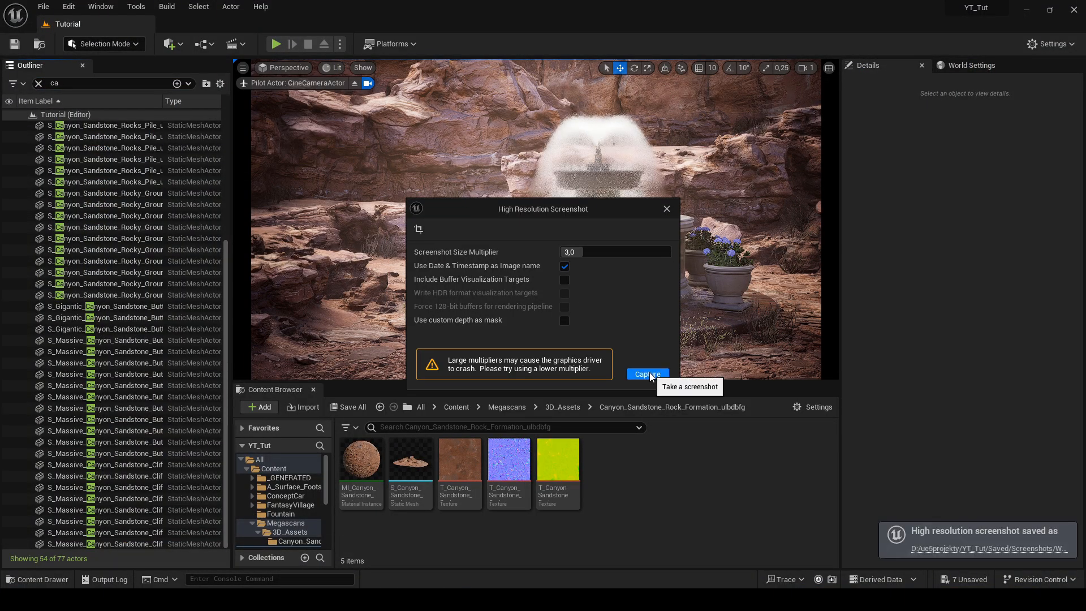
{"action": "left_click", "coordinate": [1018, 548]}
{"action": "key", "text": "alt+Return"}
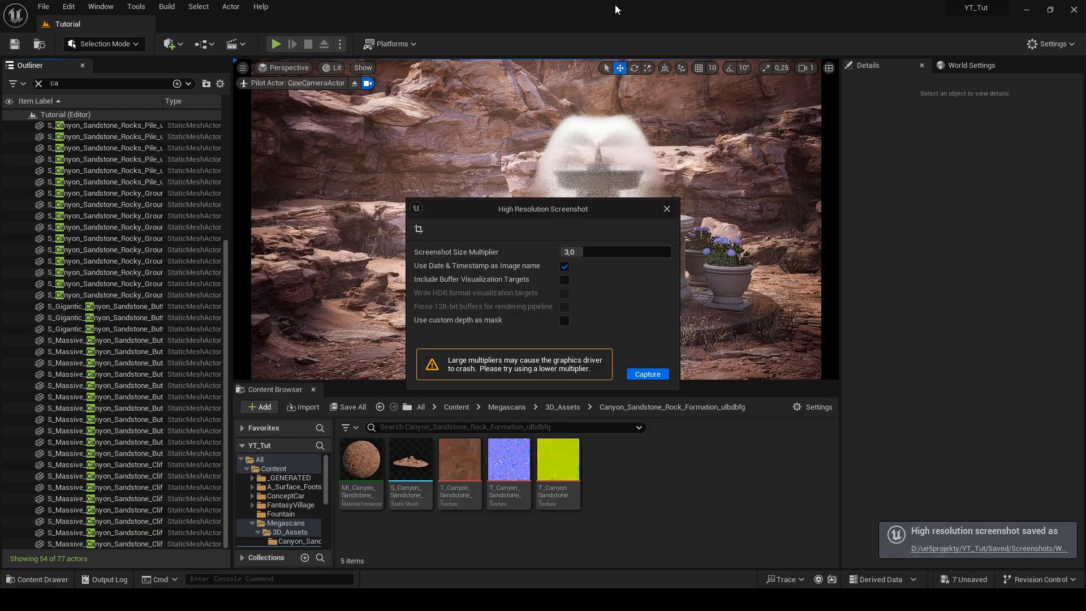
{"action": "left_click", "coordinate": [648, 374]}
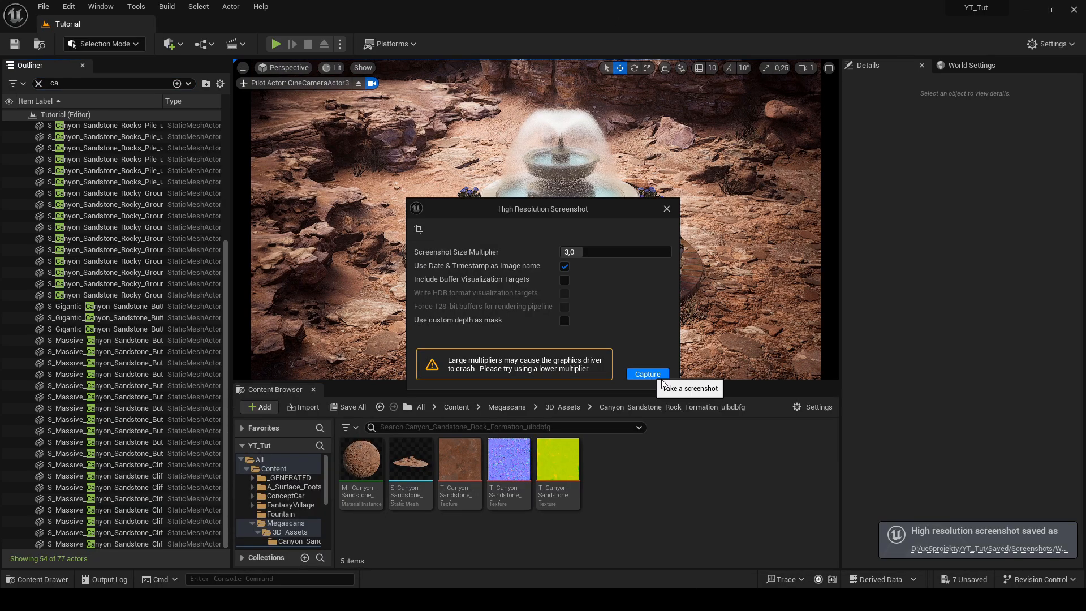
Filter the scene's actors by "cam" and delete CineCameraActor2
{"action": "left_click", "coordinate": [667, 209]}
{"action": "left_click", "coordinate": [278, 67]}
{"action": "left_click", "coordinate": [319, 213]}
{"action": "type", "text": "m"}
{"action": "left_click", "coordinate": [107, 138]}
{"action": "key", "text": "Delete"}
View the scene through CineCameraActor, clear the actor filter and undo the deletion of CineCameraActor2
{"action": "left_click", "coordinate": [285, 67]}
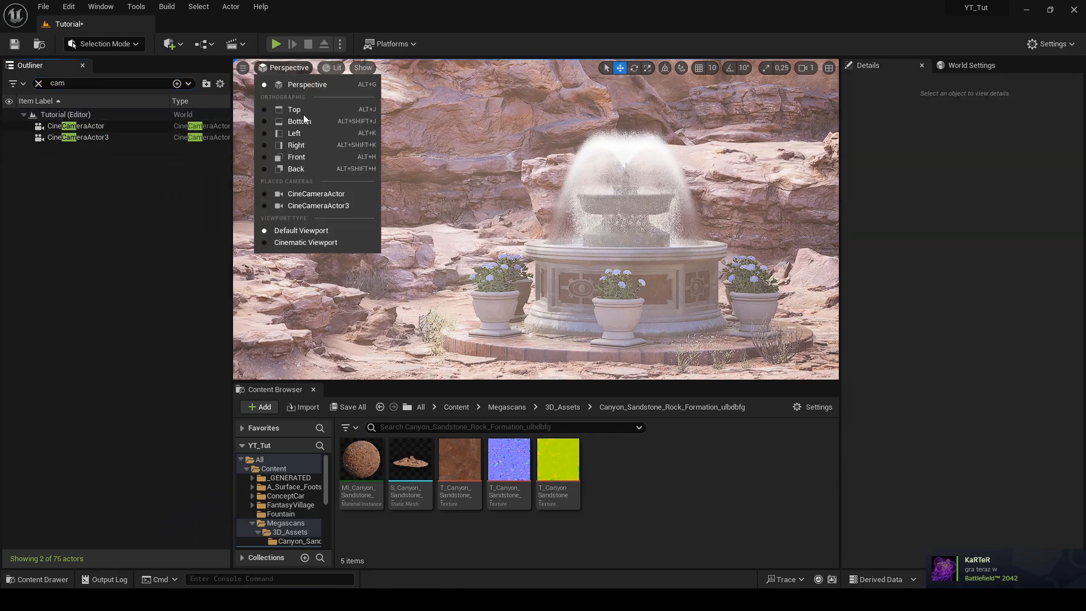
{"action": "left_click", "coordinate": [316, 193]}
{"action": "left_click", "coordinate": [38, 83]}
{"action": "key", "text": "ctrl+z"}
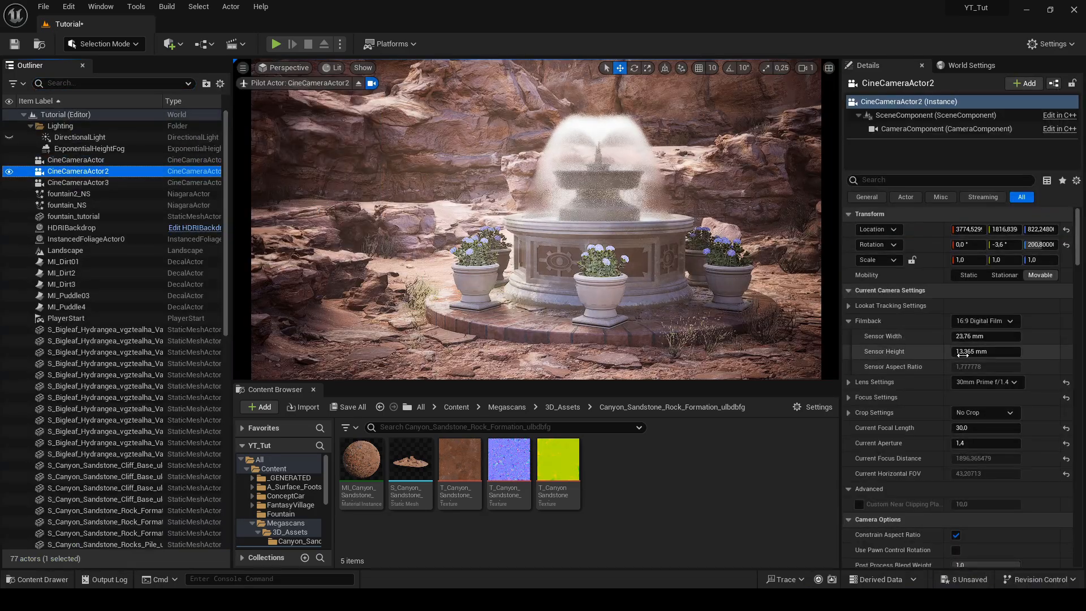
Narrow CineCameraActor2's sensor width to about 15,89 mm and reframe the fountain from a higher, more distant position
{"action": "left_click_drag", "start_coordinate": [995, 351], "coordinate": [1023, 351]}
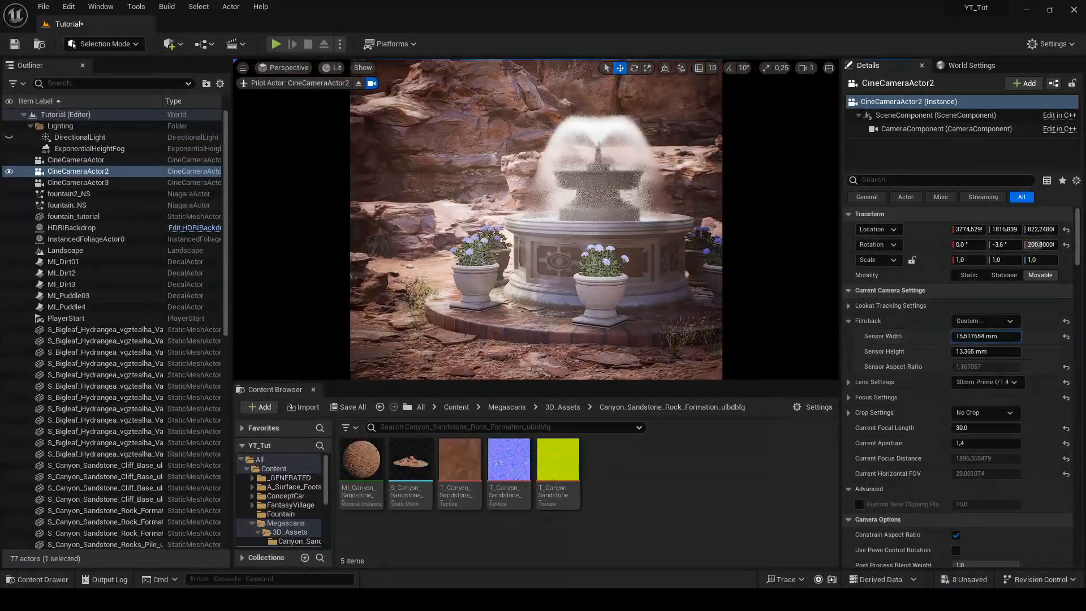
{"action": "mouse_move", "coordinate": [536, 221]}
{"action": "right_mouse_down"}
{"action": "mouse_move", "coordinate": [554, 226]}
{"action": "mouse_move", "coordinate": [538, 243]}
{"action": "mouse_move", "coordinate": [535, 218]}
{"action": "mouse_move", "coordinate": [531, 227]}
{"action": "mouse_move", "coordinate": [519, 213]}
{"action": "mouse_move", "coordinate": [542, 211]}
{"action": "mouse_move", "coordinate": [556, 235]}
{"action": "mouse_move", "coordinate": [536, 218]}
{"action": "mouse_move", "coordinate": [531, 230]}
{"action": "mouse_move", "coordinate": [539, 223]}
{"action": "right_mouse_up"}
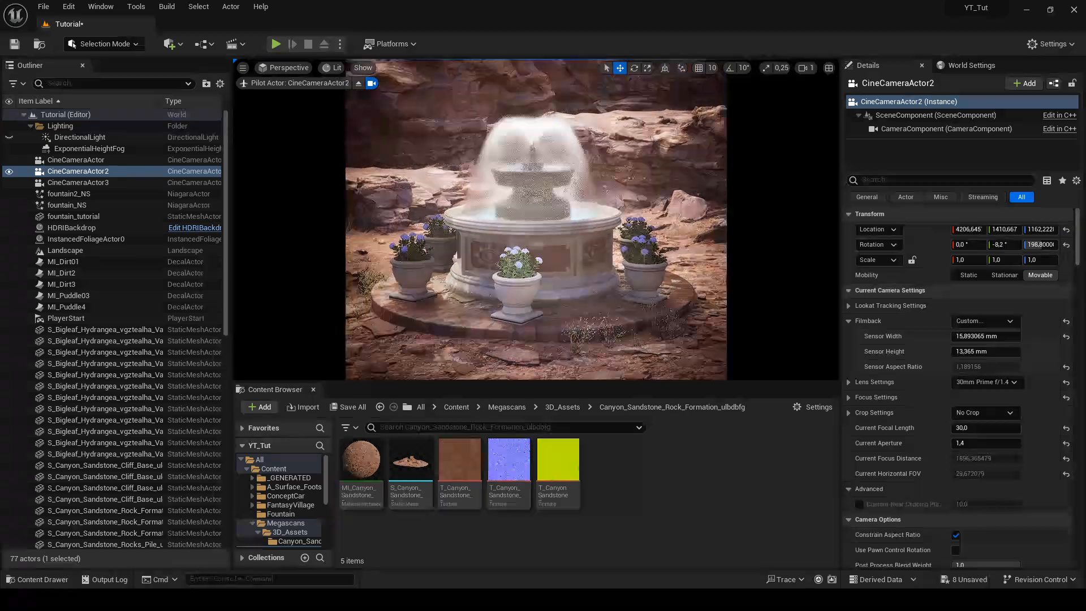
Capture a high-resolution screenshot from CineCameraActor2 with a date and timestamp name
{"action": "left_click", "coordinate": [243, 67]}
{"action": "left_click", "coordinate": [341, 287]}
{"action": "left_click", "coordinate": [644, 372]}
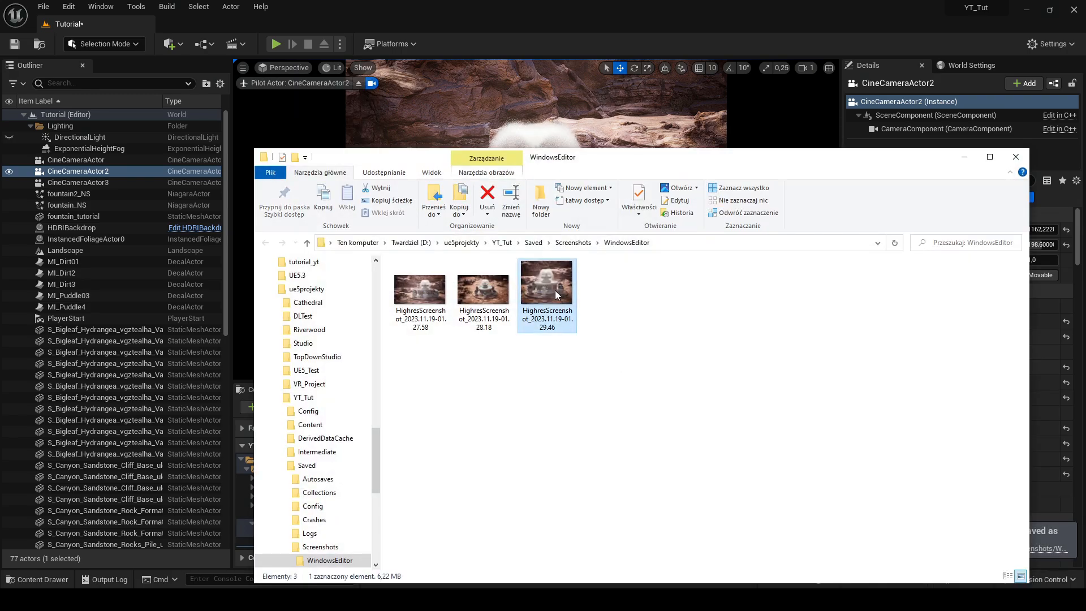
Examine the file properties of the newest saved screenshot and compare them with the earlier screenshots in the WindowsEditor folder
{"action": "right_click", "coordinate": [555, 291]}
{"action": "left_click", "coordinate": [594, 579]}
{"action": "left_click", "coordinate": [656, 318]}
{"action": "left_click", "coordinate": [799, 300]}
{"action": "right_click", "coordinate": [473, 290]}
{"action": "left_click", "coordinate": [512, 579]}
{"action": "left_click", "coordinate": [716, 301]}
{"action": "left_click", "coordinate": [420, 295]}
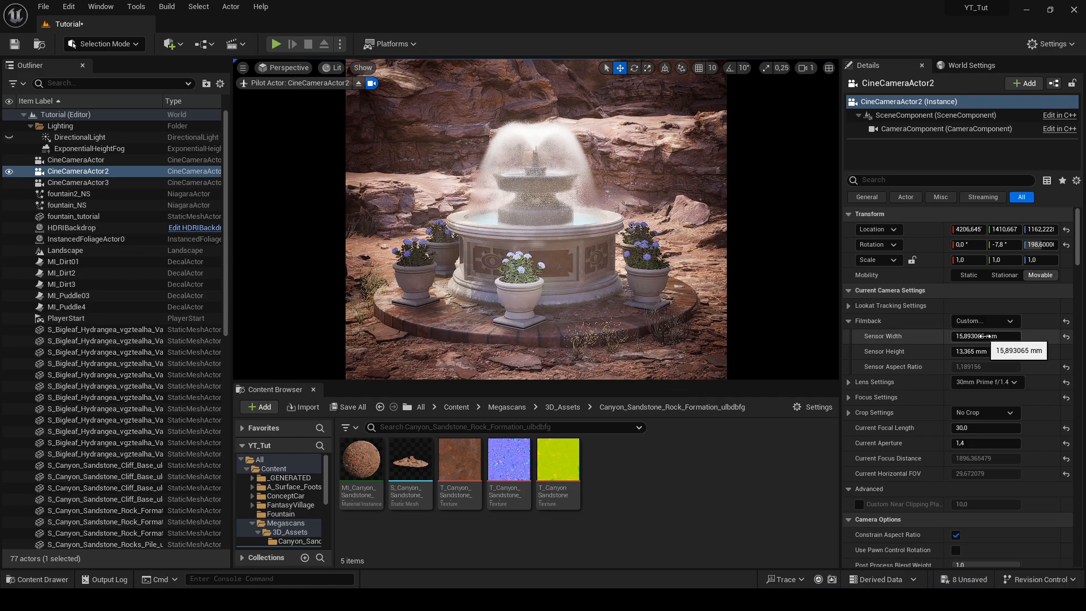
Set CineCameraActor2's sensor width to 13,365 mm for a square frame and reposition the camera to frame the fountain
{"action": "left_click", "coordinate": [984, 335]}
{"action": "type", "text": "13,365"}
{"action": "key", "text": "Return"}
{"action": "mouse_move", "coordinate": [660, 234]}
{"action": "right_mouse_down"}
{"action": "mouse_move", "coordinate": [660, 269]}
{"action": "mouse_move", "coordinate": [661, 224]}
{"action": "mouse_move", "coordinate": [665, 249]}
{"action": "mouse_move", "coordinate": [664, 240]}
{"action": "right_mouse_up"}
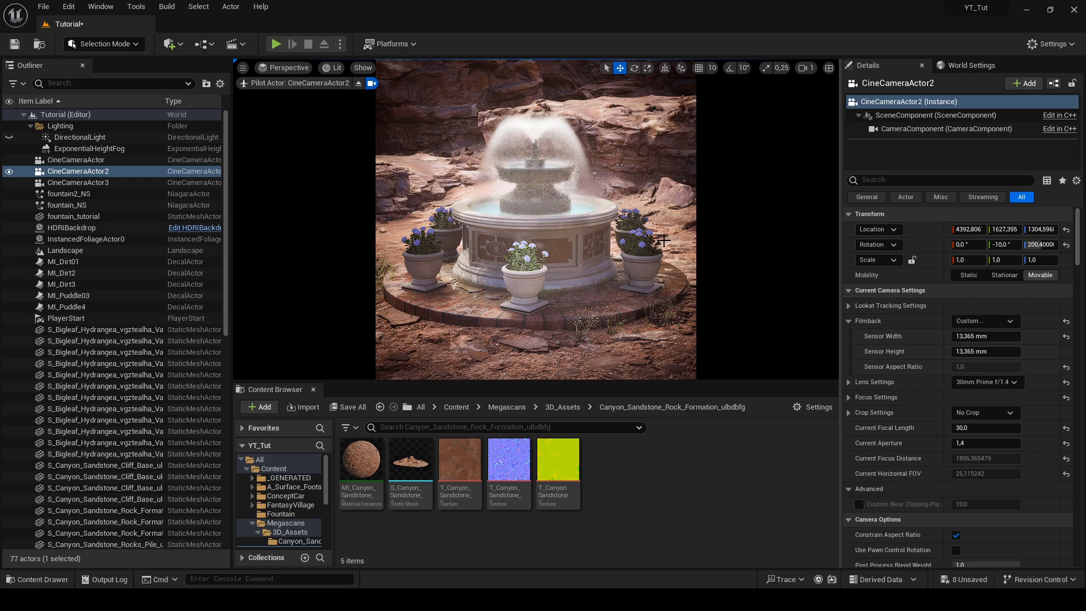
Capture a high-resolution screenshot from CineCameraActor2 with size multiplier 1,0 and examine the properties of the earlier dated screenshot
{"action": "left_click", "coordinate": [243, 67]}
{"action": "left_click", "coordinate": [317, 220]}
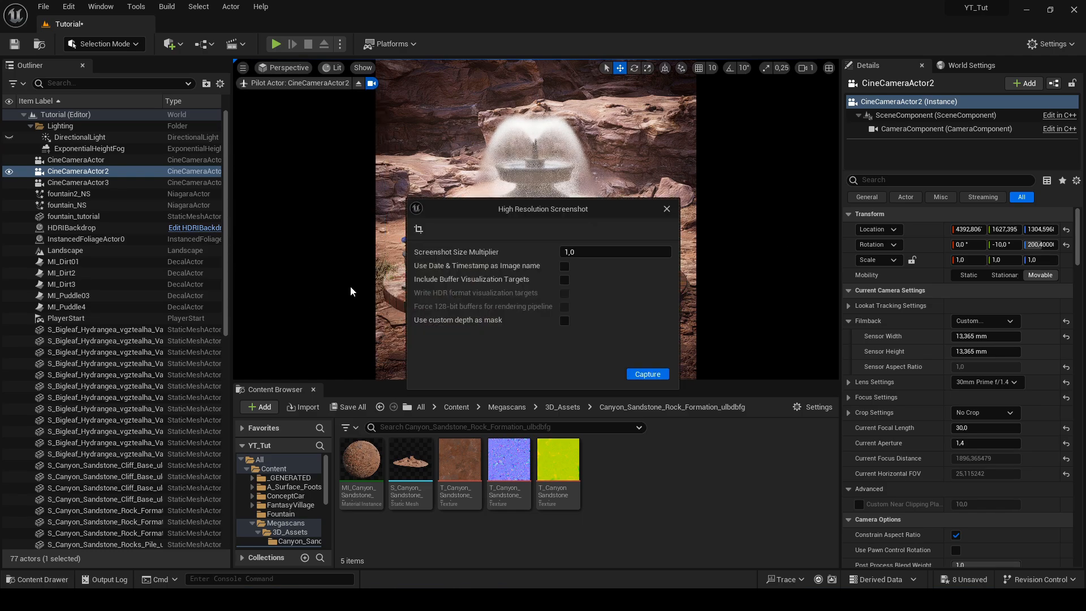
{"action": "left_click", "coordinate": [647, 374]}
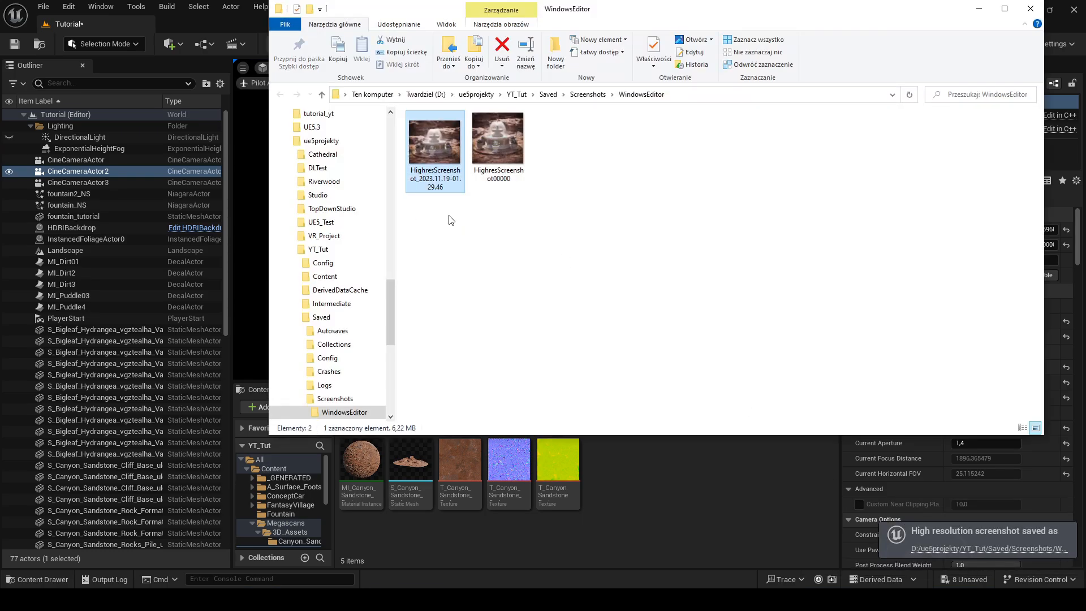
{"action": "right_click", "coordinate": [422, 145]}
{"action": "left_click", "coordinate": [453, 503]}
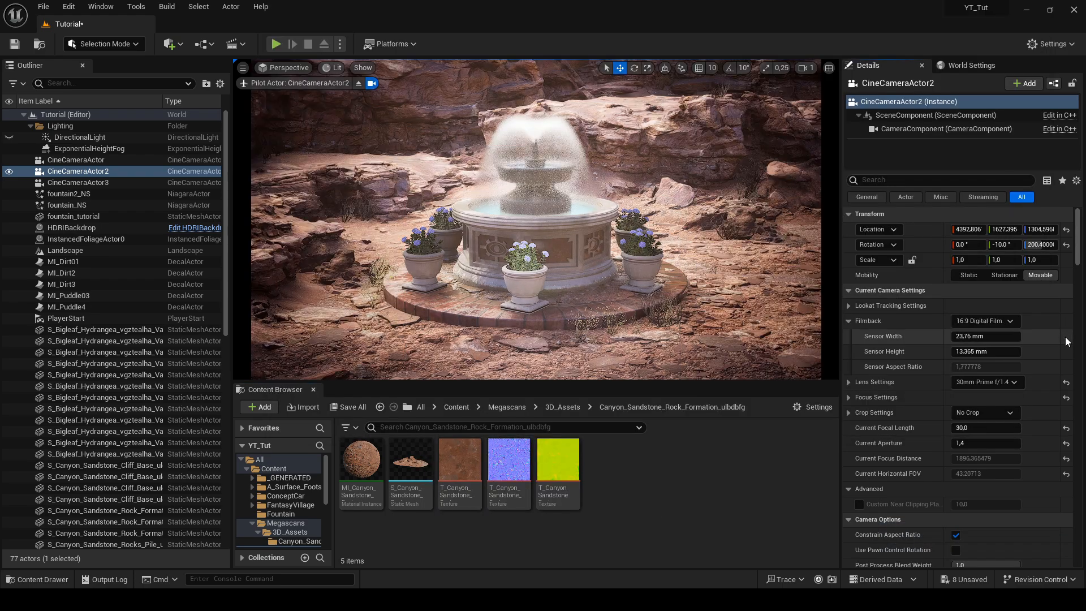
Capture a high-resolution screenshot from CineCameraActor with size multiplier 5,0 and a date and timestamp name, and save all changes
{"action": "left_click", "coordinate": [359, 83]}
{"action": "left_click", "coordinate": [242, 67]}
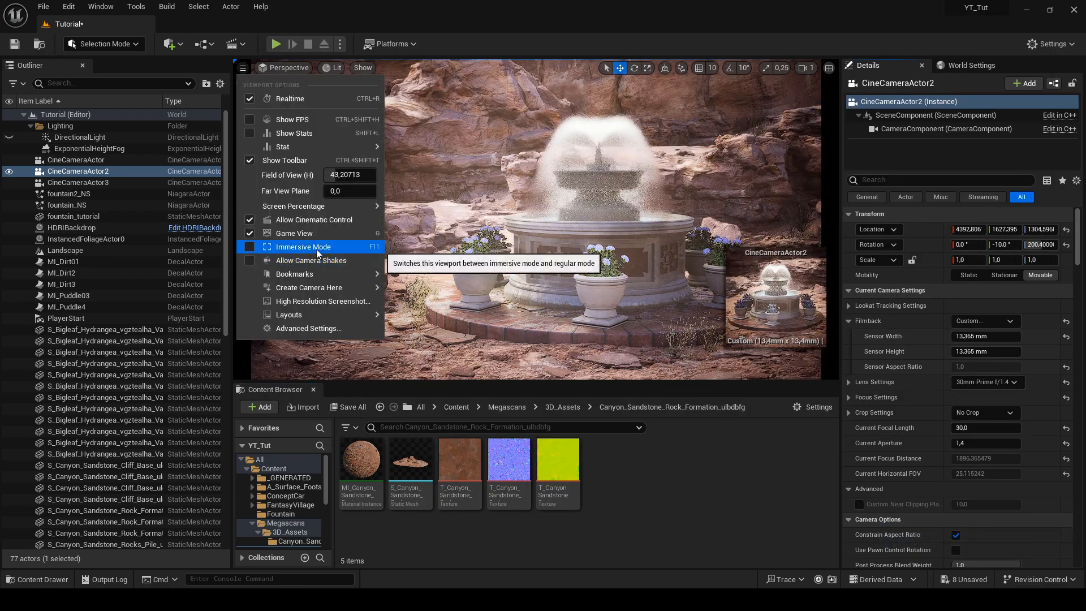
{"action": "left_click", "coordinate": [322, 302]}
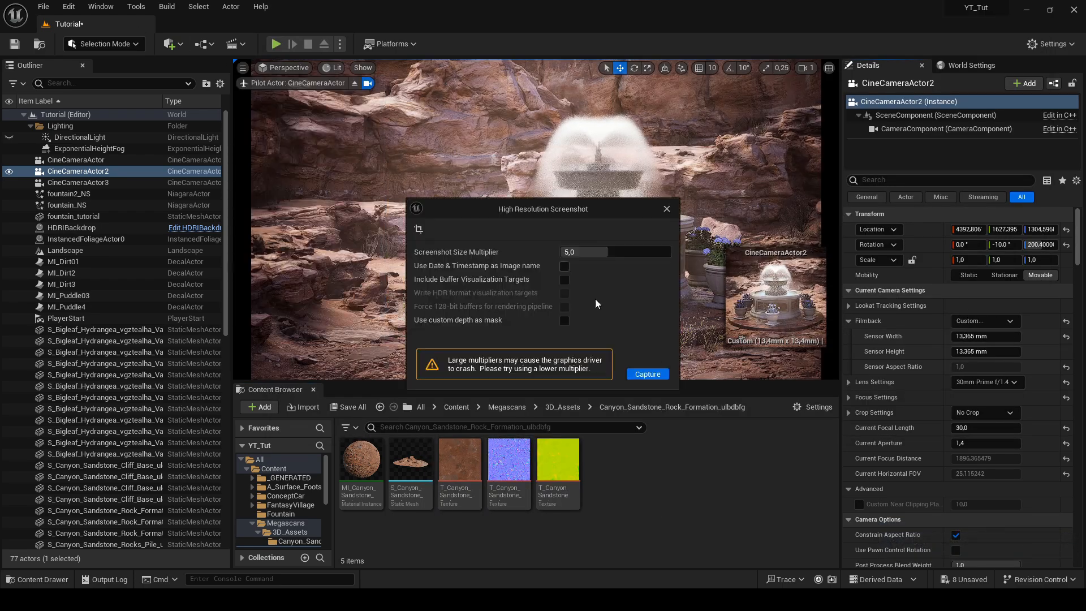
{"action": "left_click", "coordinate": [647, 375]}
{"action": "left_click", "coordinate": [44, 7]}
{"action": "left_click", "coordinate": [198, 124]}
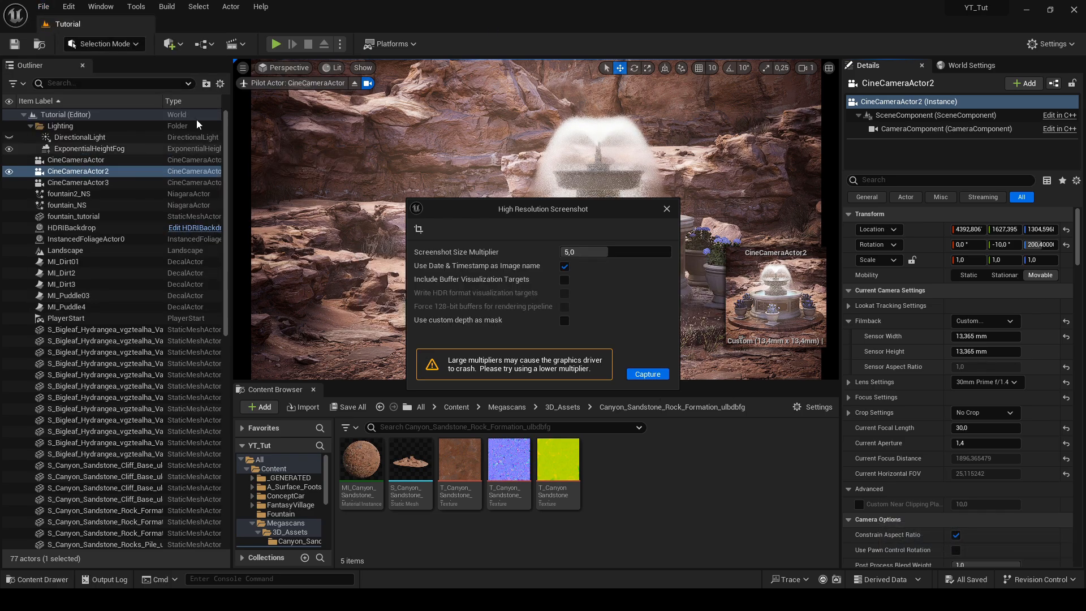
Switch to CineCameraActor3's view and capture a high-resolution screenshot with size multiplier 5,0 and a date and timestamp name
{"action": "left_click", "coordinate": [286, 68]}
{"action": "left_click", "coordinate": [317, 256]}
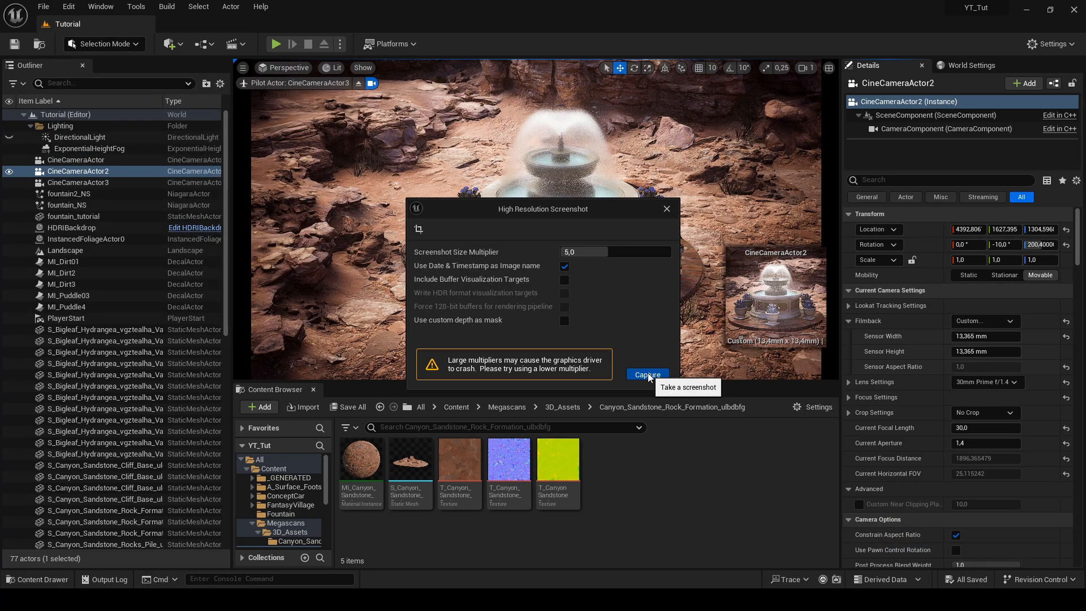
{"action": "left_click", "coordinate": [647, 375]}
View HighresScreenshot_2023.11.19-01.31.46 from the saved screenshots folder and examine its file properties
{"action": "left_click", "coordinate": [961, 551]}
{"action": "double_click", "coordinate": [456, 169]}
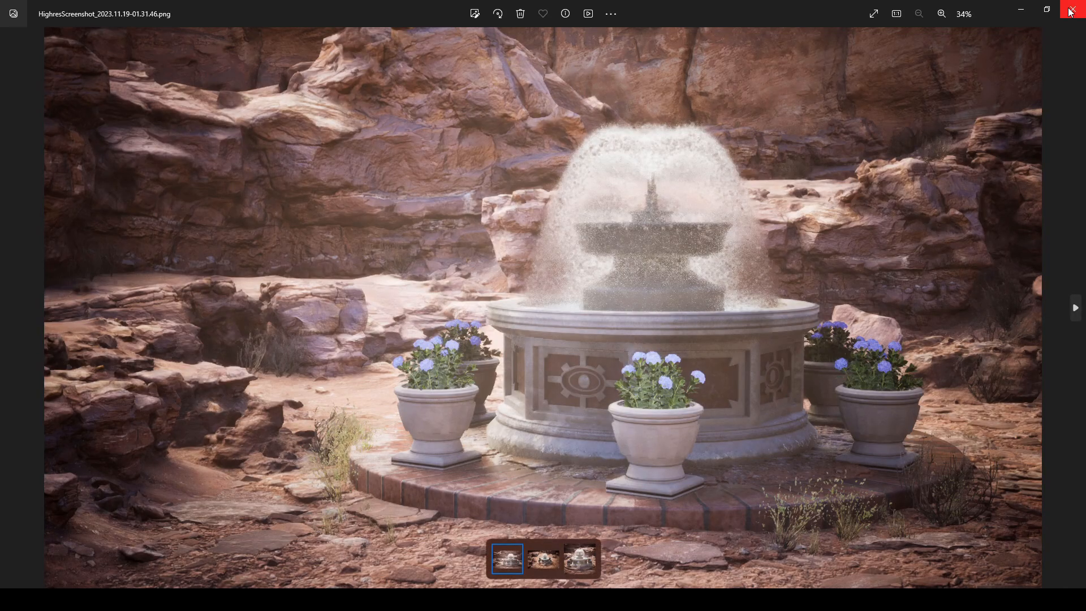
{"action": "left_click", "coordinate": [1069, 11]}
{"action": "right_click", "coordinate": [445, 156]}
{"action": "left_click", "coordinate": [492, 515]}
{"action": "left_click", "coordinate": [547, 186]}
{"action": "left_click", "coordinate": [685, 166]}
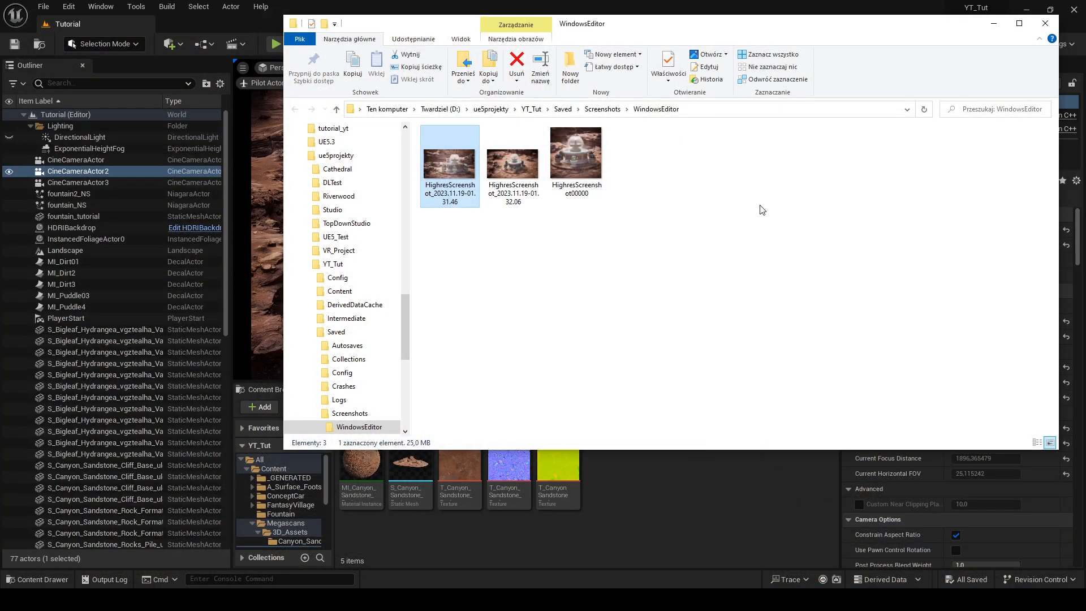
{"action": "left_click", "coordinate": [760, 210]}
{"action": "left_click", "coordinate": [993, 24]}
{"action": "left_click", "coordinate": [668, 210]}
Reframe CineCameraActor3 to center the fountain and capture a high-resolution screenshot with size multiplier 5
{"action": "left_click", "coordinate": [792, 237]}
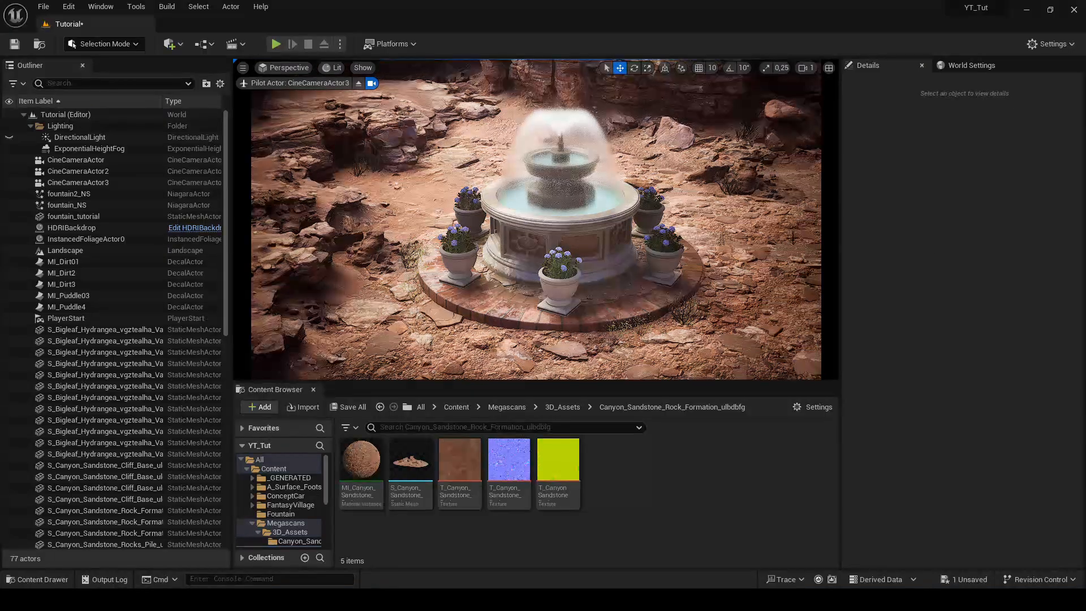
{"action": "left_click", "coordinate": [243, 68]}
{"action": "left_click", "coordinate": [317, 293]}
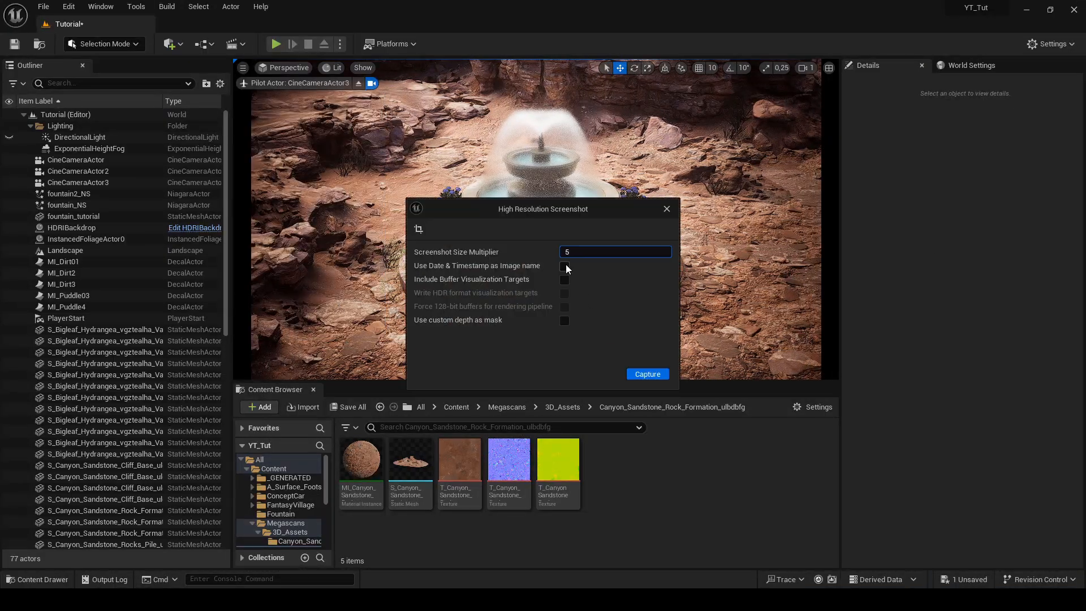
{"action": "left_click", "coordinate": [647, 374]}
{"action": "left_click", "coordinate": [667, 208]}
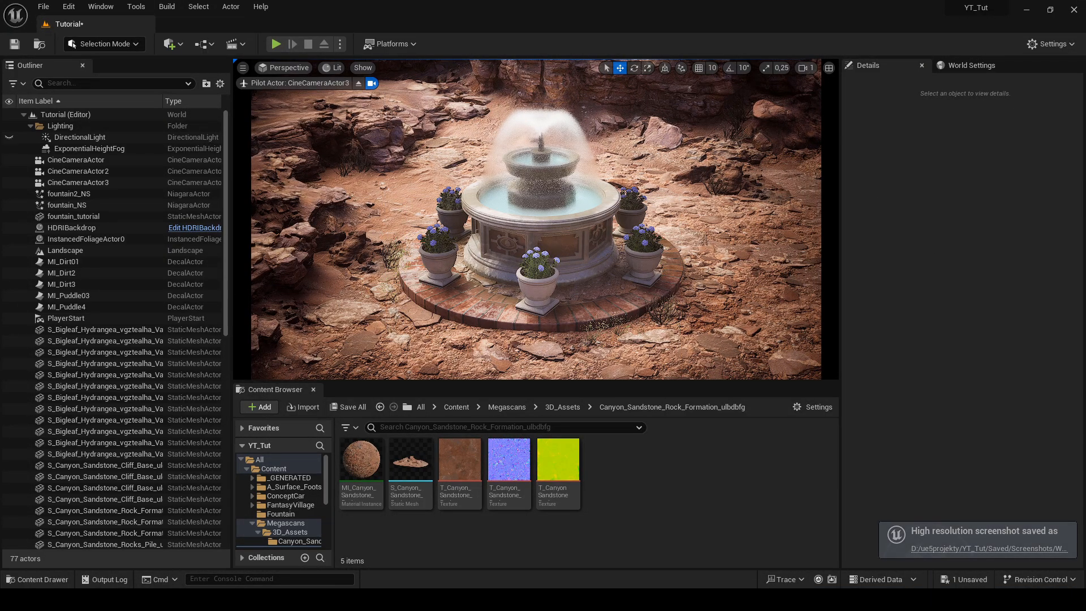